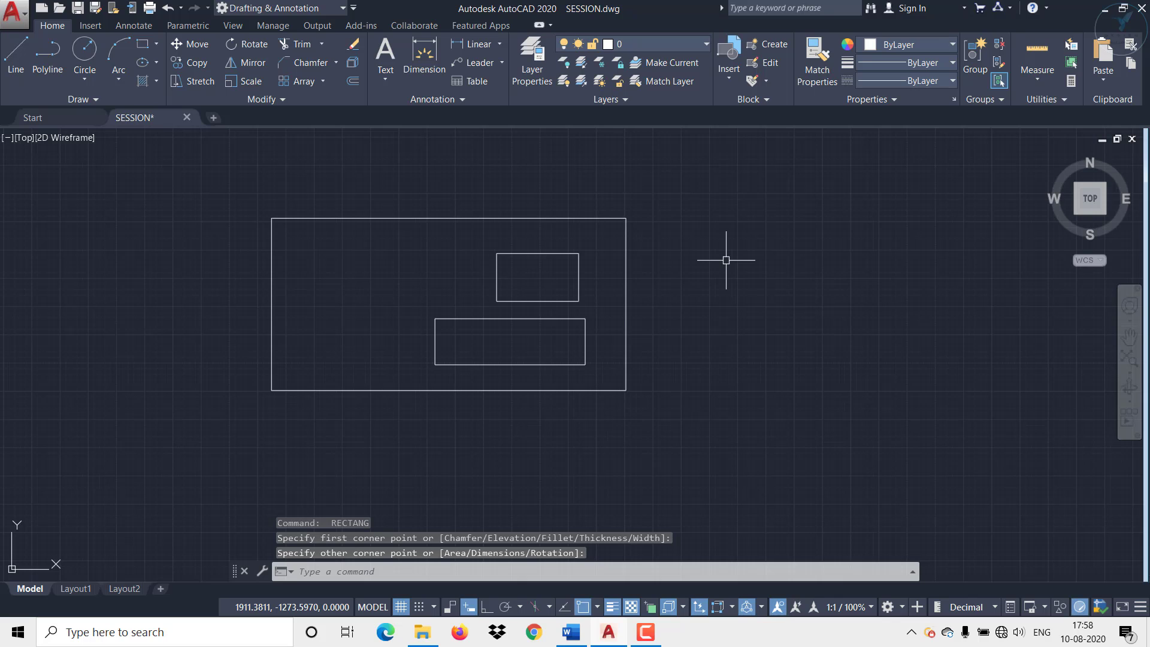
Turn on Ortho mode while trying a grip stretch of the outer rectangle's right side, and cancel the stretch
click(627, 296)
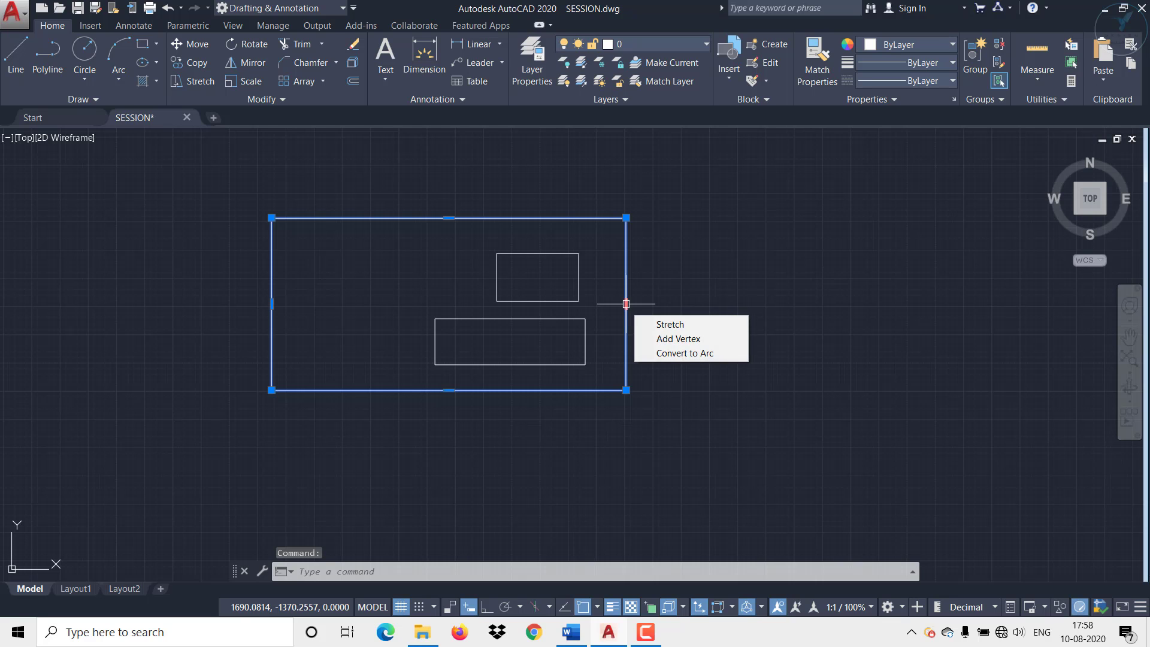
click(626, 304)
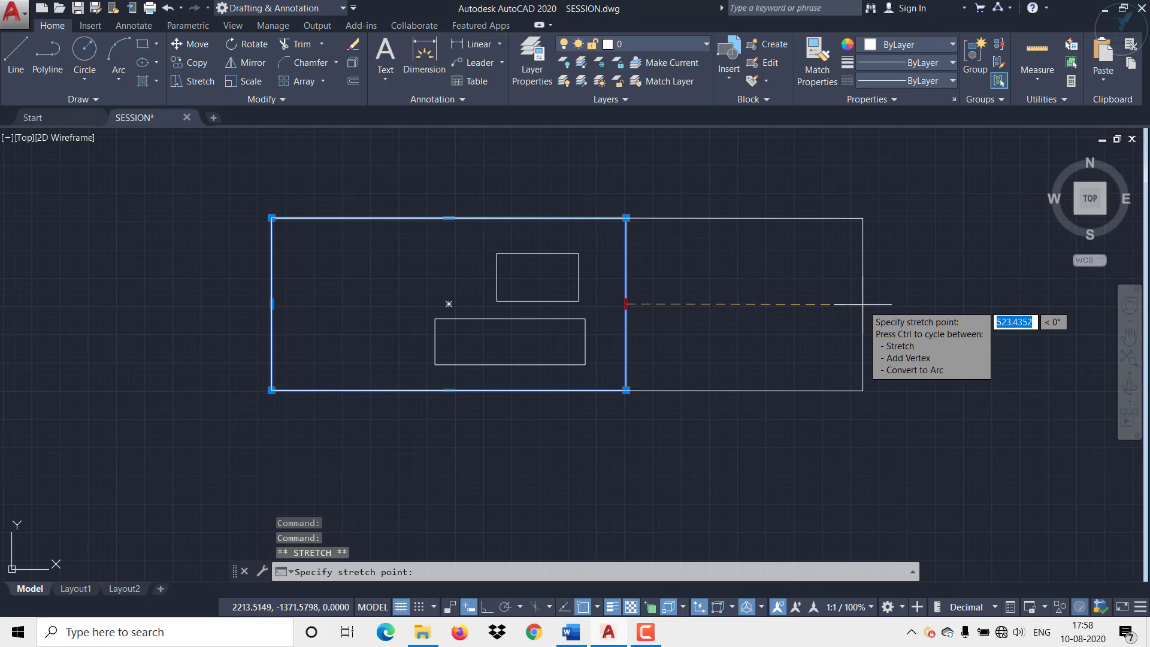
click(489, 607)
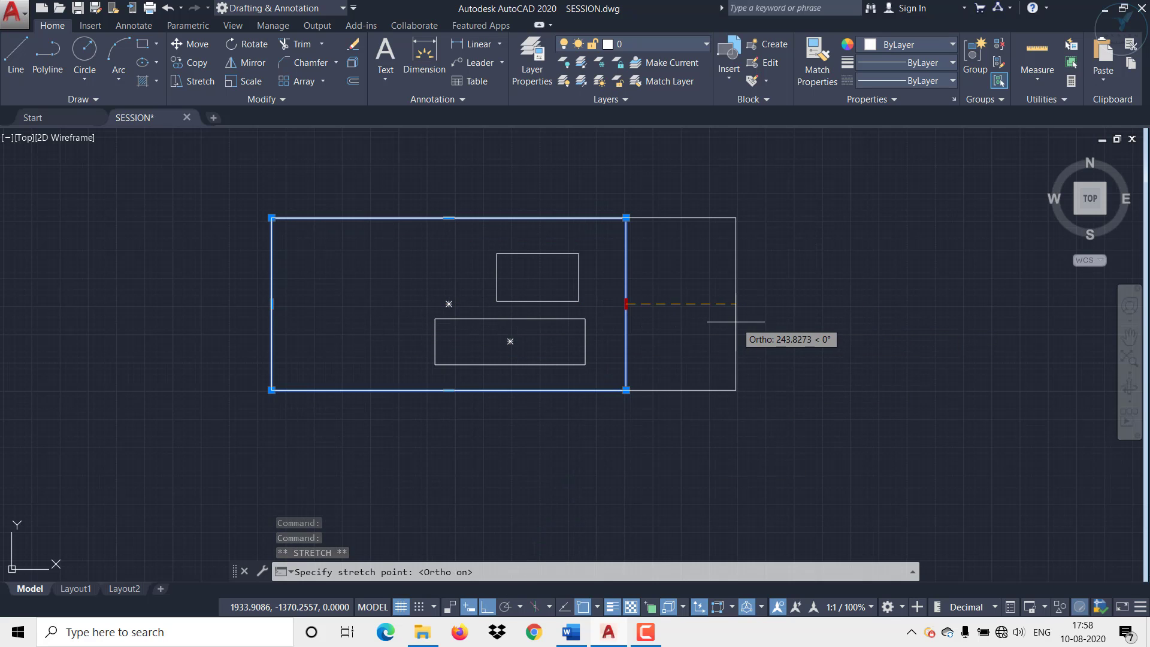
key(Escape)
key(Escape)
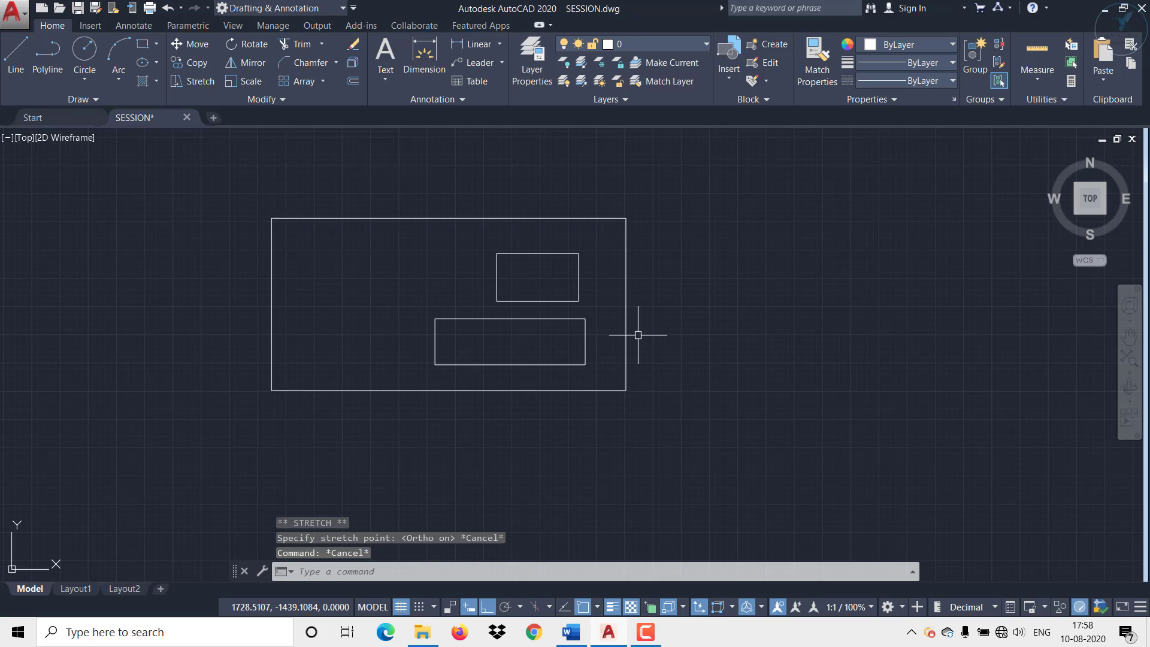
Stretch the right ends of all three rectangles horizontally outward, using the outer rectangle's lower-right corner as base point
scroll(619, 341, up, 2)
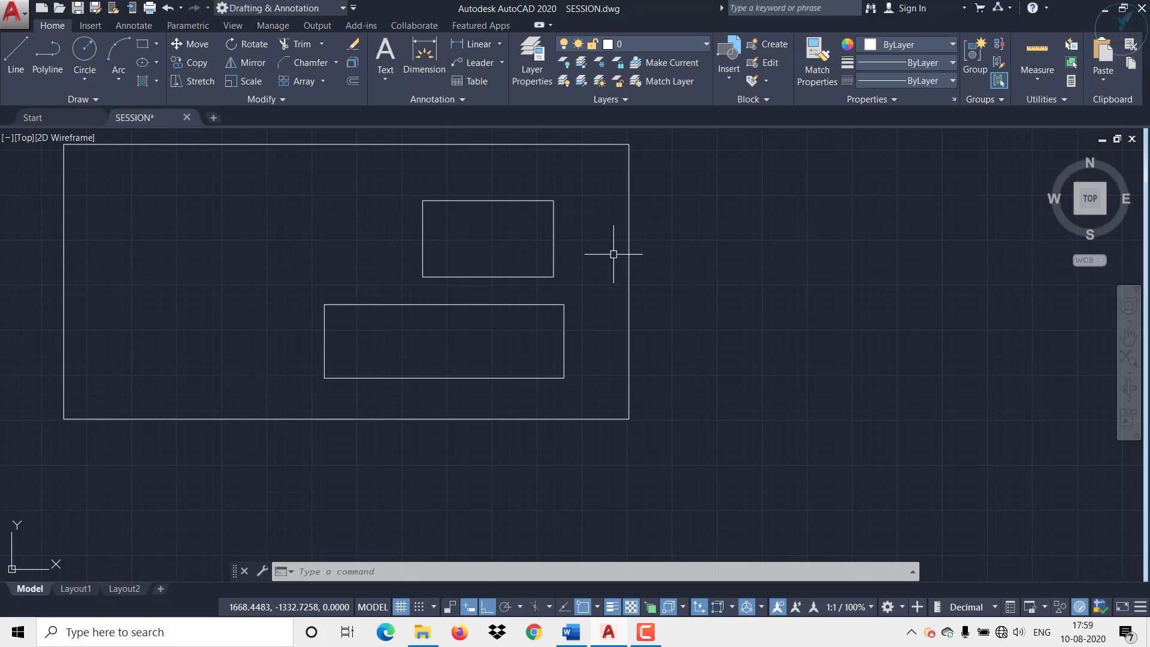
scroll(597, 256, down, 4)
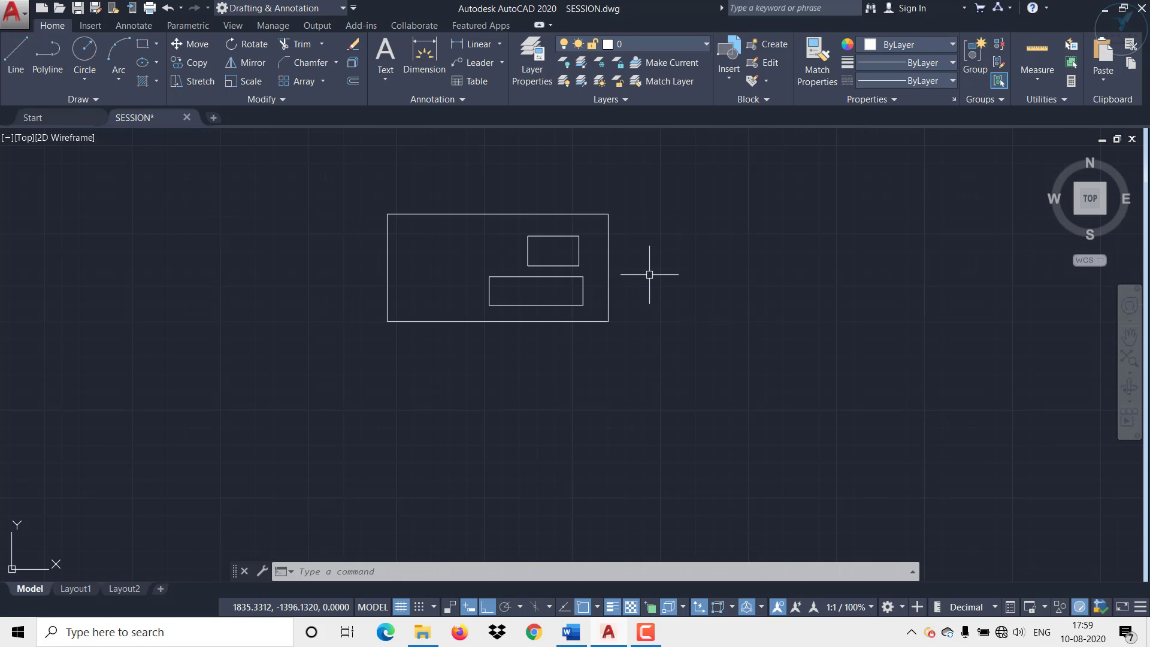
scroll(649, 274, up, 2)
middle_drag(650, 270, 607, 314)
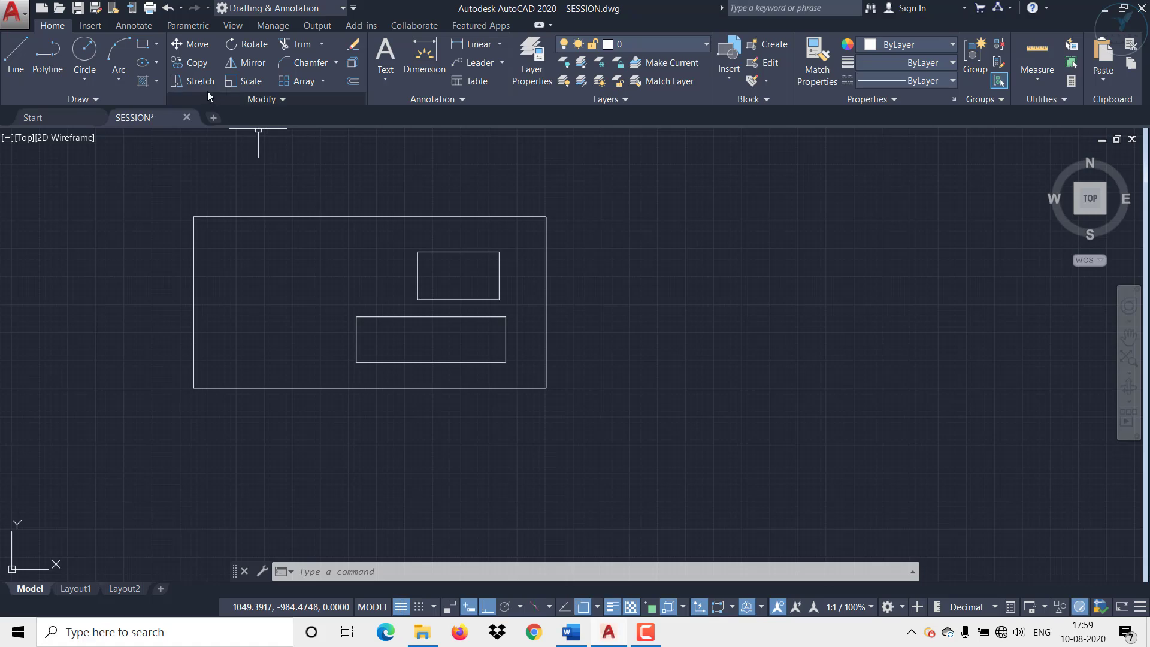
click(203, 85)
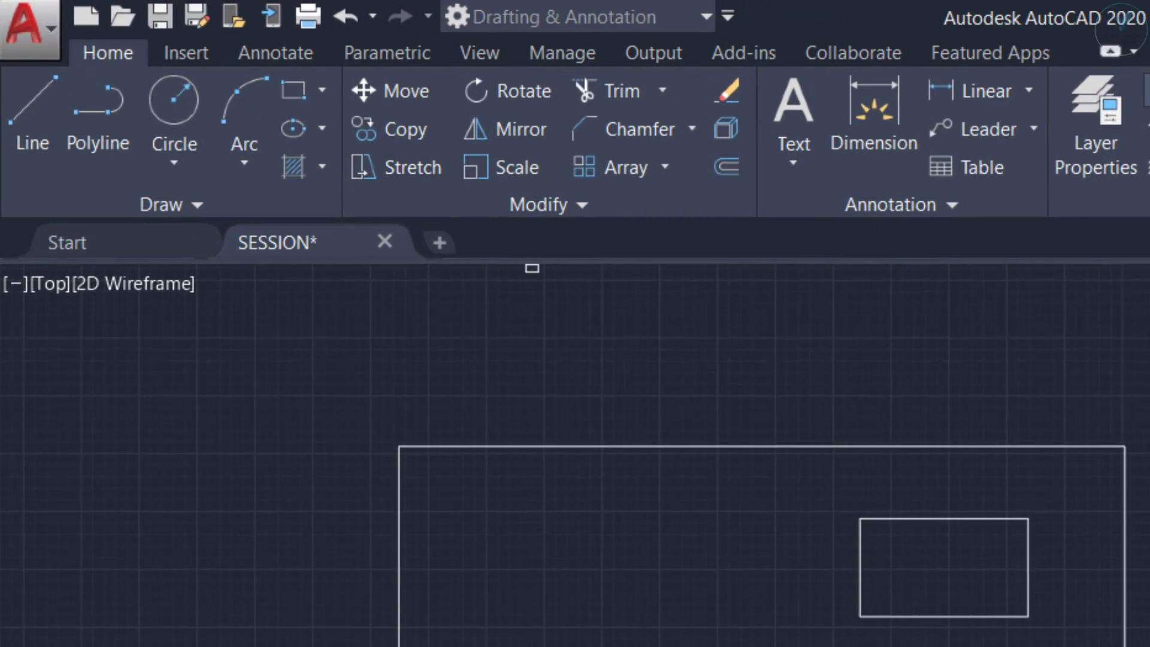
click(590, 429)
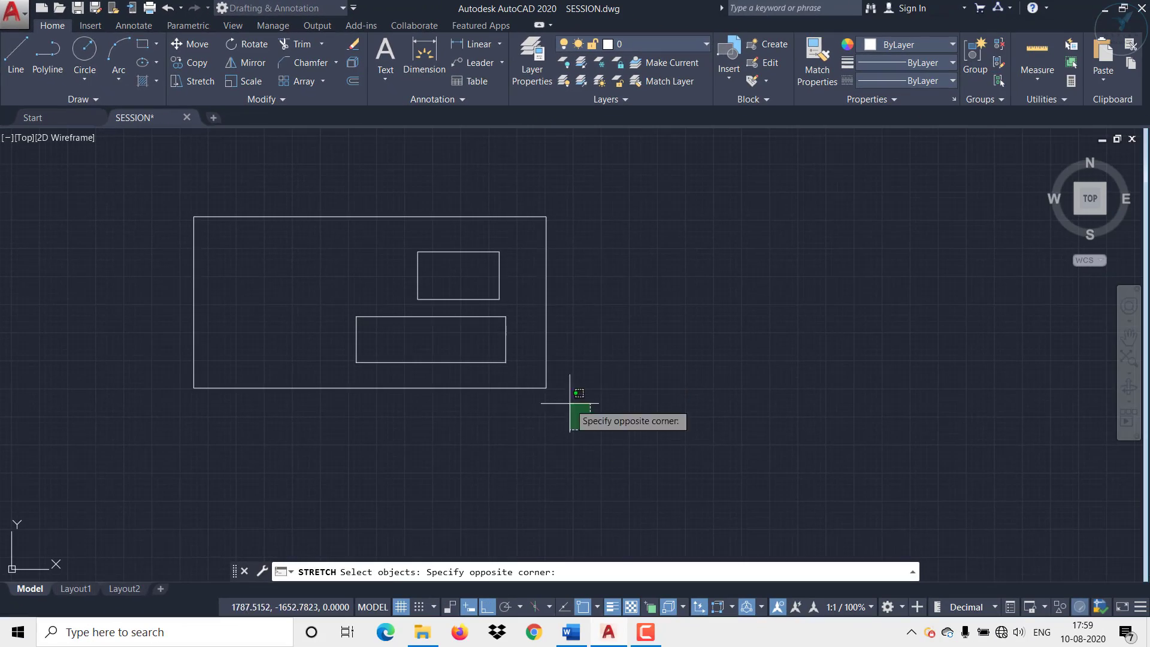
click(486, 190)
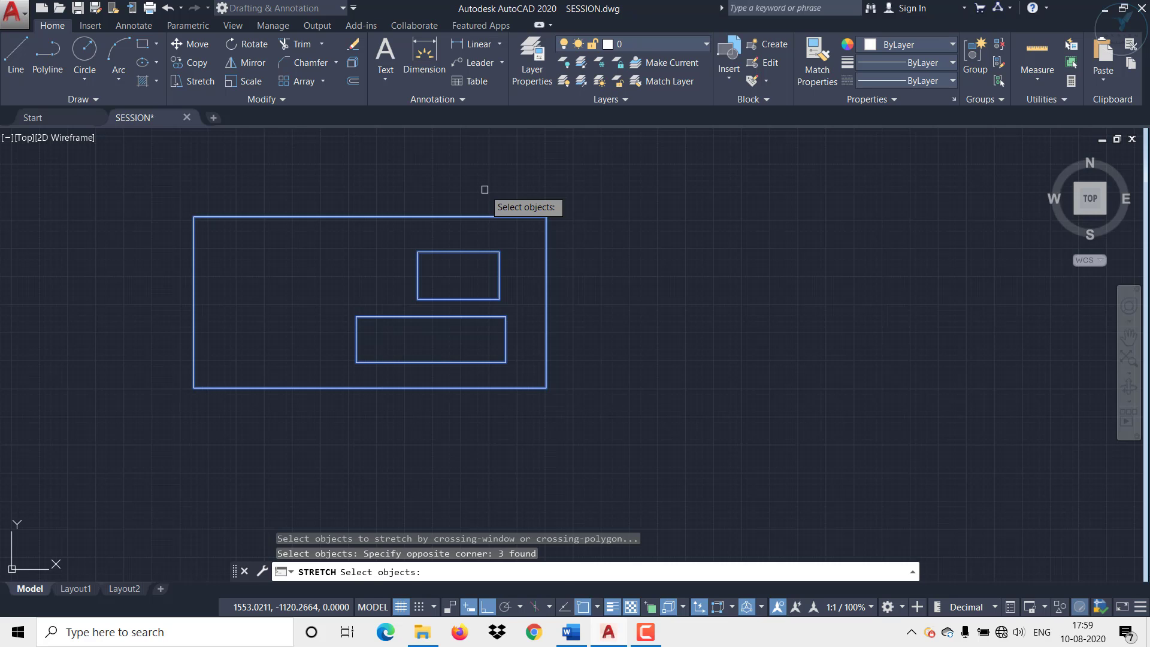
key(Return)
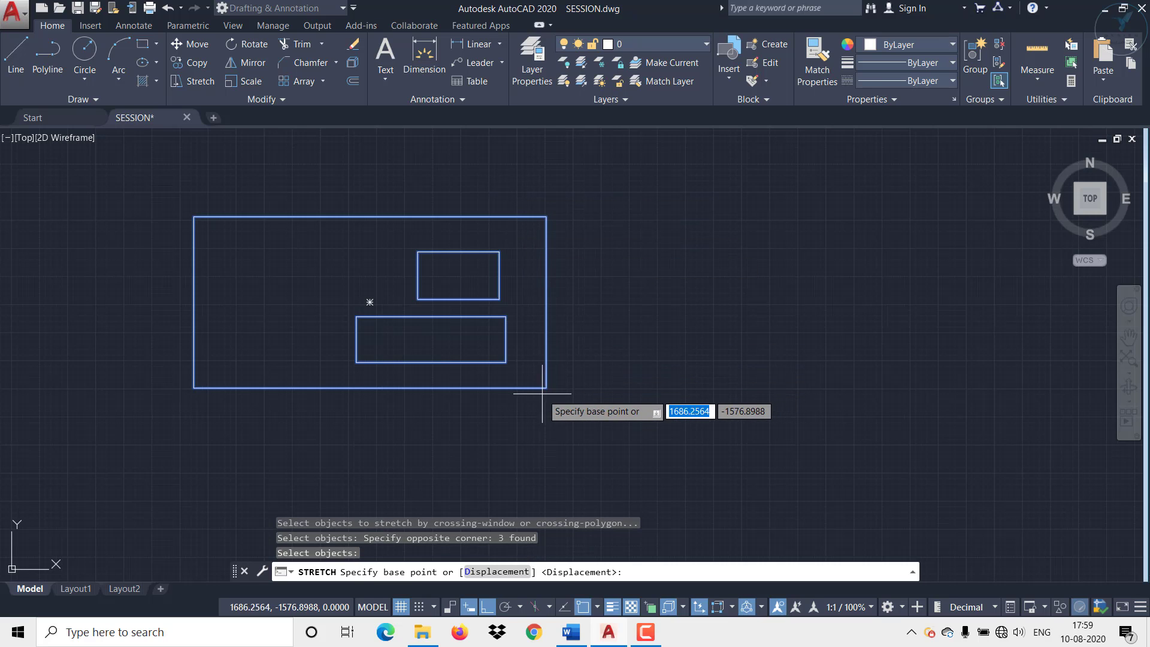
click(546, 388)
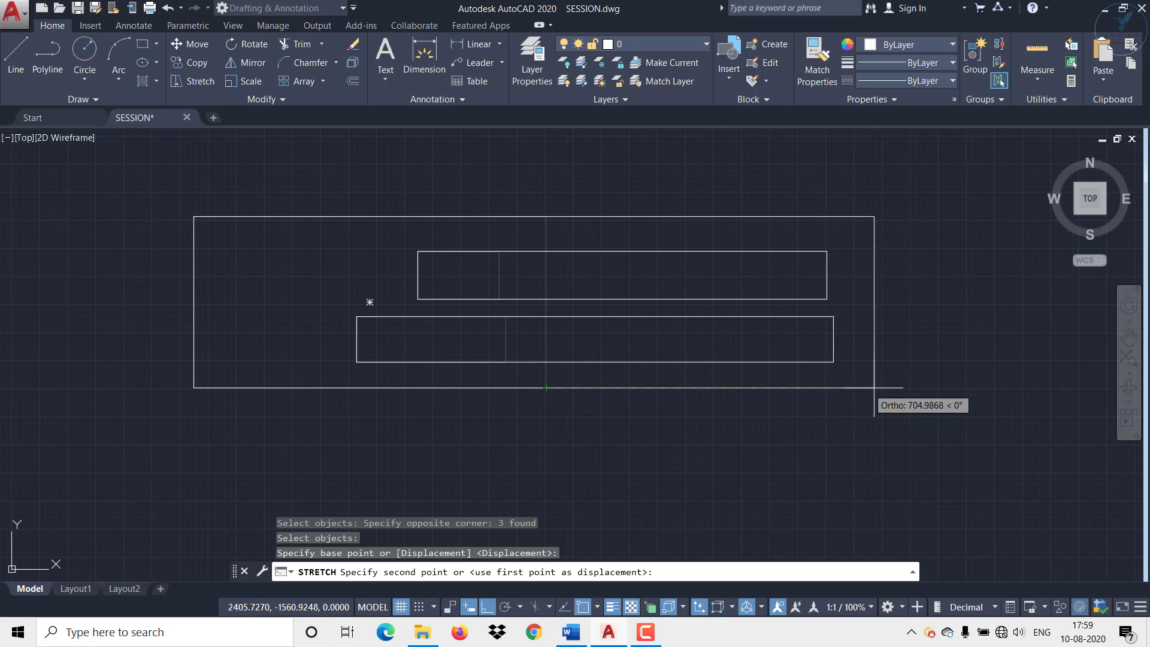
click(918, 388)
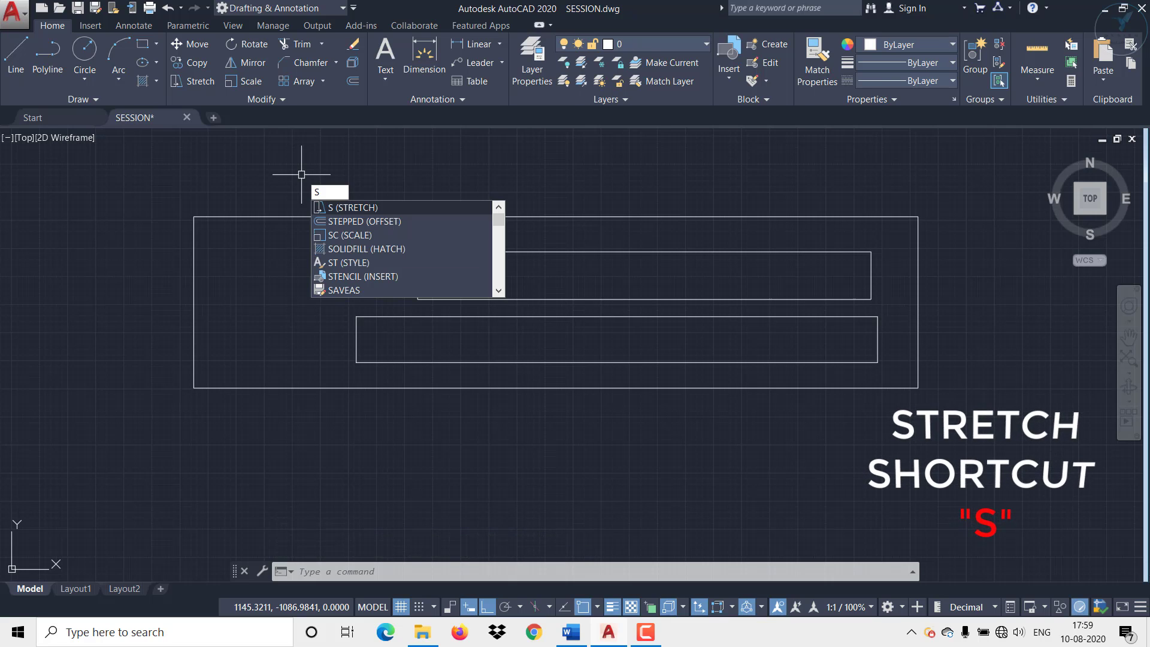
Stretch the right ends of the three rectangles back inward from the outer lower-right corner, making them shorter than originally drawn
key(Return)
click(949, 439)
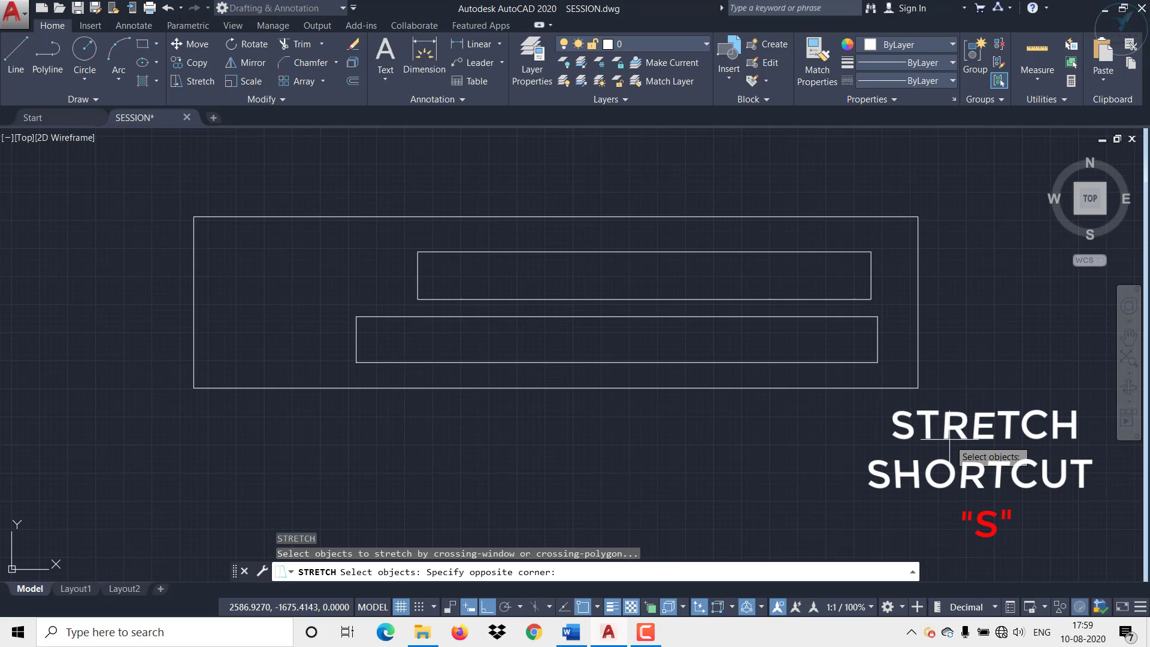
click(851, 178)
key(Return)
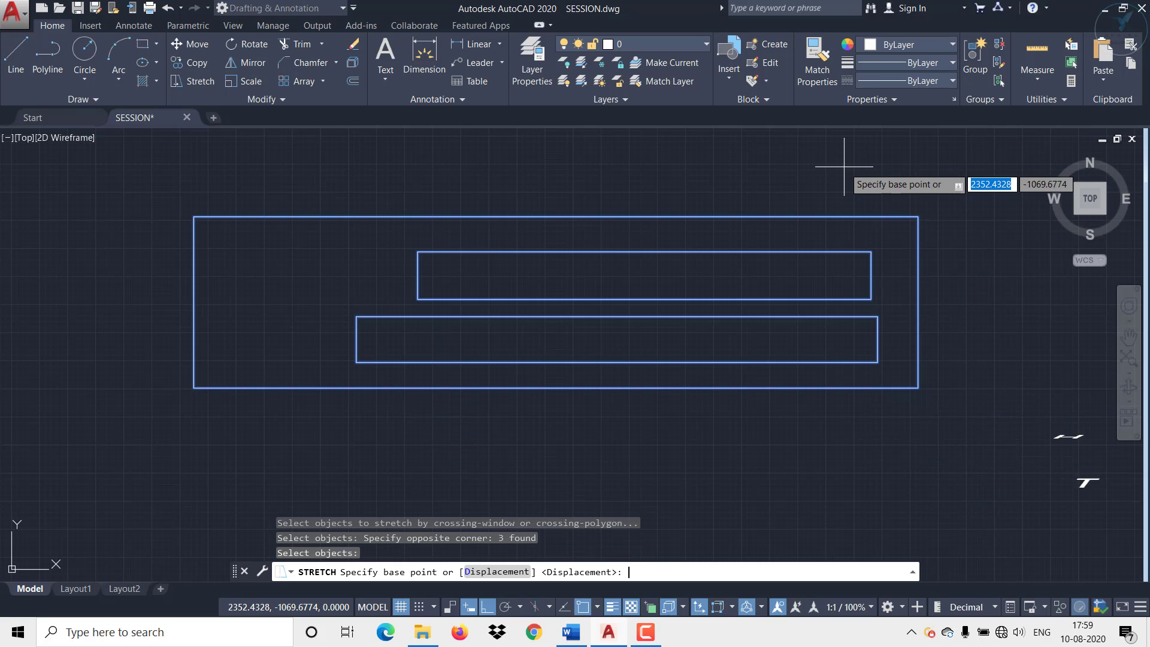
click(919, 388)
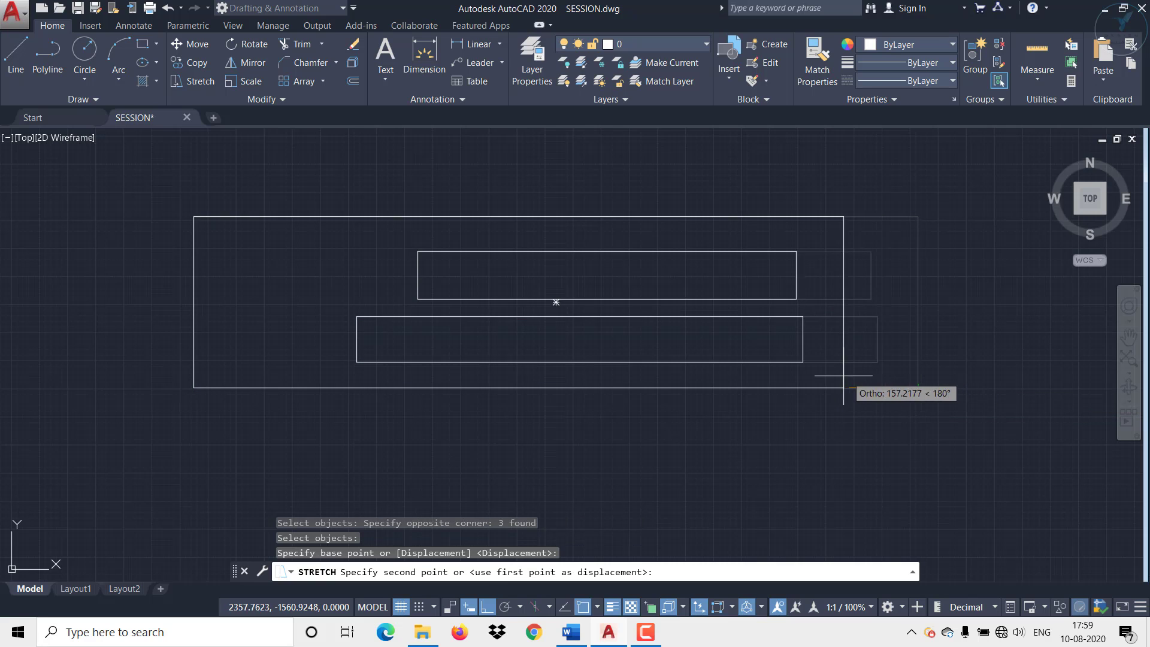
click(918, 388)
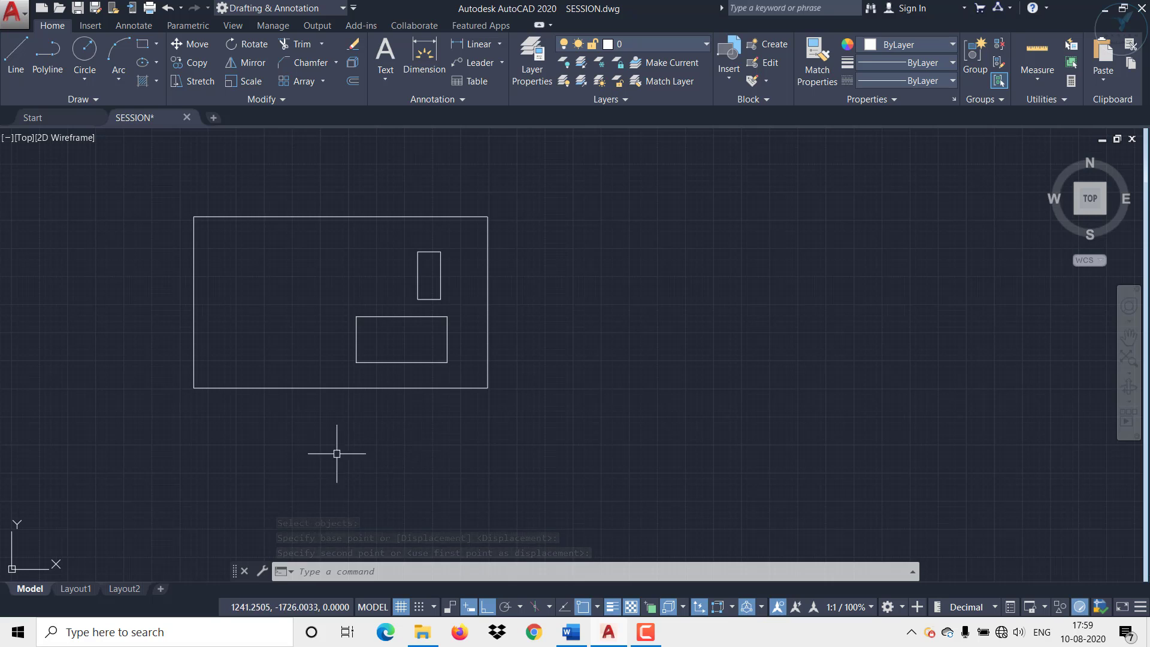
Scale all three rectangles by a factor of 2 about the outer rectangle's upper-left corner
middle_drag(251, 352, 296, 399)
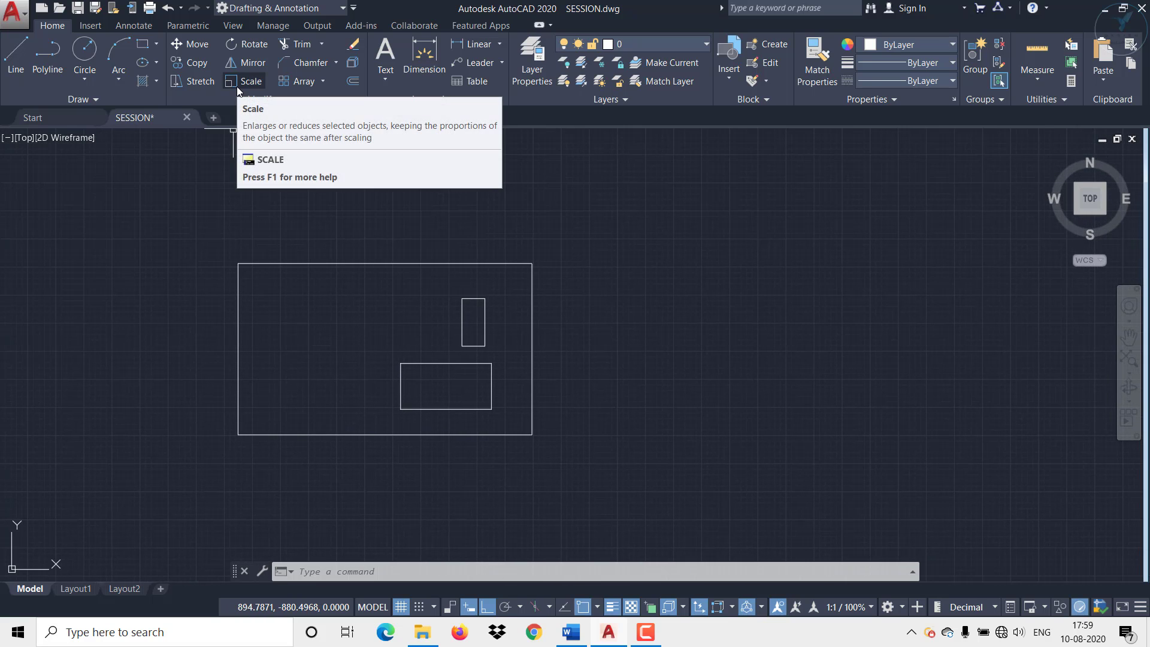
mouse_move(209, 302)
middle_down()
mouse_move(194, 322)
mouse_move(203, 336)
mouse_move(274, 353)
middle_up()
middle_drag(243, 402, 269, 367)
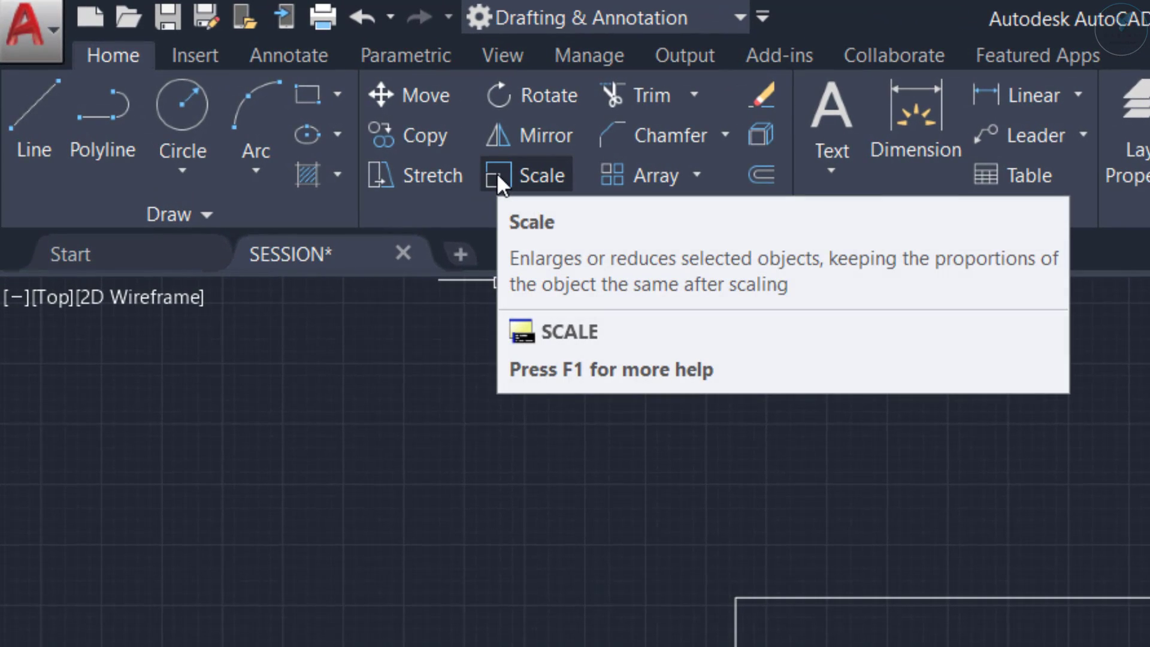
click(498, 174)
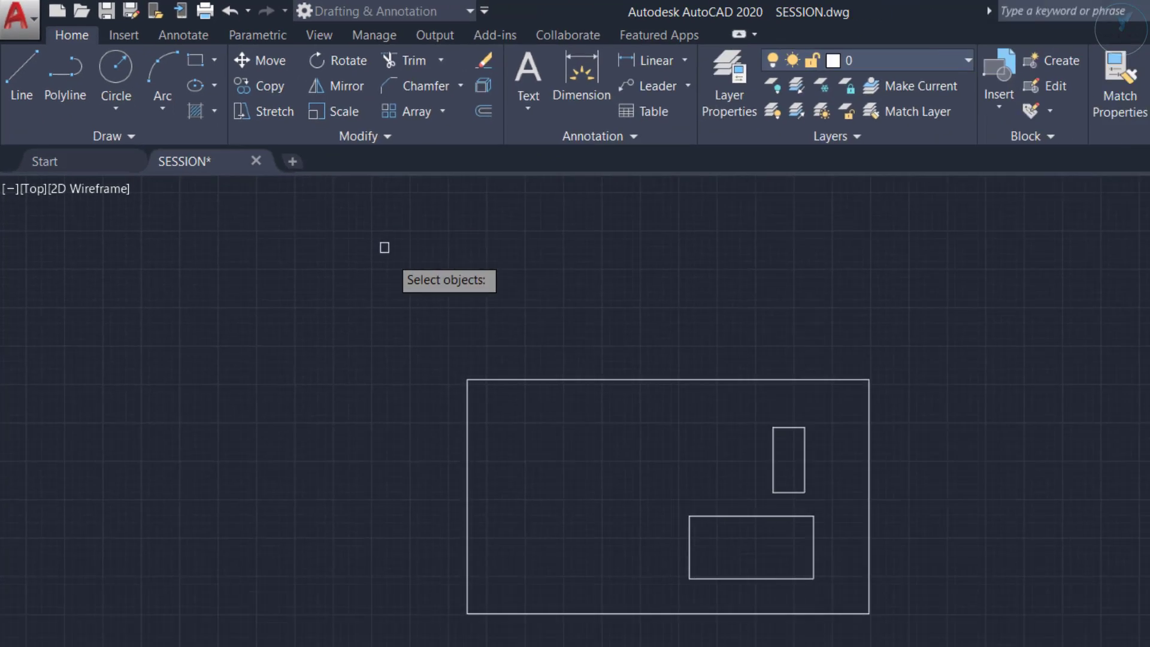
click(286, 196)
click(687, 478)
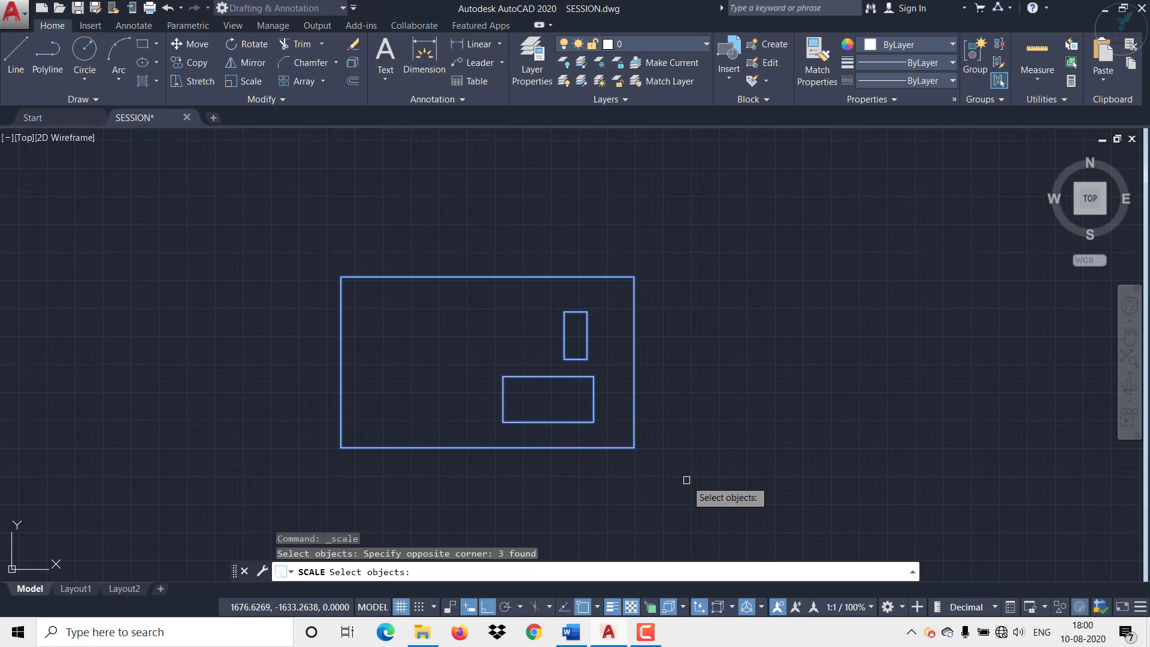
key(Return)
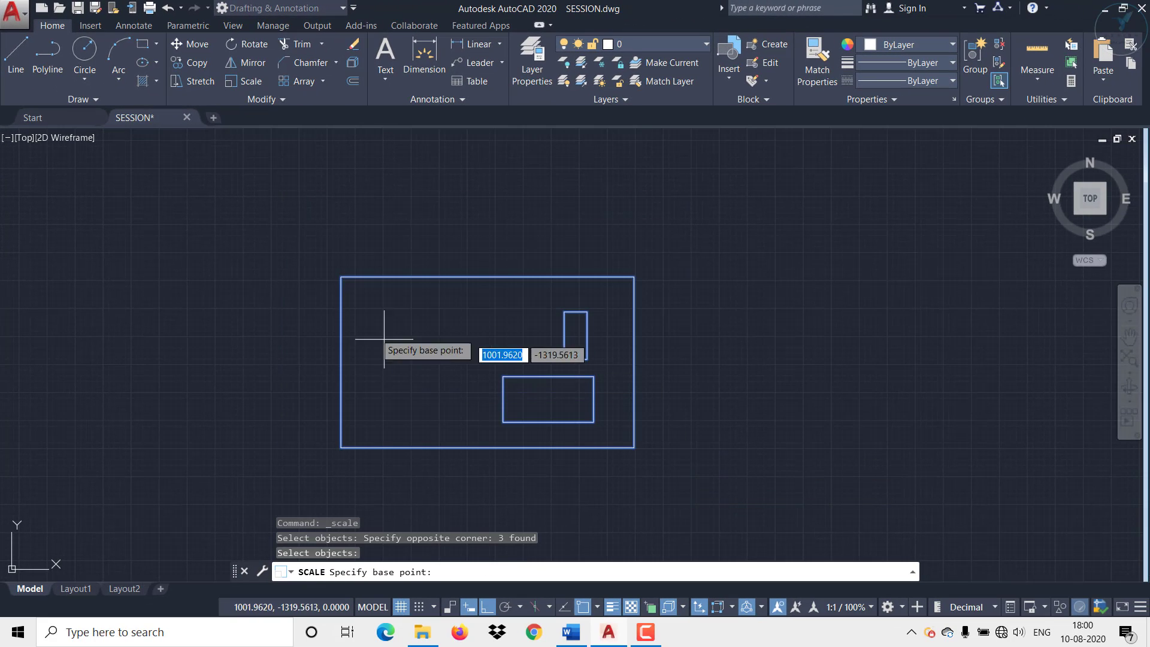
click(341, 276)
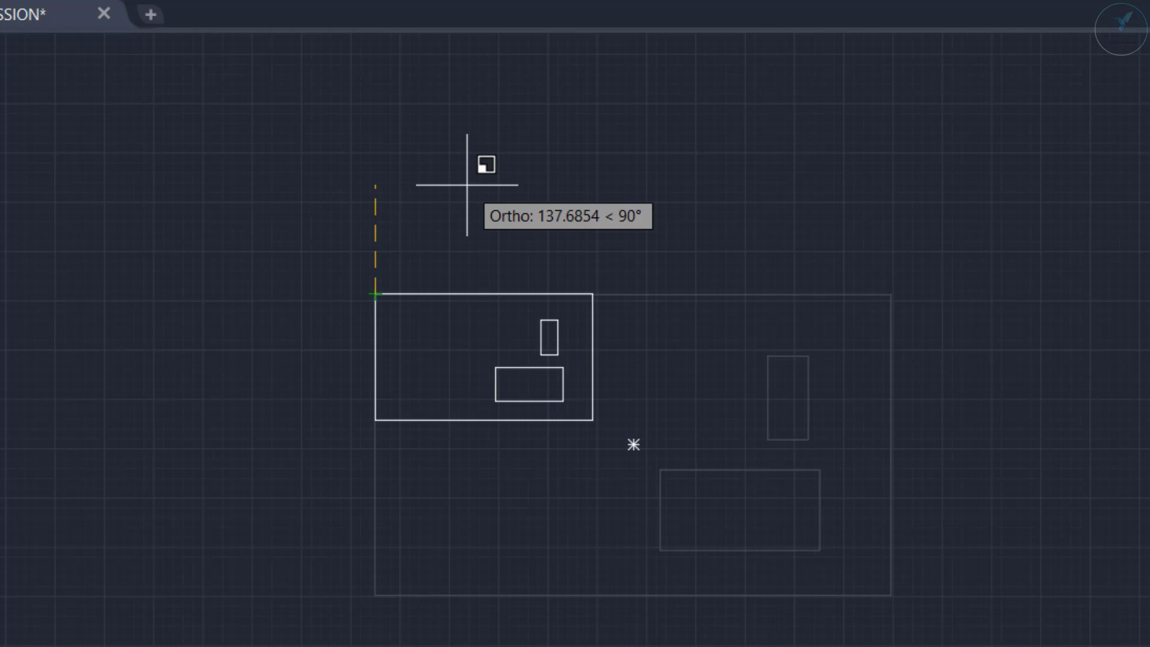
text(2)
key(Return)
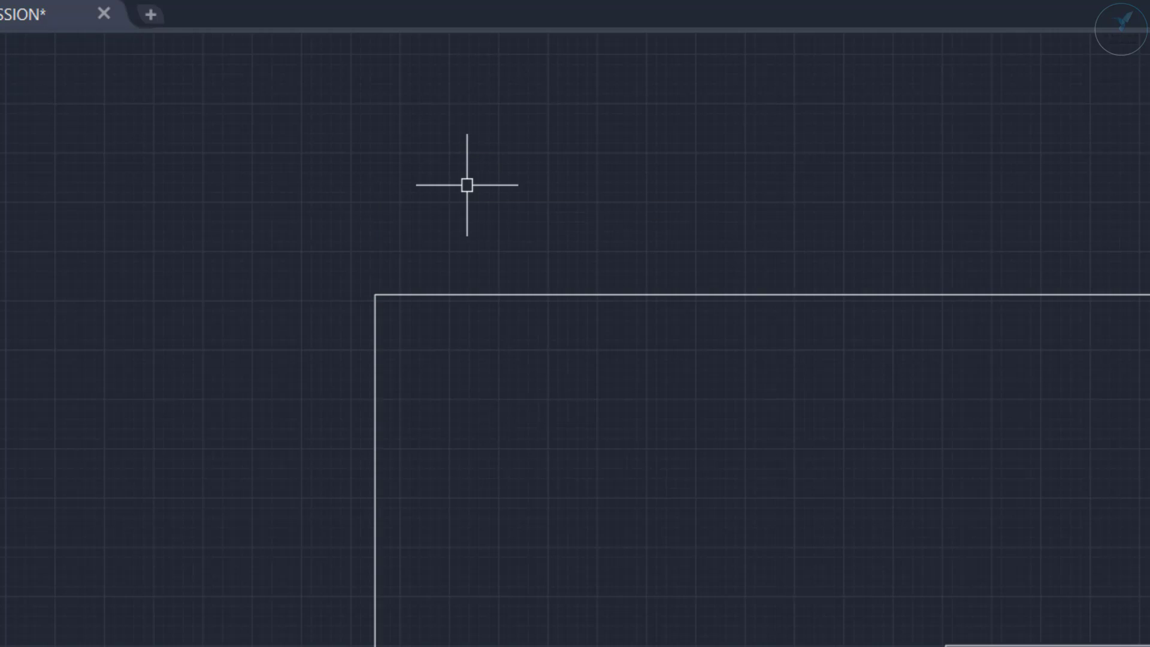
Scale the three rectangles by a factor of 0.5 about the outer rectangle's upper-left corner
scroll(419, 275, down, 2)
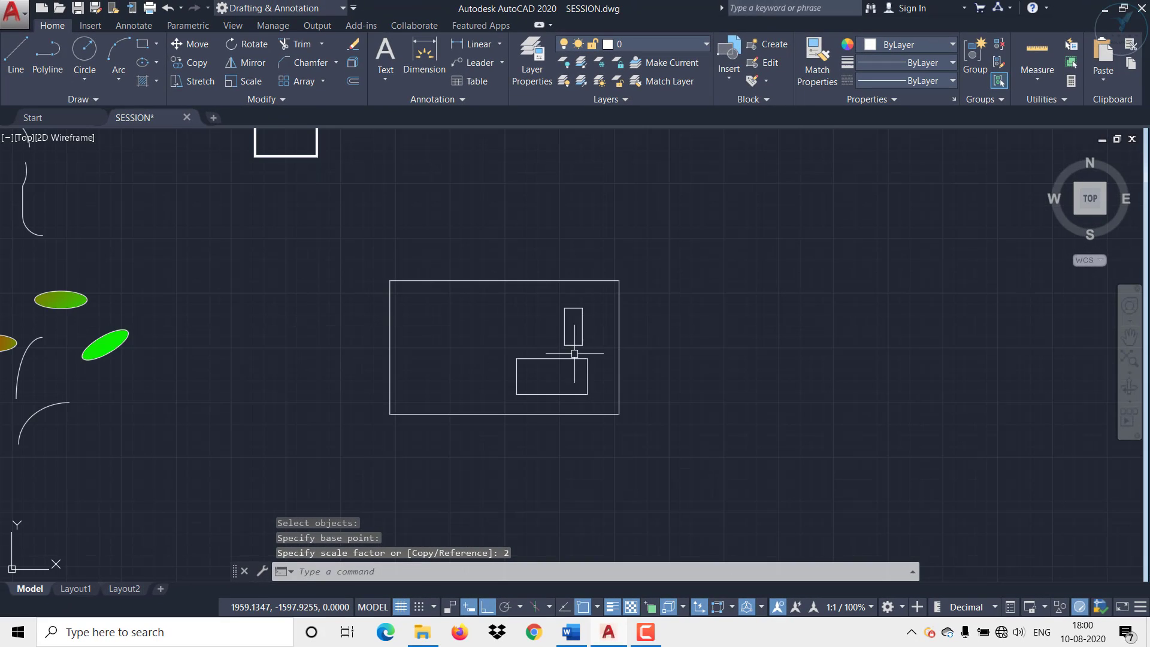
scroll(675, 416, up, 2)
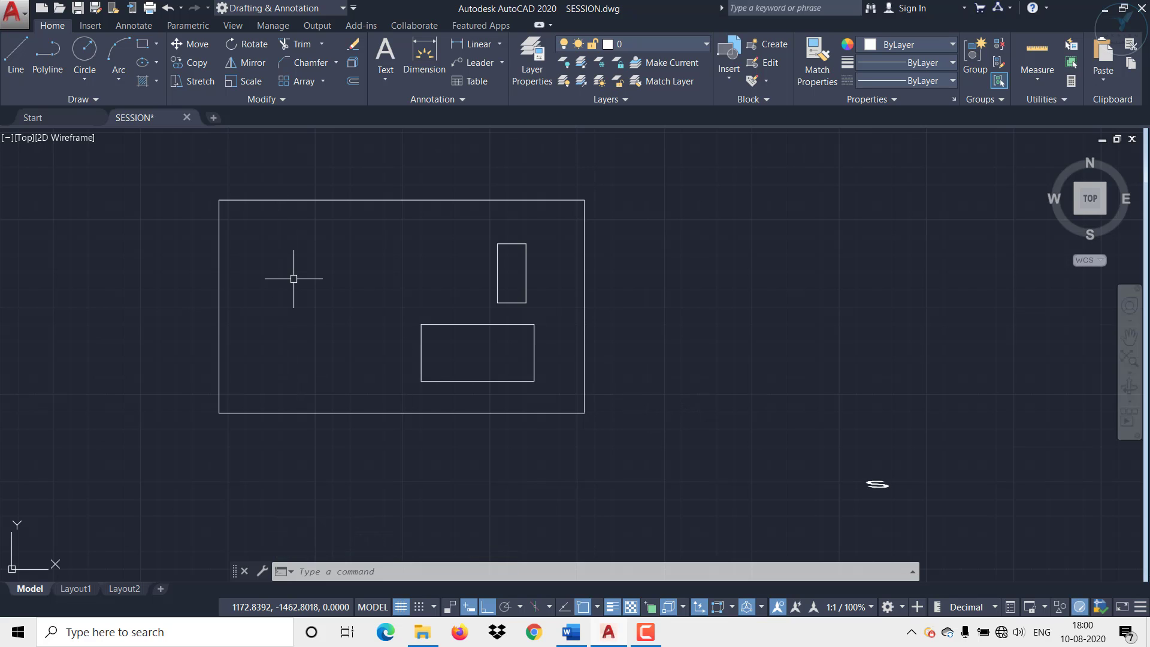
text(SC)
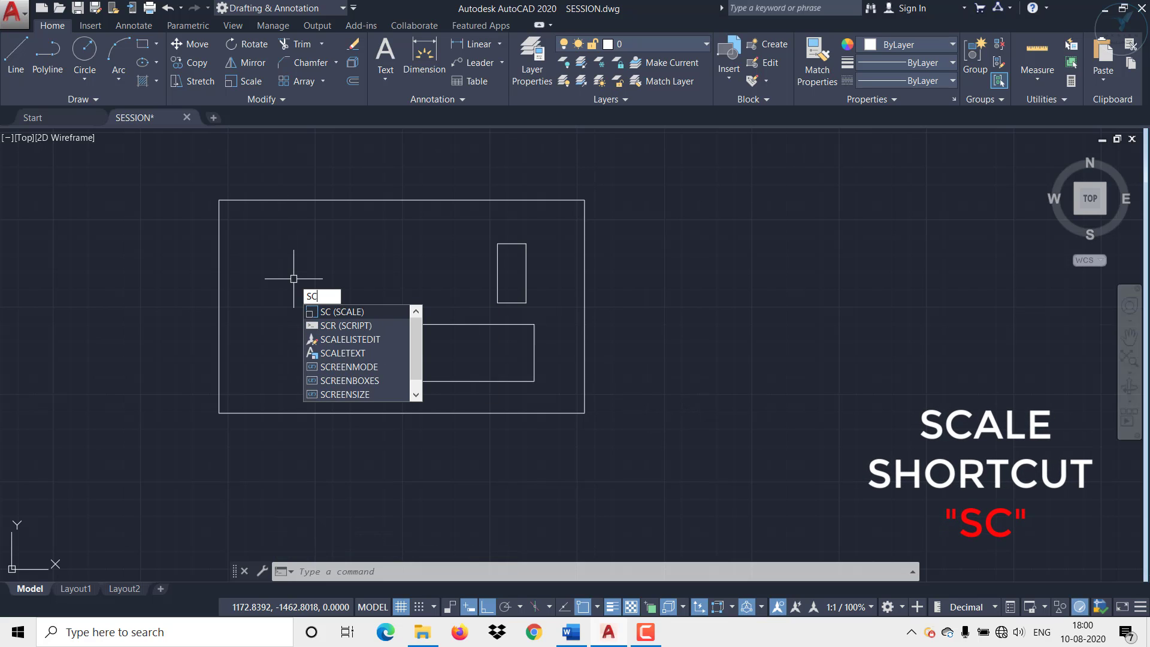
key(Return)
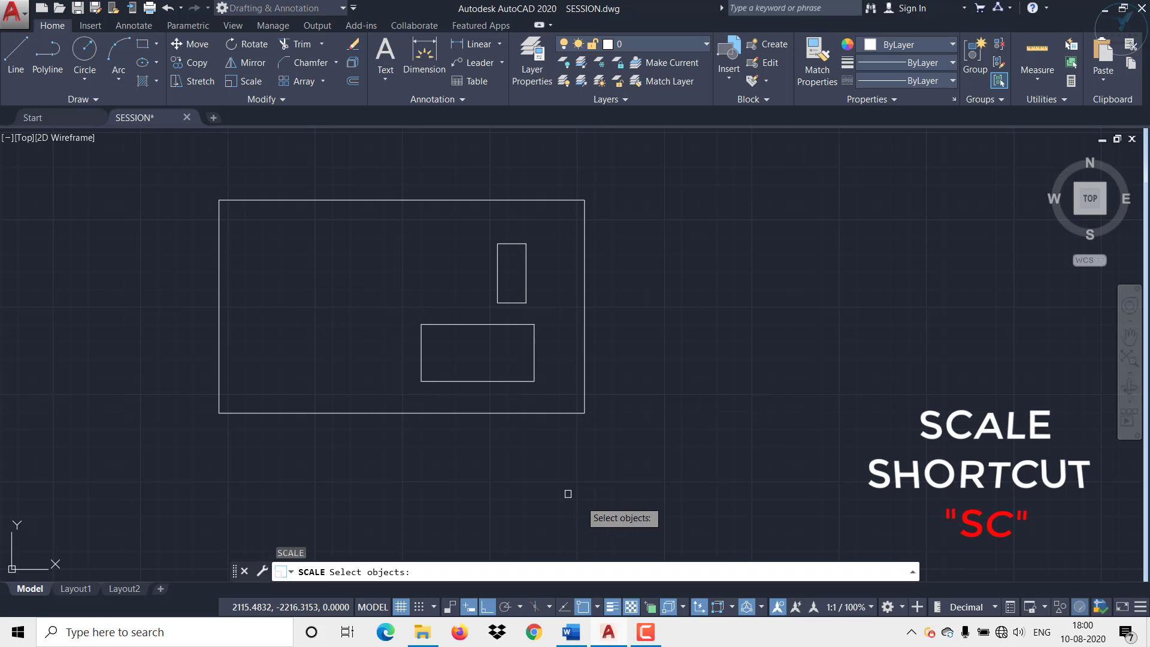
click(634, 477)
click(435, 185)
key(Return)
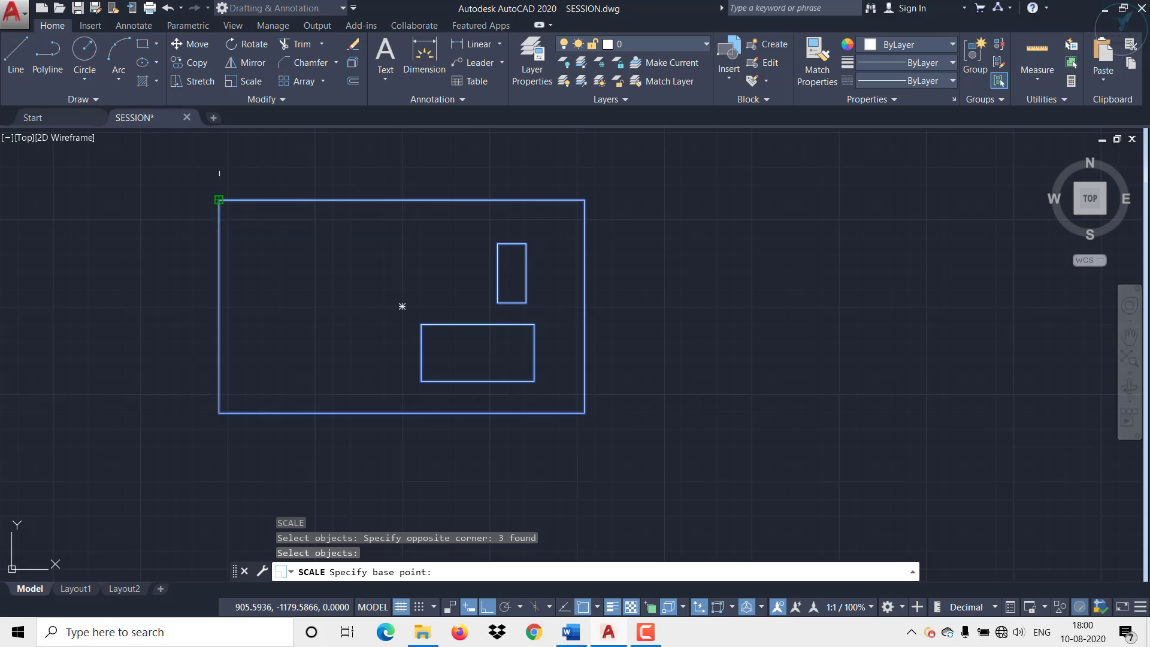
click(221, 203)
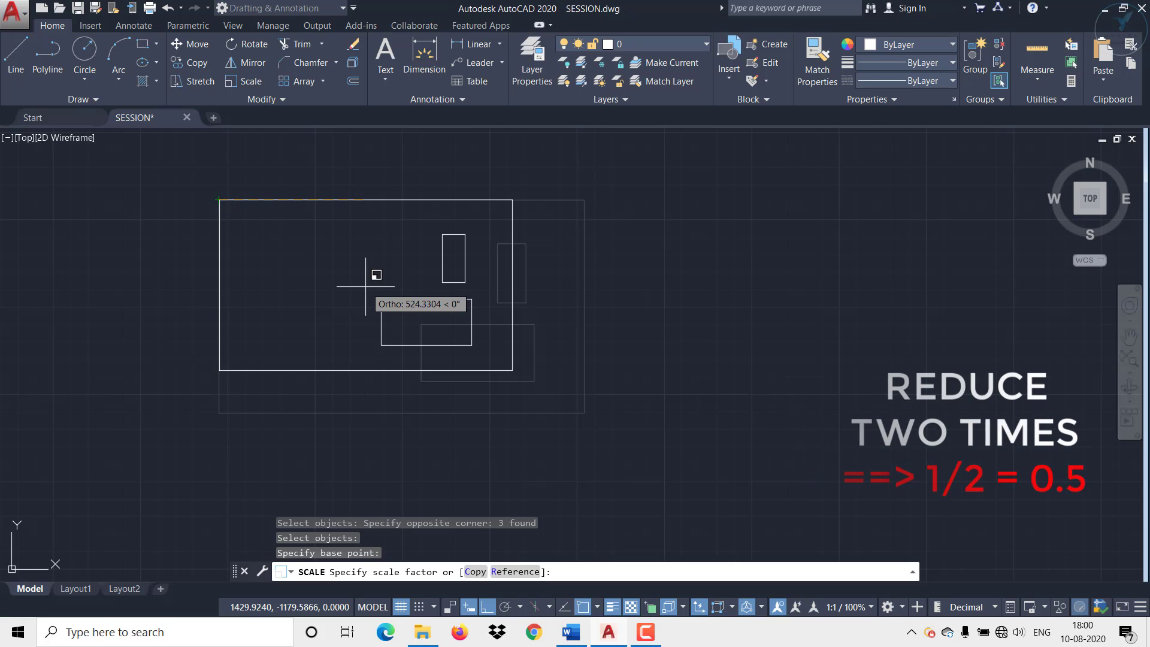
text(0.5)
key(Return)
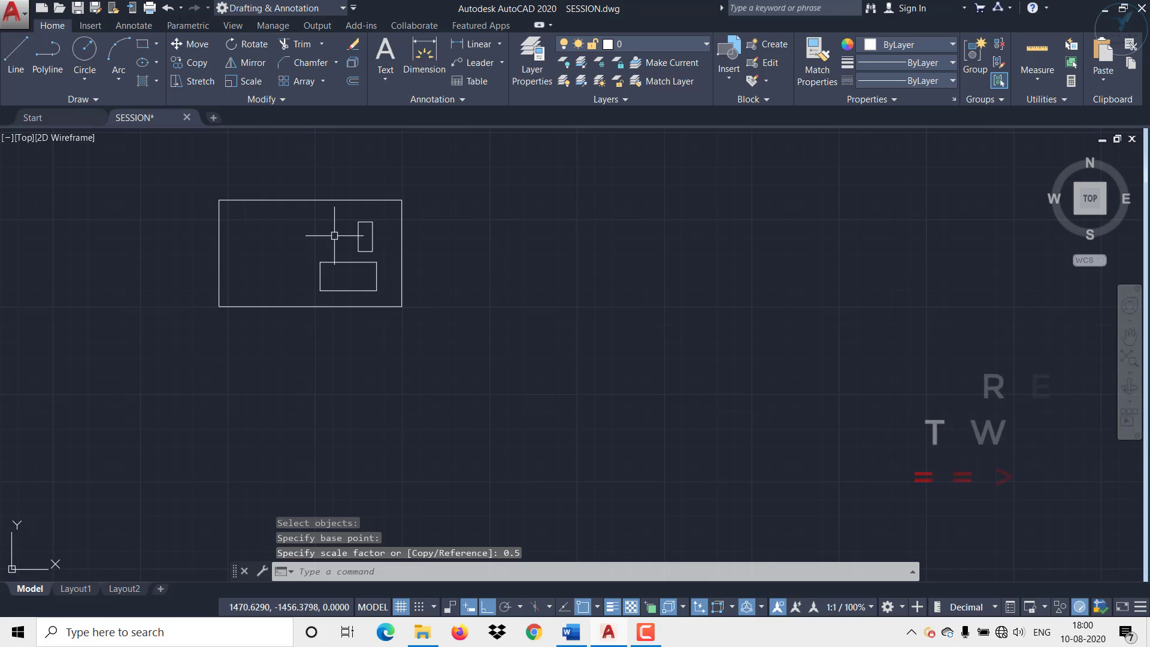
Scale a copy of all three rectangles by a factor of 2 about the outer rectangle's upper-left corner
click(246, 81)
click(196, 164)
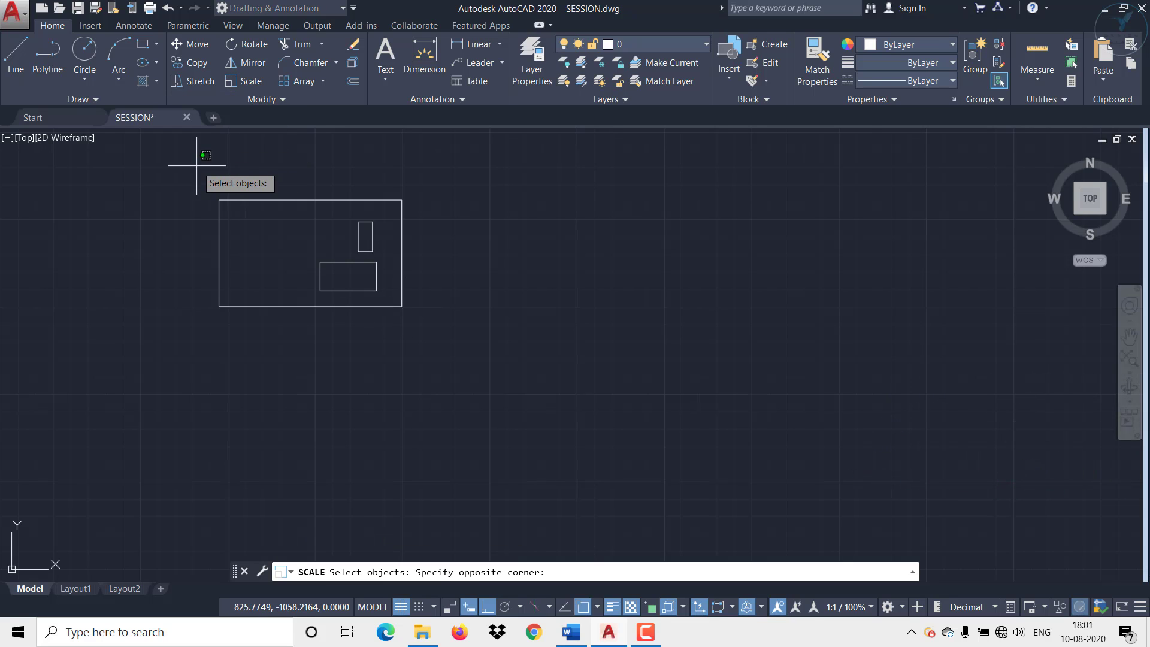
click(447, 340)
key(Return)
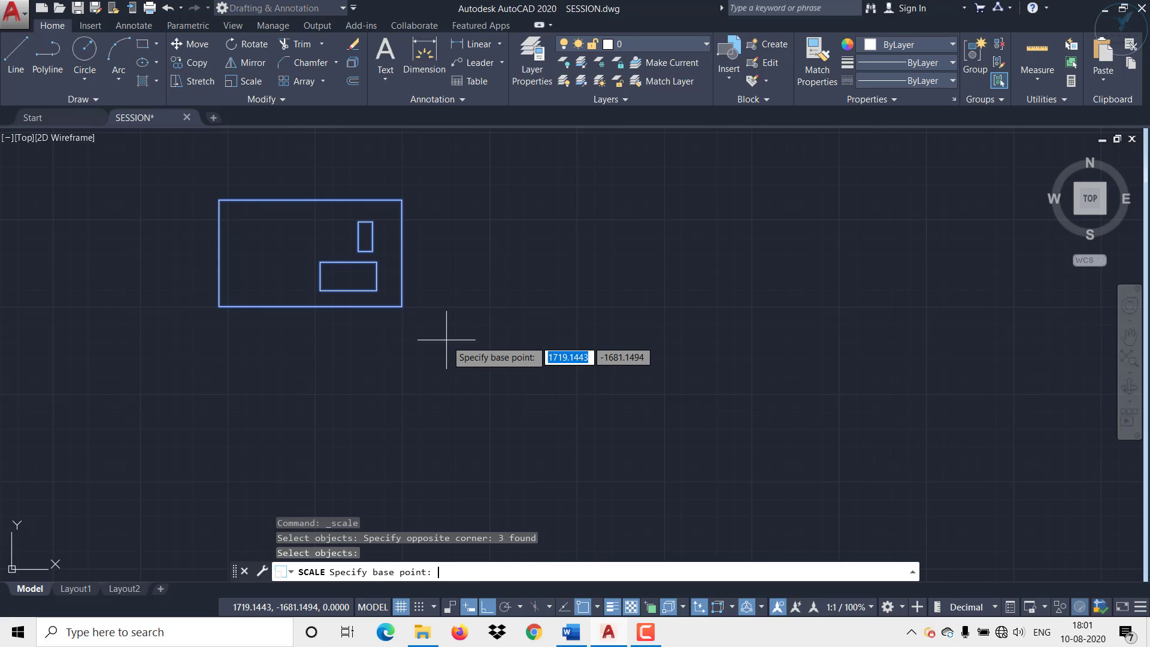
click(219, 200)
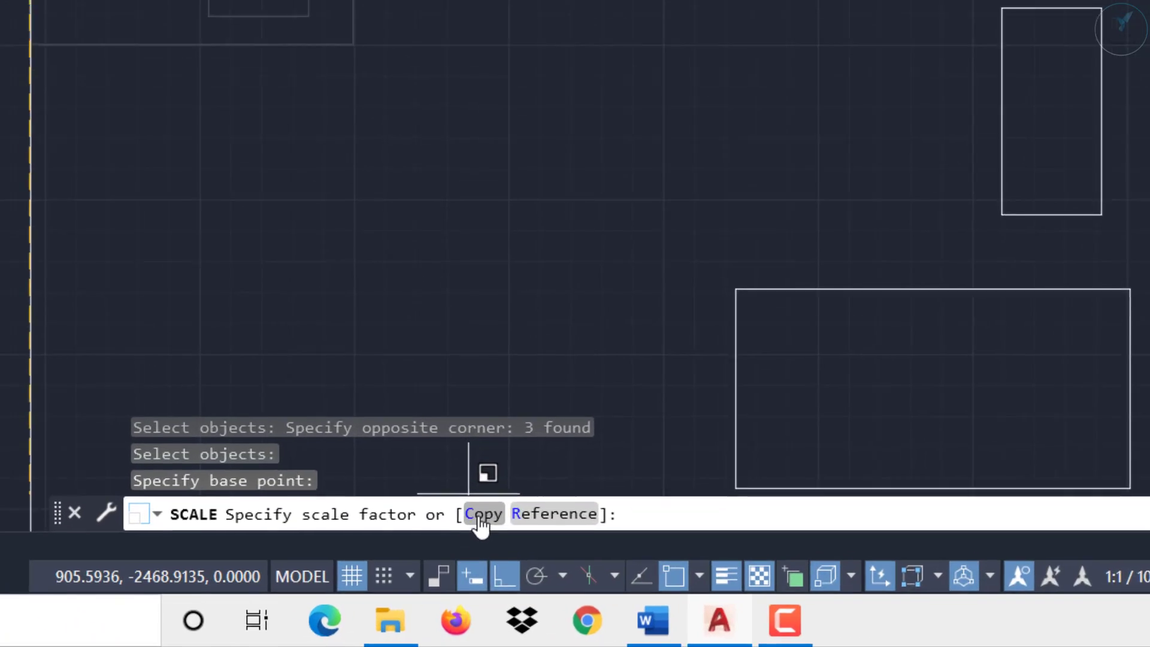
click(480, 518)
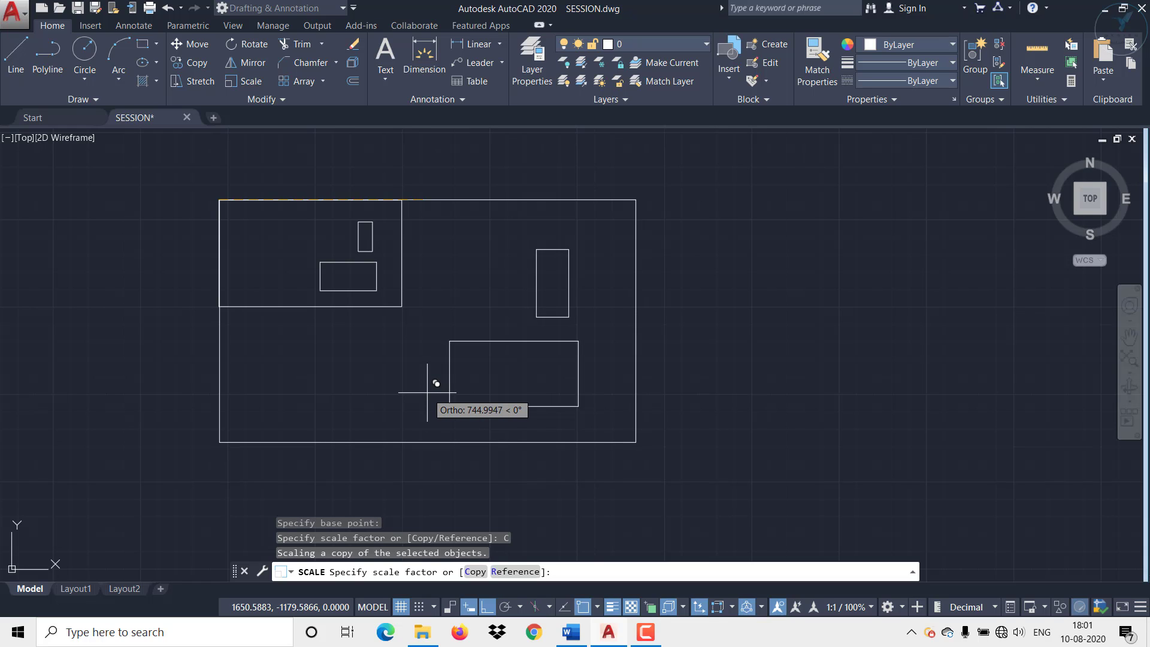
text(2)
key(Return)
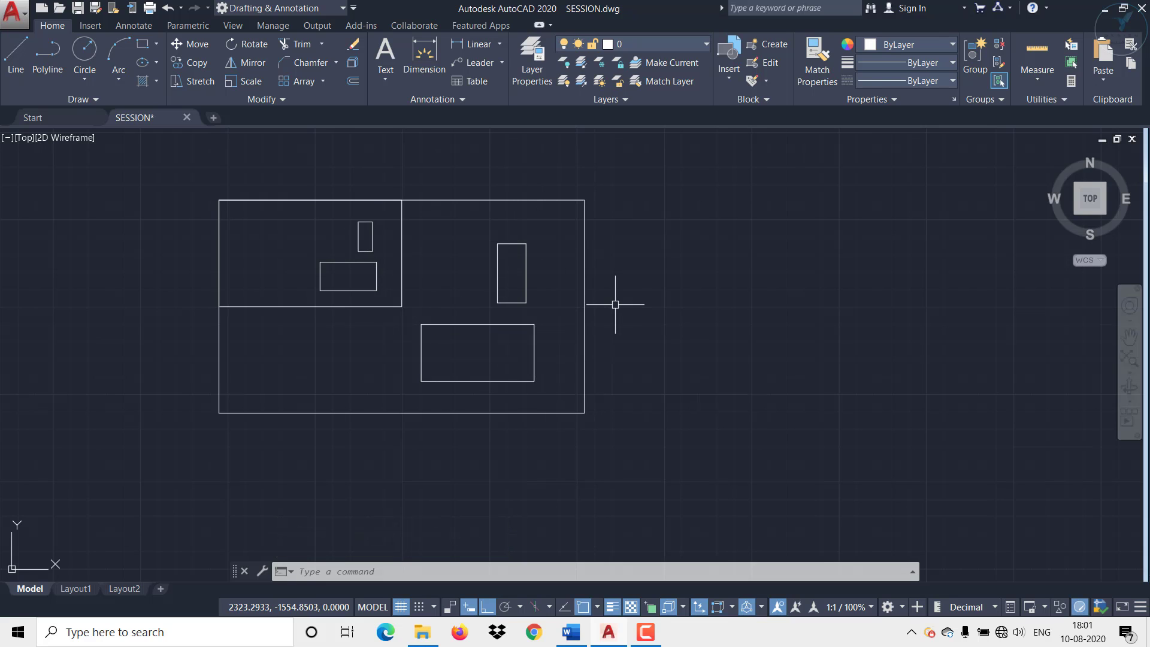
scroll(616, 304, down, 2)
middle_drag(617, 329, 301, 362)
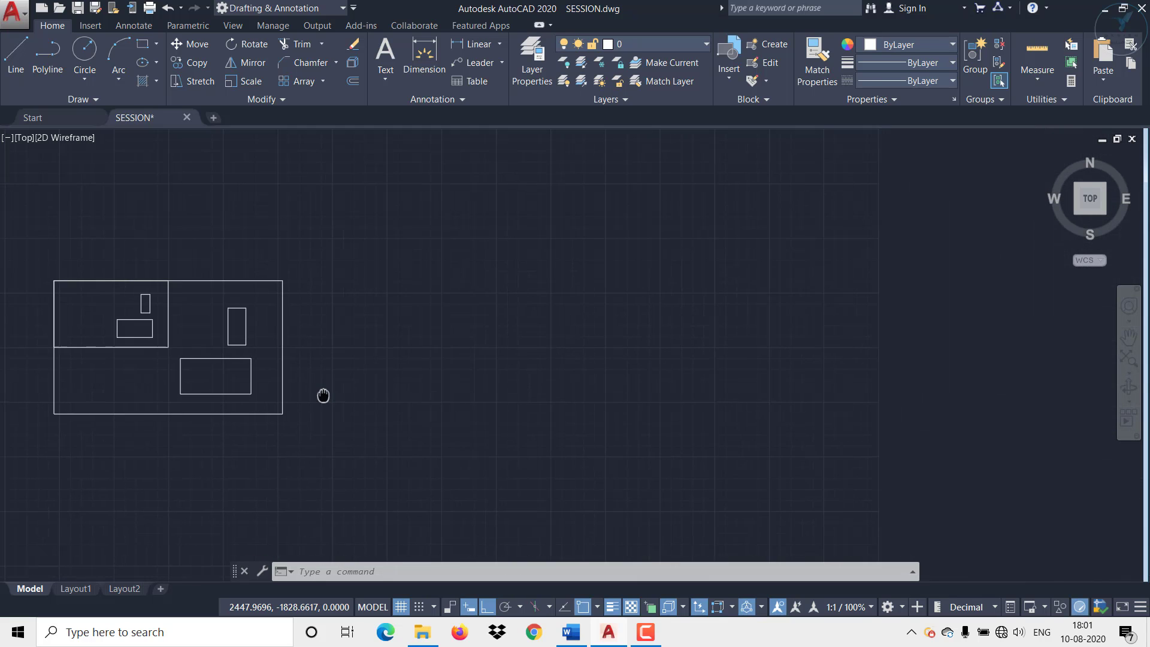
middle_drag(358, 404, 354, 357)
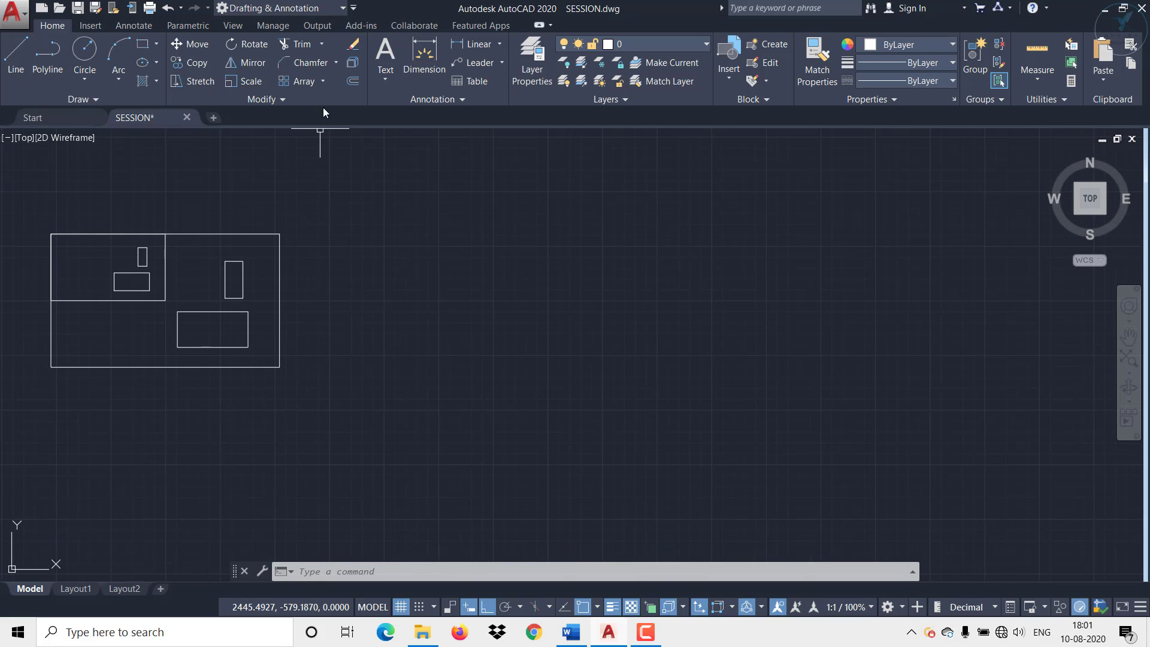
click(323, 82)
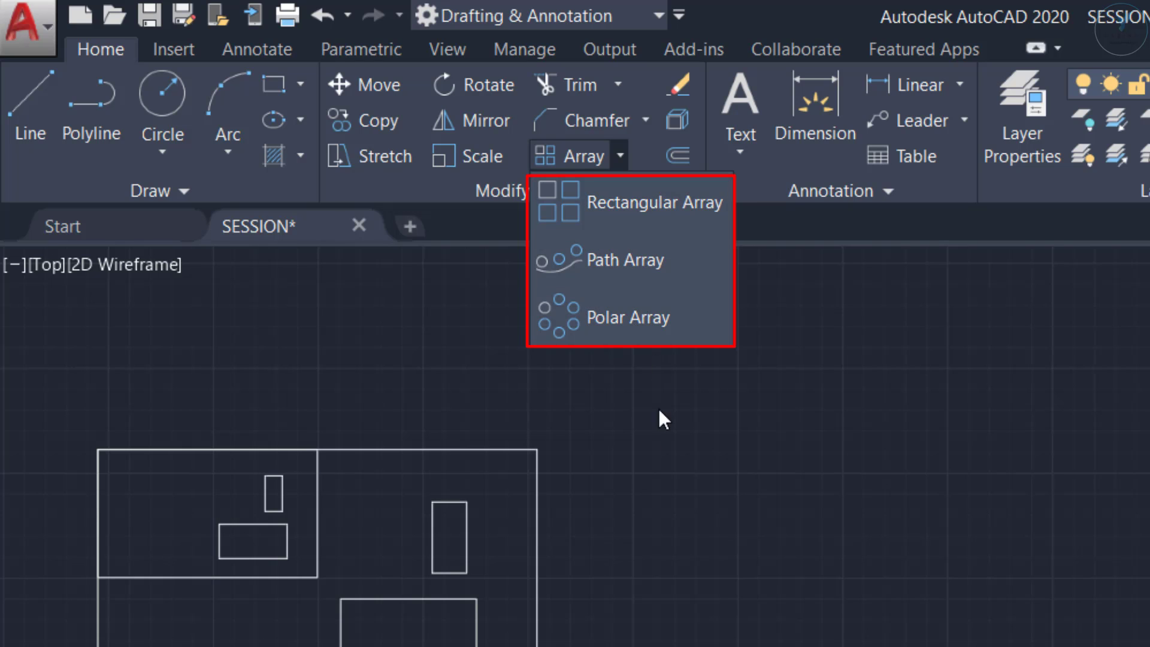
click(664, 483)
Erase the original rectangles and the scaled inner copies, keeping only the largest outer rectangle
scroll(247, 597, up, 2)
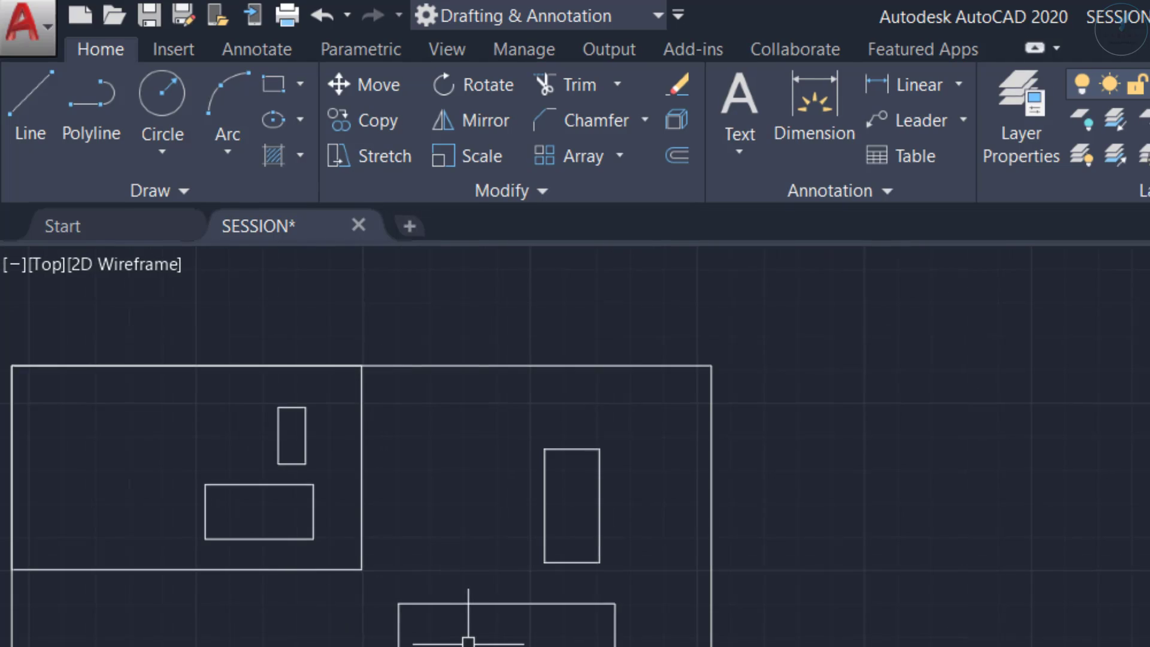
click(340, 385)
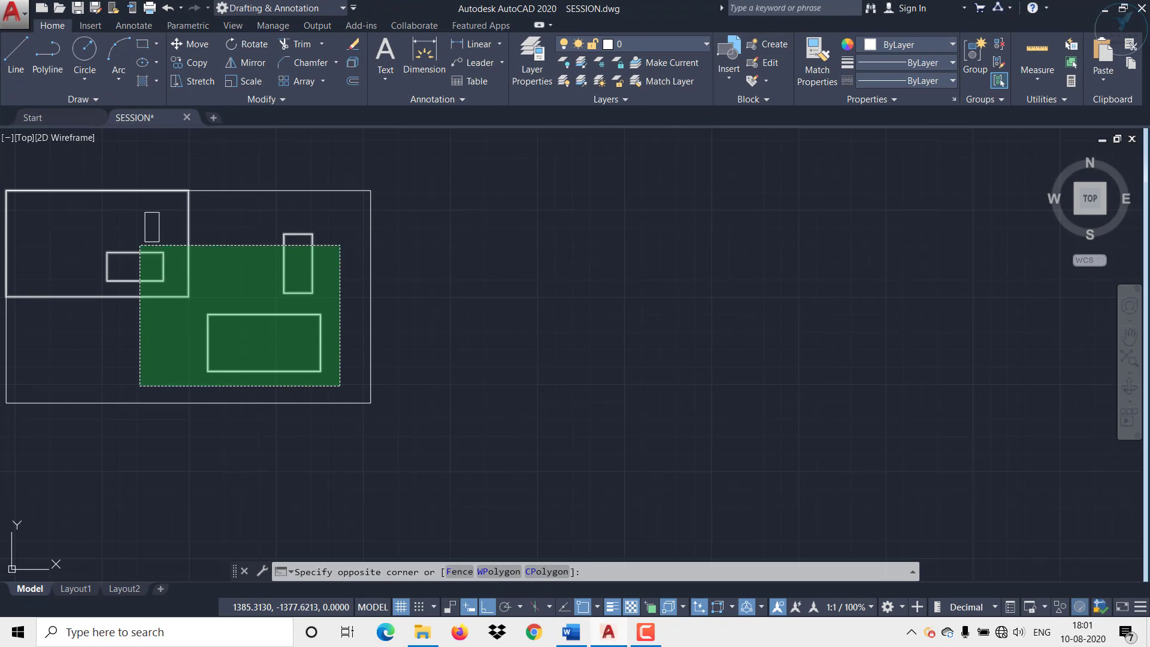
click(139, 246)
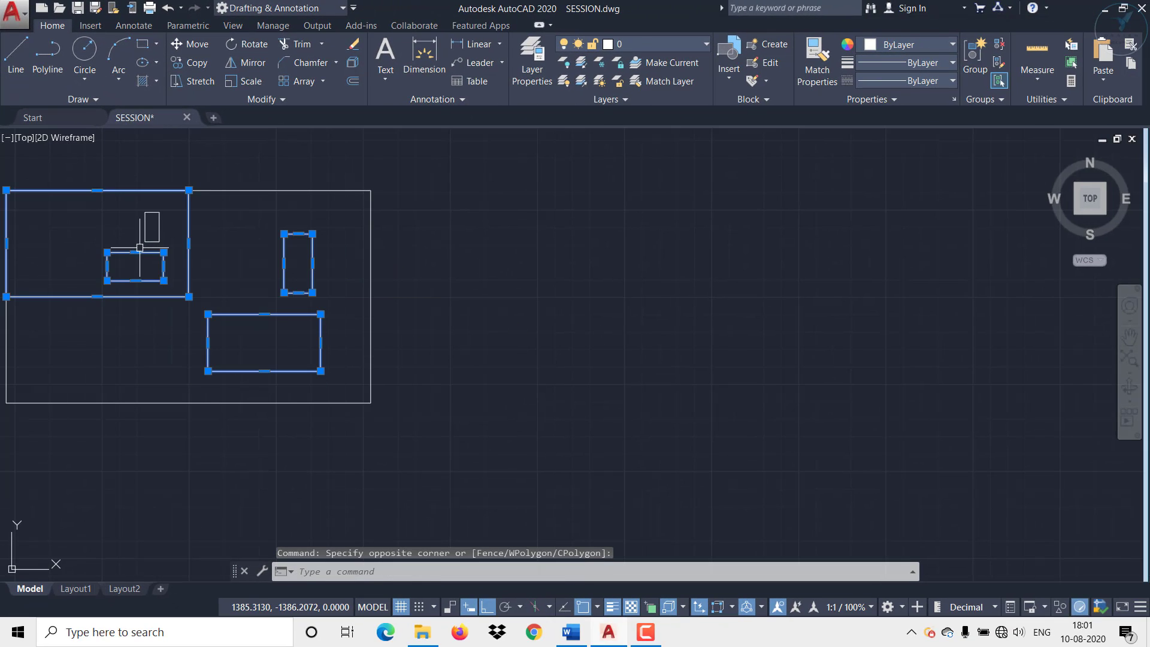
key(Delete)
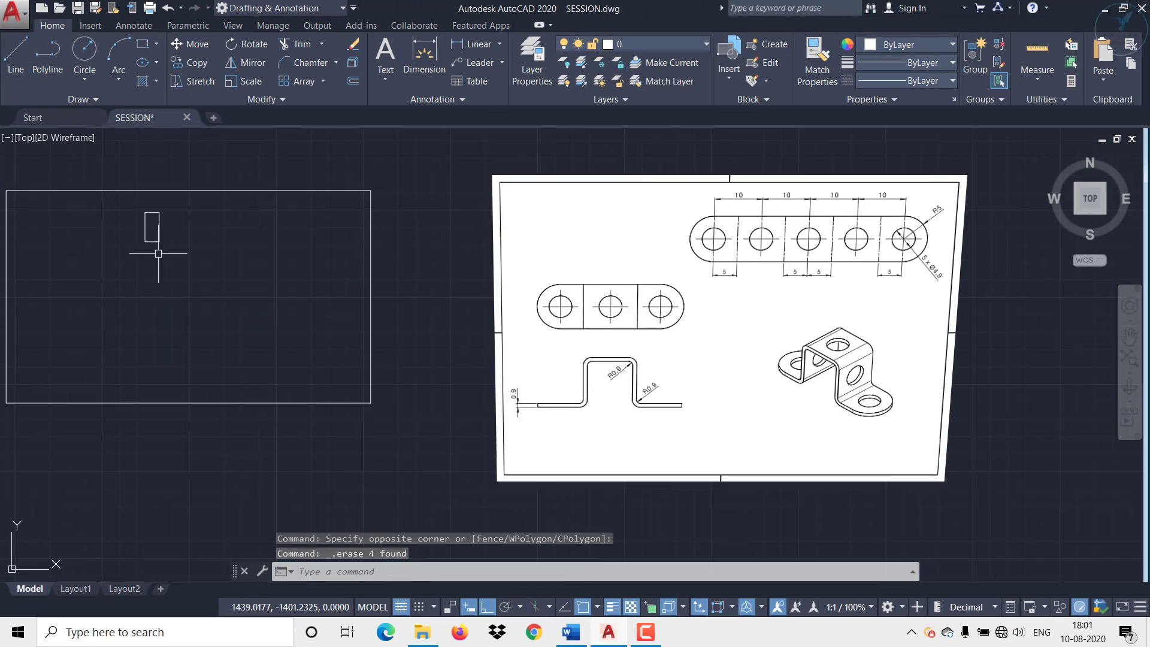
click(168, 246)
click(135, 206)
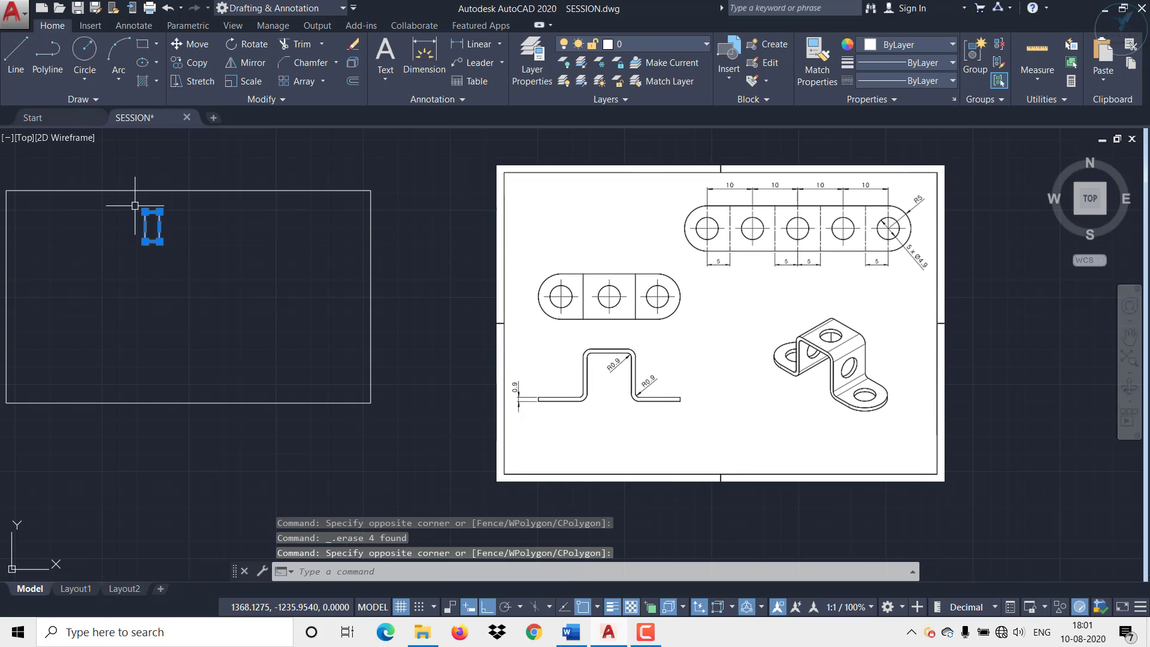
key(Delete)
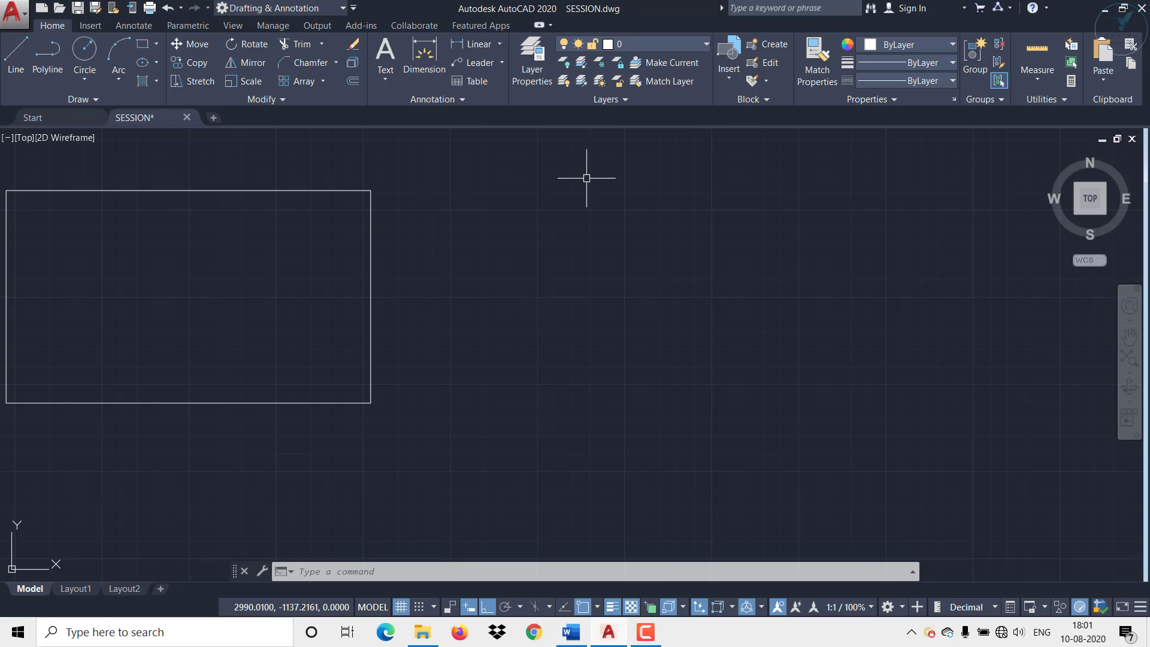
Draw a center-radius circle with a radius of about 75 inside the rectangle near its upper-left corner
middle_drag(169, 331, 252, 362)
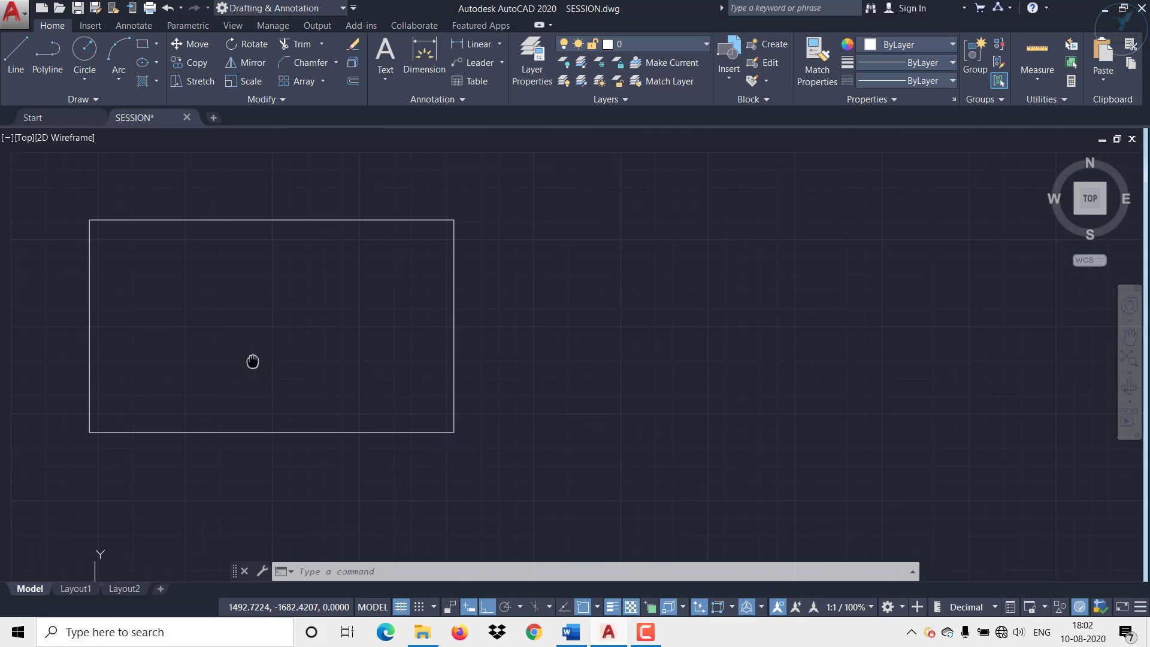
click(83, 77)
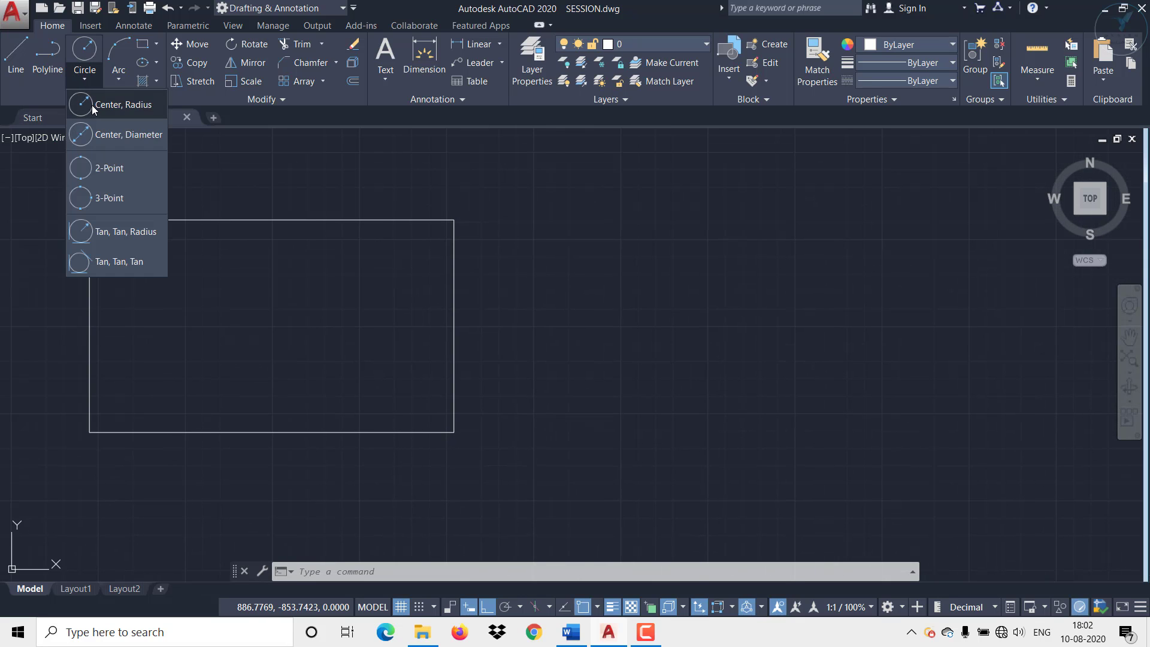
click(111, 103)
click(148, 271)
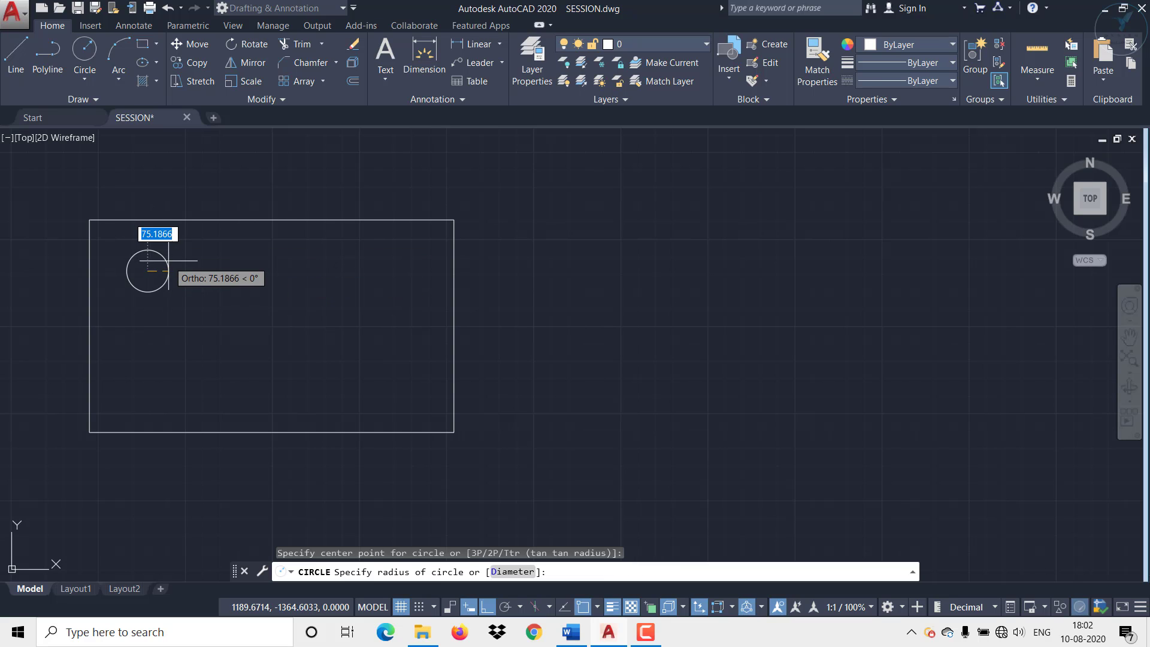
click(169, 272)
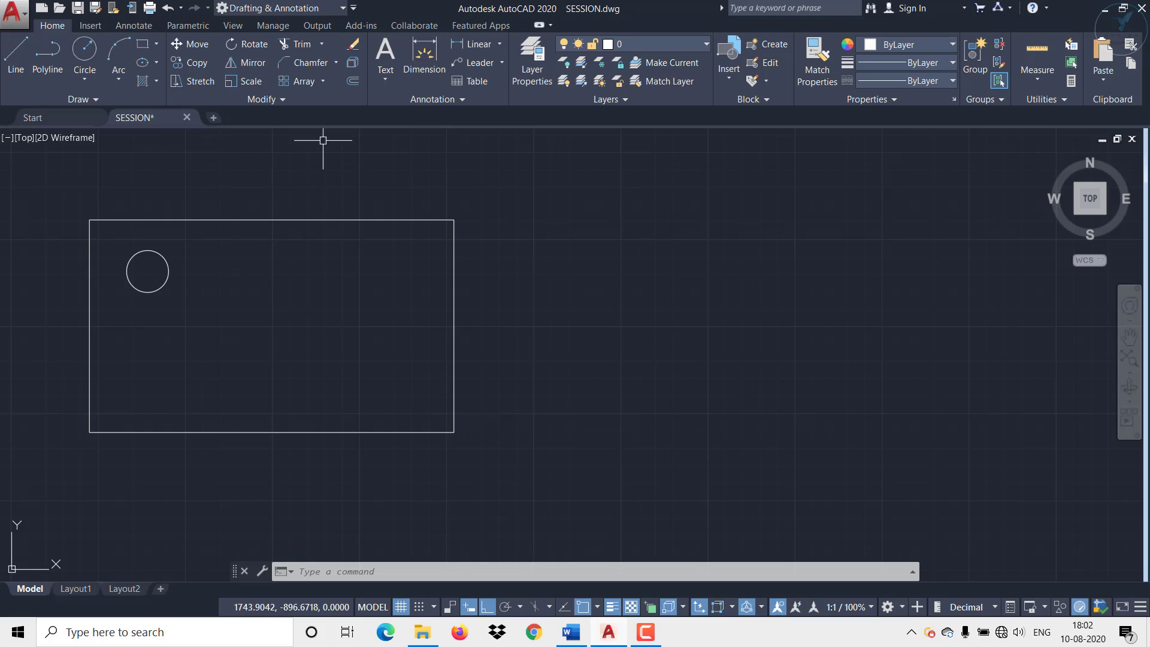
click(322, 81)
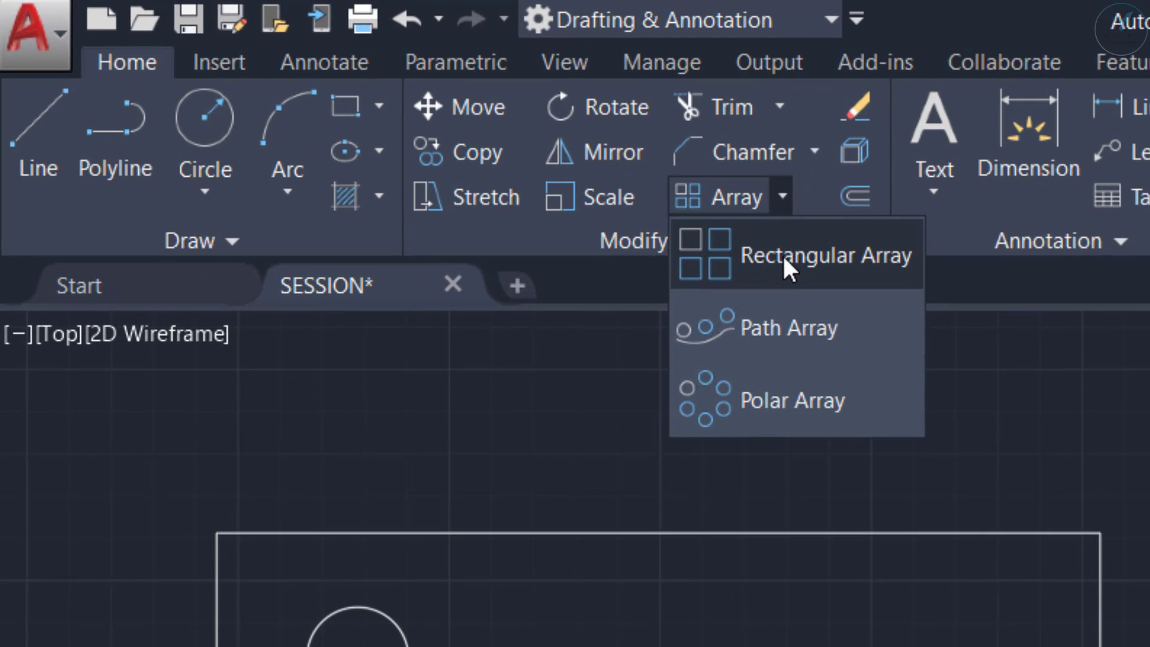
click(782, 254)
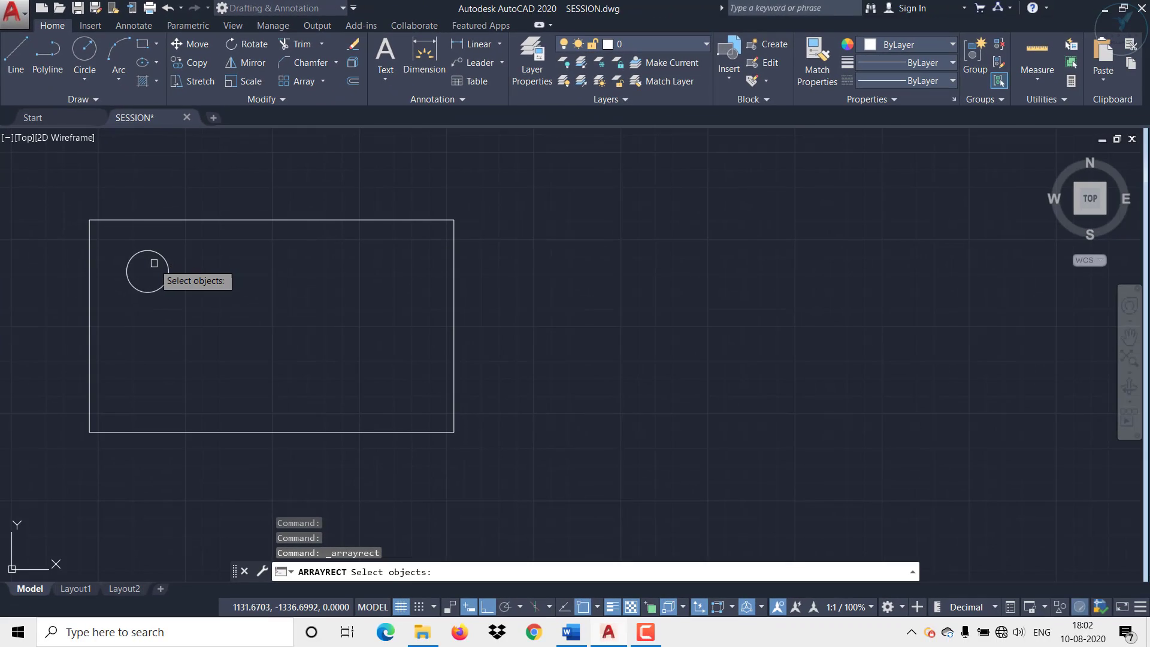
click(165, 258)
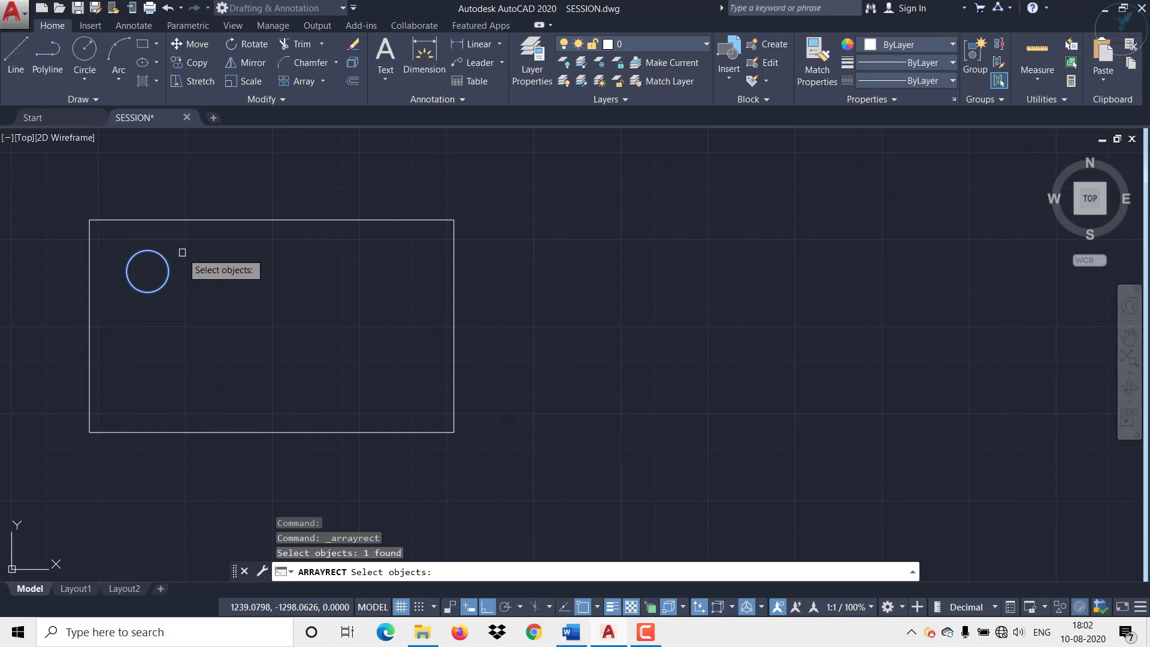
key(Escape)
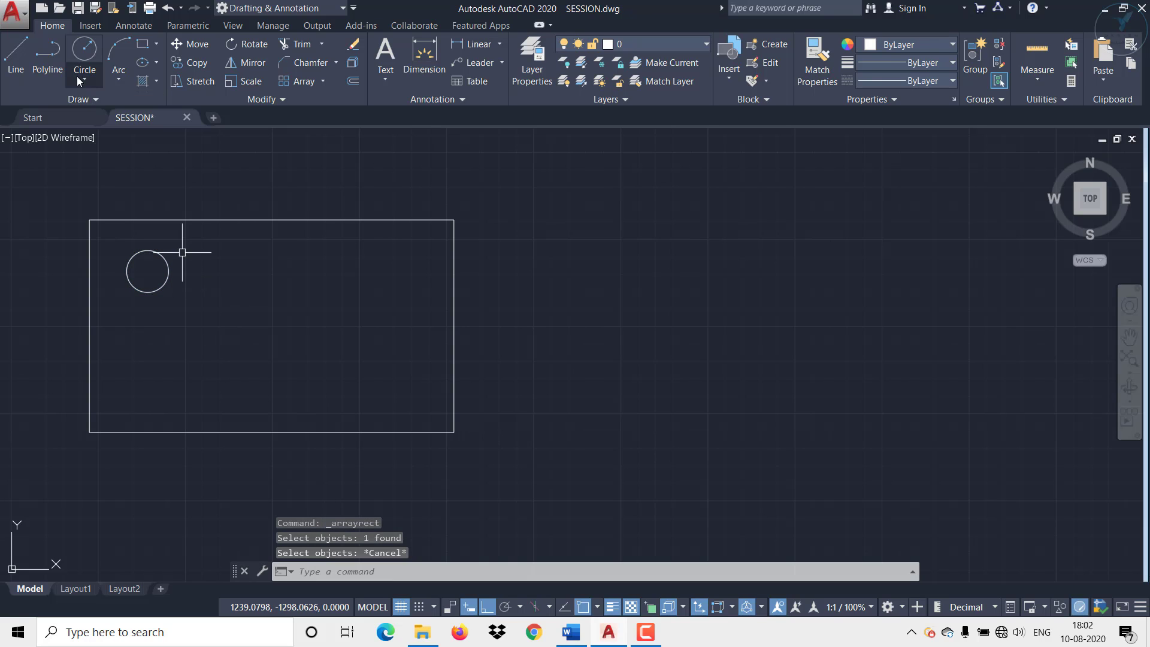
Draw a smaller concentric circle inside the existing circle, about half its radius
click(88, 51)
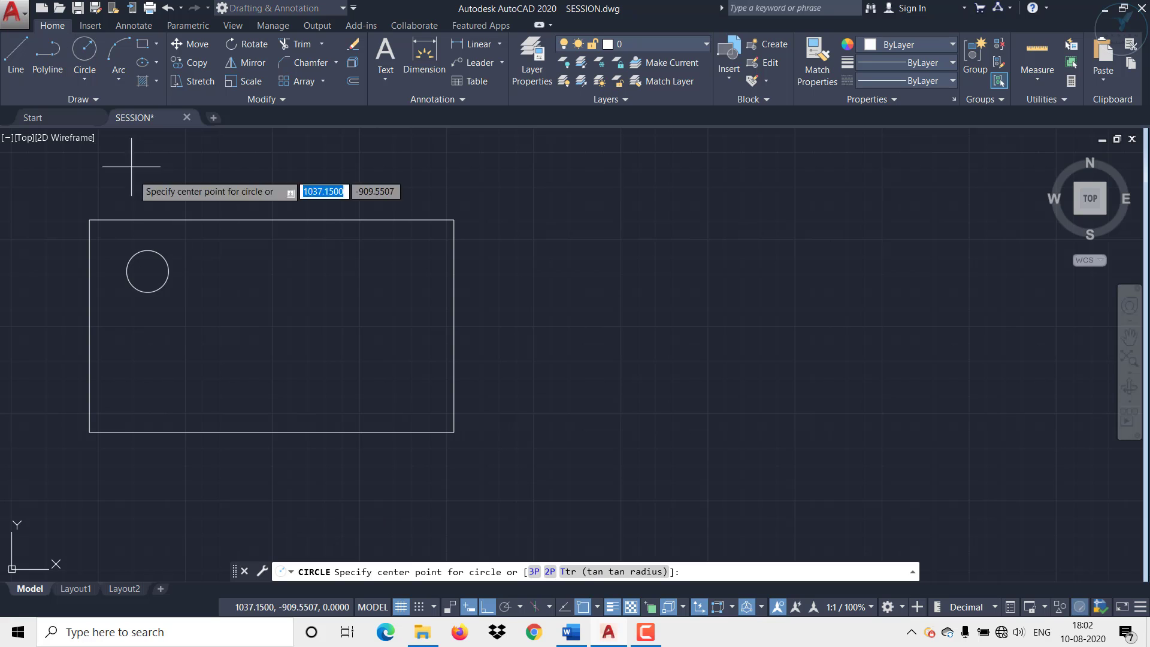
click(147, 271)
click(157, 270)
key(Escape)
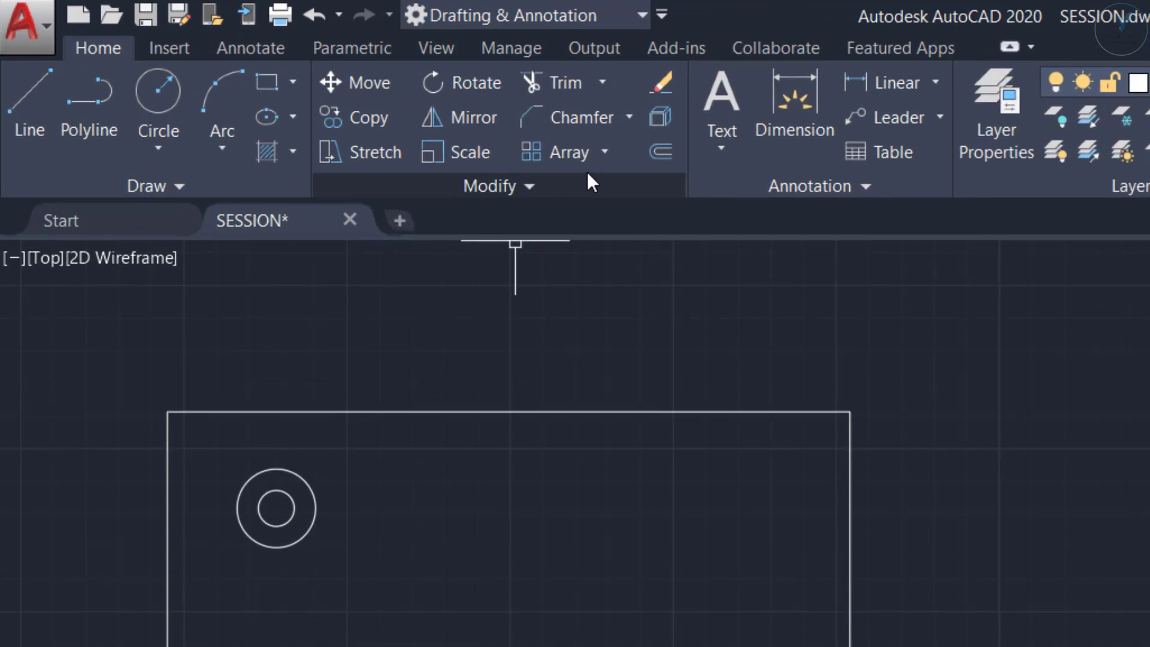
Create a rectangular array from the two concentric circles, keeping its settings open for editing
click(604, 151)
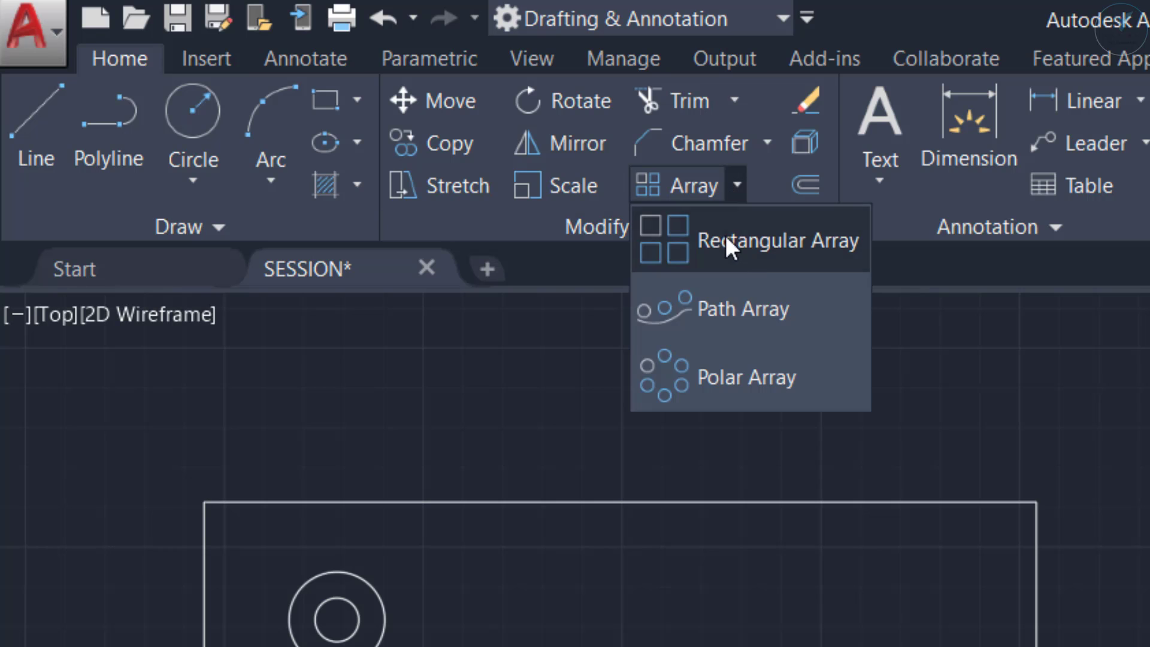
click(725, 243)
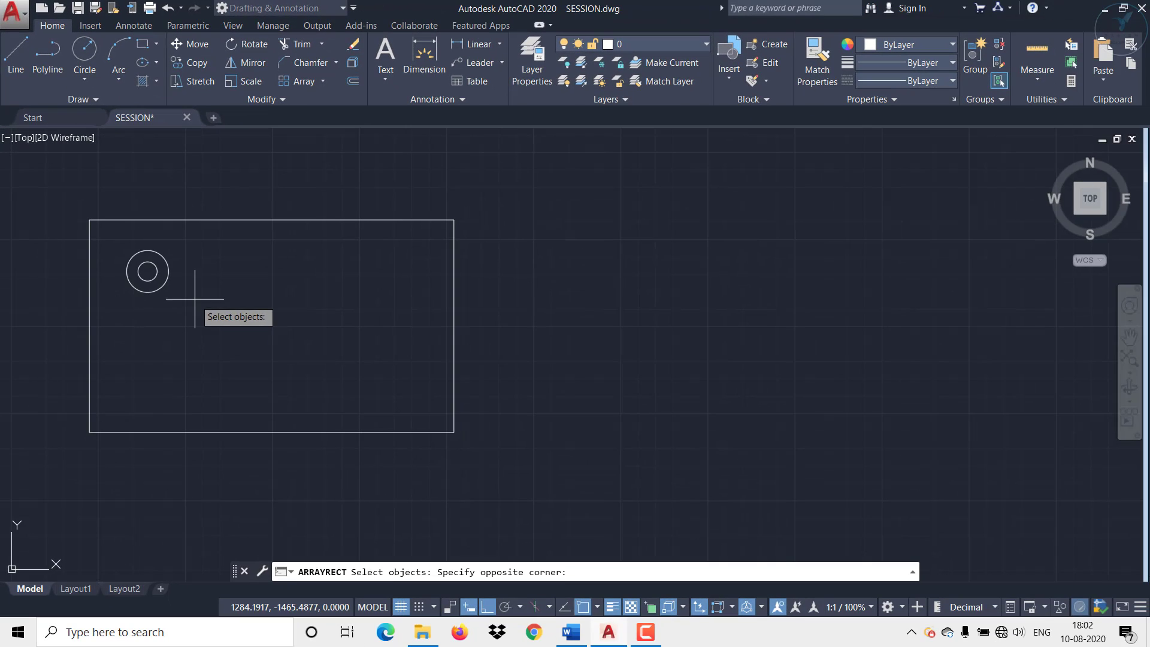
click(151, 252)
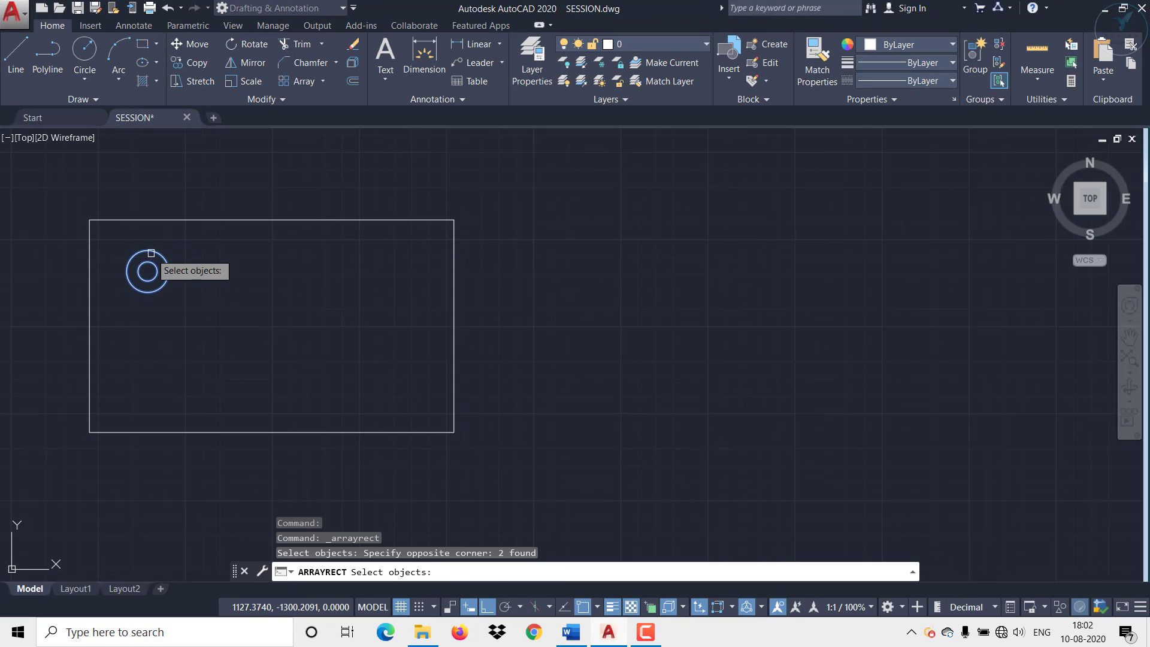
key(Return)
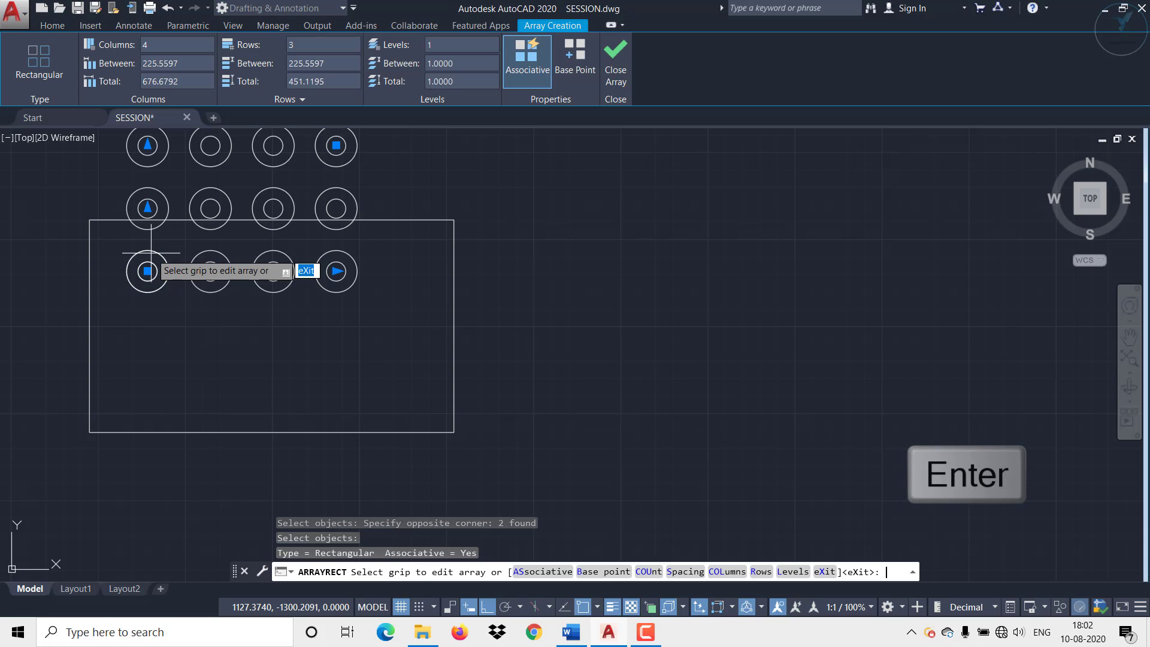
mouse_move(180, 324)
middle_down()
mouse_move(231, 341)
mouse_move(272, 396)
middle_up()
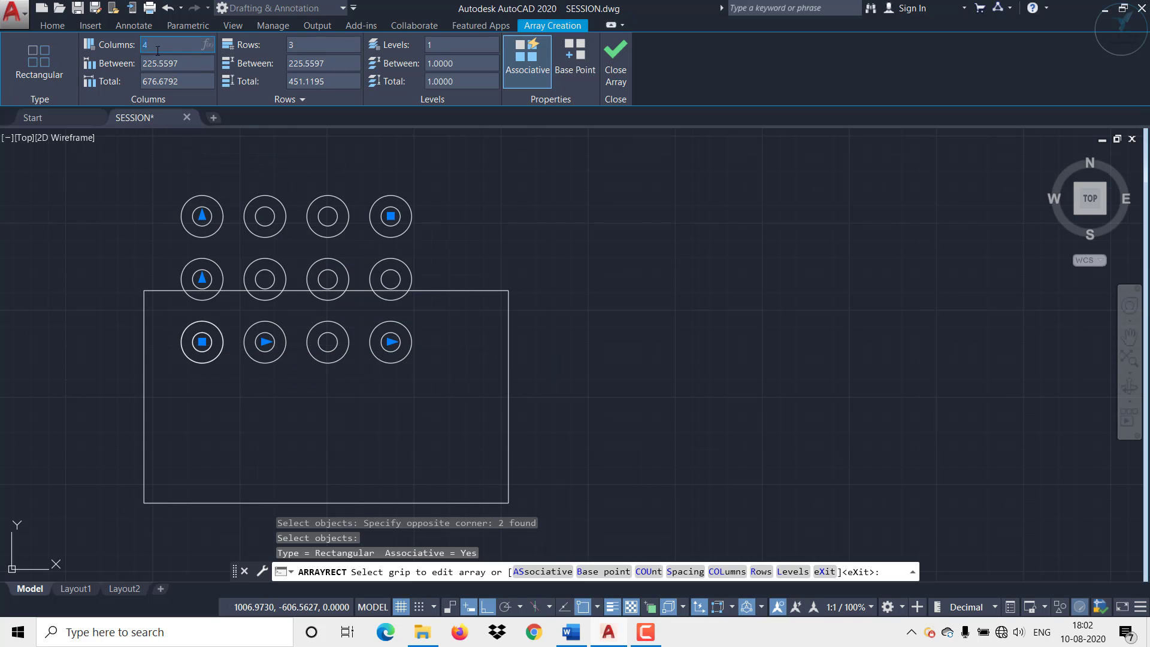
Try 5 columns in the array, reduce the count to 3, and set the column spacing to 300
key(Return)
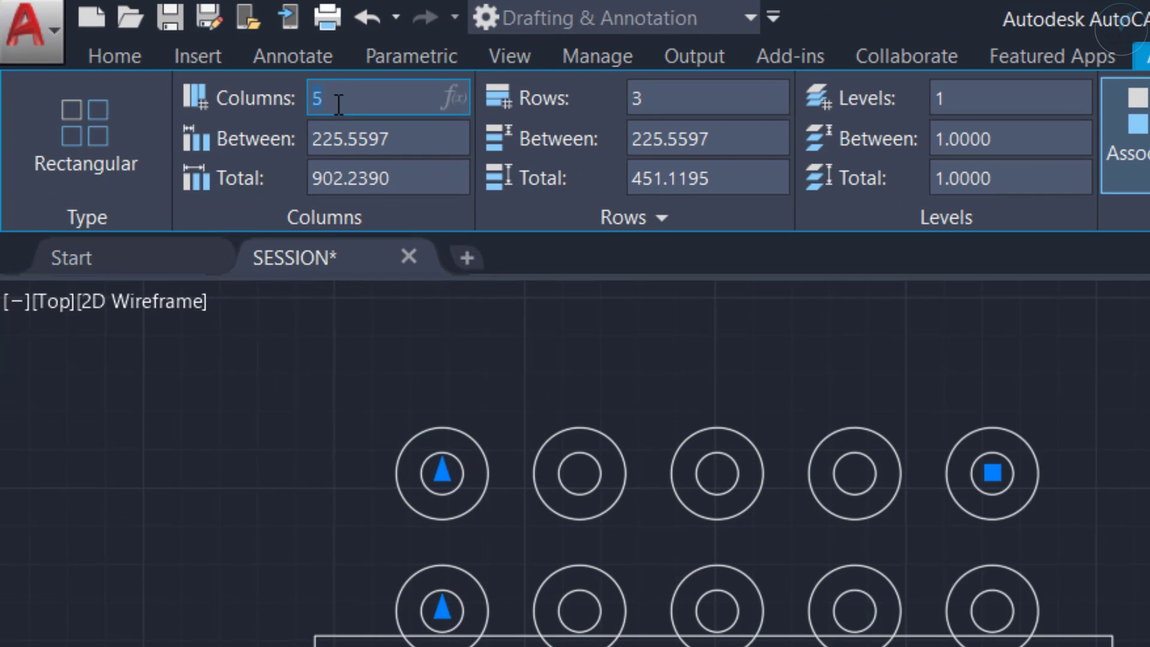
key(Return)
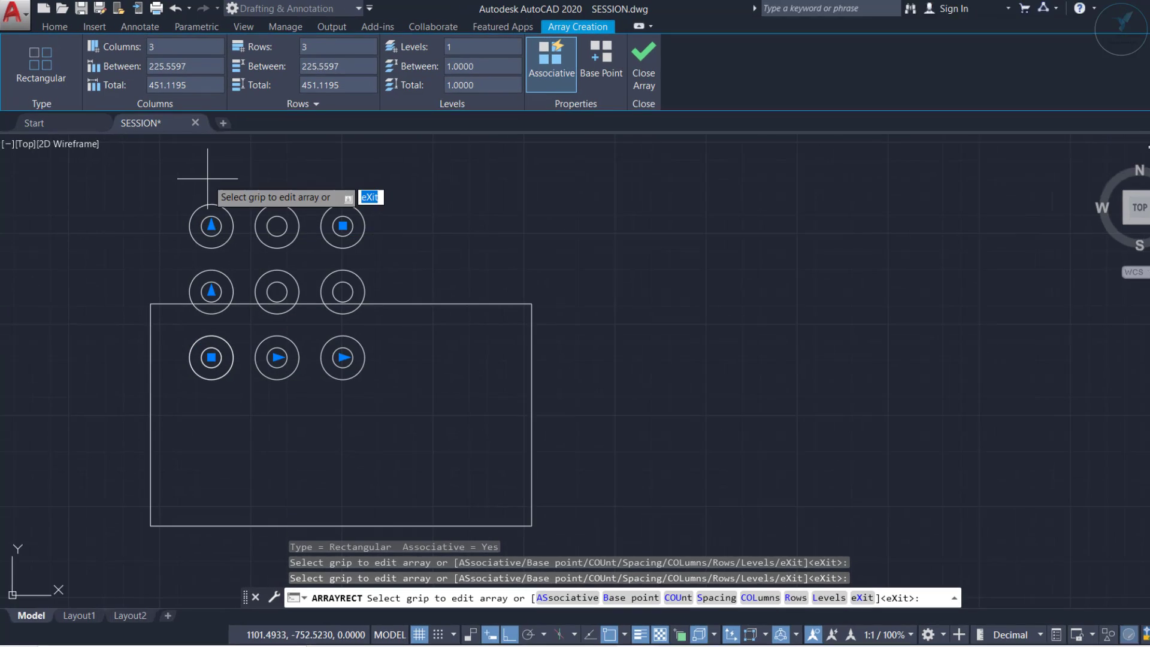
click(292, 105)
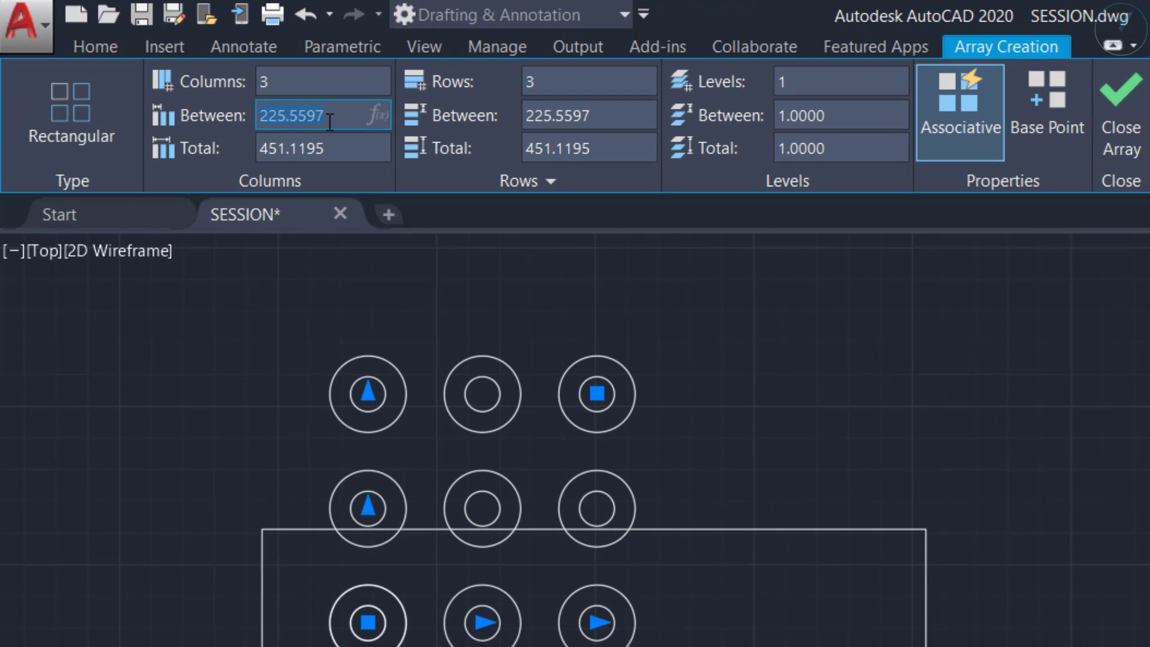
key(Return)
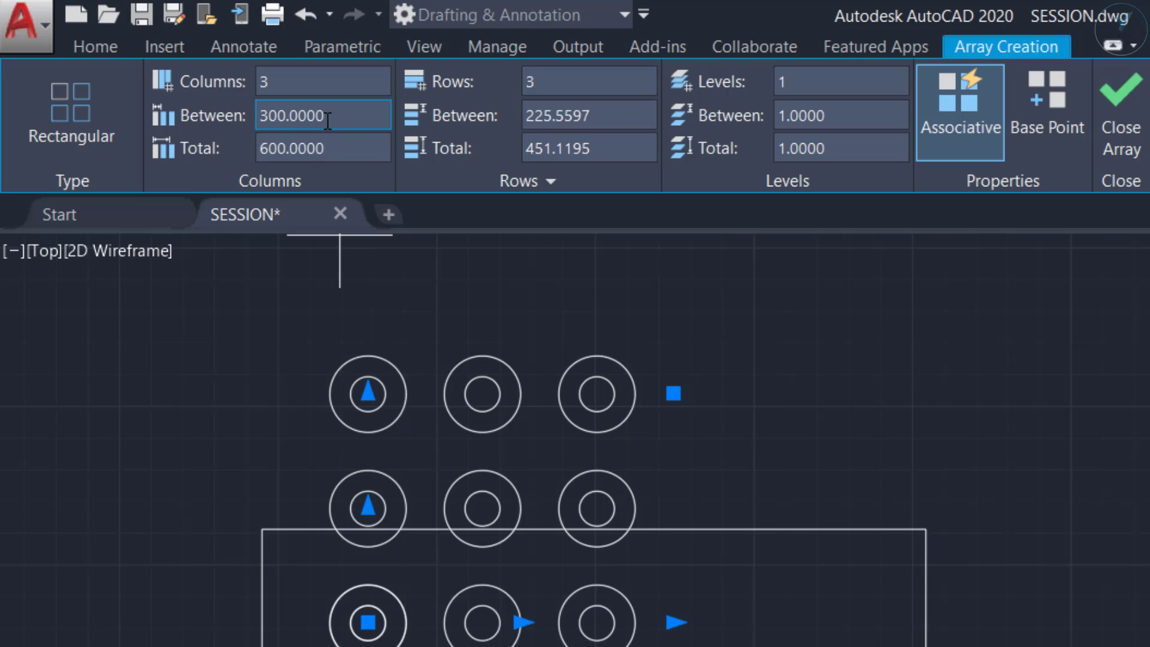
click(345, 152)
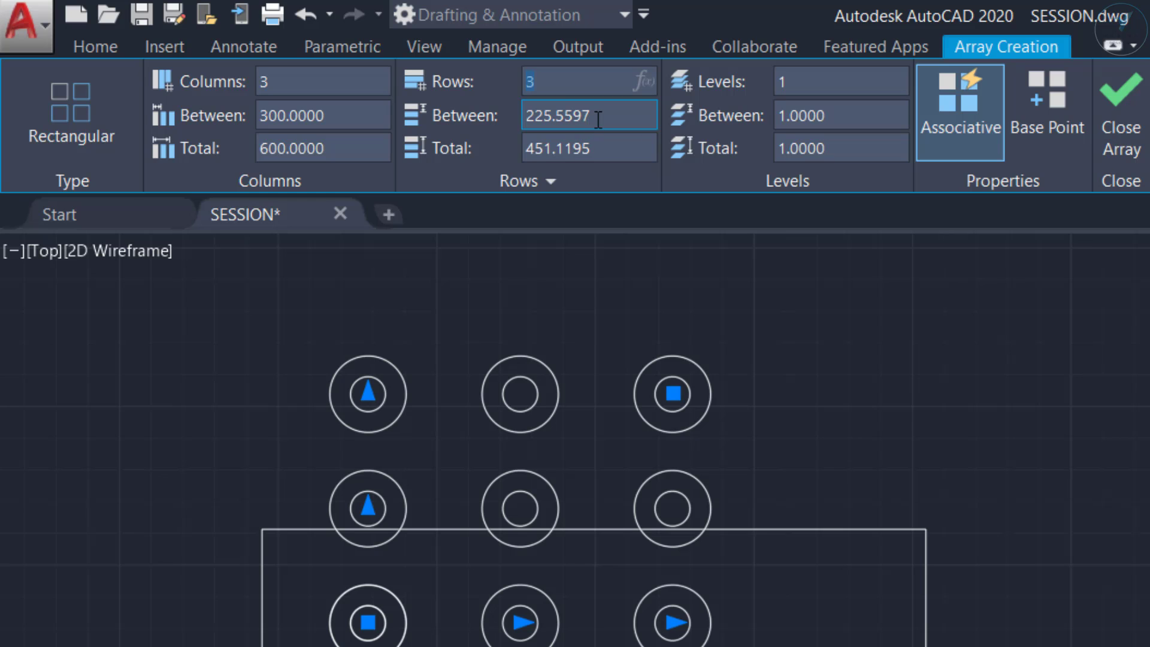
Try a row spacing of -500 for the array, then set it to -250 so the rows fit inside the rectangle
text(-500)
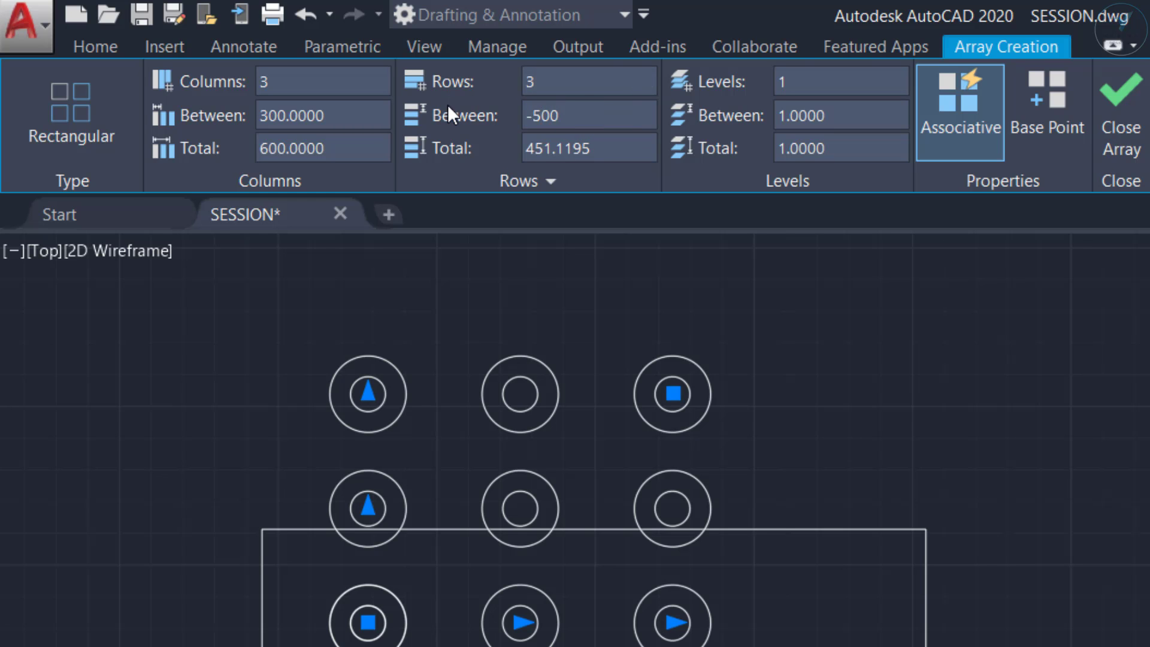
key(Return)
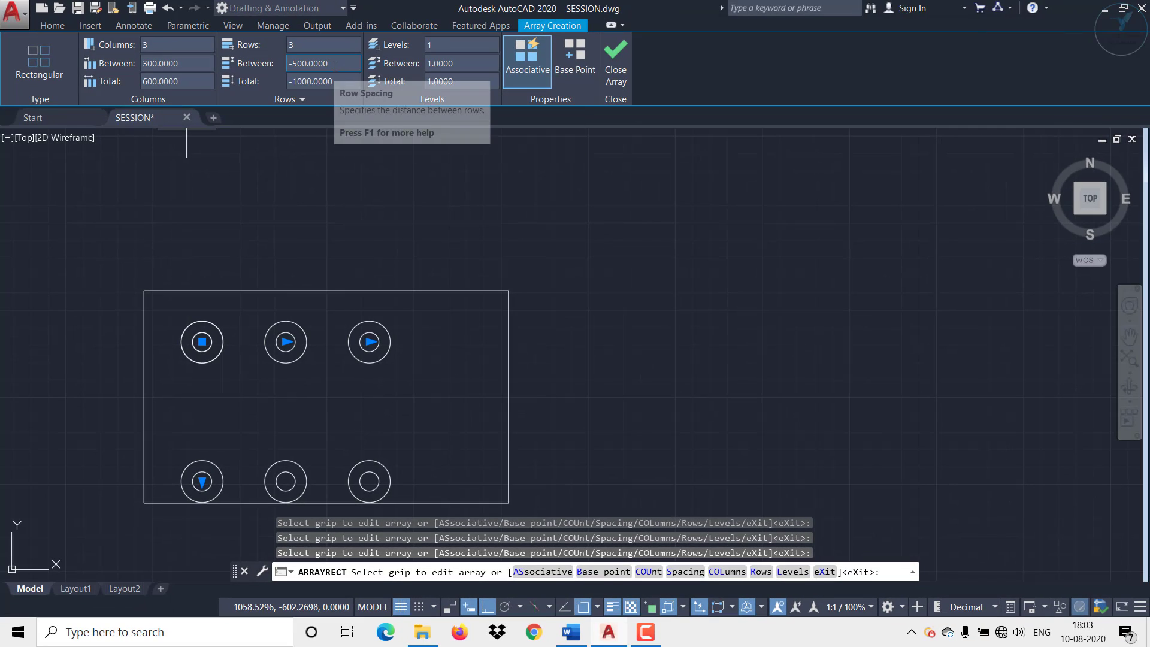
drag(333, 67, 249, 70)
text(-)
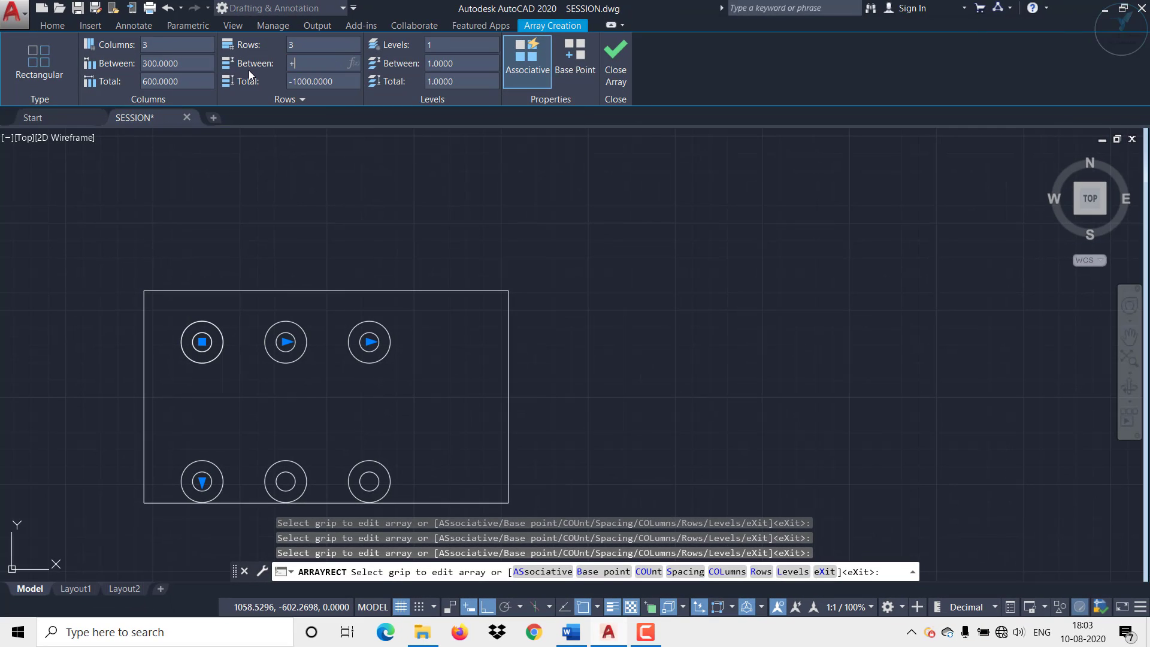
text(250)
key(Return)
click(344, 66)
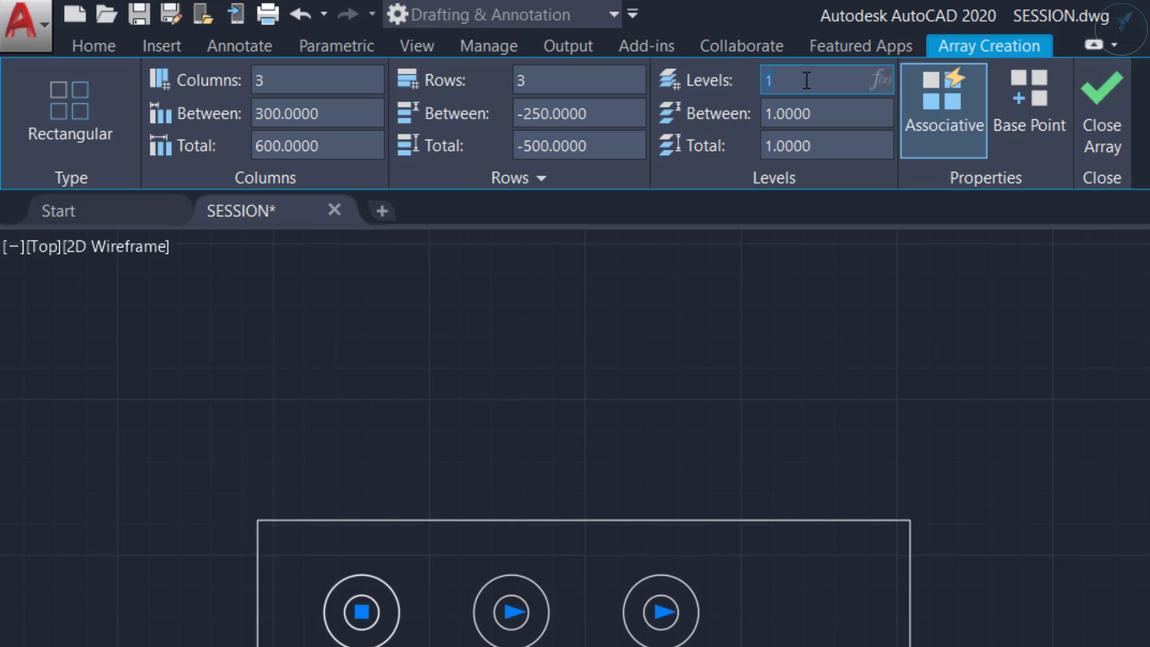
Set the array to 2 levels spaced 500 apart and inspect the stacked levels in 3D
click(840, 116)
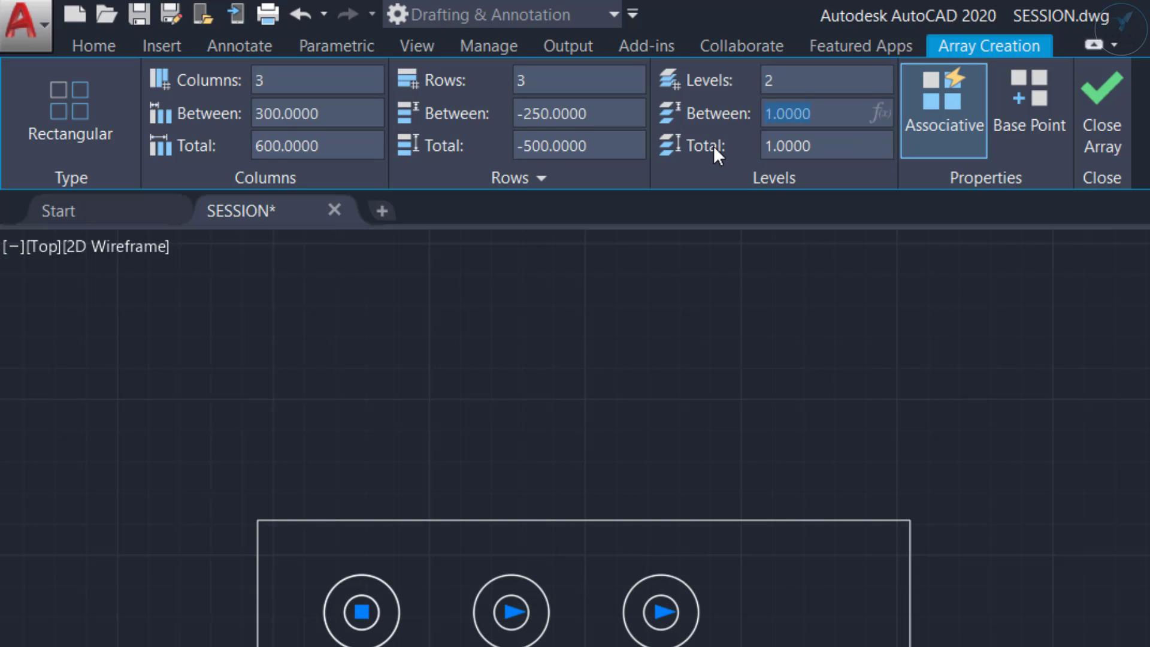
text(500)
key(Return)
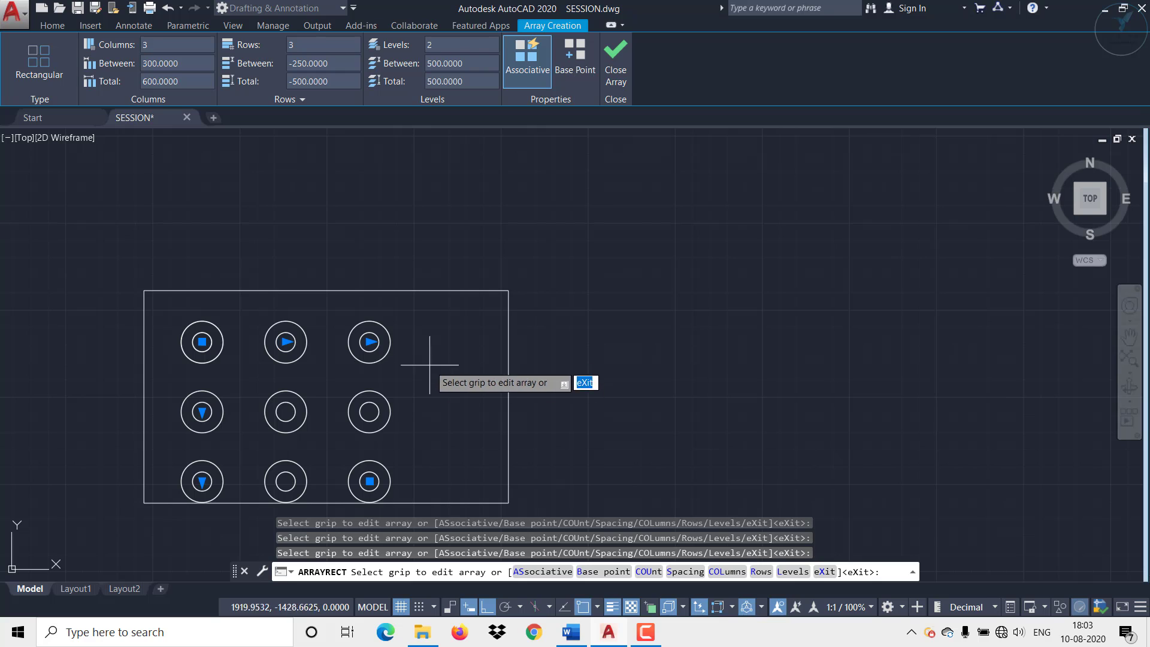
shift+middle_drag(431, 397, 445, 201)
scroll(511, 336, down, 4)
middle_drag(511, 336, 479, 249)
scroll(487, 390, up, 4)
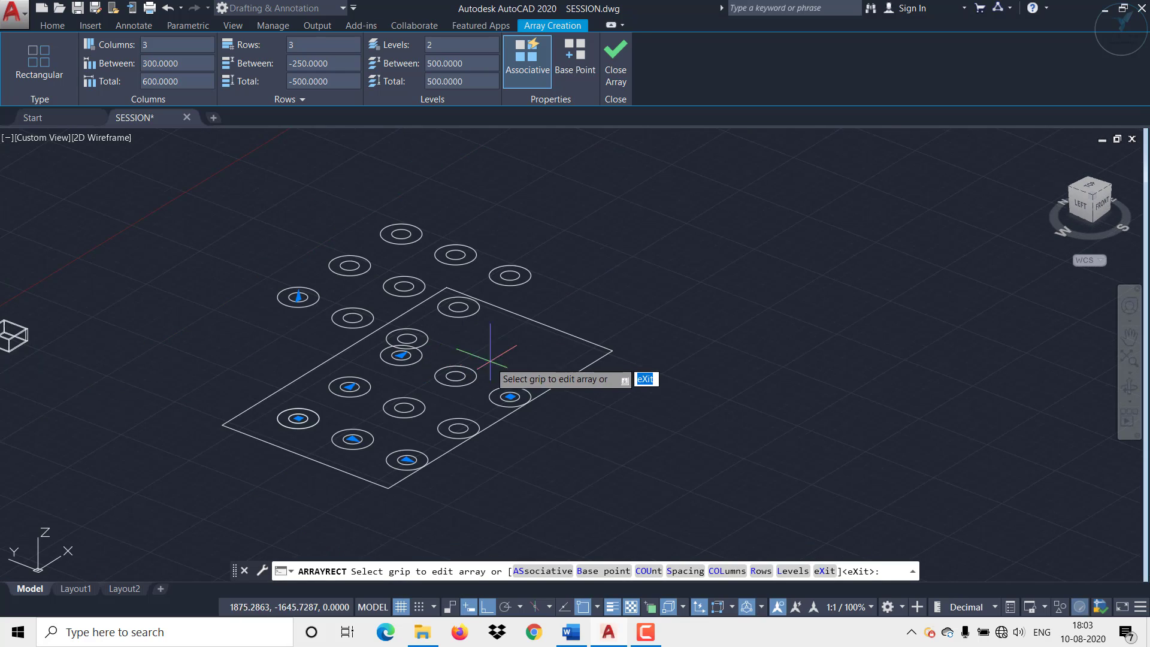
shift+middle_drag(488, 389, 452, 390)
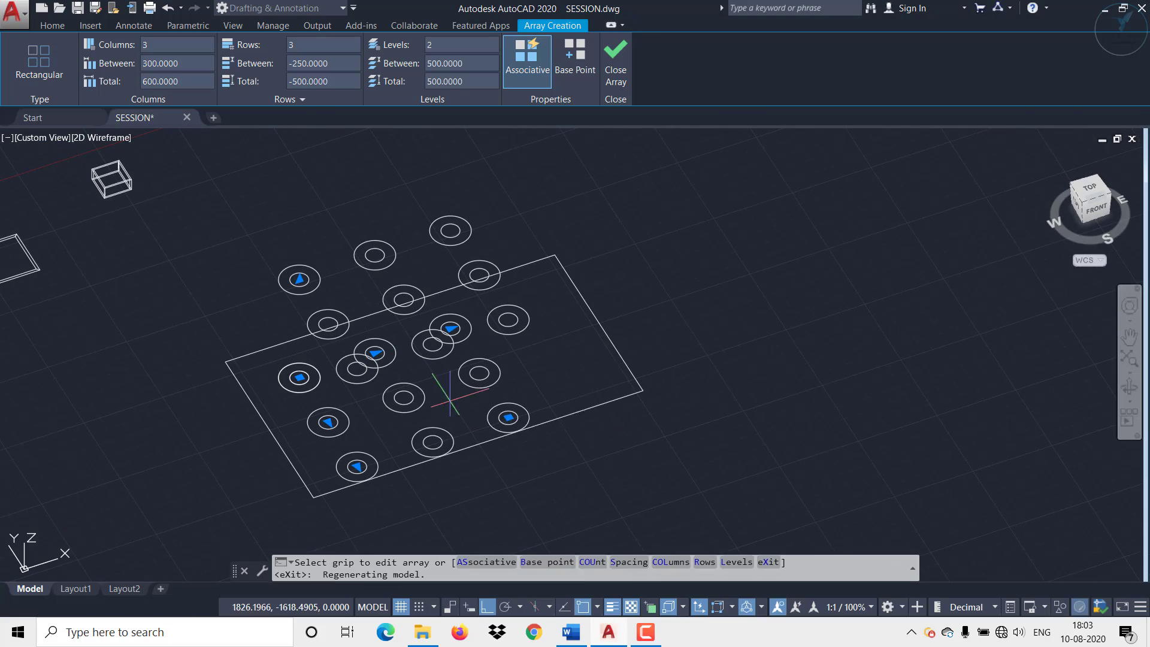
Return to the Top view and reduce the array to 1 level
click(1070, 181)
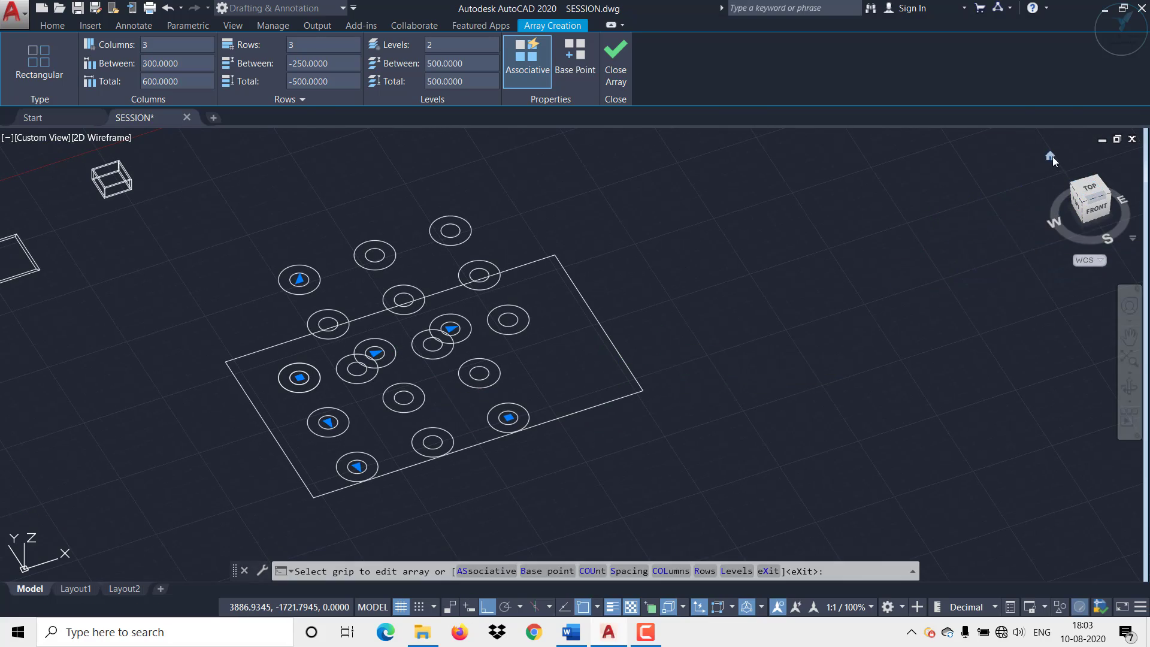
click(1093, 192)
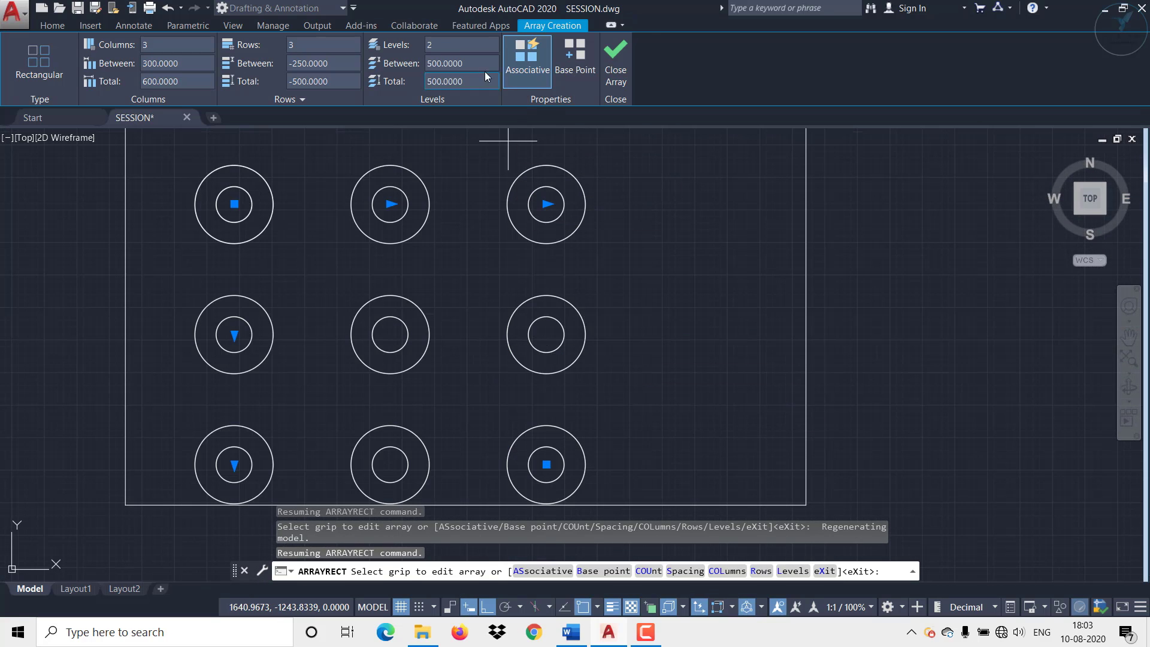
text(1)
key(Return)
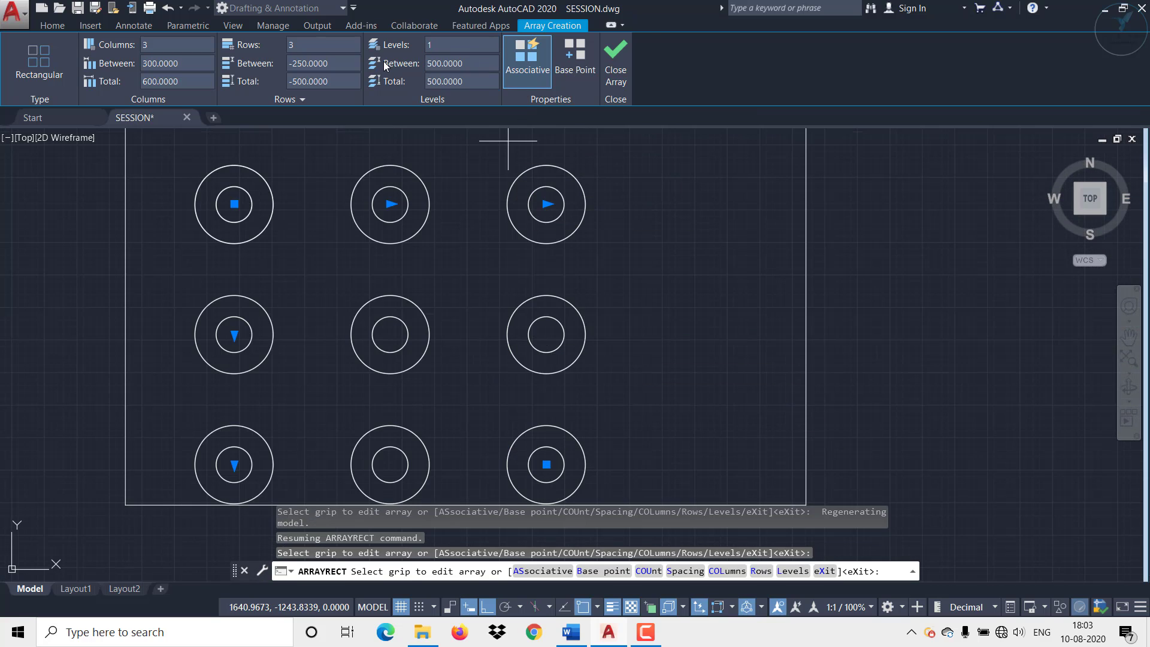
Set the array to 4 columns and 3 rows using its column-count and row-count grips
scroll(401, 228, down, 2)
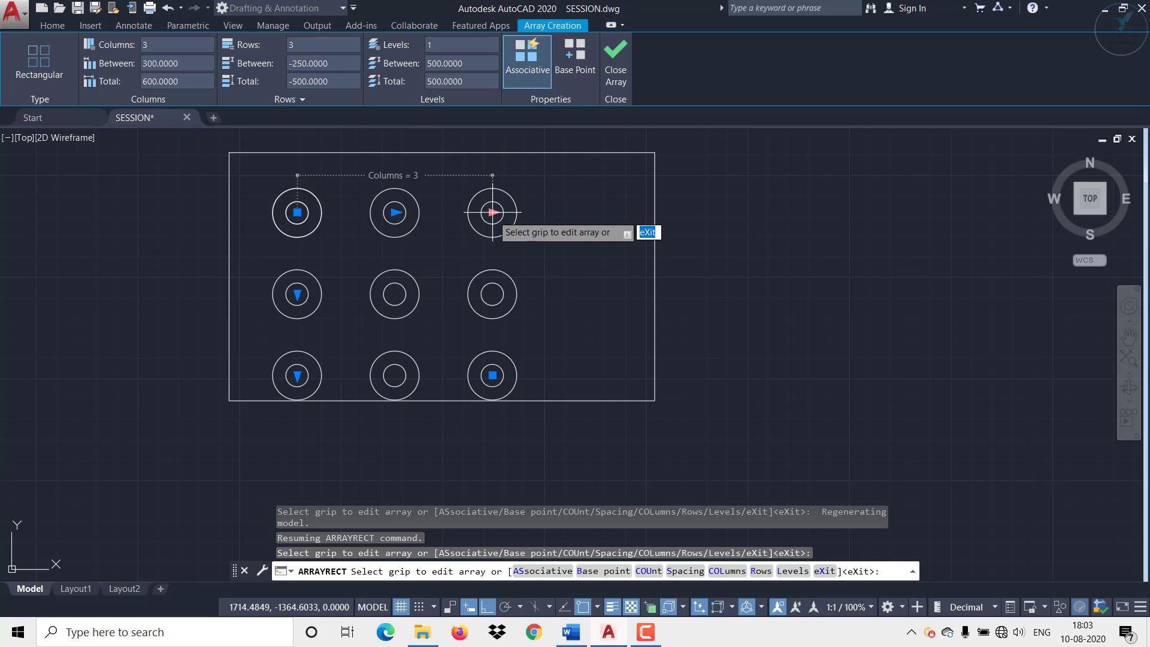
click(492, 212)
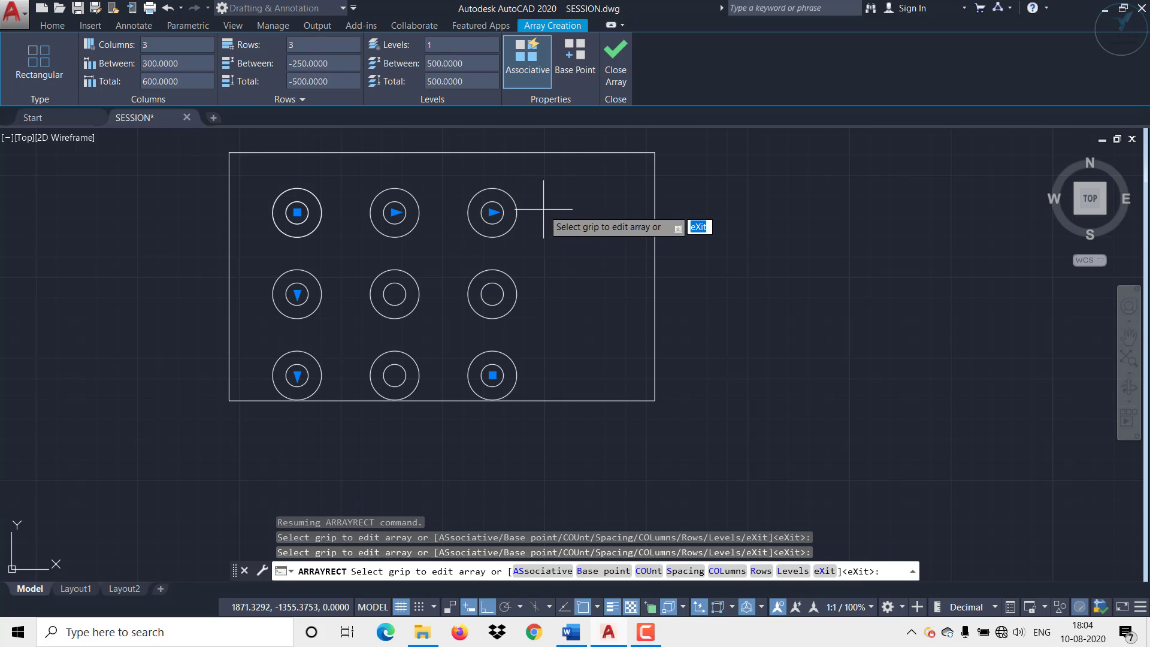
click(491, 213)
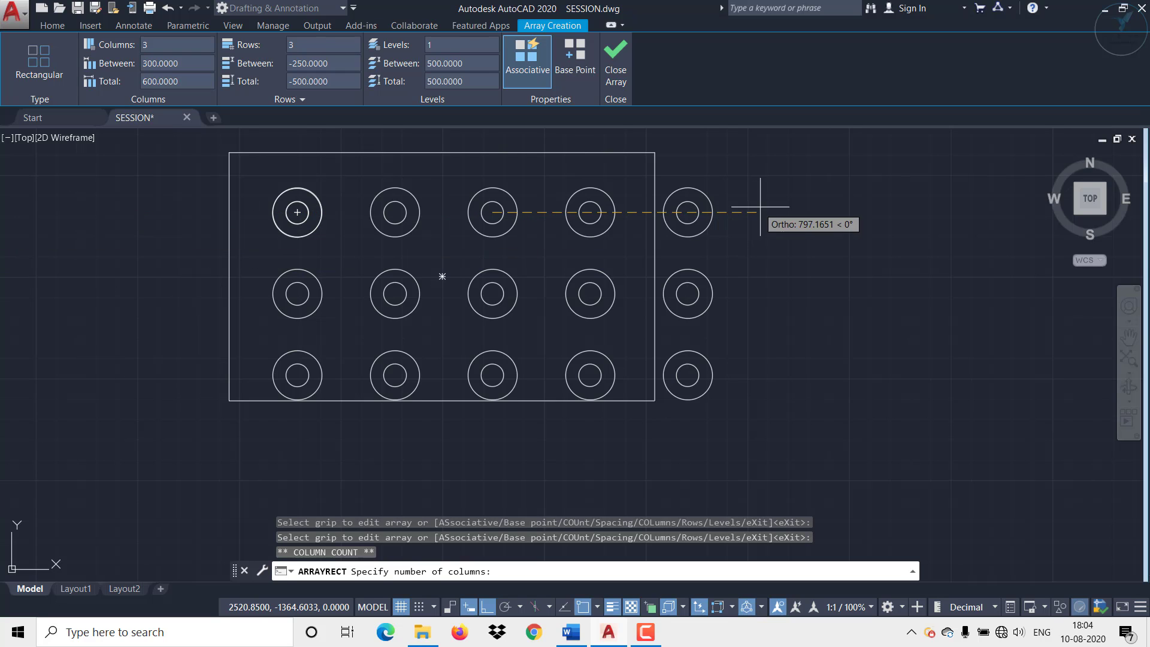
click(620, 227)
click(297, 376)
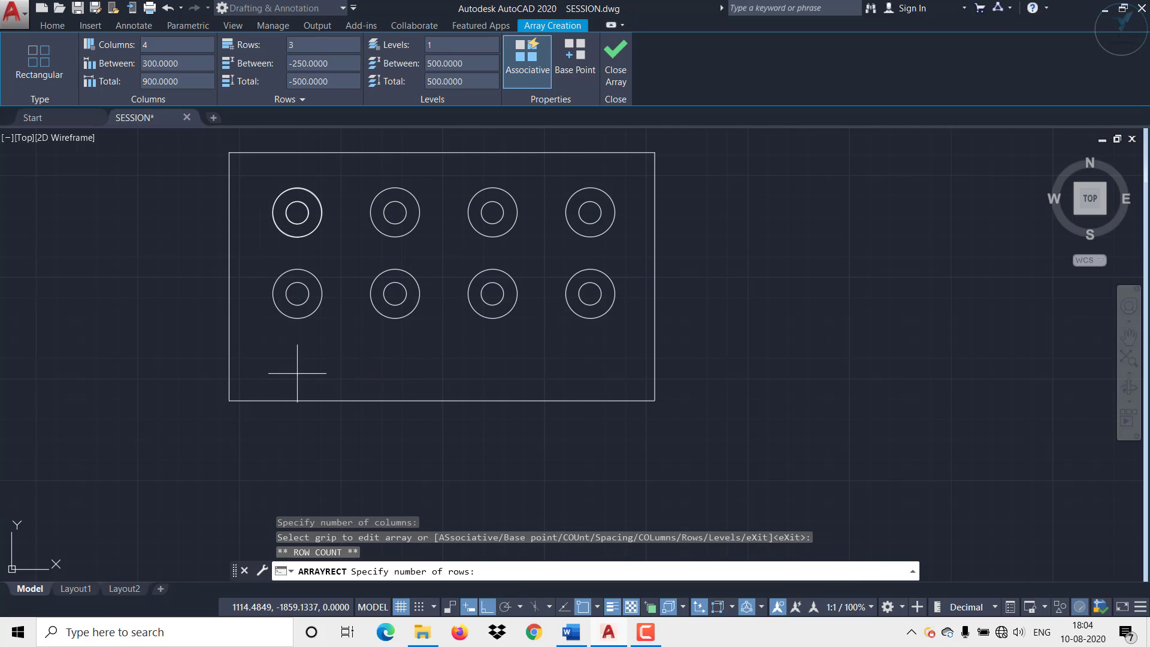
click(293, 448)
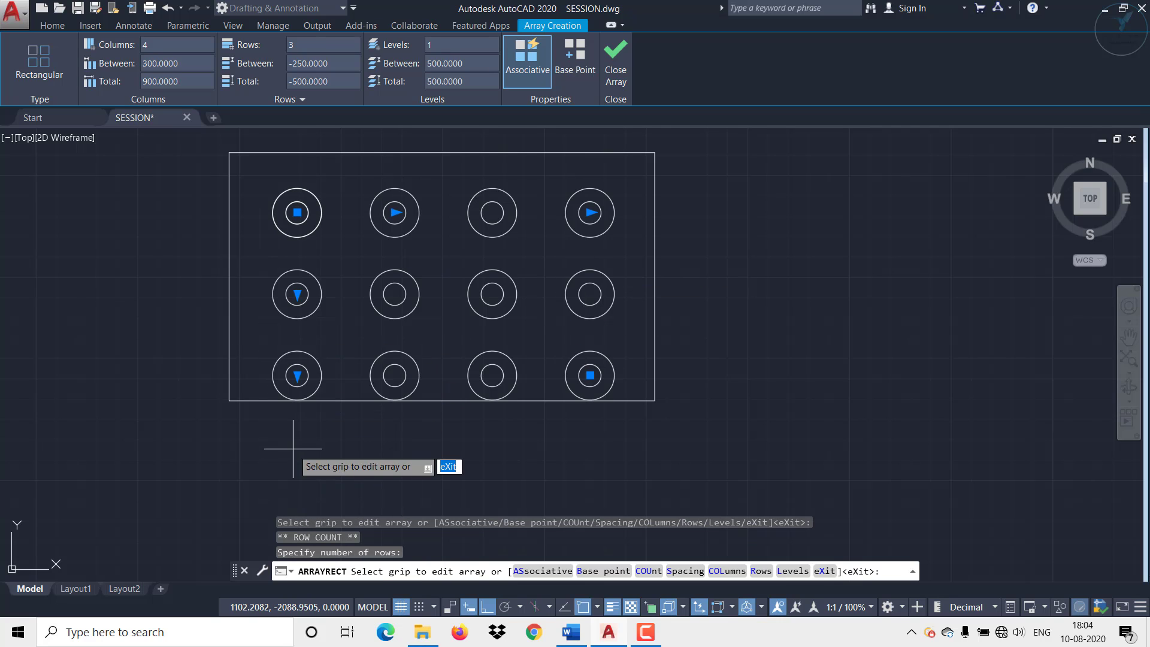
Use the spacing grips to change the array's column spacing to about 308 and row spacing to about -208
click(395, 212)
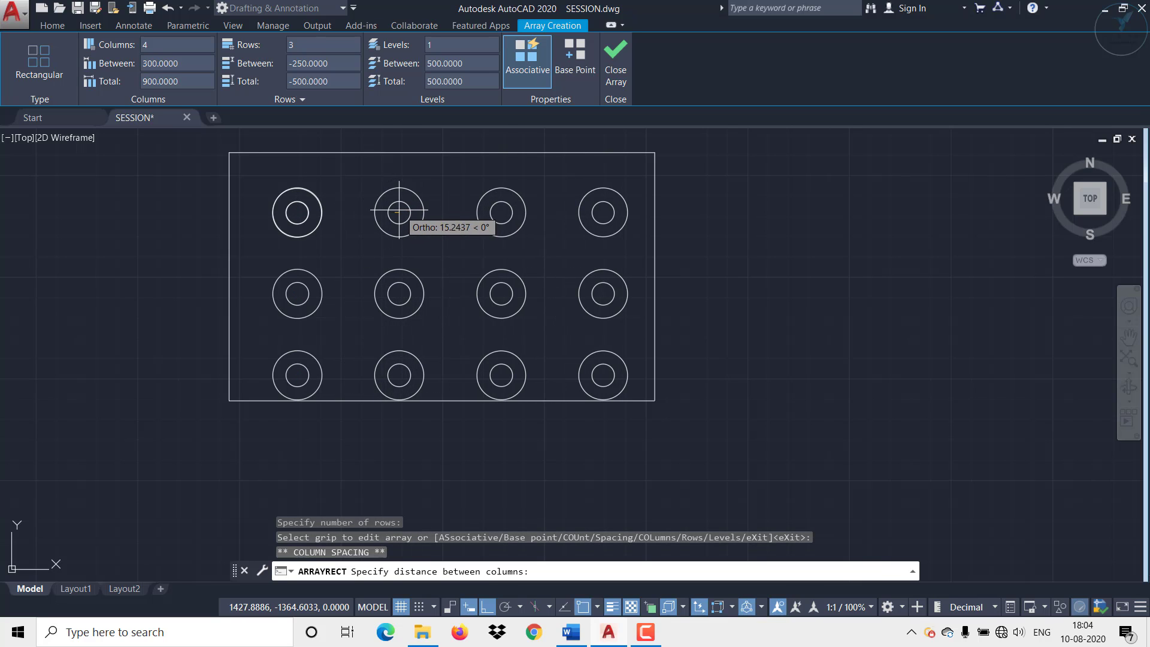
click(397, 212)
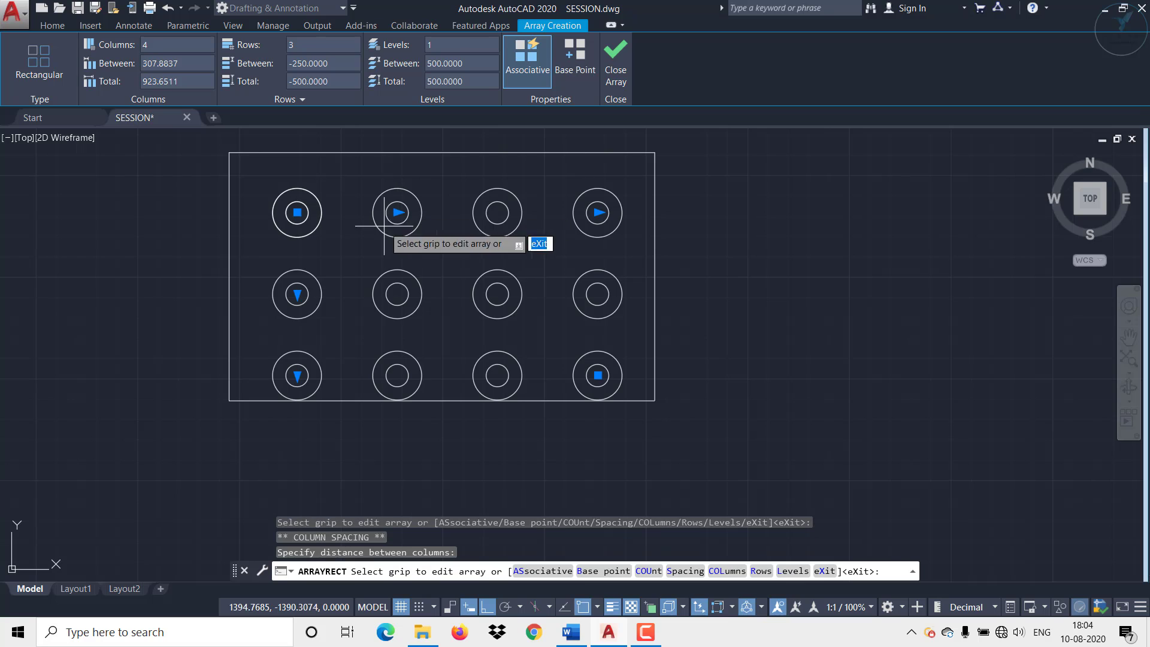
click(297, 293)
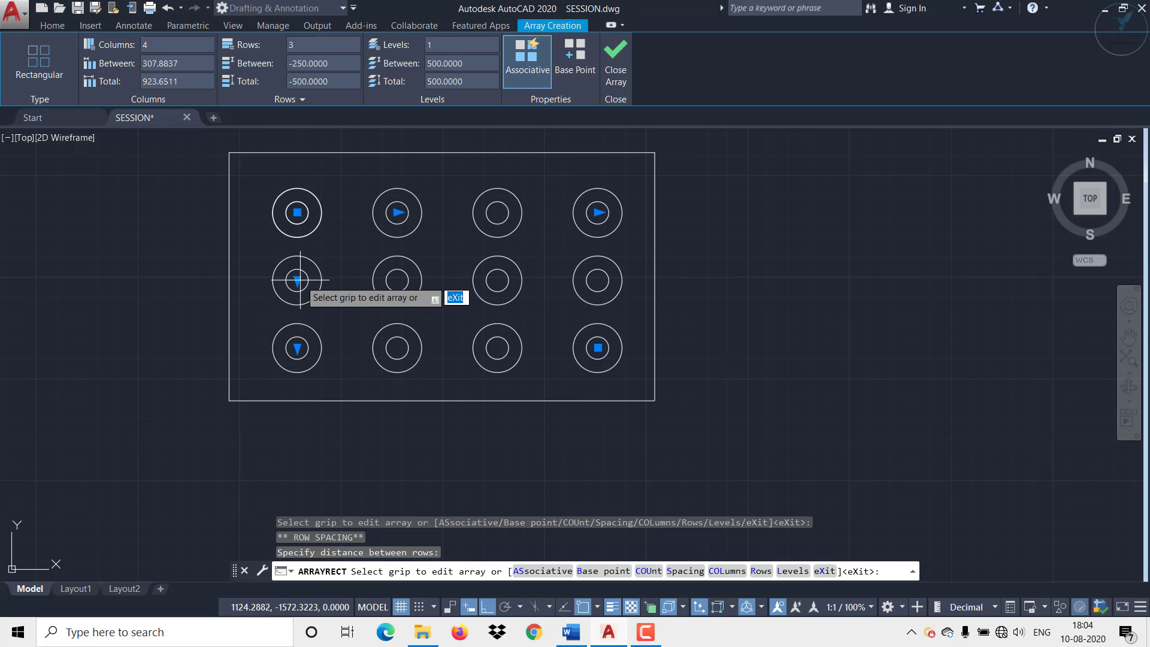
click(297, 280)
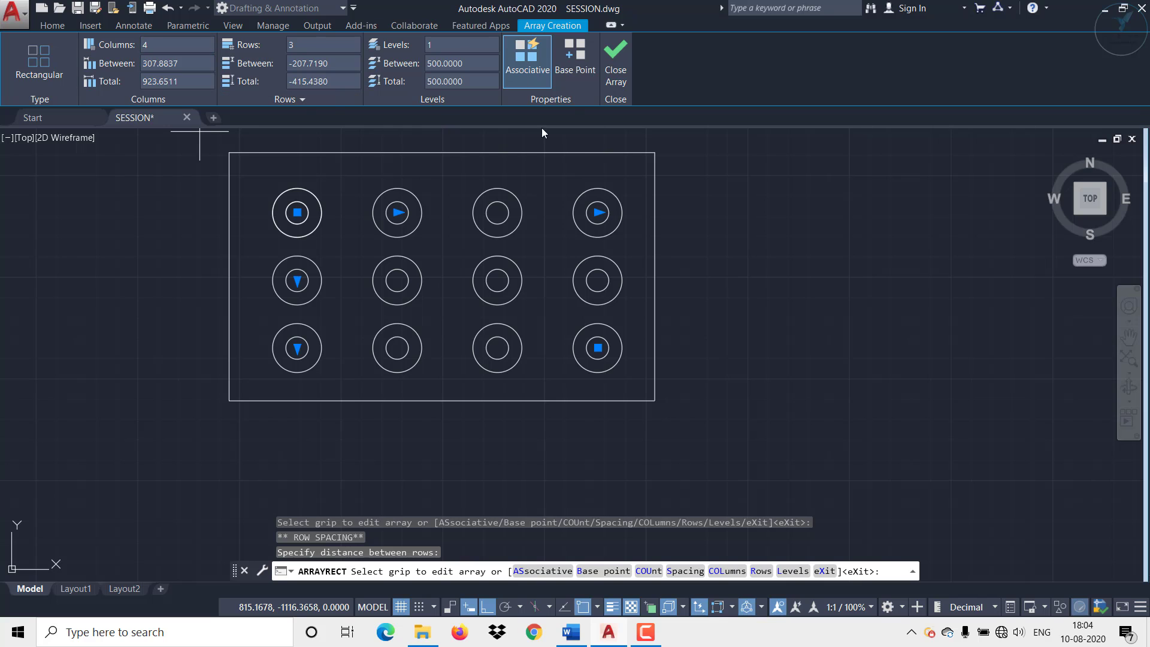
Finish the array, then select it to review its editable settings and close them again
click(619, 75)
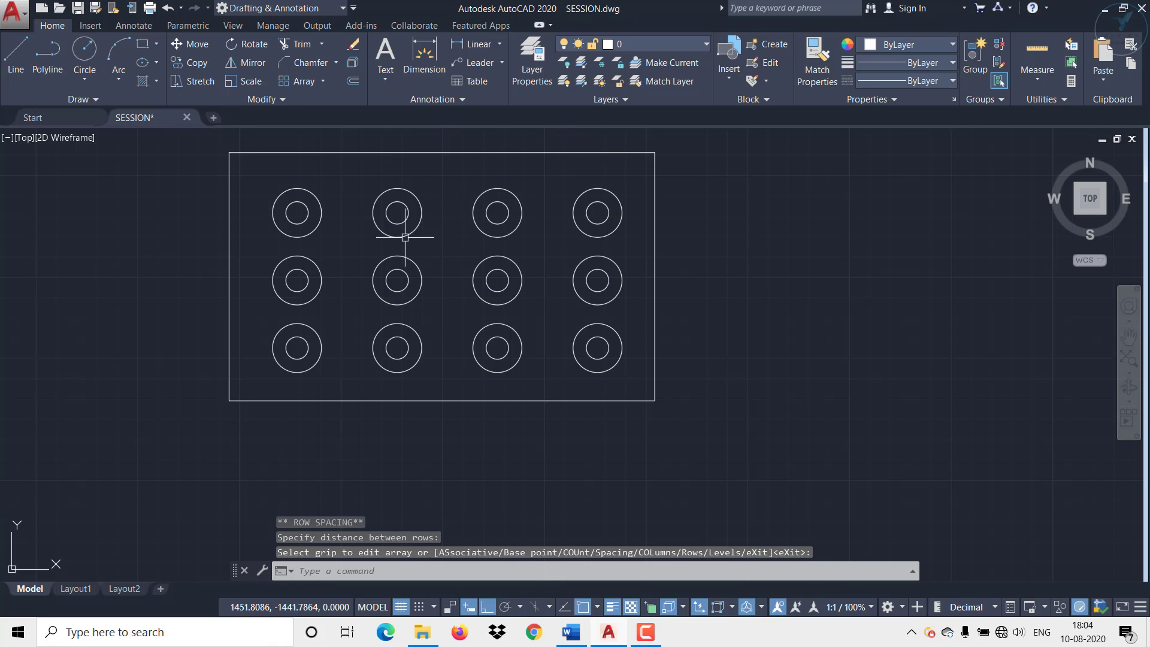
click(405, 190)
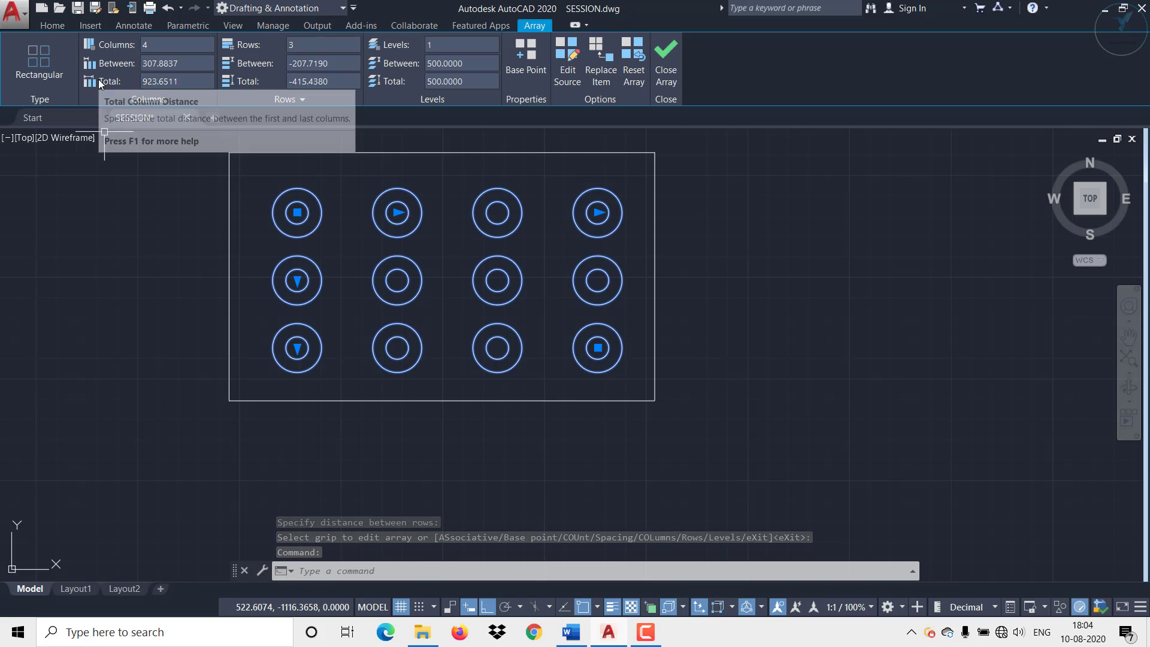
click(670, 83)
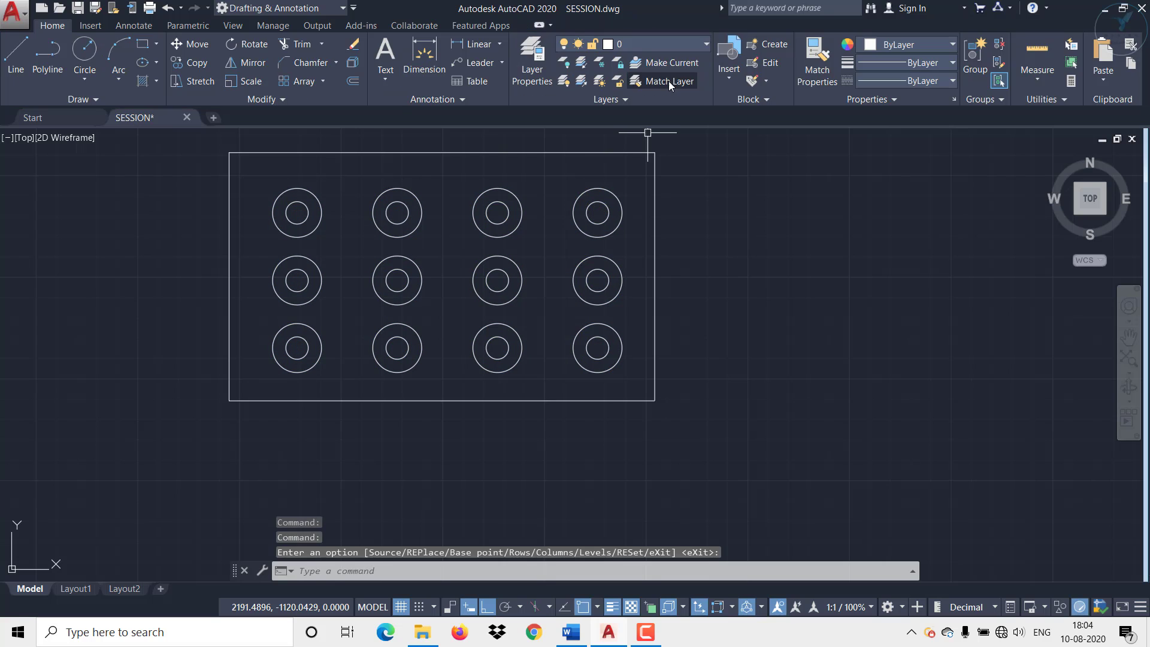
Start a polyline below the array with a long horizontal segment, a vertical segment upward and a shorter horizontal segment to the right
scroll(671, 284, down, 2)
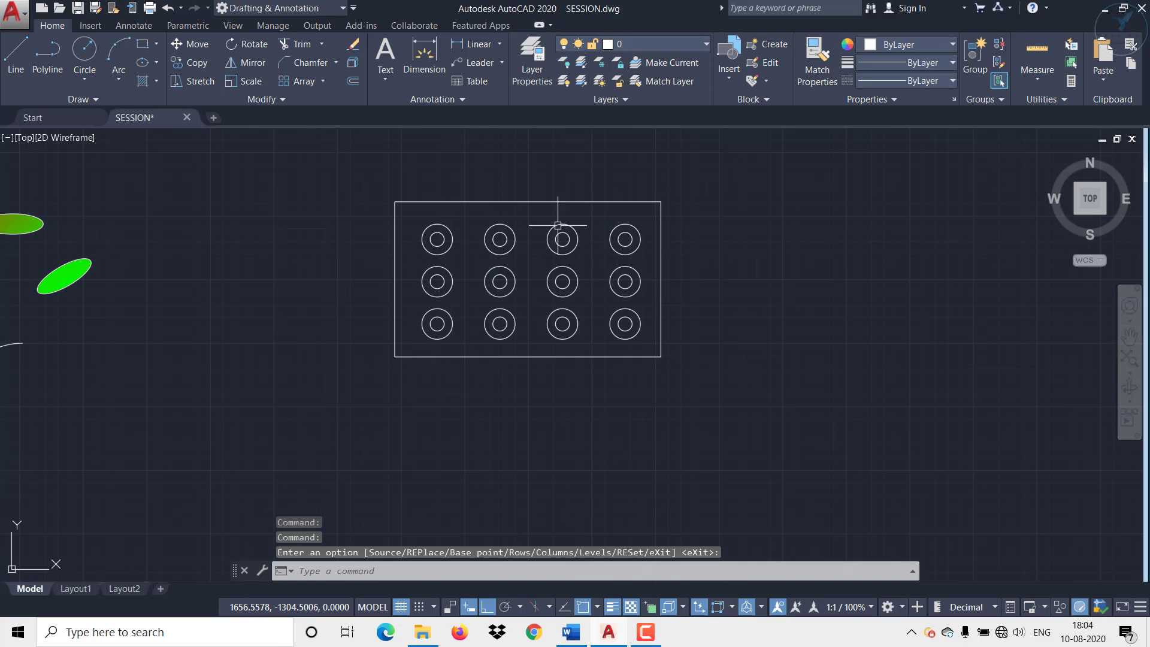
middle_drag(587, 363, 411, 282)
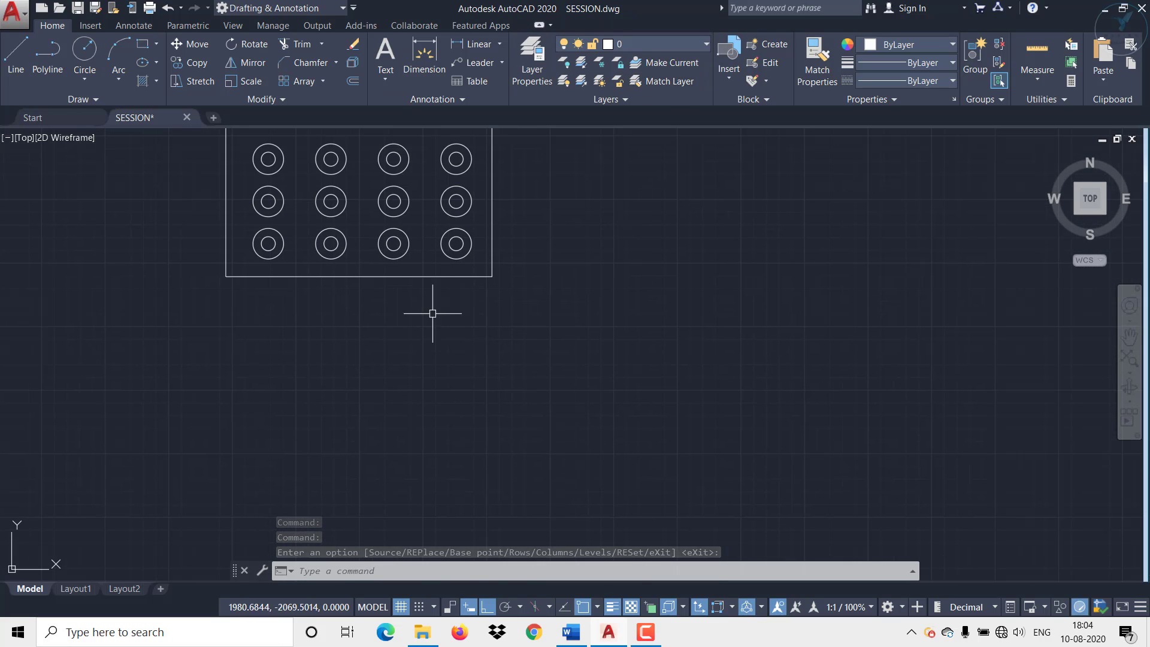
click(118, 57)
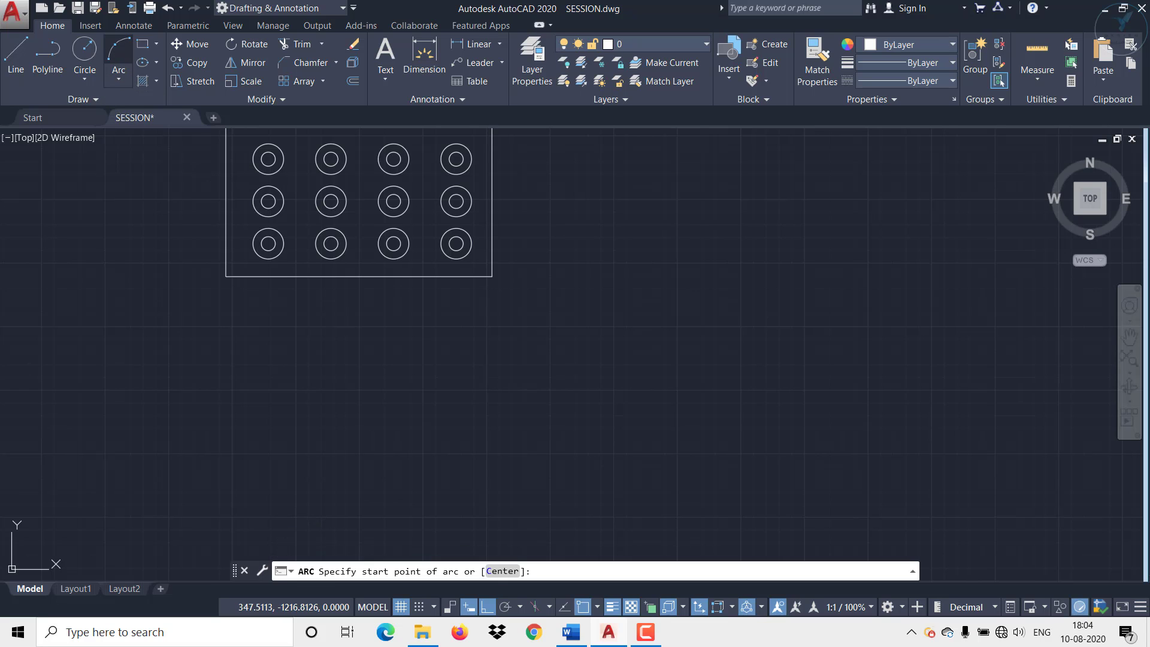
middle_drag(253, 387, 180, 313)
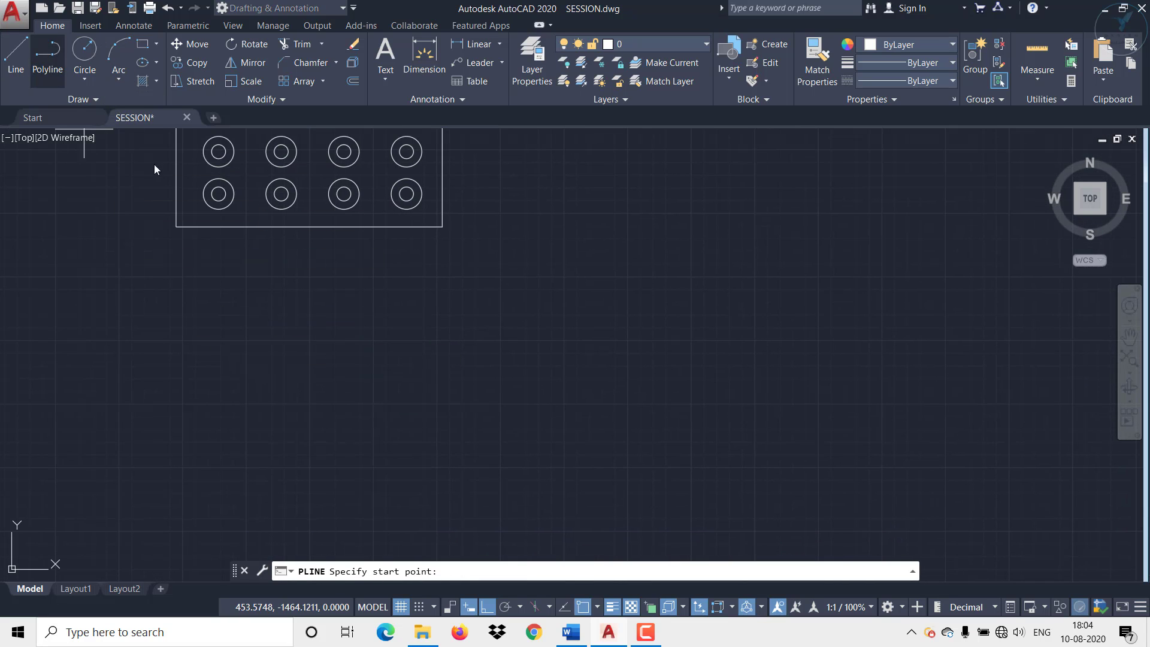
click(134, 391)
click(582, 392)
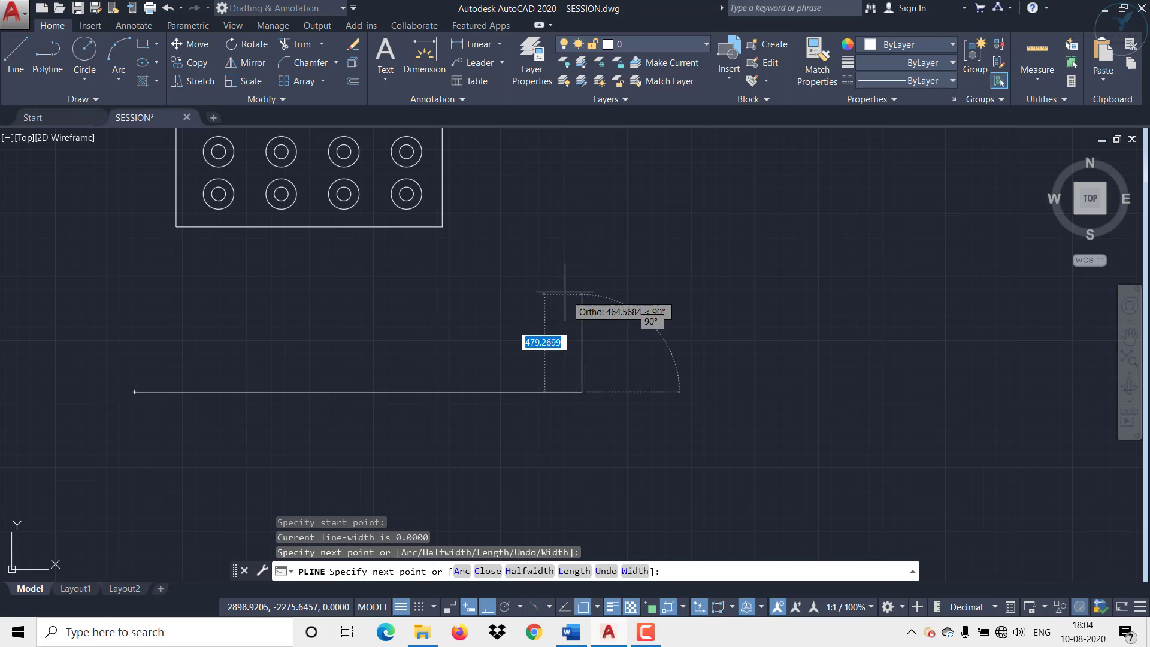
click(582, 195)
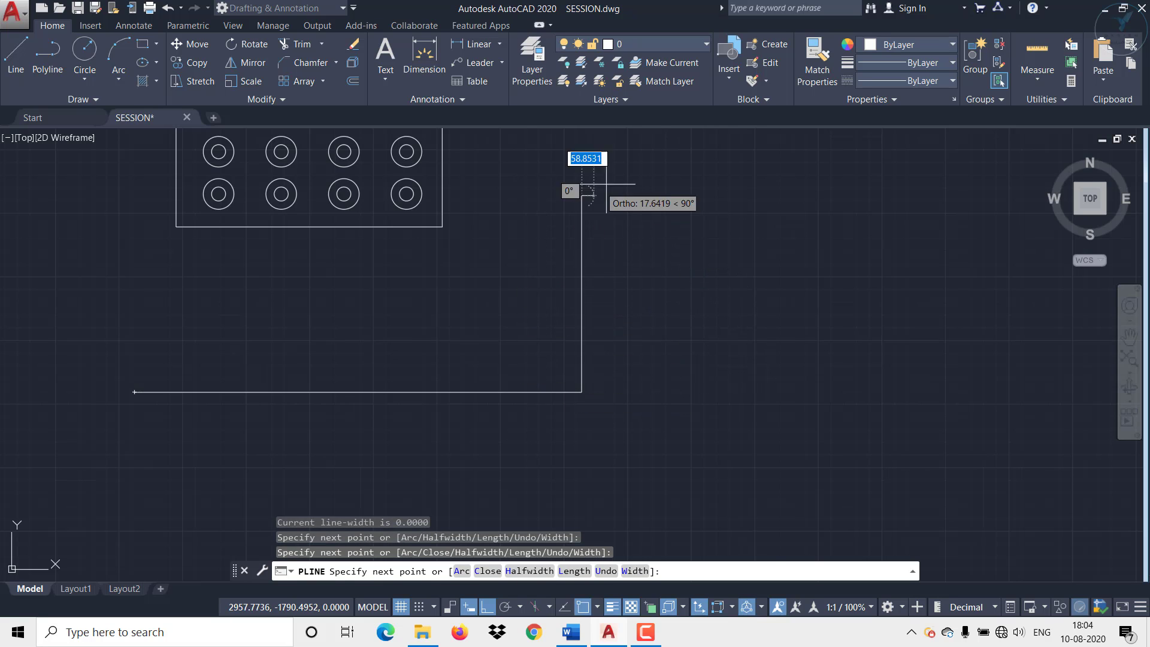
click(864, 179)
middle_drag(915, 338, 645, 314)
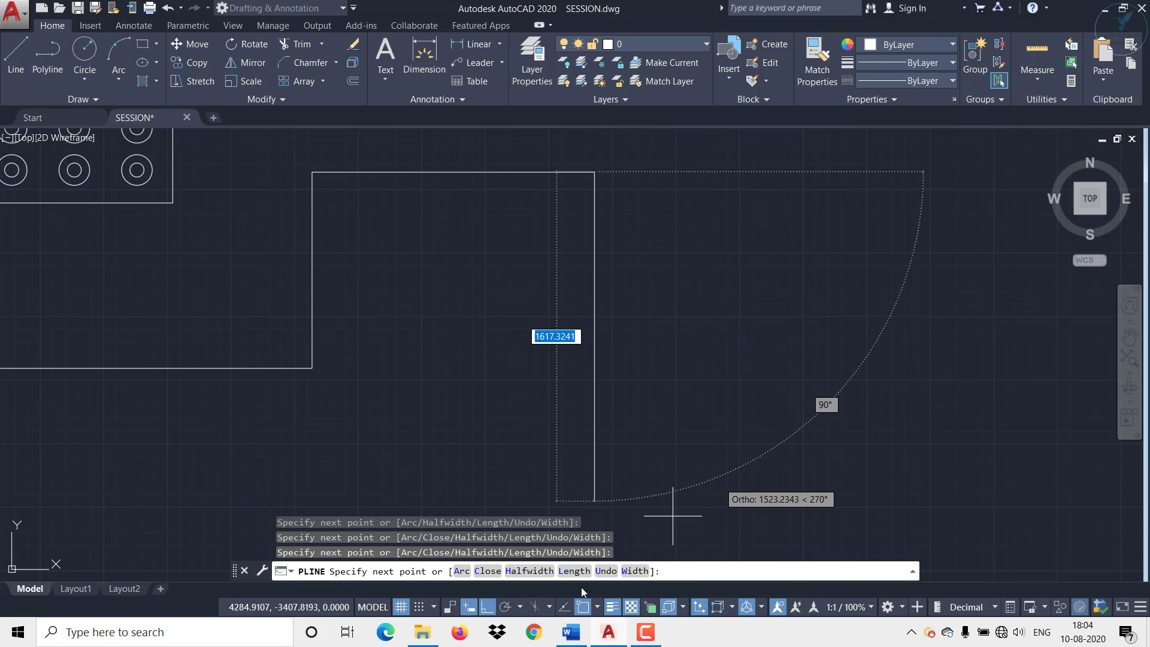
Continue the polyline with a large semicircular arc curving downward and a straight segment back to the left, and end it
click(462, 571)
scroll(766, 379, down, 2)
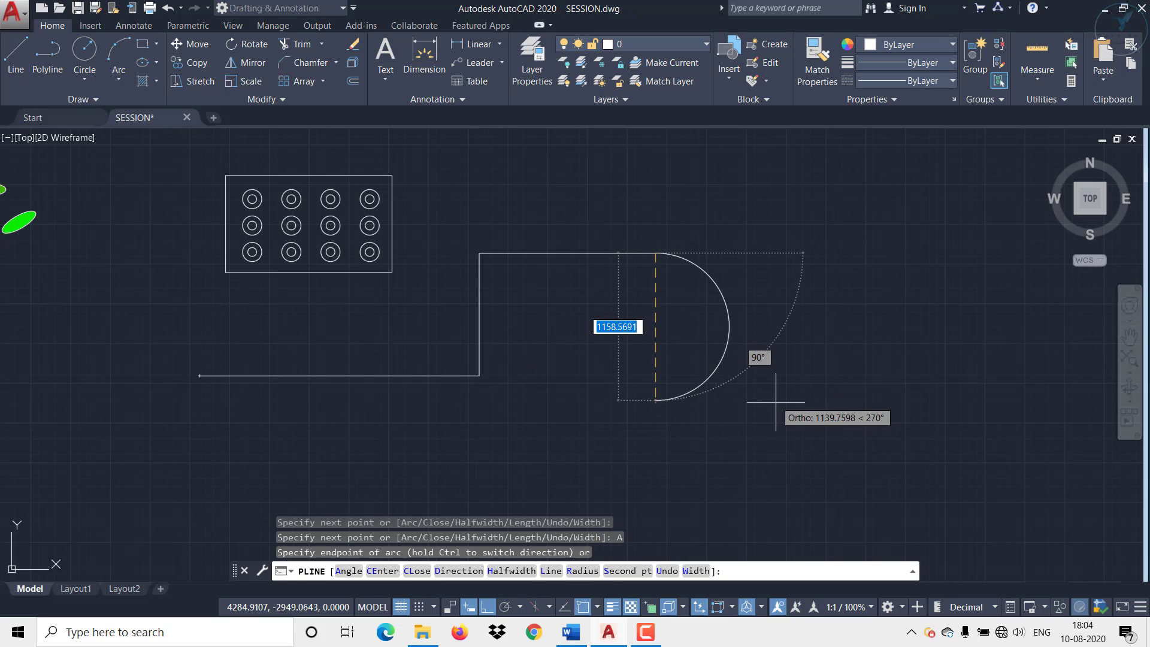
middle_drag(727, 507, 716, 429)
click(716, 500)
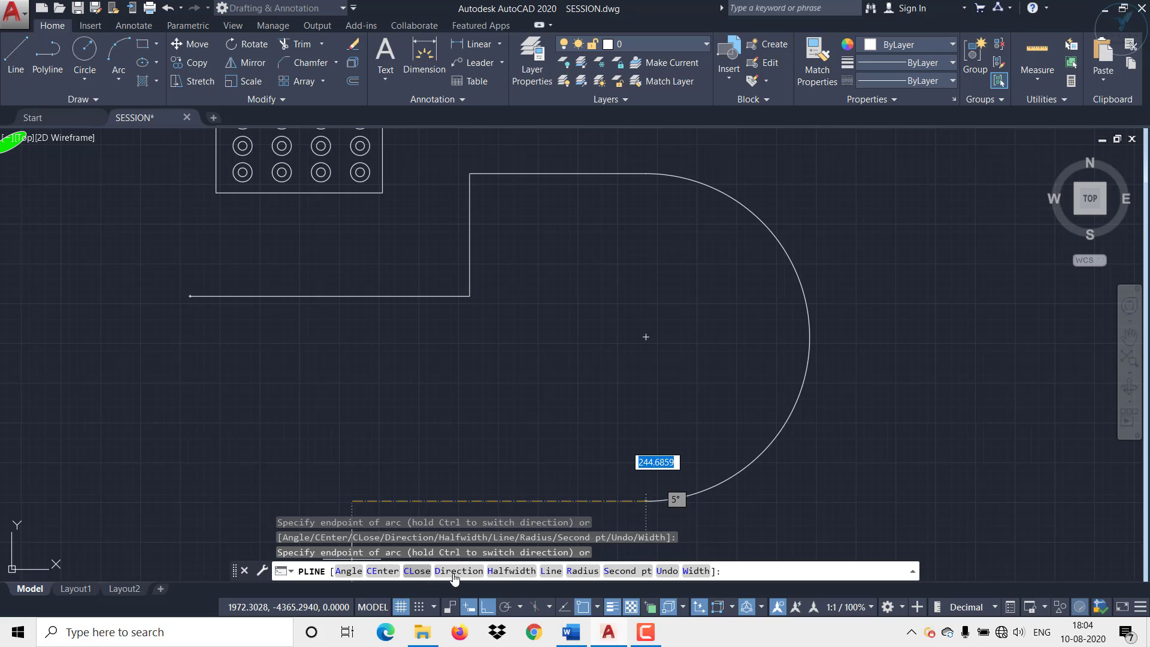
click(551, 570)
middle_drag(407, 470, 444, 404)
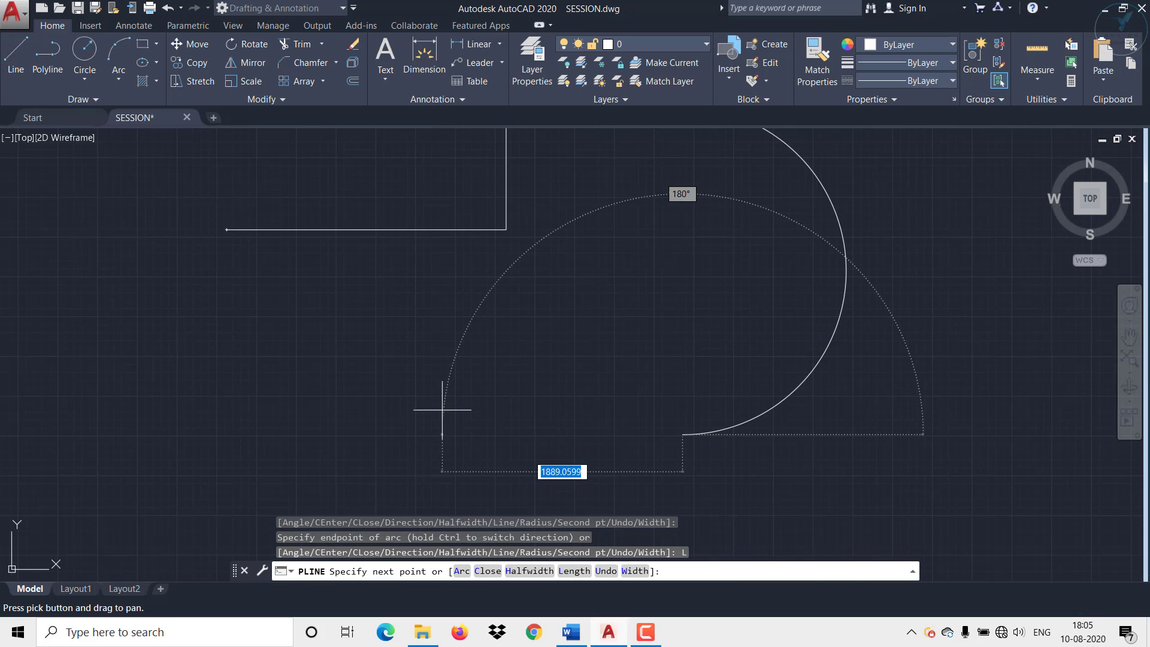
key(Escape)
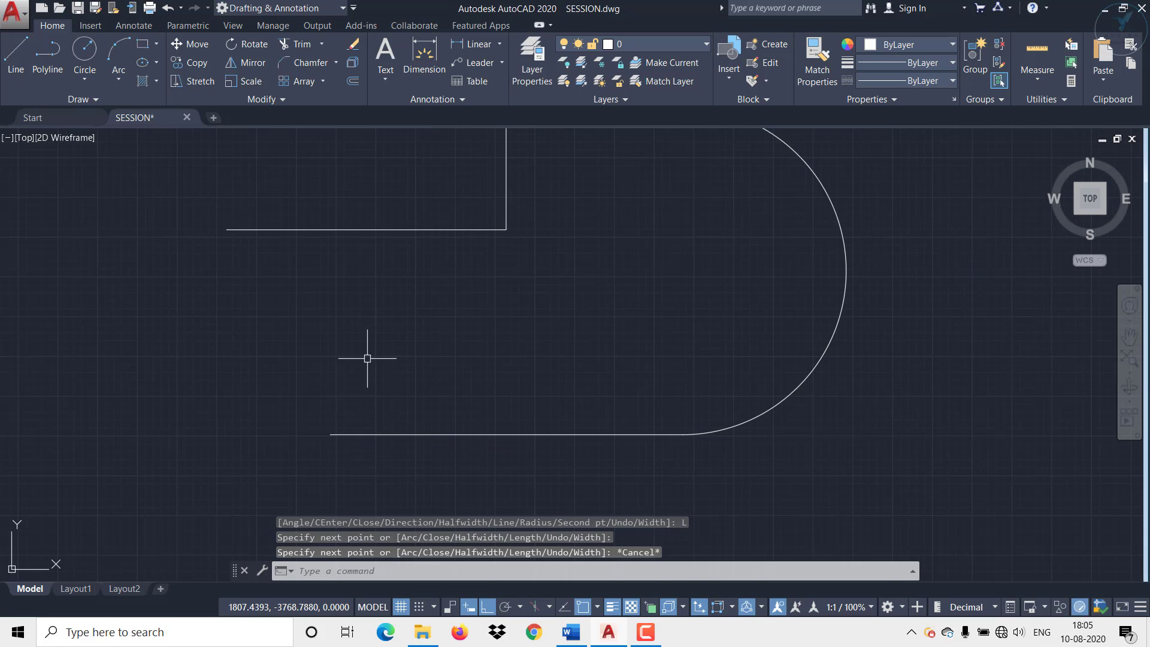
Draw two concentric circles centred on the start point of the polyline, the outer one with a radius of about 118
middle_drag(321, 300, 381, 410)
click(84, 50)
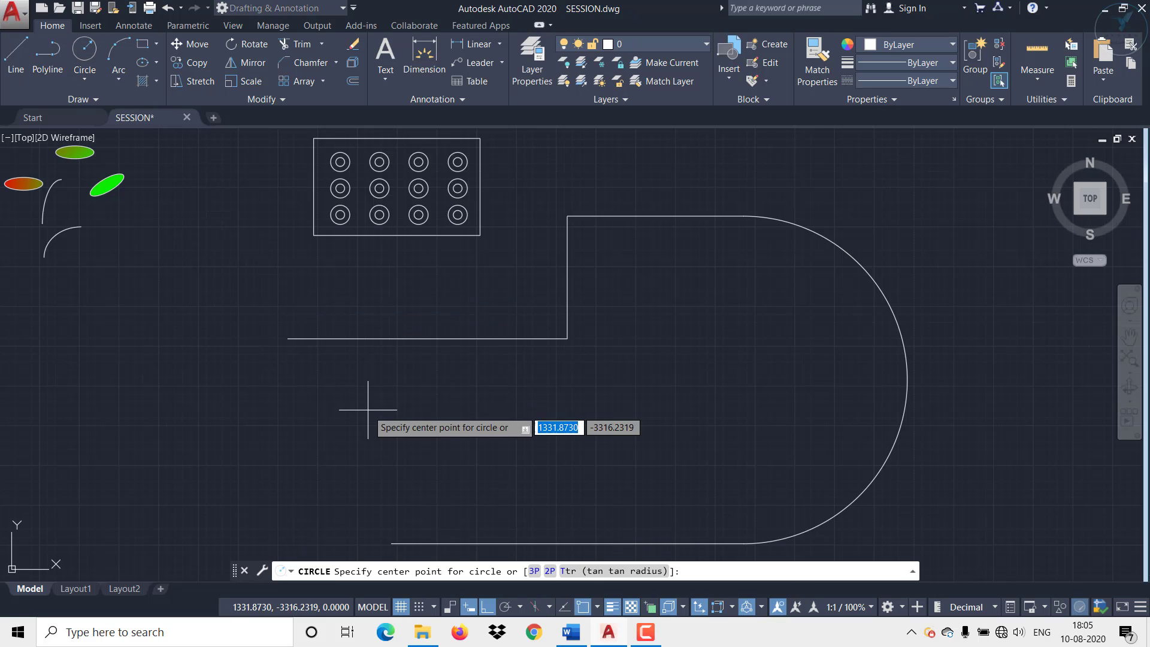
scroll(354, 395, up, 3)
click(206, 258)
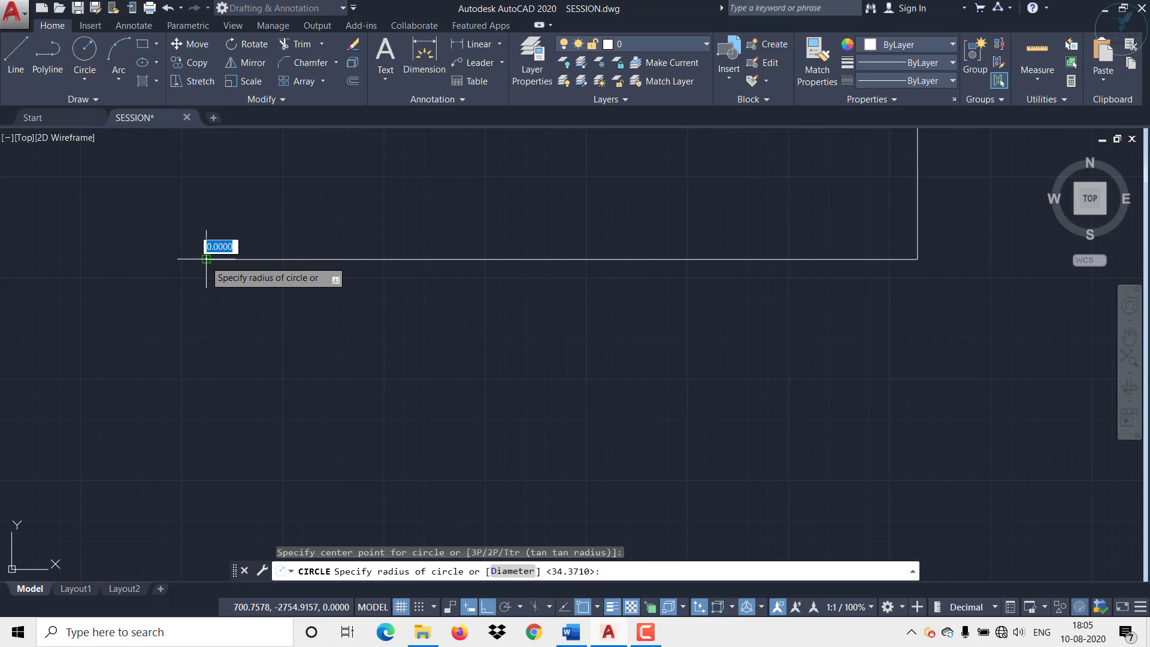
click(244, 227)
key(Return)
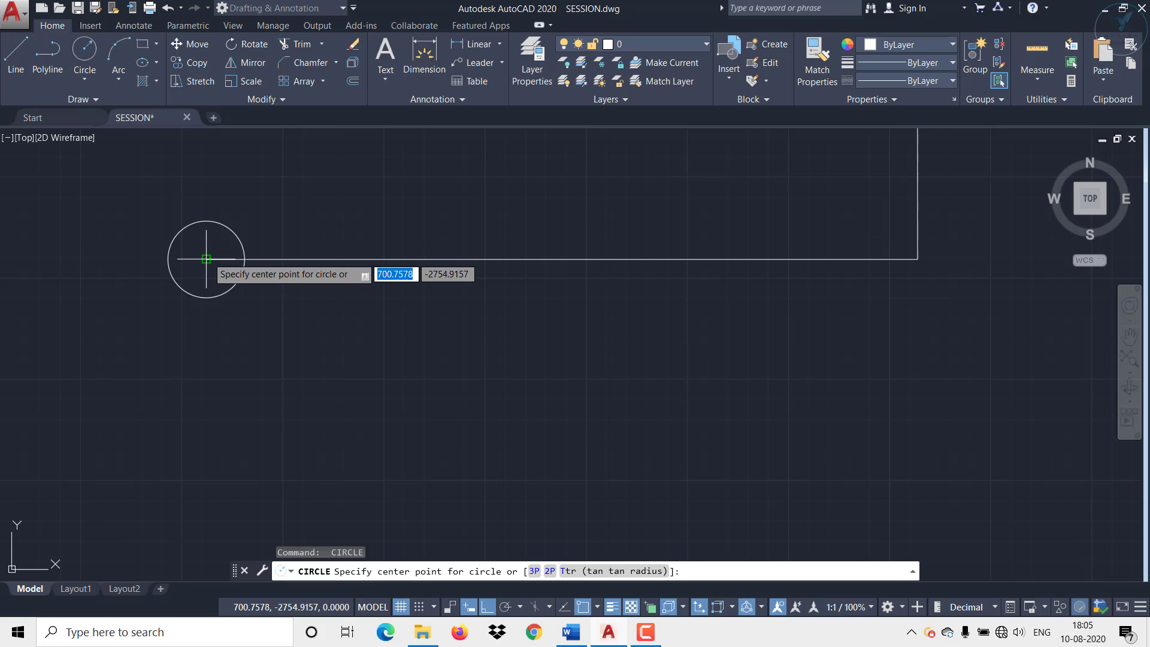
click(206, 259)
click(187, 256)
Change the colour of both concentric circles at the polyline's start to red
scroll(296, 313, down, 4)
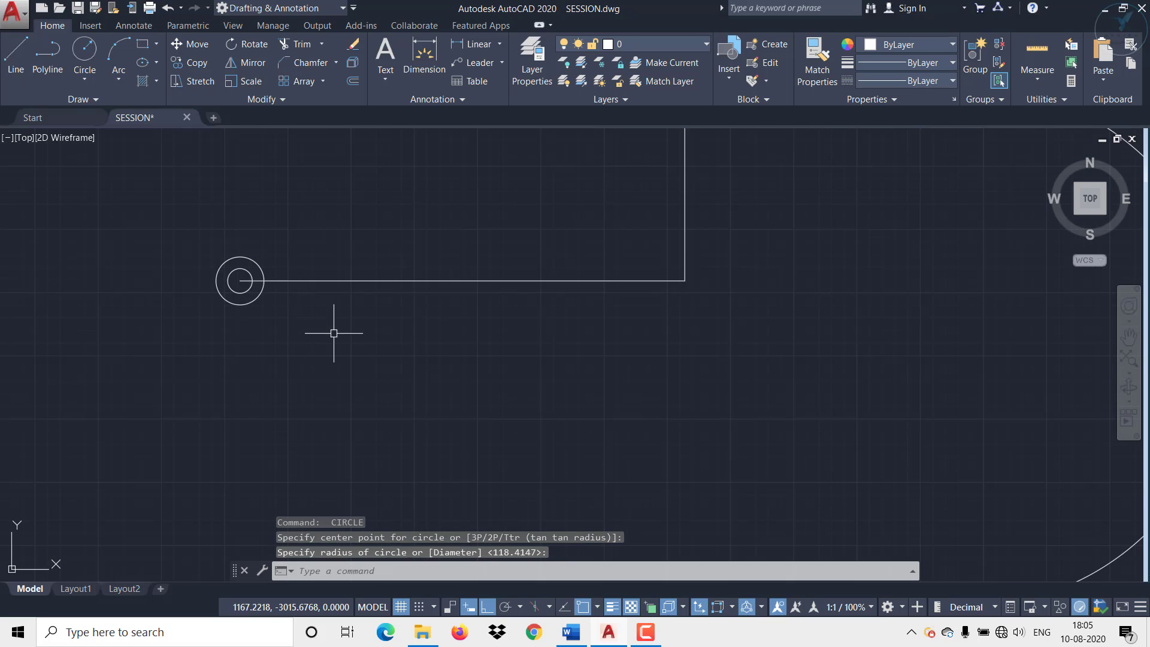
scroll(196, 374, up, 2)
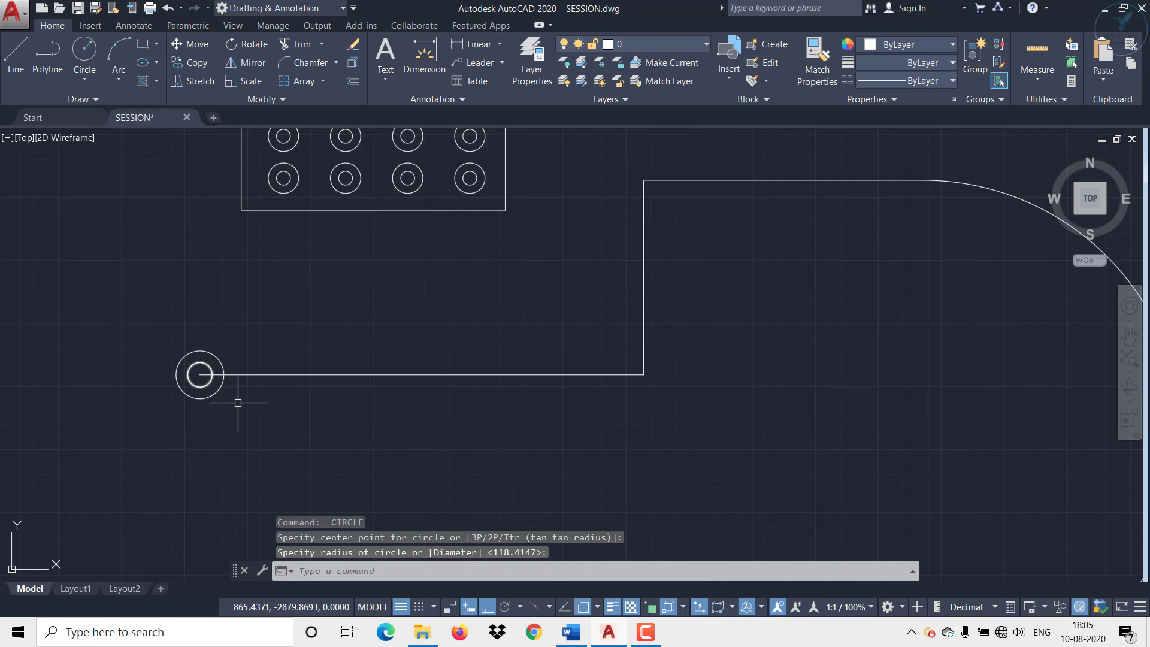
scroll(861, 323, down, 2)
scroll(449, 385, up, 4)
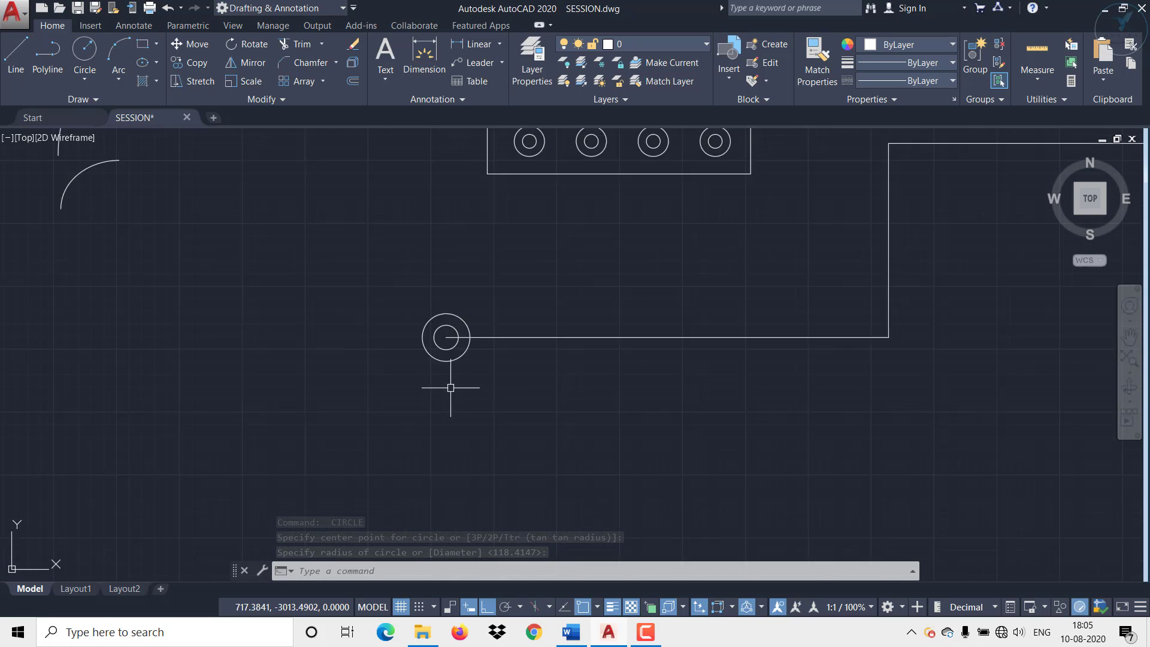
click(457, 374)
click(413, 264)
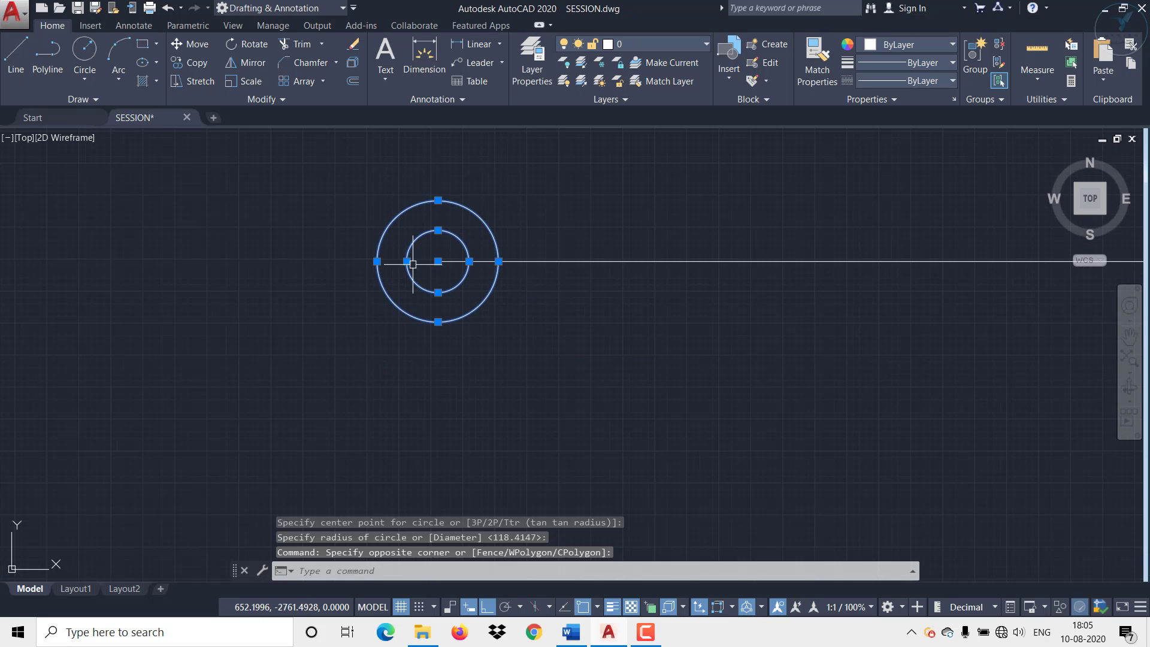
click(875, 46)
click(863, 201)
key(Escape)
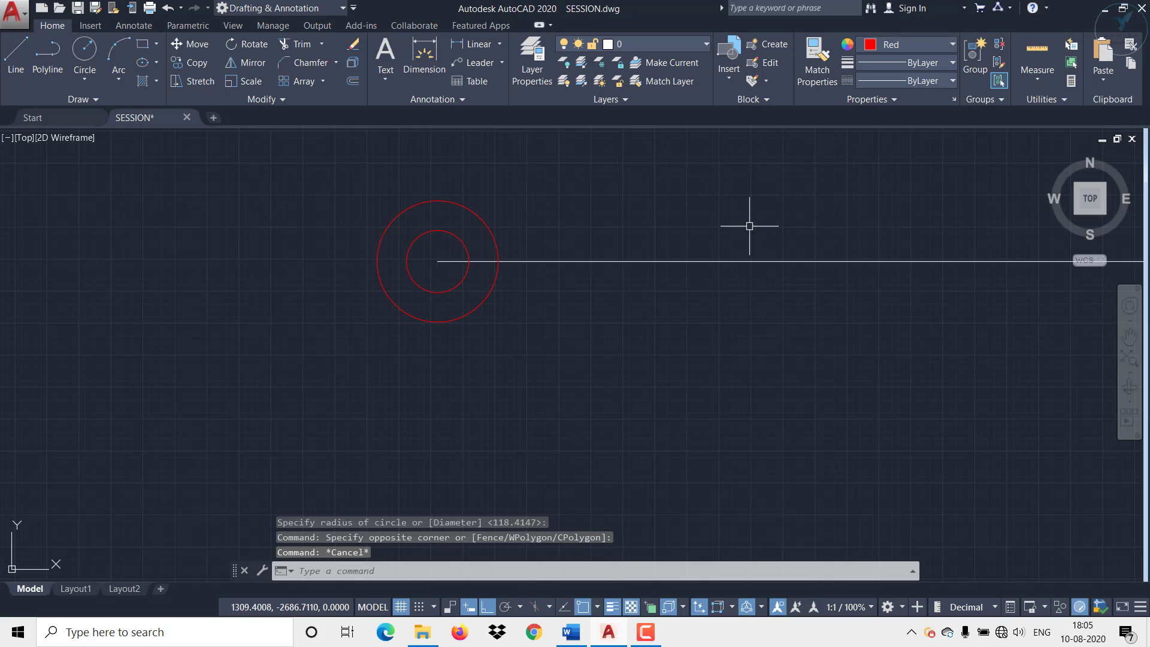
Change the polyline's colour to green
click(745, 323)
click(673, 250)
click(905, 47)
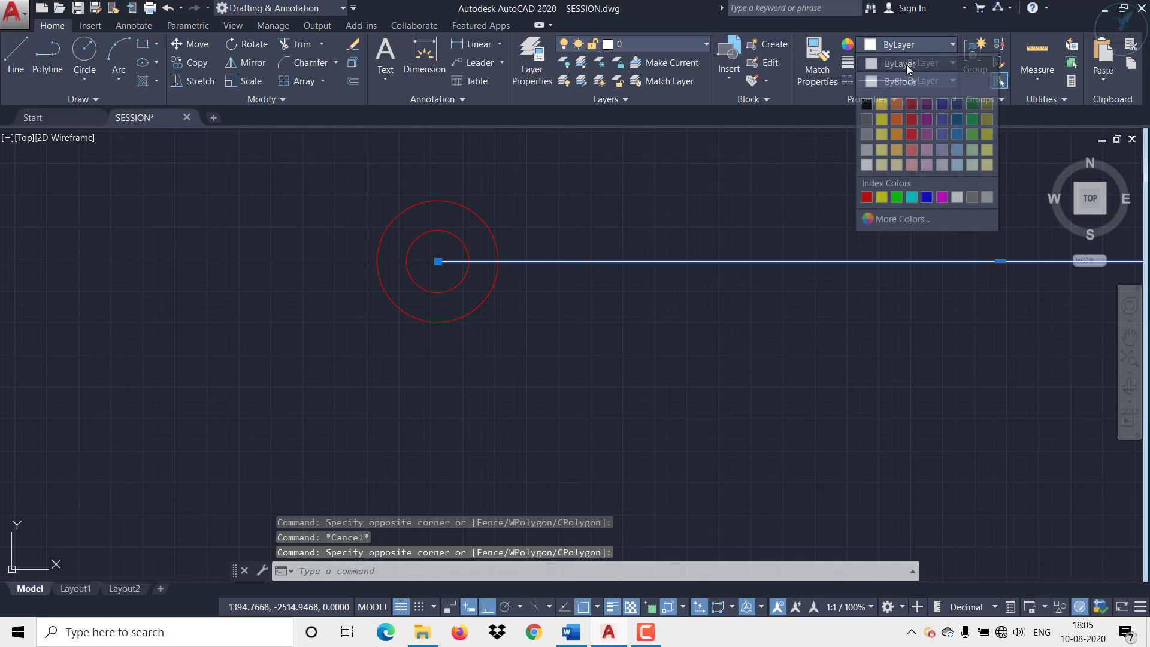
click(897, 197)
key(Escape)
Create a path array of the two red circles with the green polyline as the path curve
scroll(785, 235, down, 3)
mouse_move(749, 267)
middle_down()
mouse_move(328, 336)
mouse_move(272, 398)
middle_up()
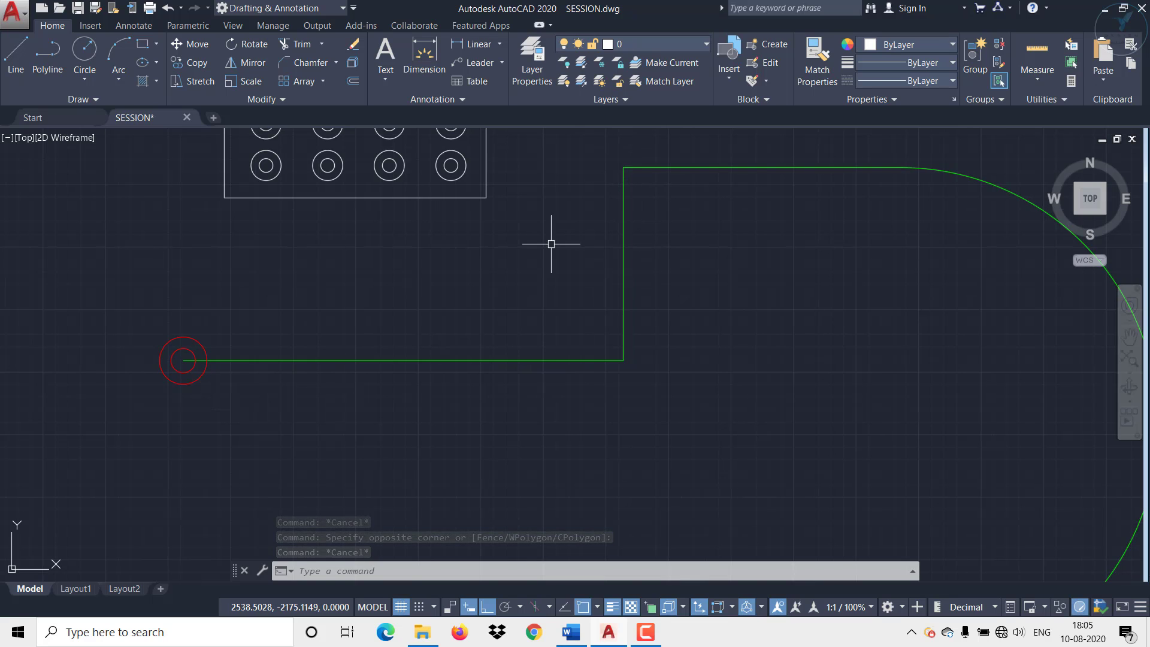
click(323, 83)
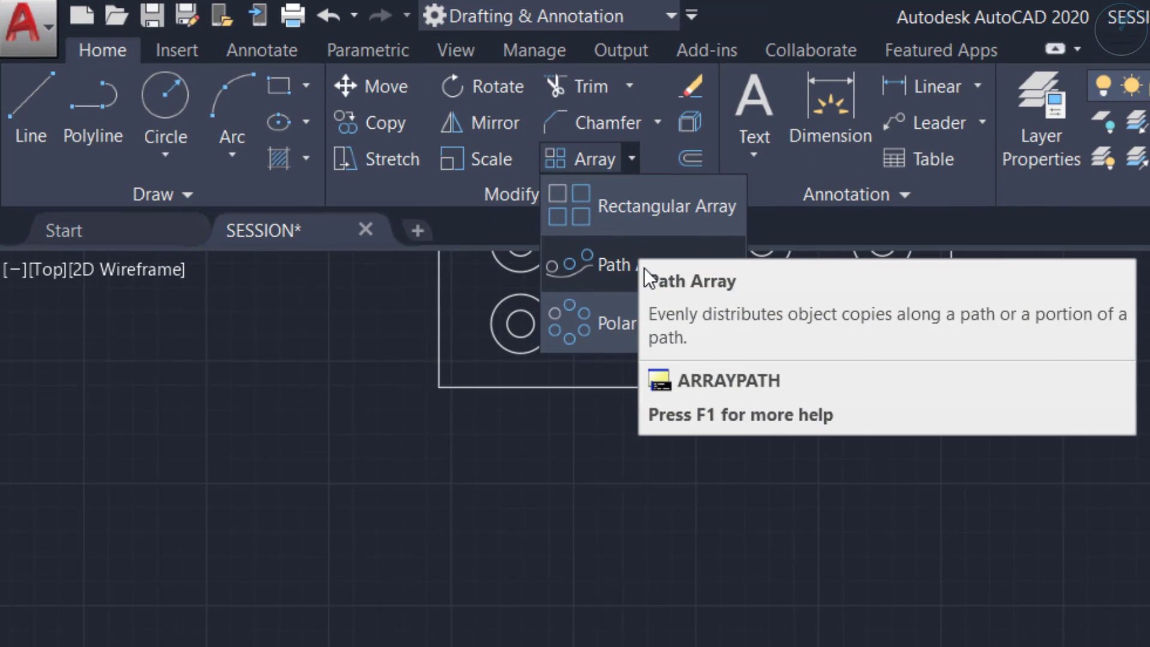
click(599, 264)
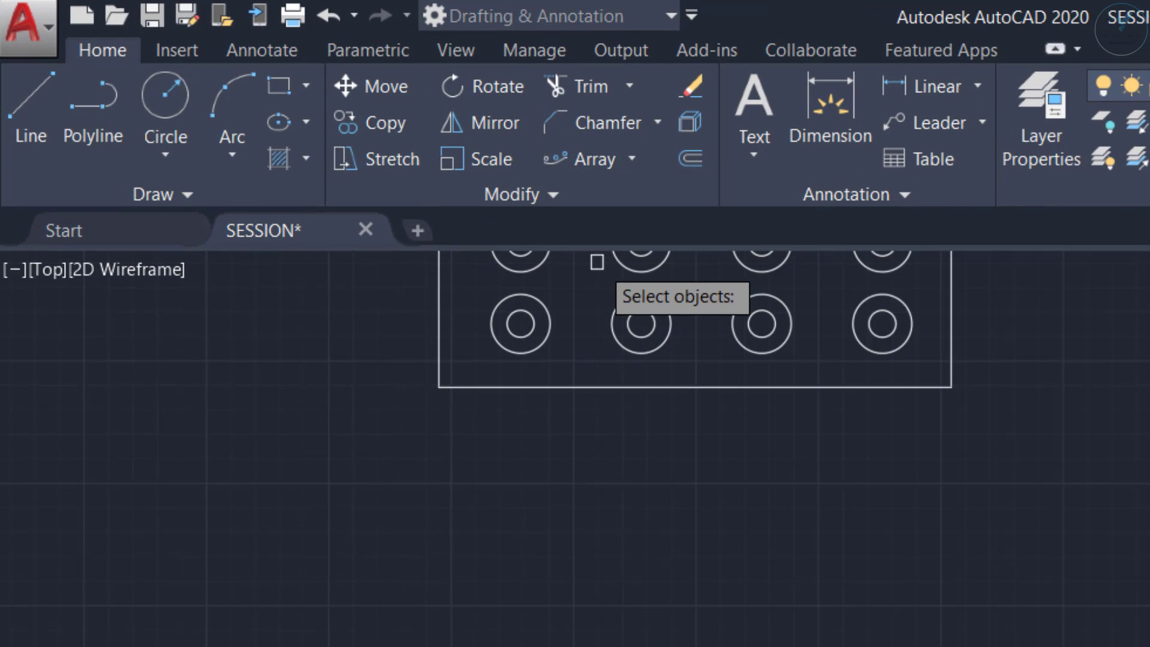
scroll(234, 360, up, 3)
click(236, 346)
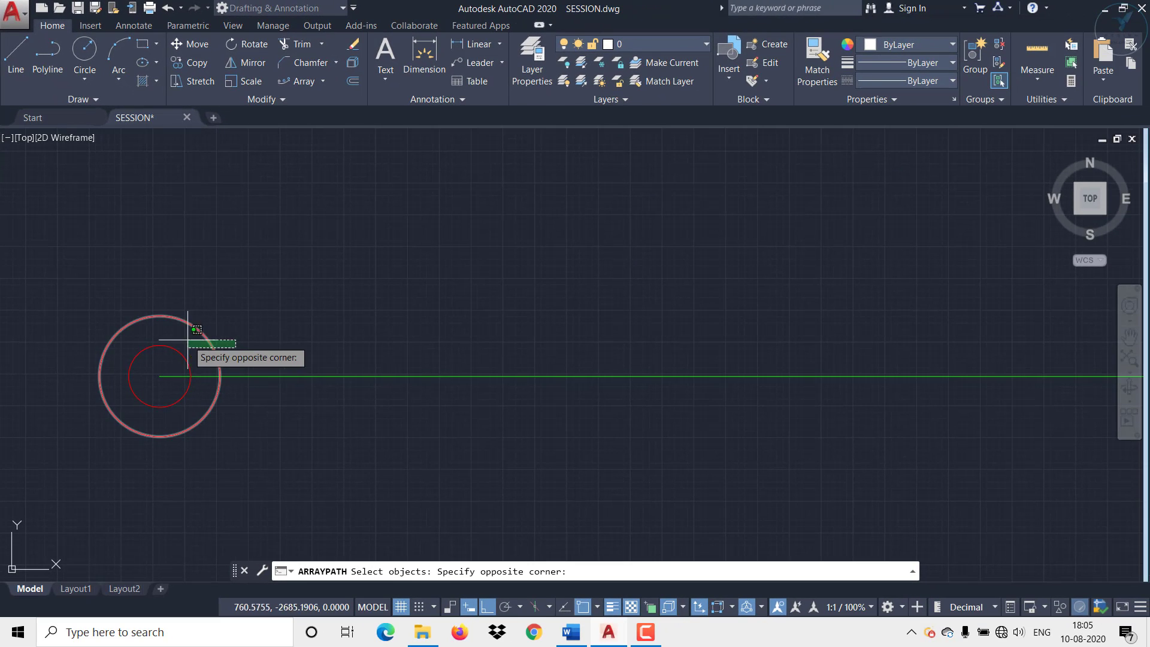
click(171, 336)
key(Return)
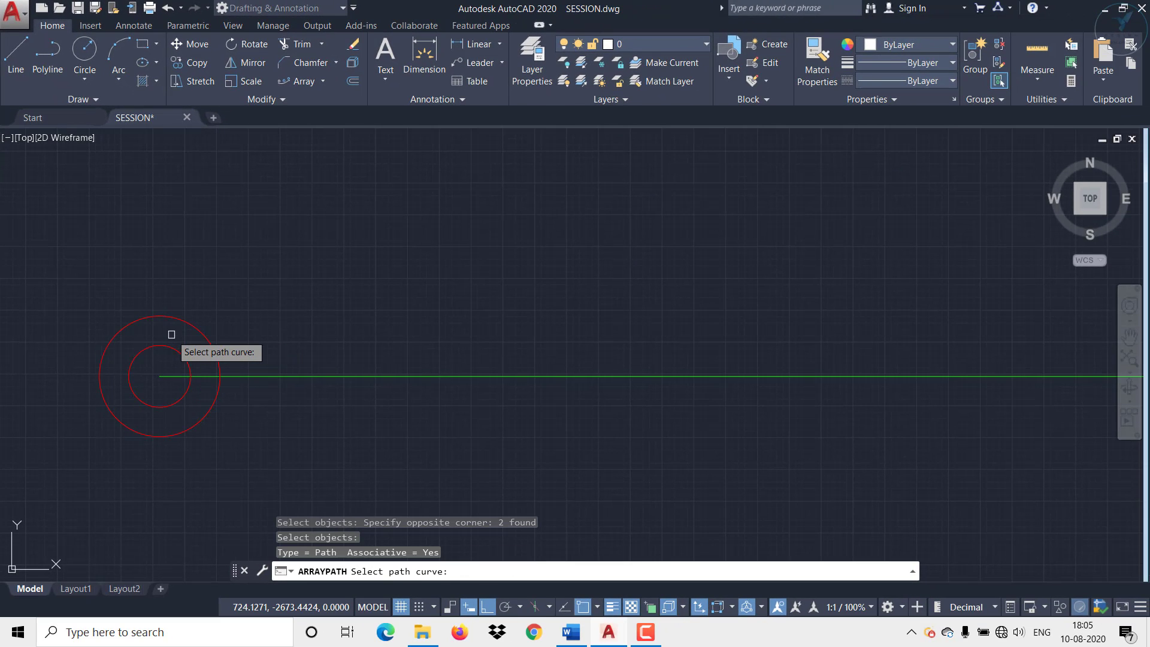
scroll(305, 373, down, 5)
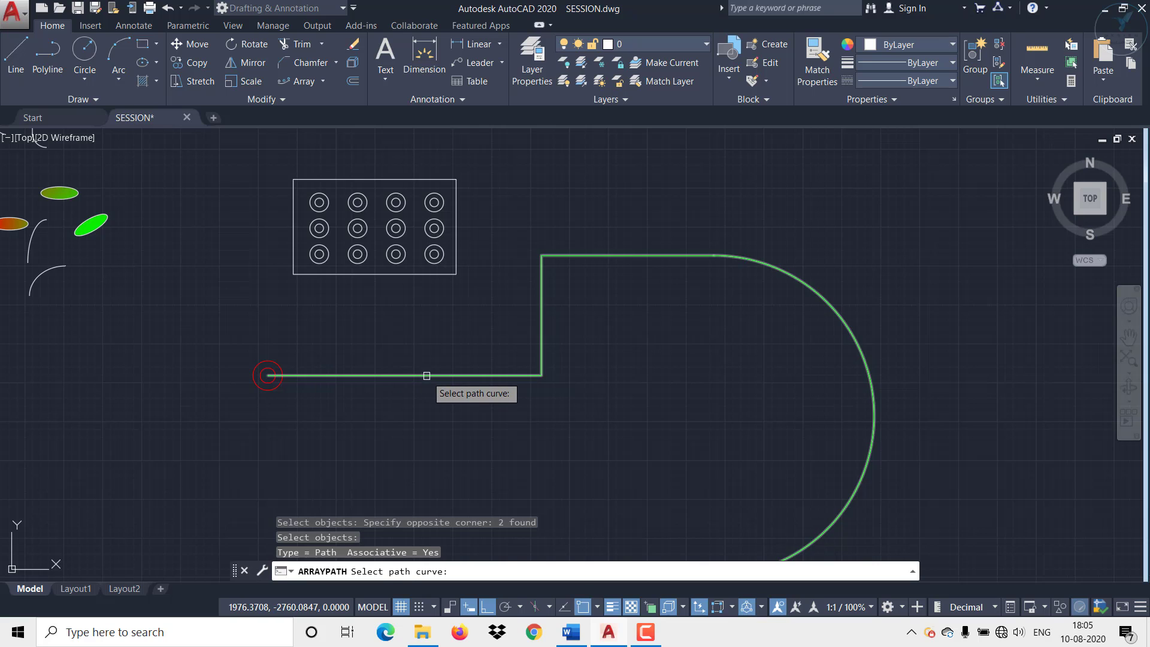
middle_drag(427, 375, 376, 274)
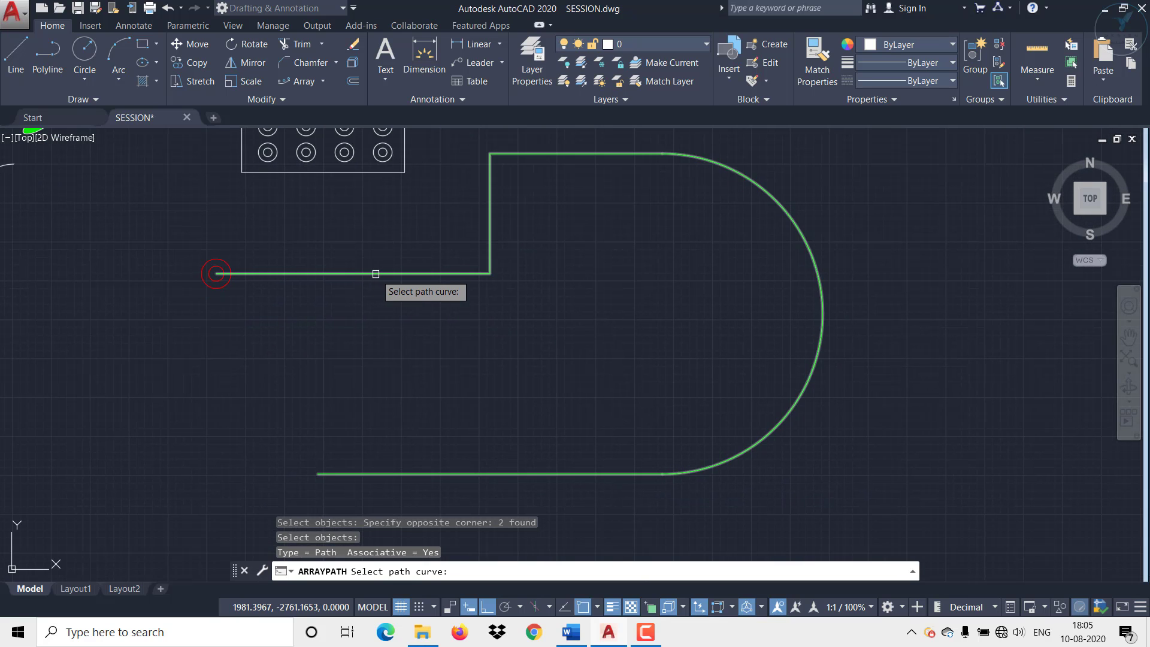
click(376, 274)
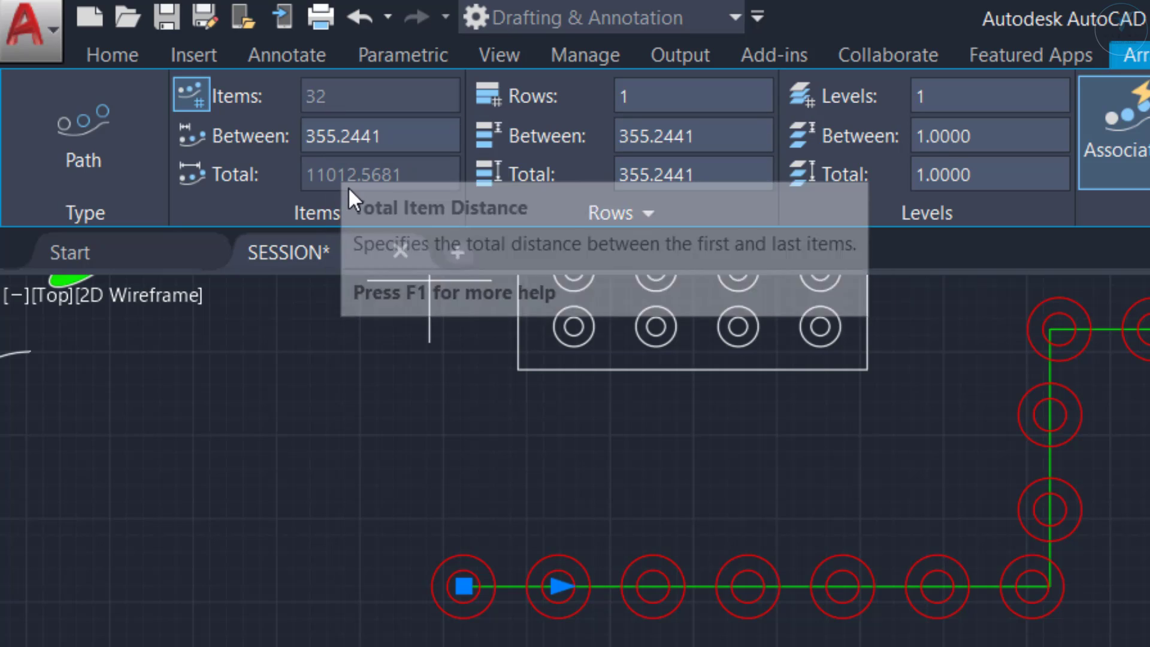
Set the spacing between the path array's items to 250
click(366, 138)
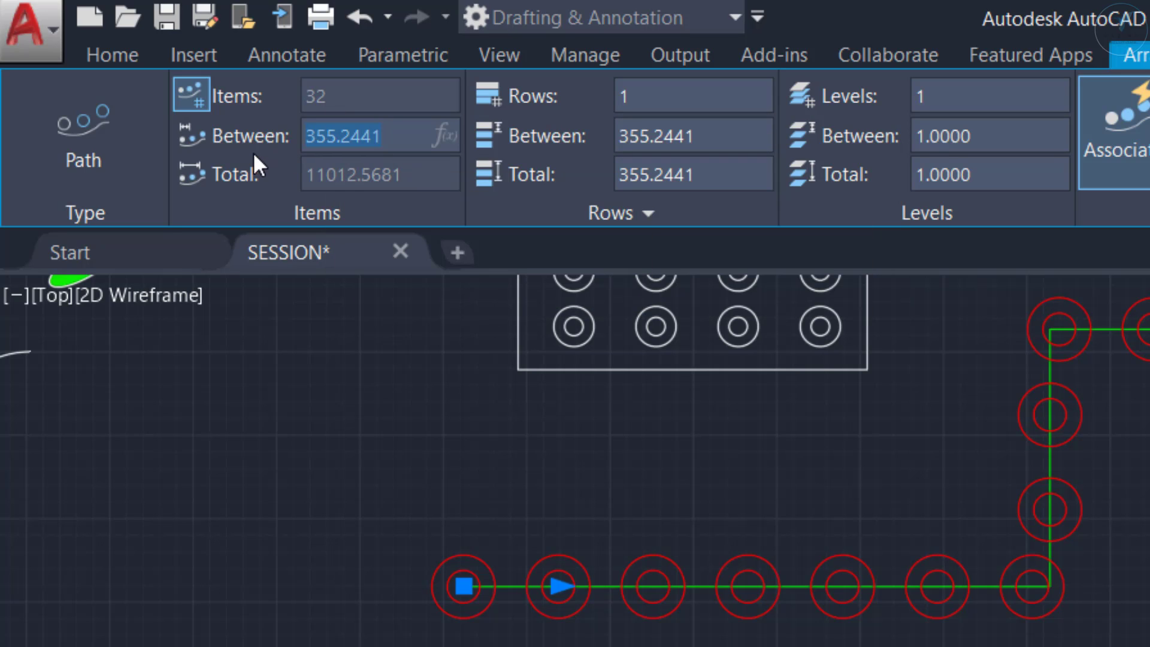
text(250)
key(Return)
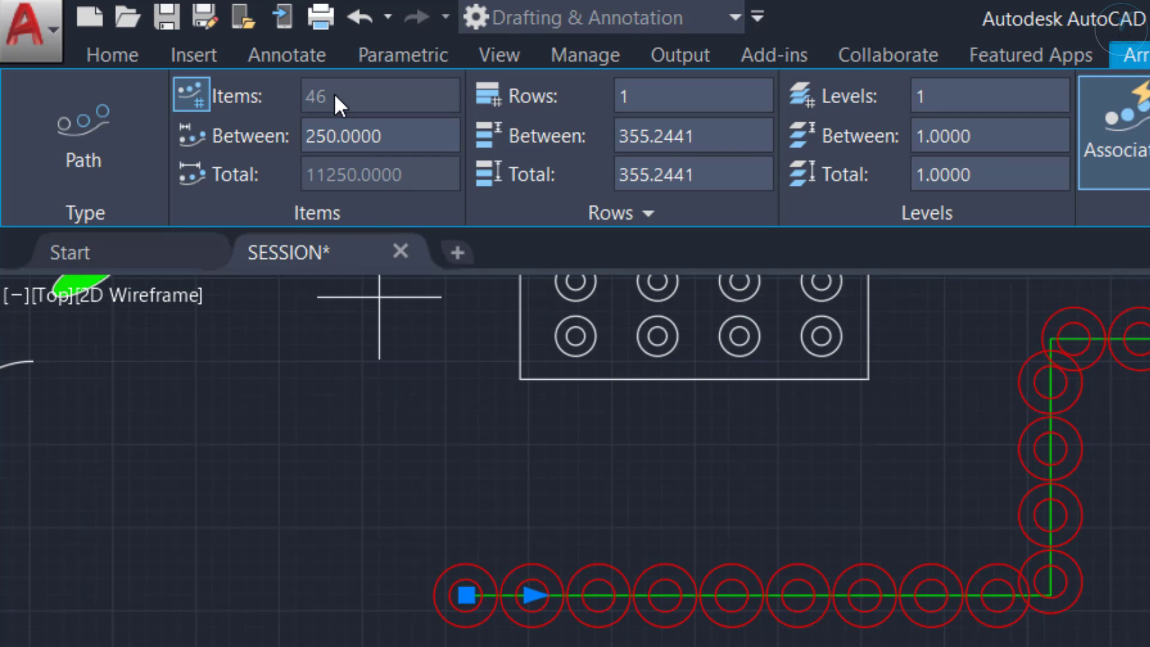
Set the spacing between the path array's items to 500
click(418, 134)
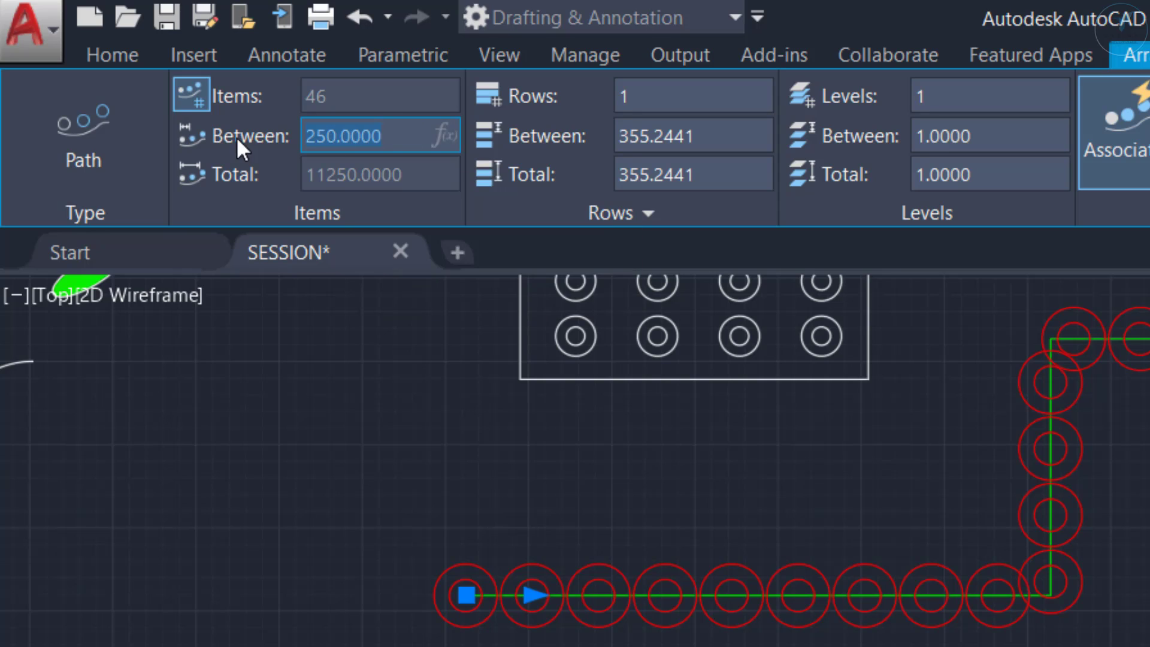
text(500)
key(Return)
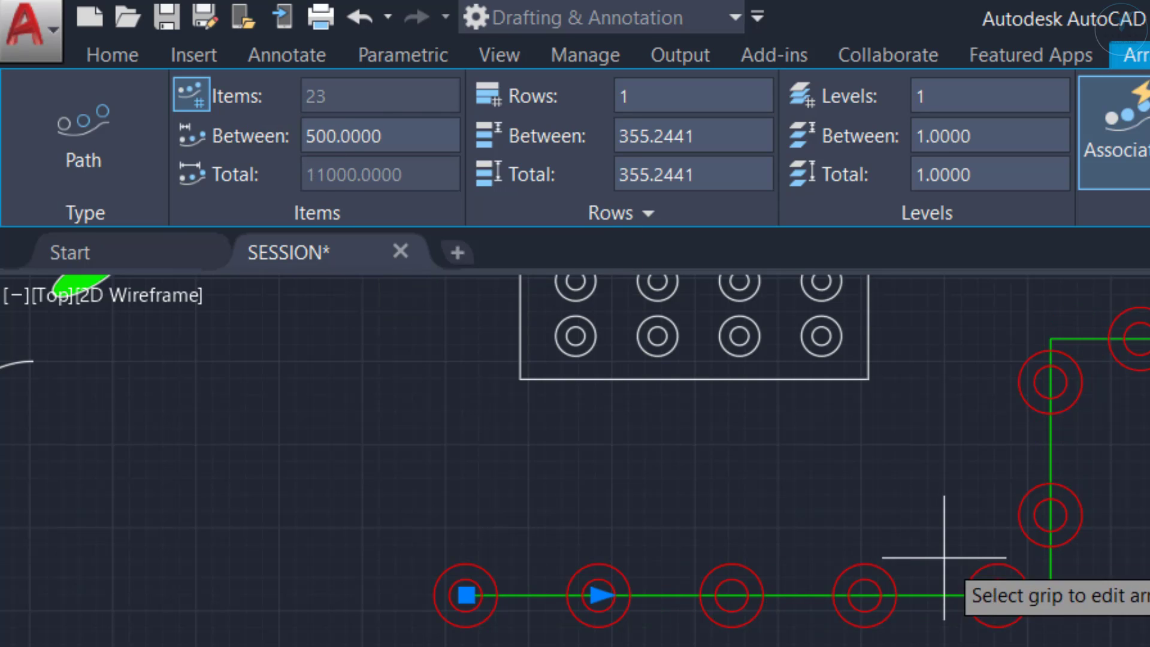
Give the path array 2 rows with a row spacing of 500
middle_drag(1057, 480, 887, 542)
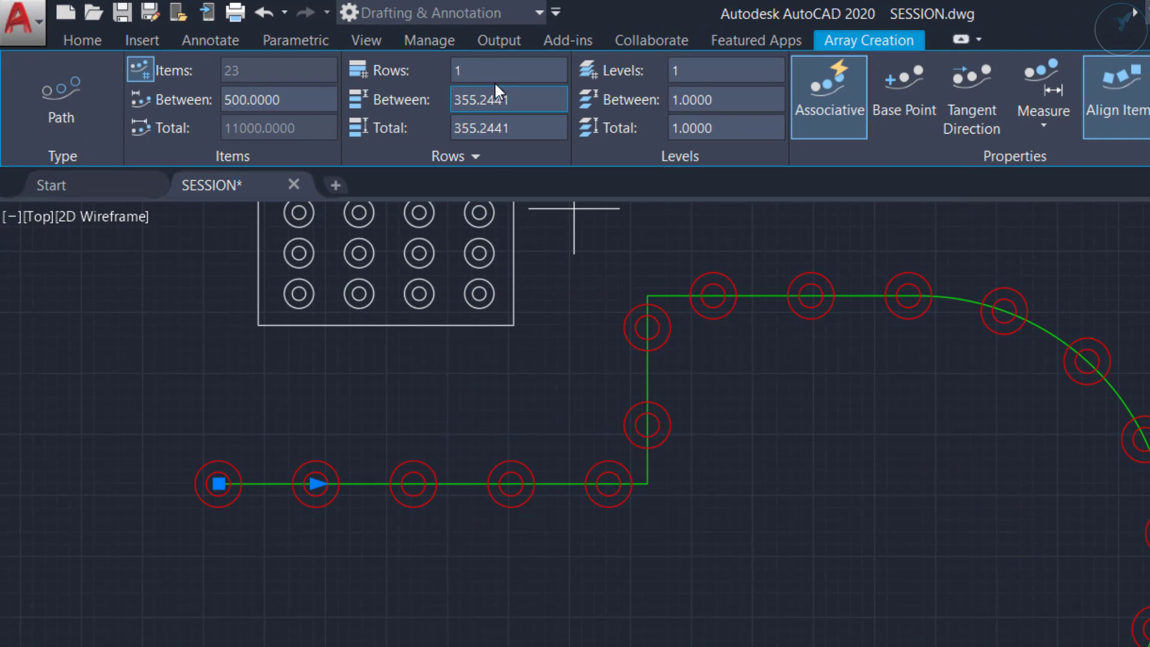
text(2)
key(Return)
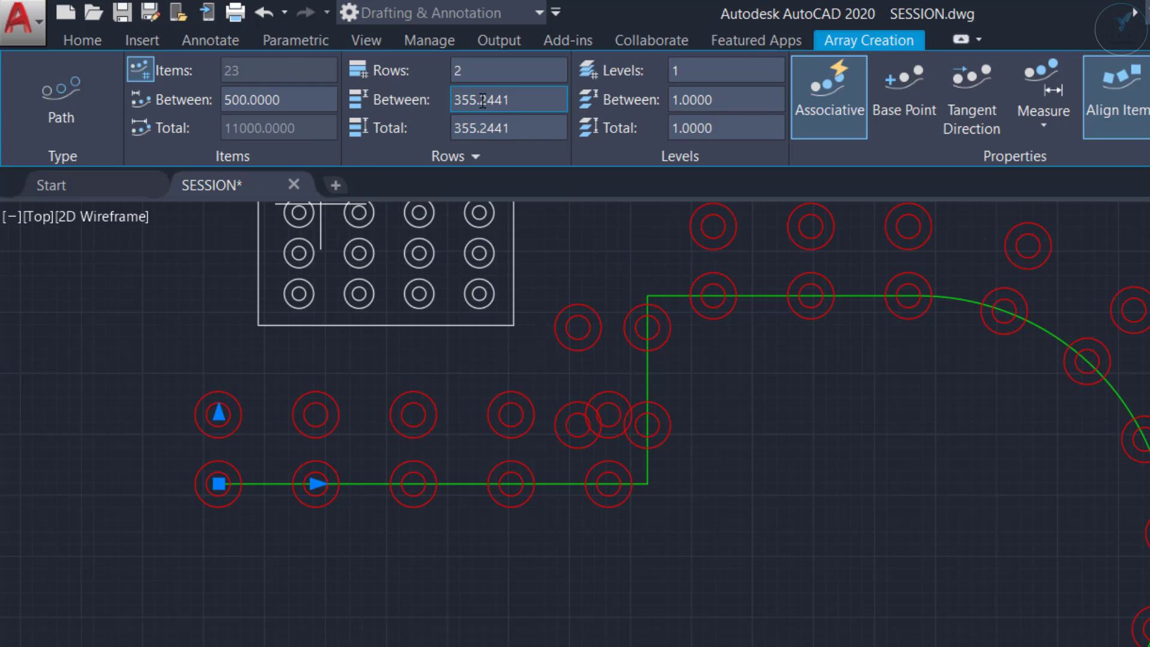
text(500)
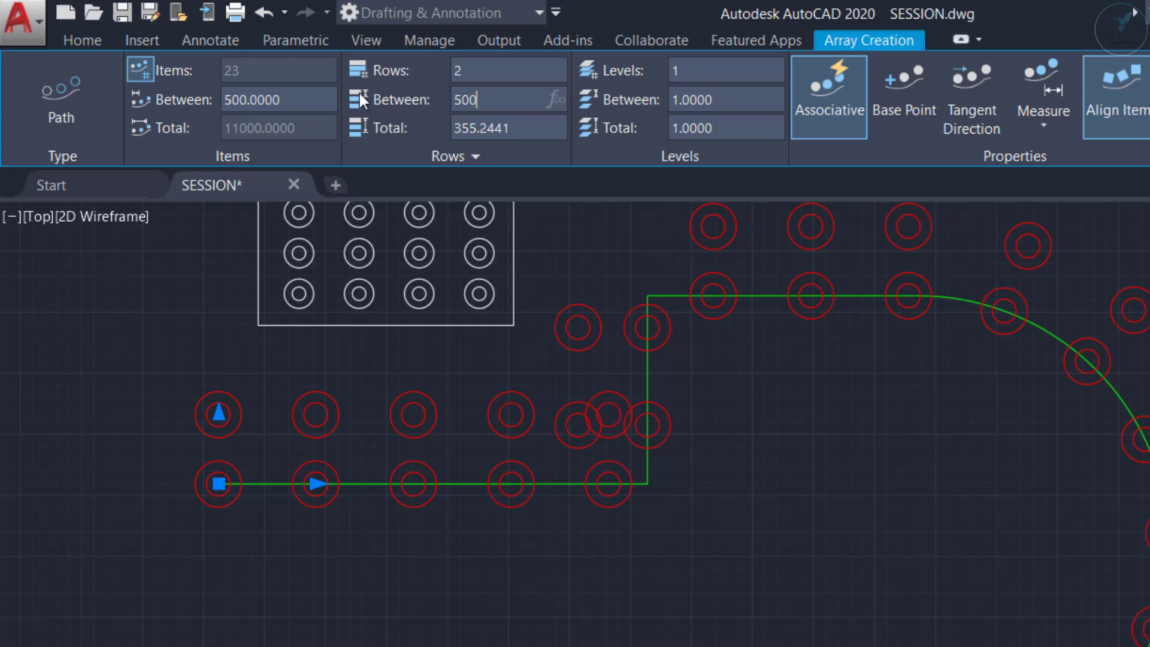
key(Return)
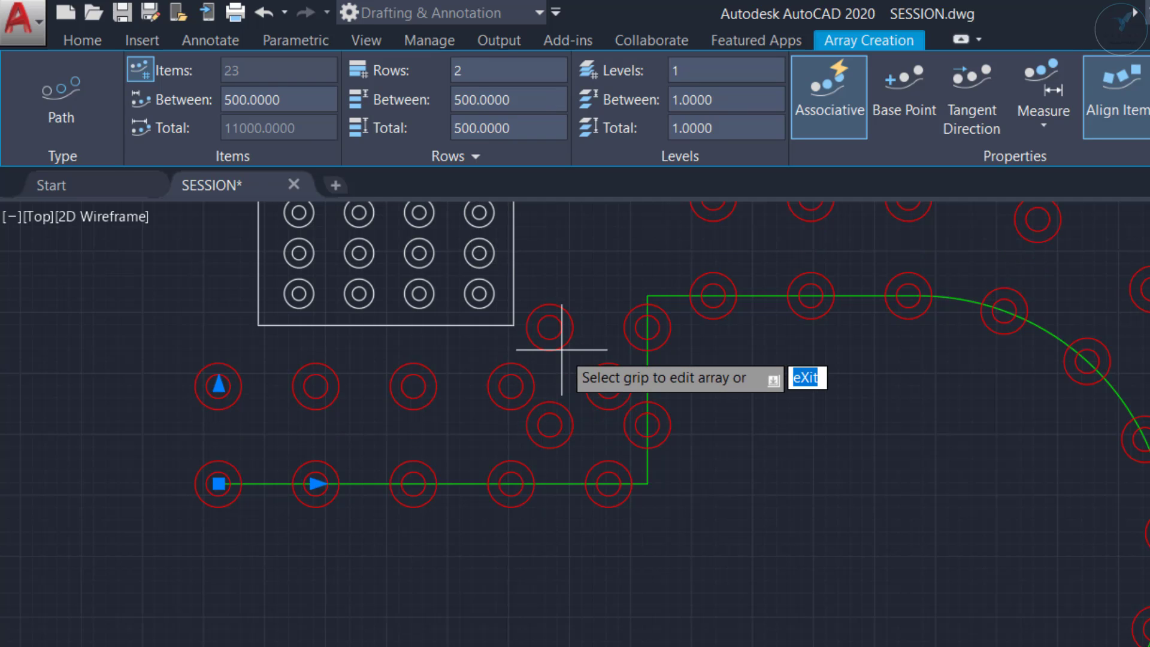
Review the two rows along the whole path, finish the path array and select it to show its settings
scroll(715, 519, down, 2)
middle_drag(702, 506, 526, 361)
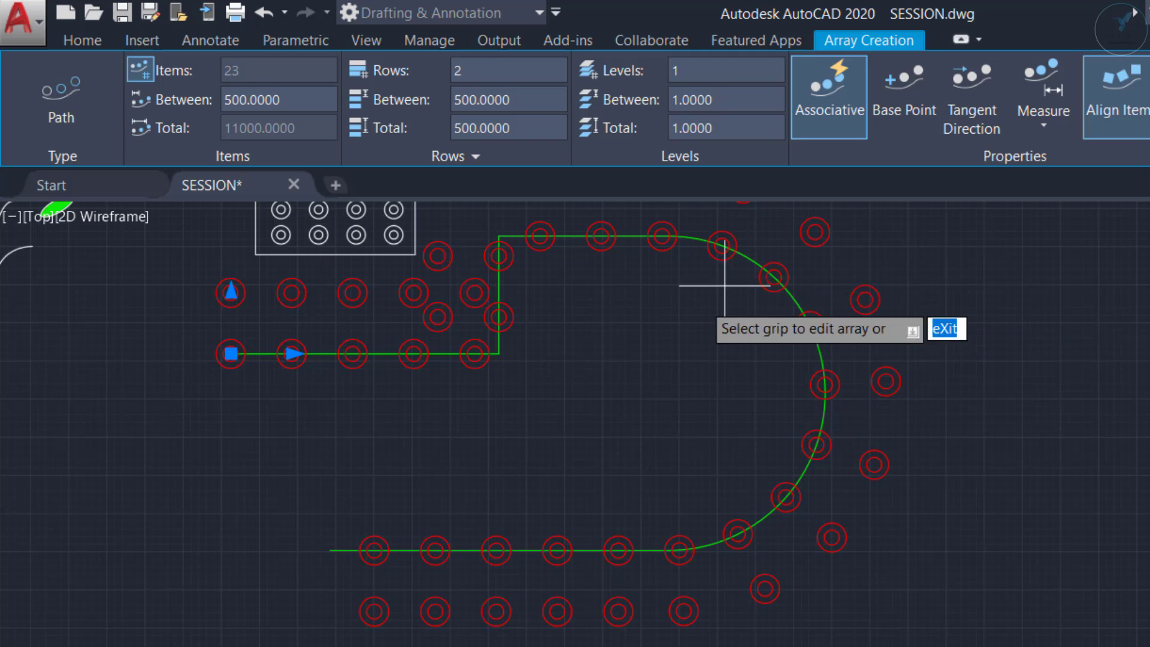
middle_drag(724, 286, 817, 452)
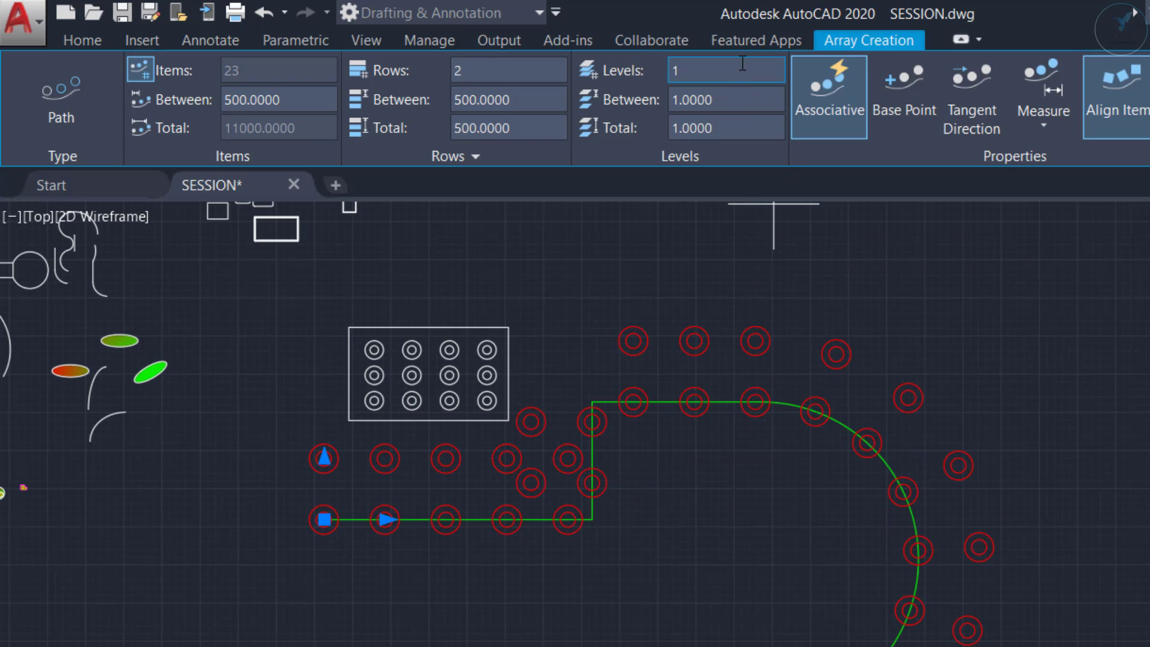
key(Return)
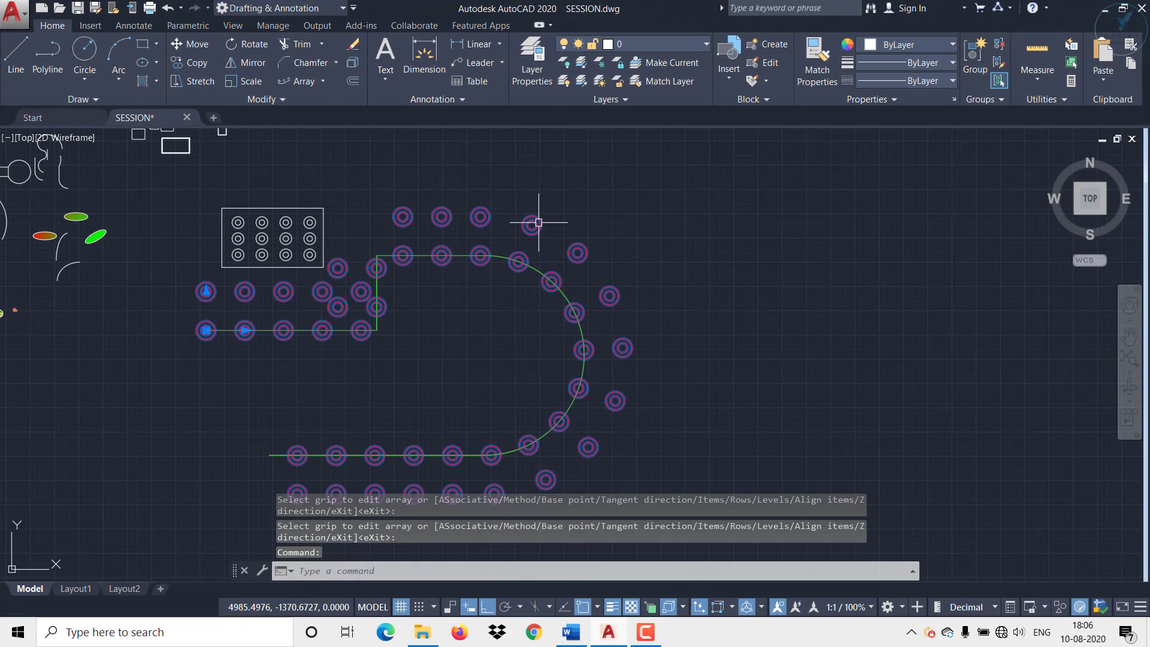
click(840, 350)
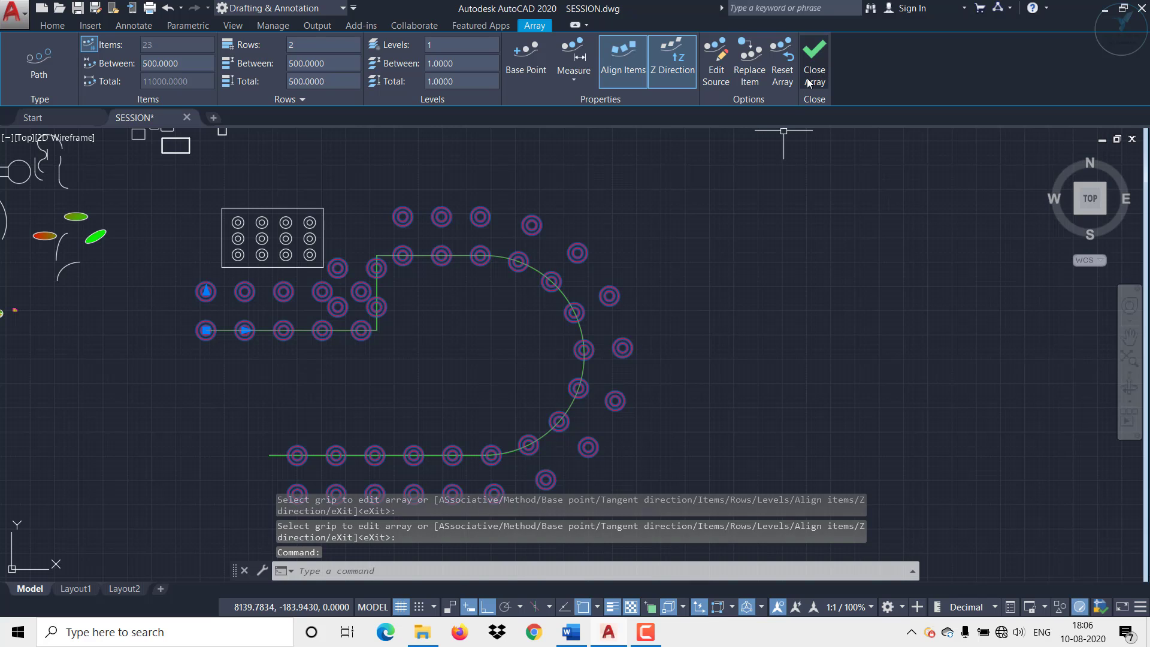
Open the path array's source objects for editing by picking the circles at the start of the polyline as the item
scroll(175, 326, up, 6)
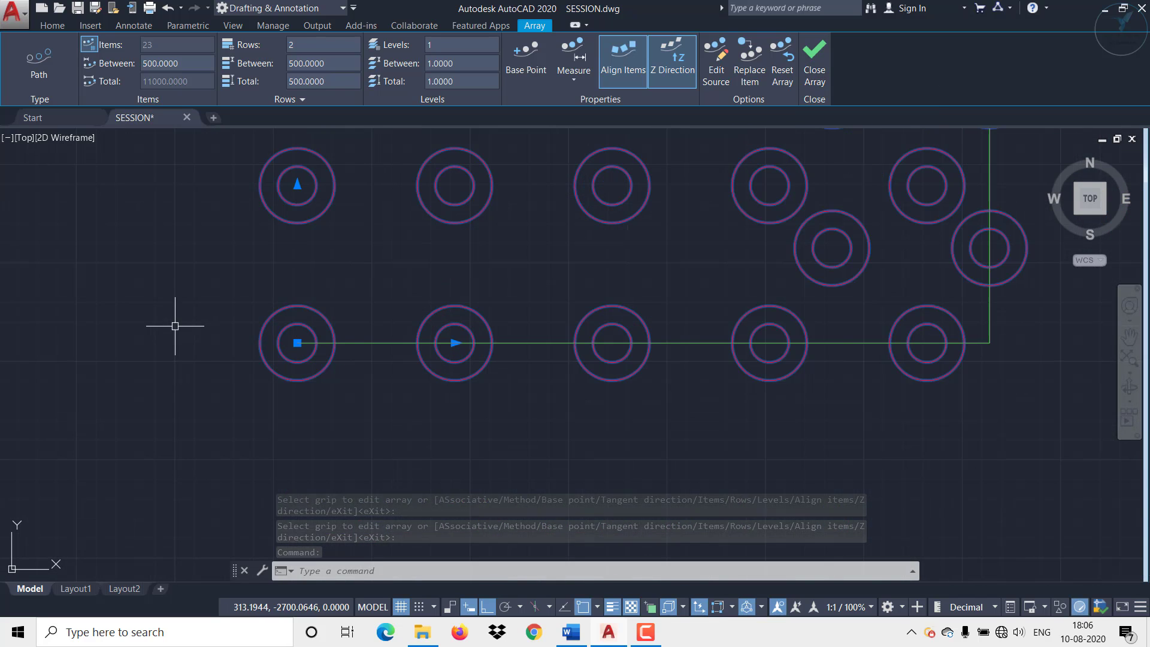
click(297, 359)
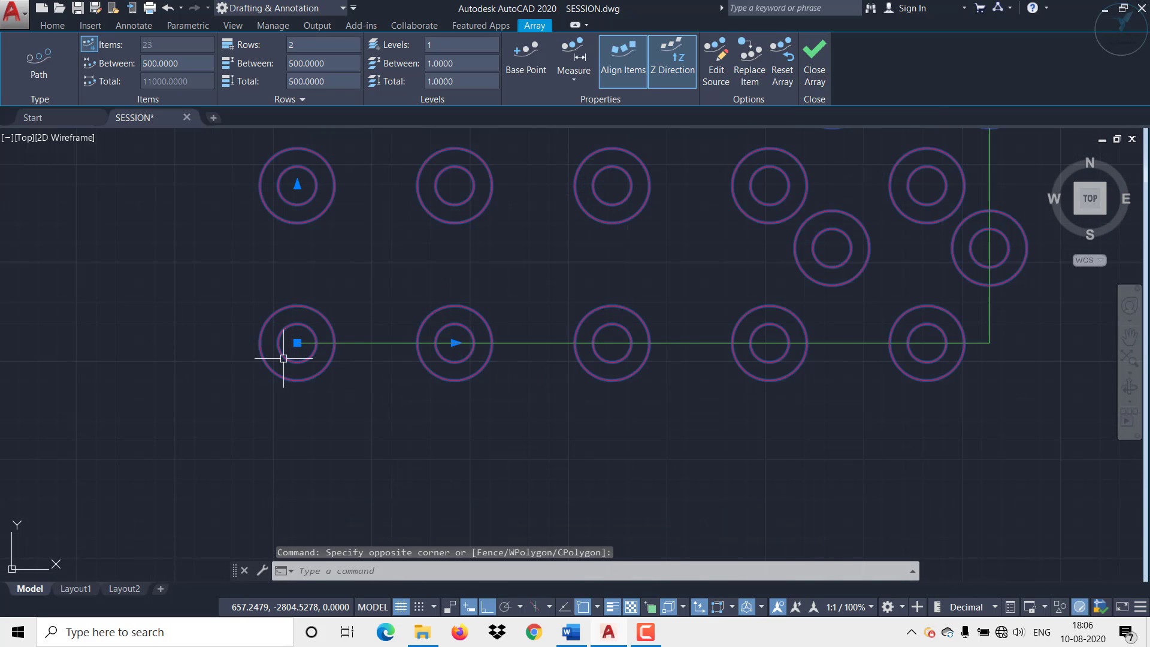
click(286, 357)
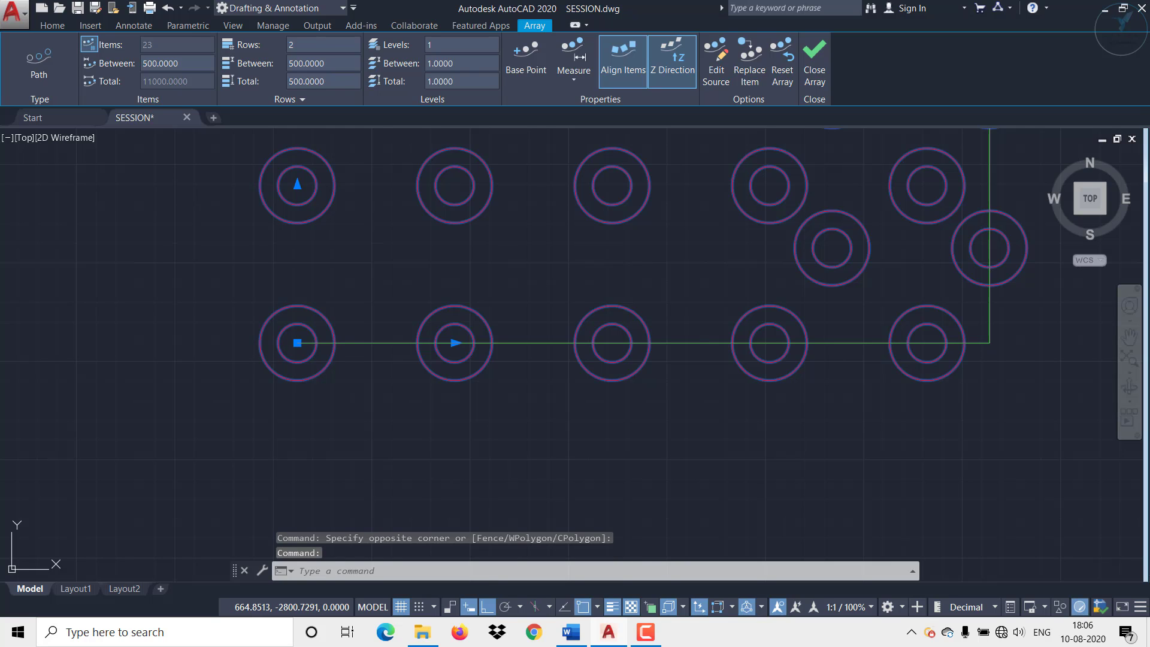
click(287, 352)
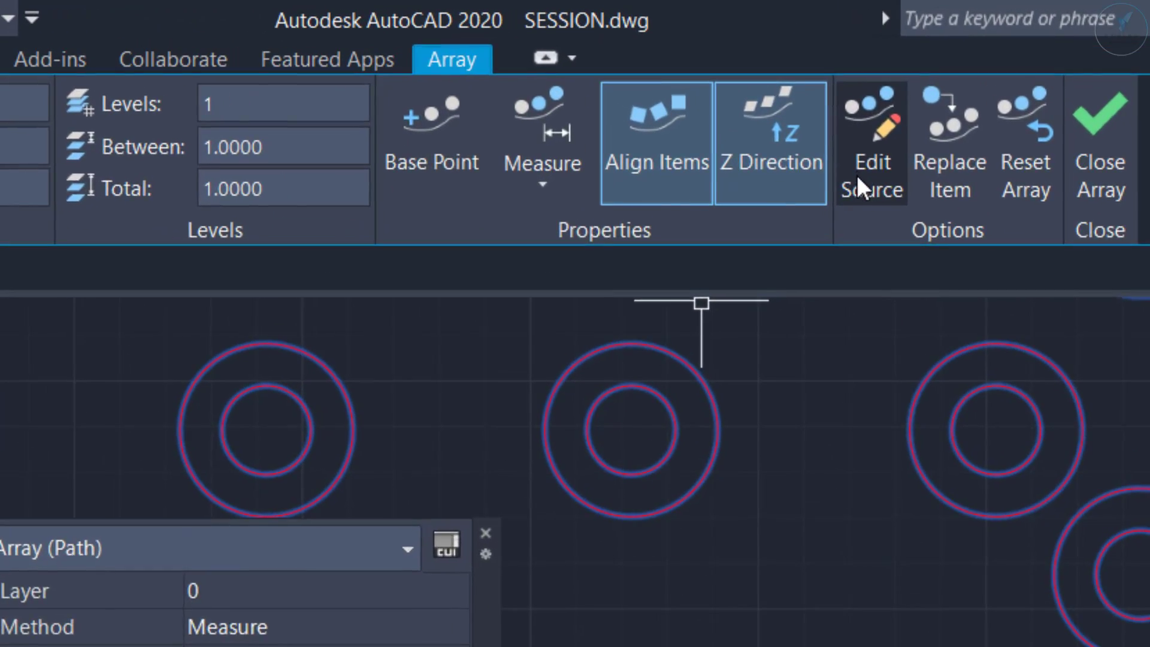
key(Escape)
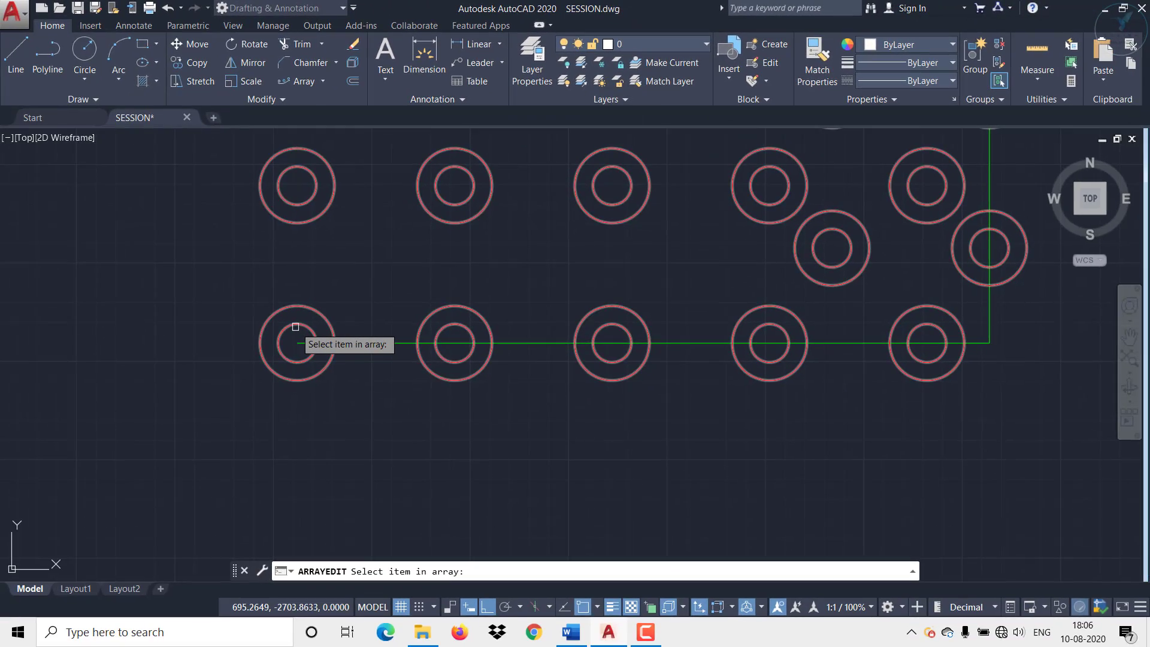
click(296, 326)
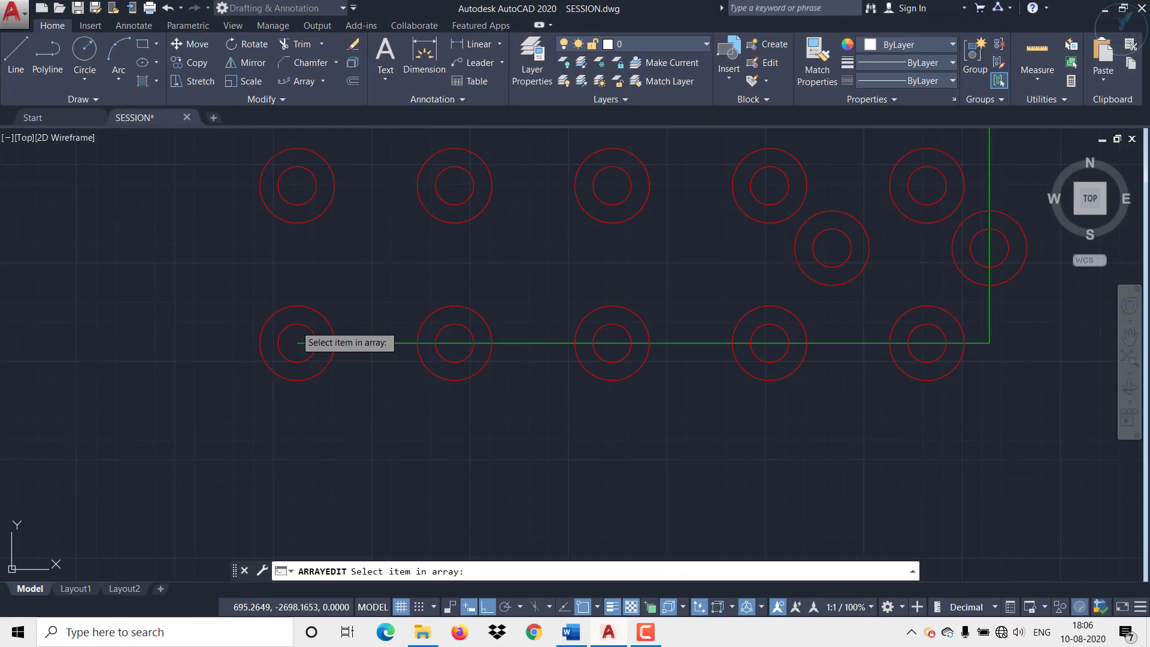
click(298, 342)
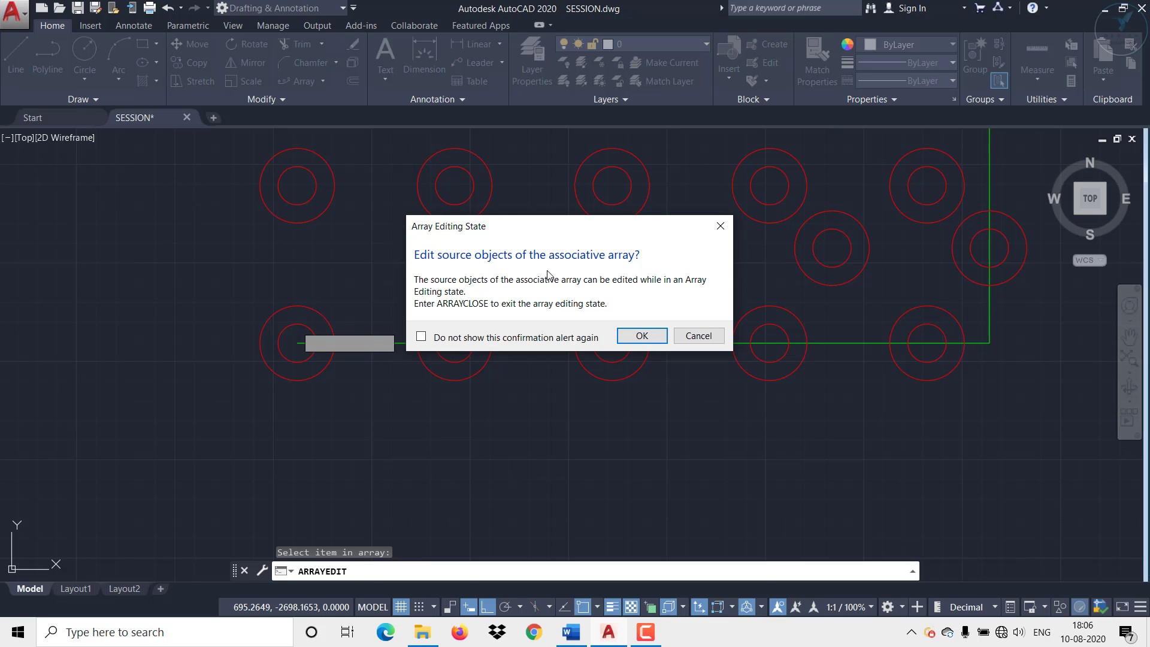
click(639, 338)
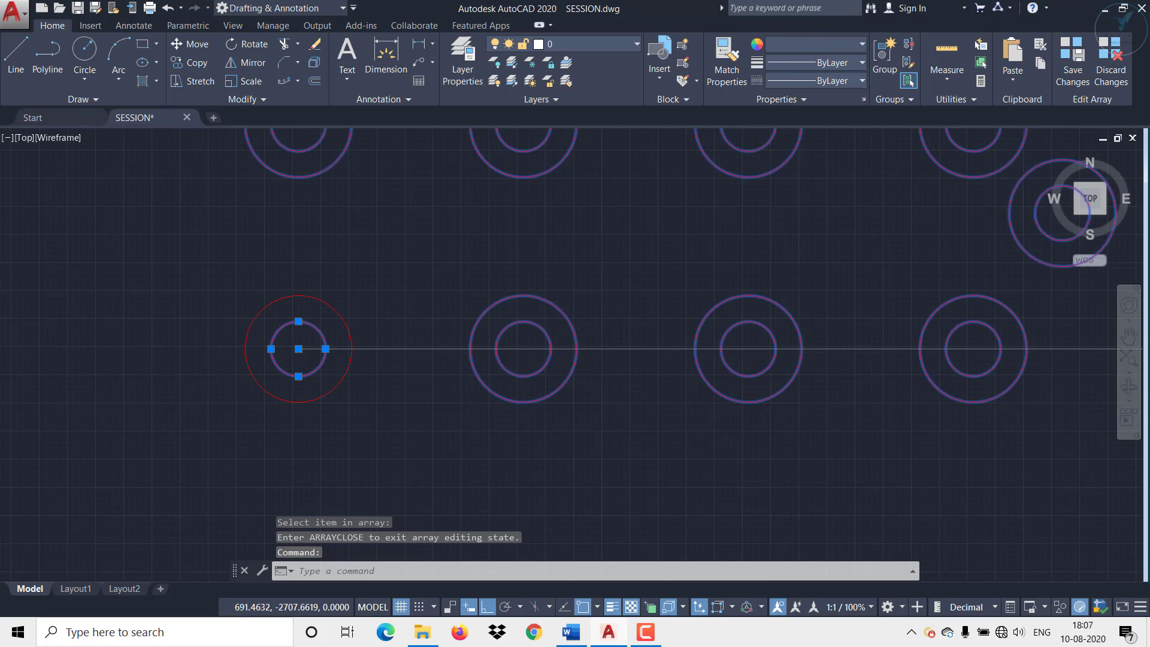
Erase the inner circle from the path array's source item
scroll(296, 327, up, 3)
click(300, 319)
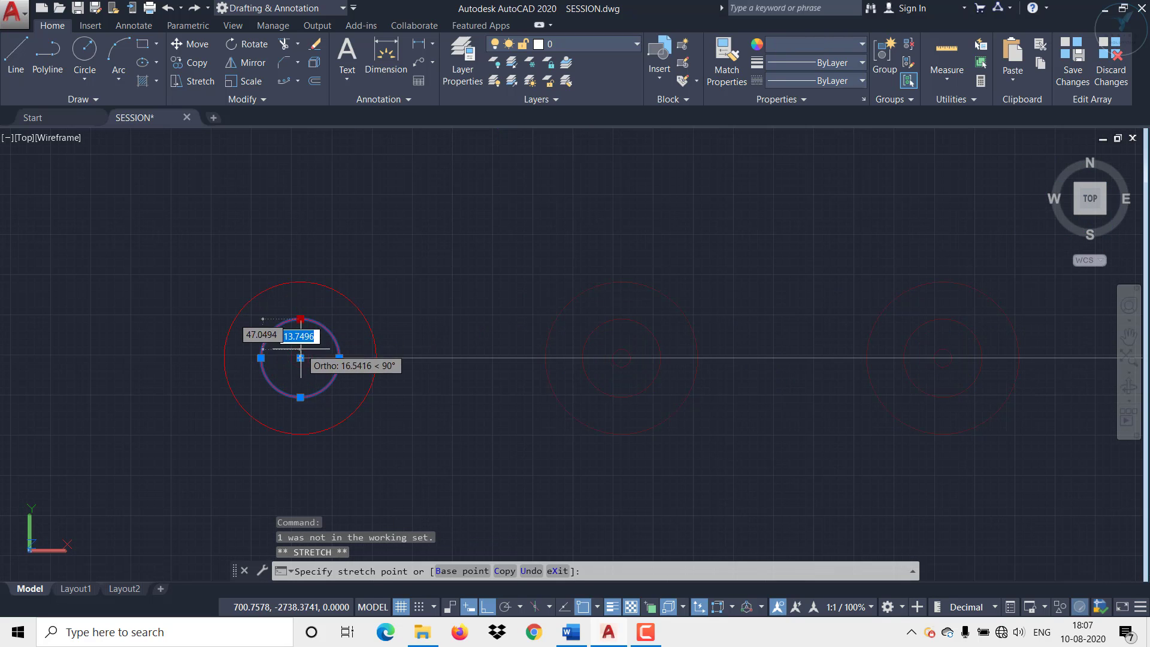
key(Escape)
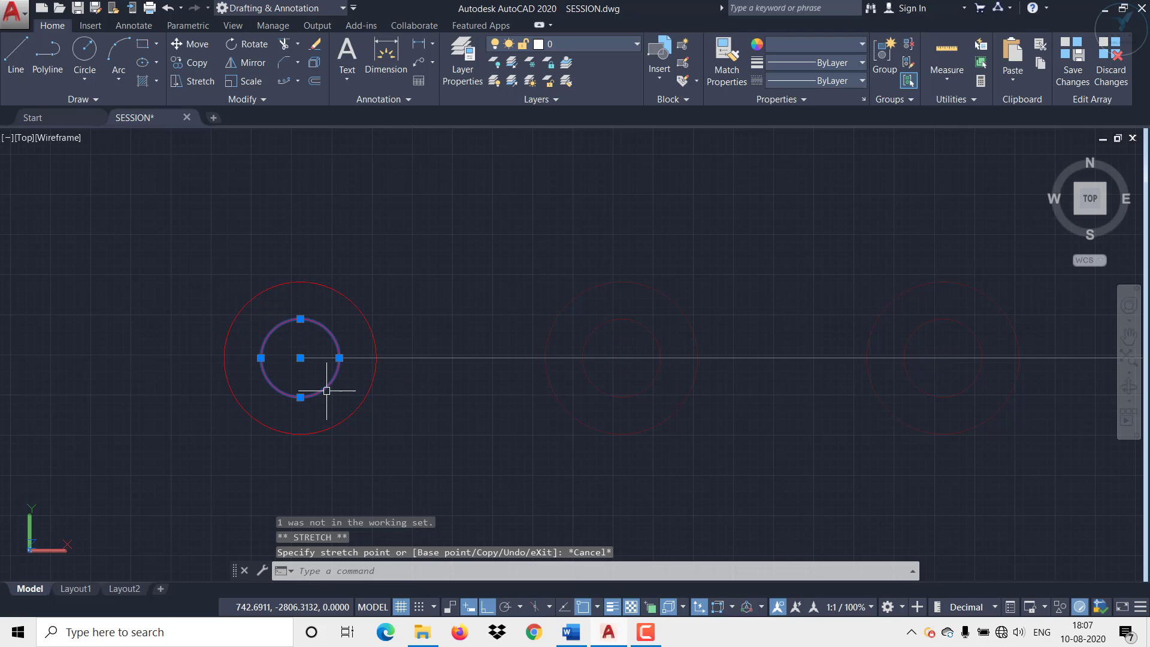
key(Delete)
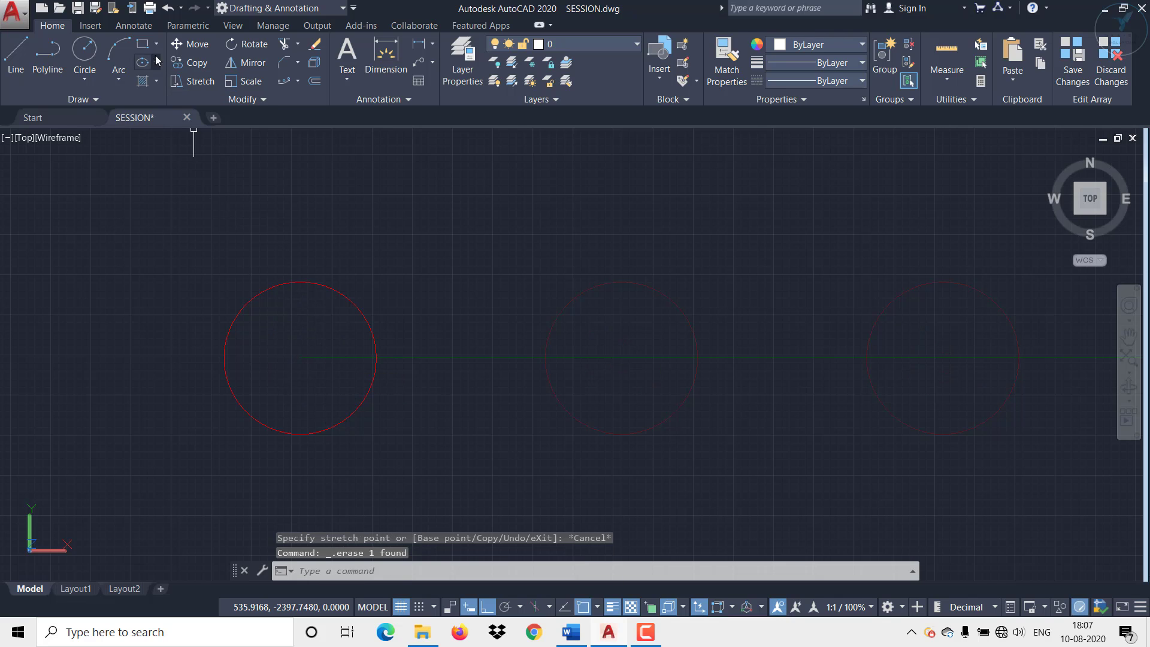
Draw a small, roughly square rectangle inside the remaining circle of the source item
click(142, 44)
click(266, 378)
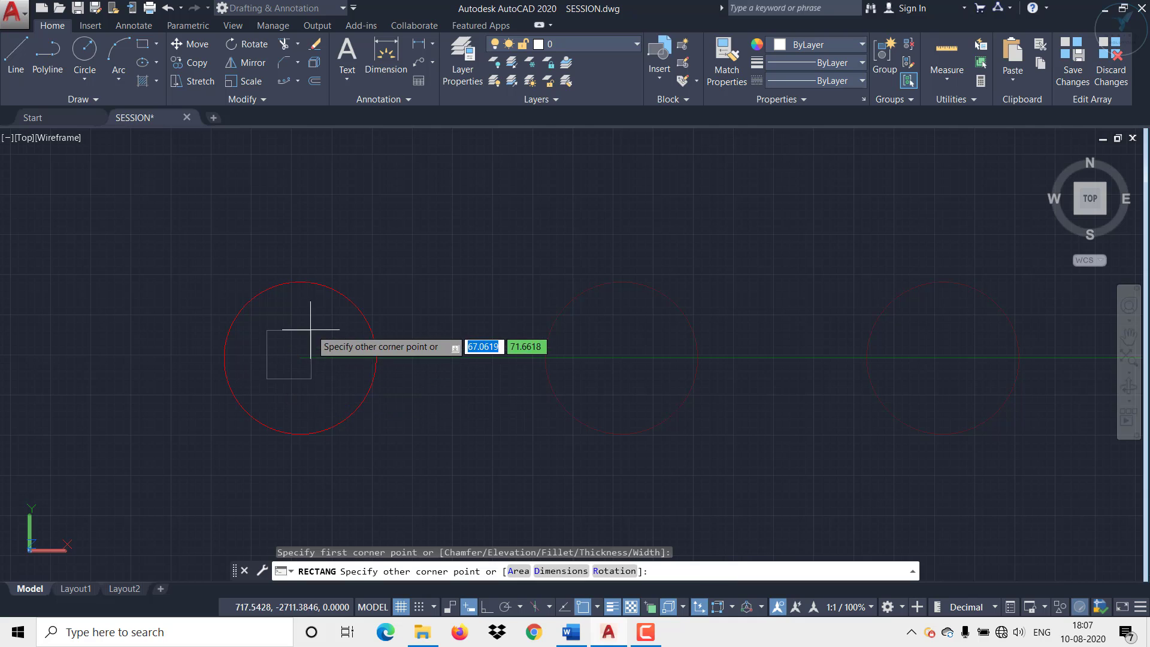
click(327, 317)
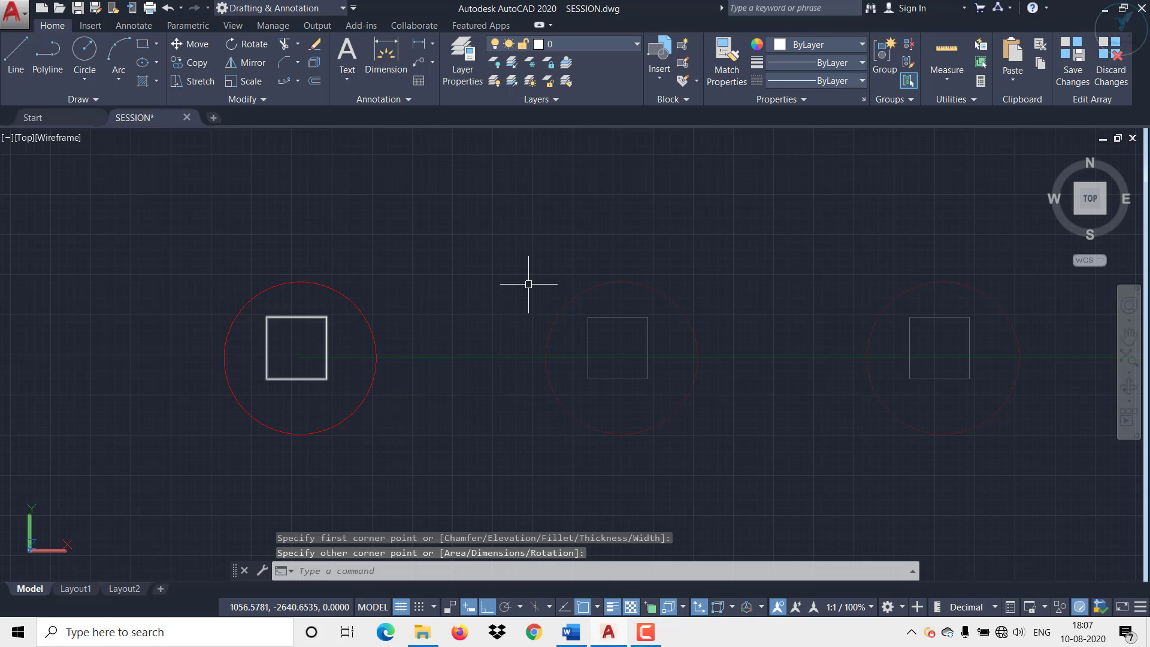
key(Escape)
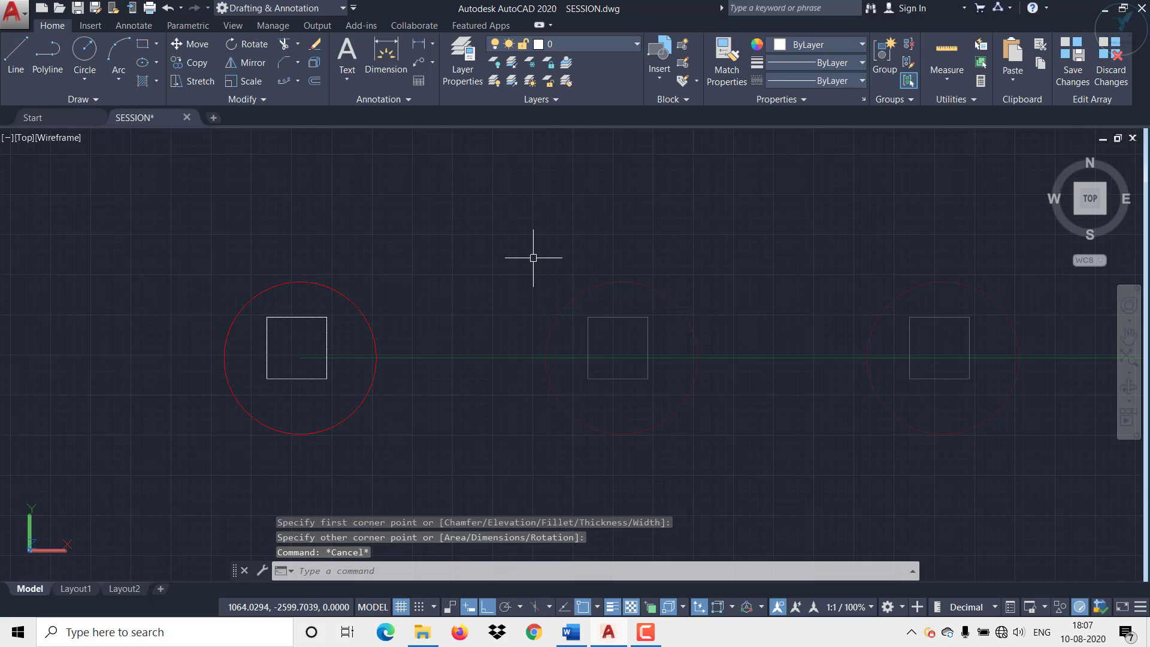
Check the edited items along the path and save the changes to the array's source objects
scroll(516, 266, down, 4)
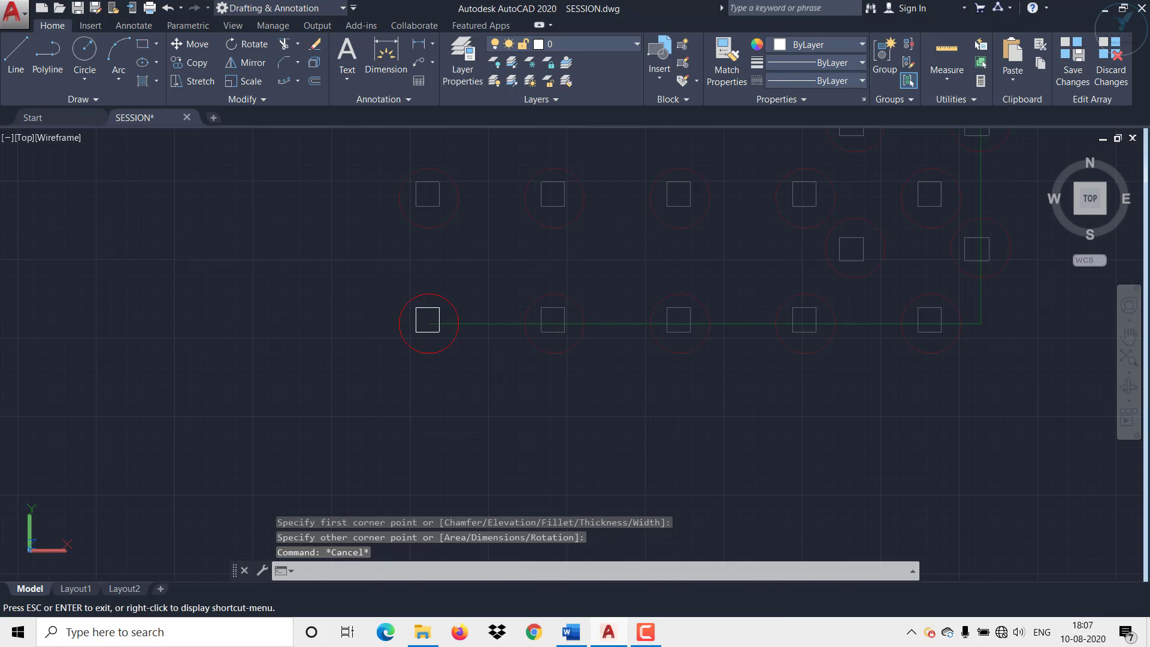
middle_drag(514, 303, 393, 395)
scroll(469, 401, down, 3)
scroll(468, 401, down, 5)
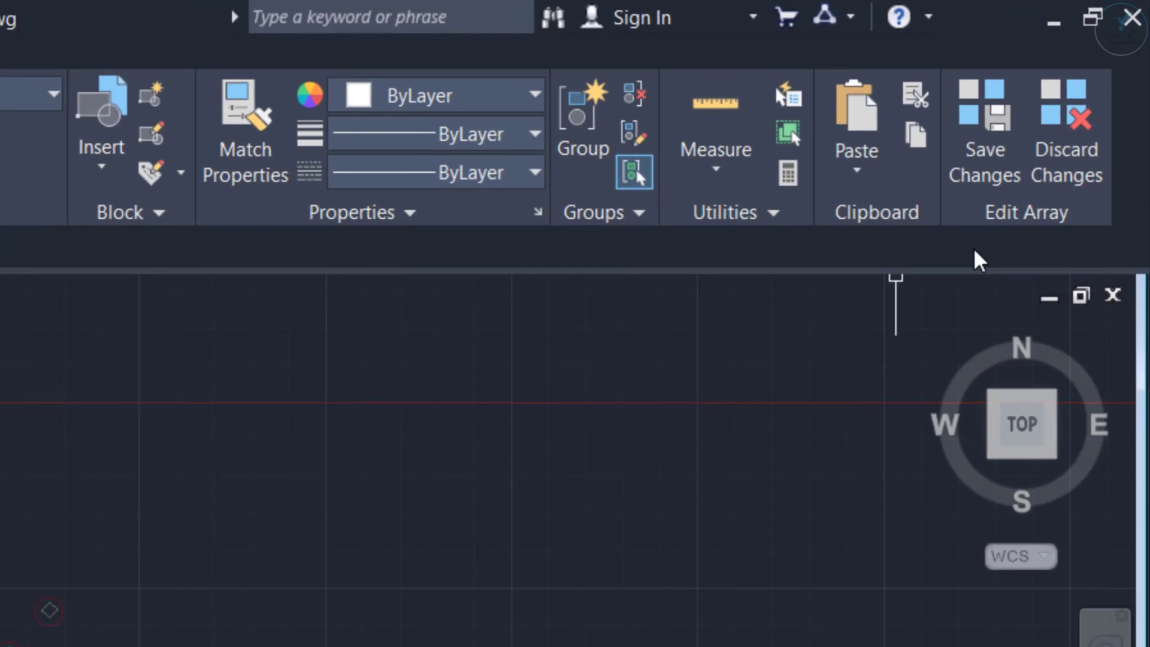
scroll(569, 461, up, 4)
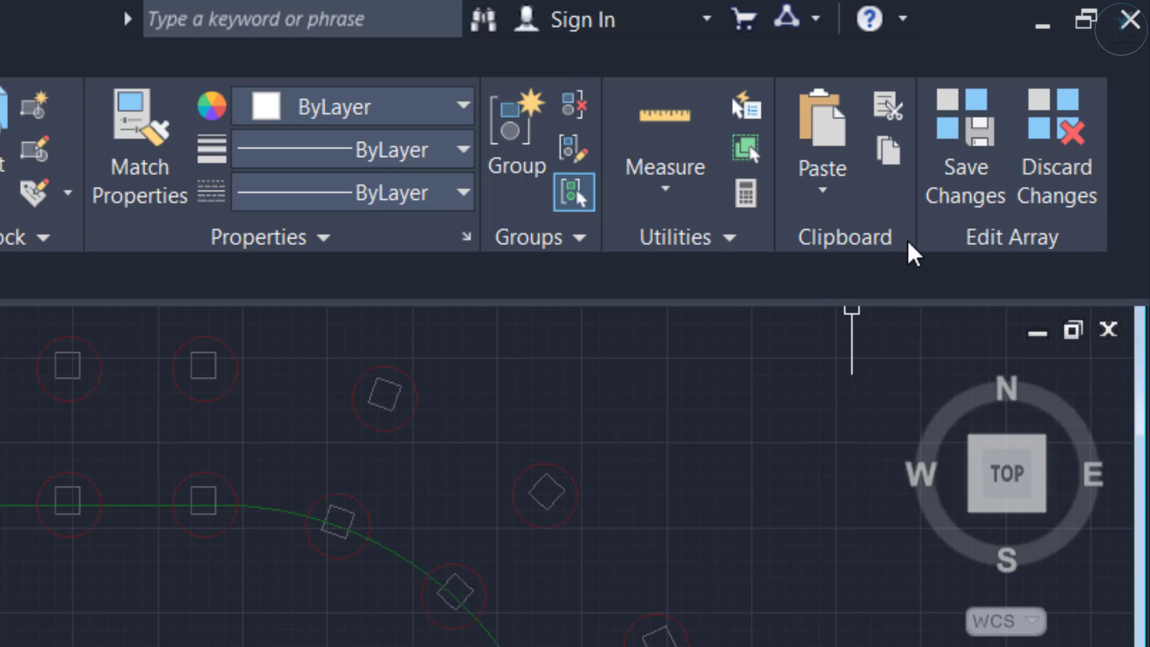
click(958, 191)
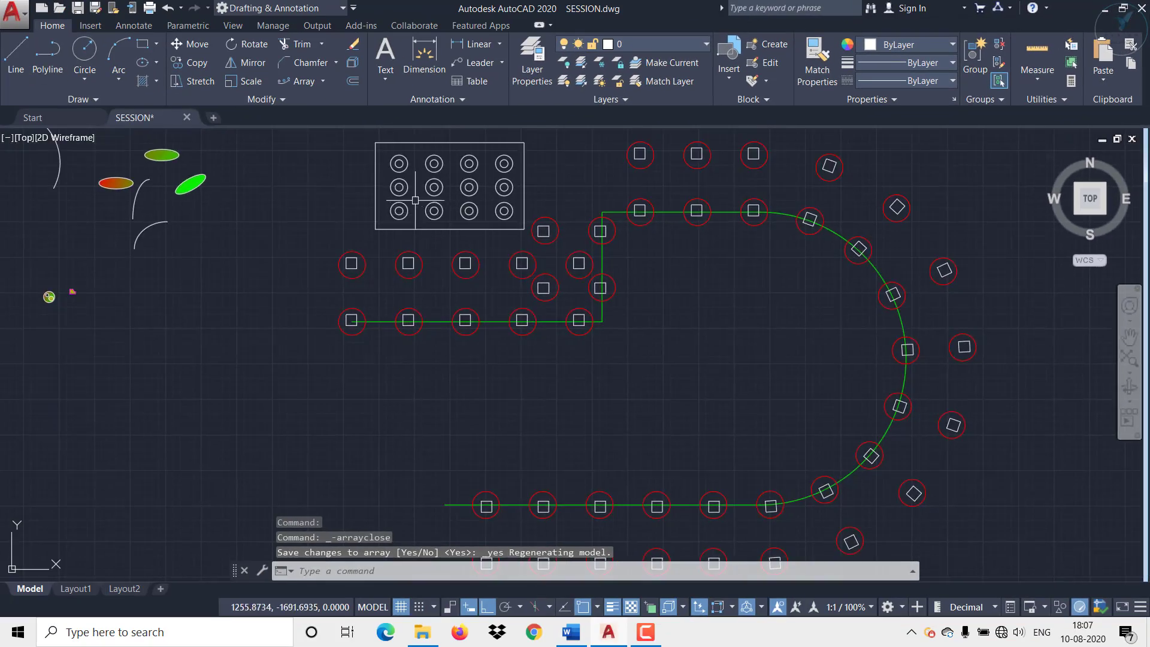
scroll(403, 214, up, 3)
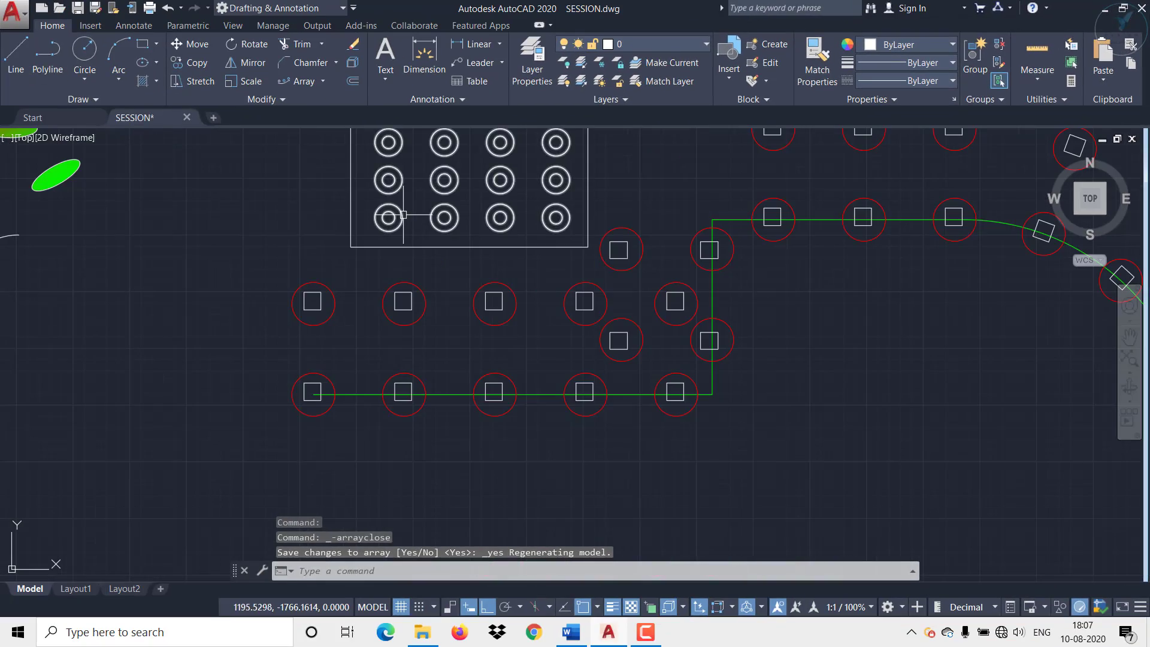
click(403, 213)
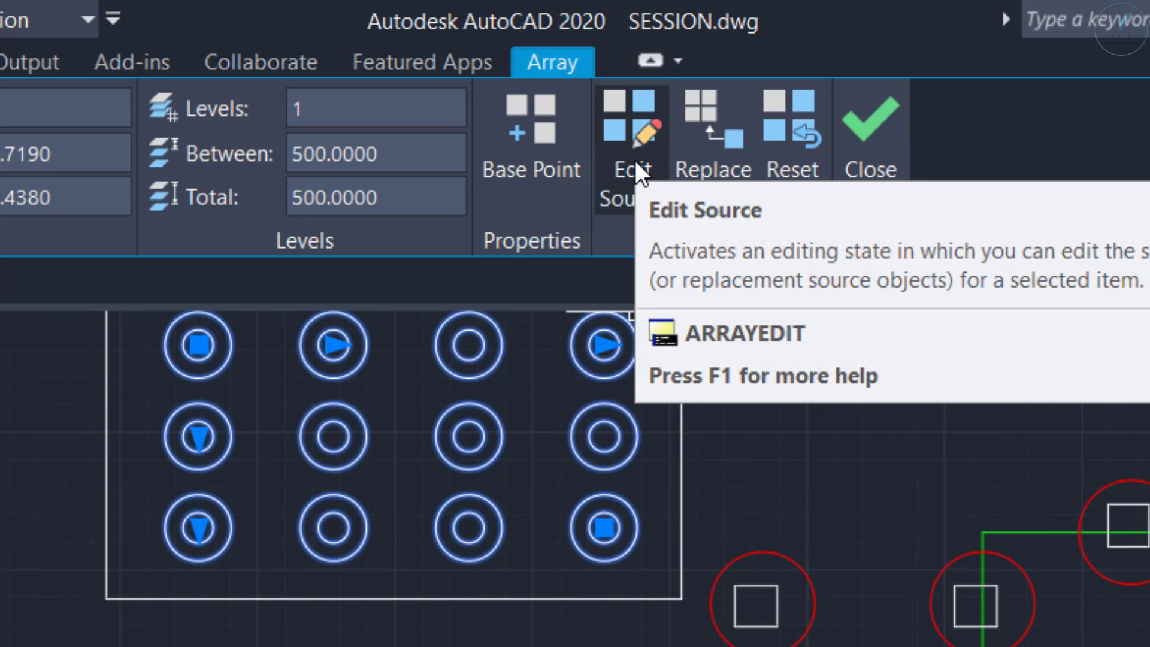
key(Escape)
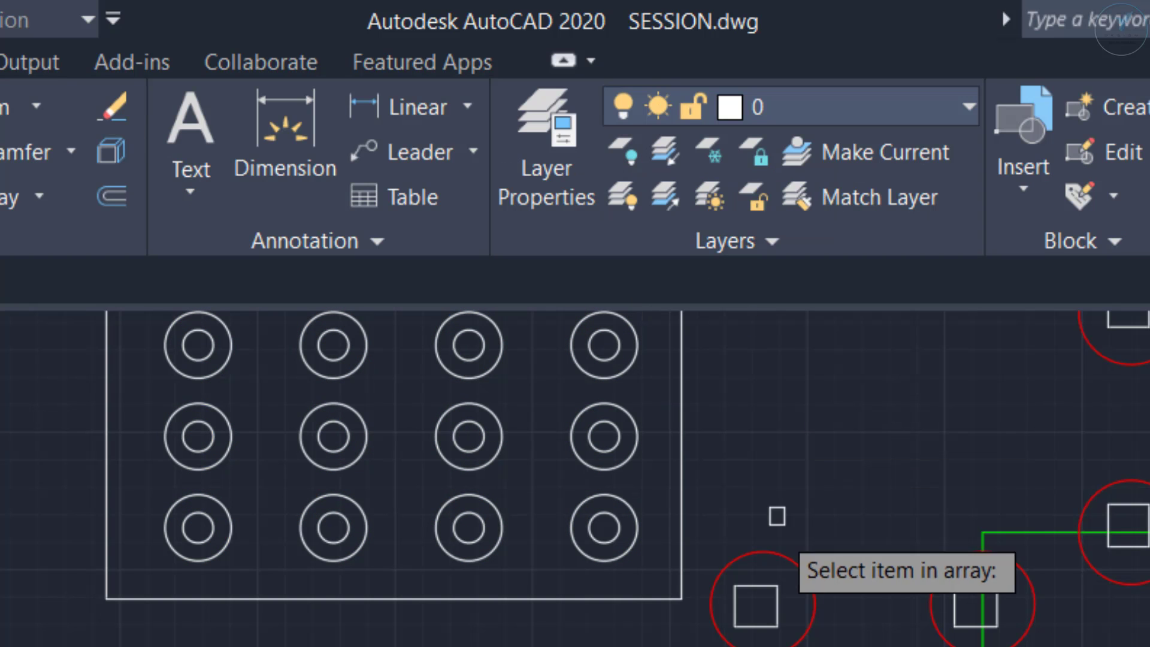
key(Escape)
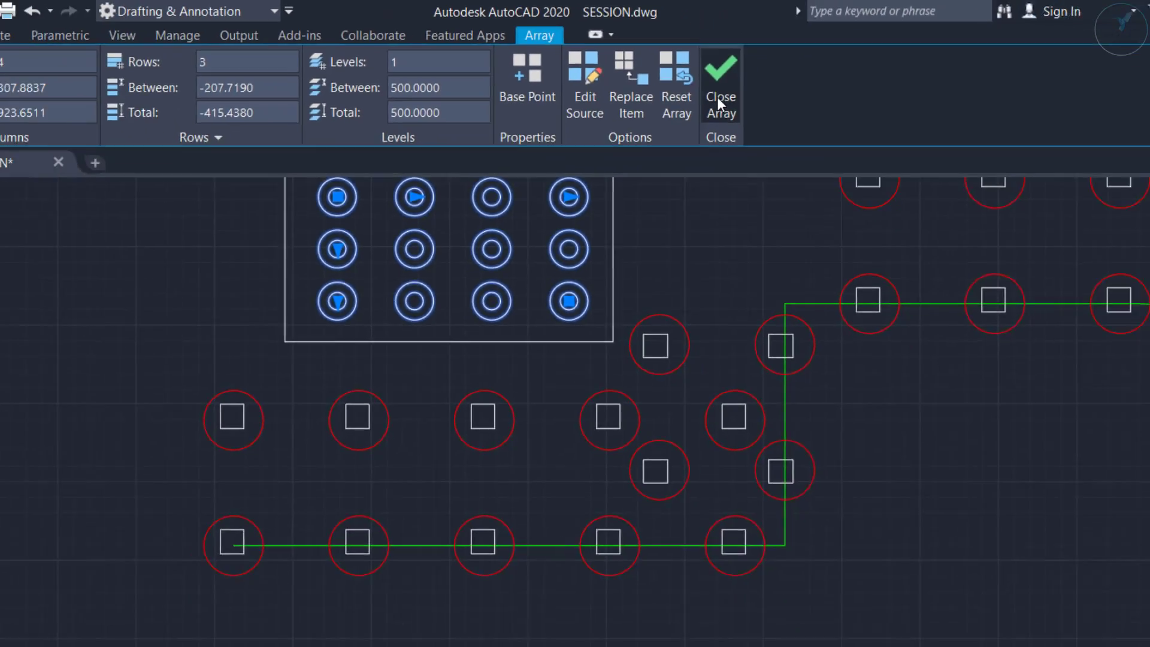
click(870, 129)
Draw a large circle with a radius of about 600 in an empty area of the drawing
scroll(525, 348, down, 4)
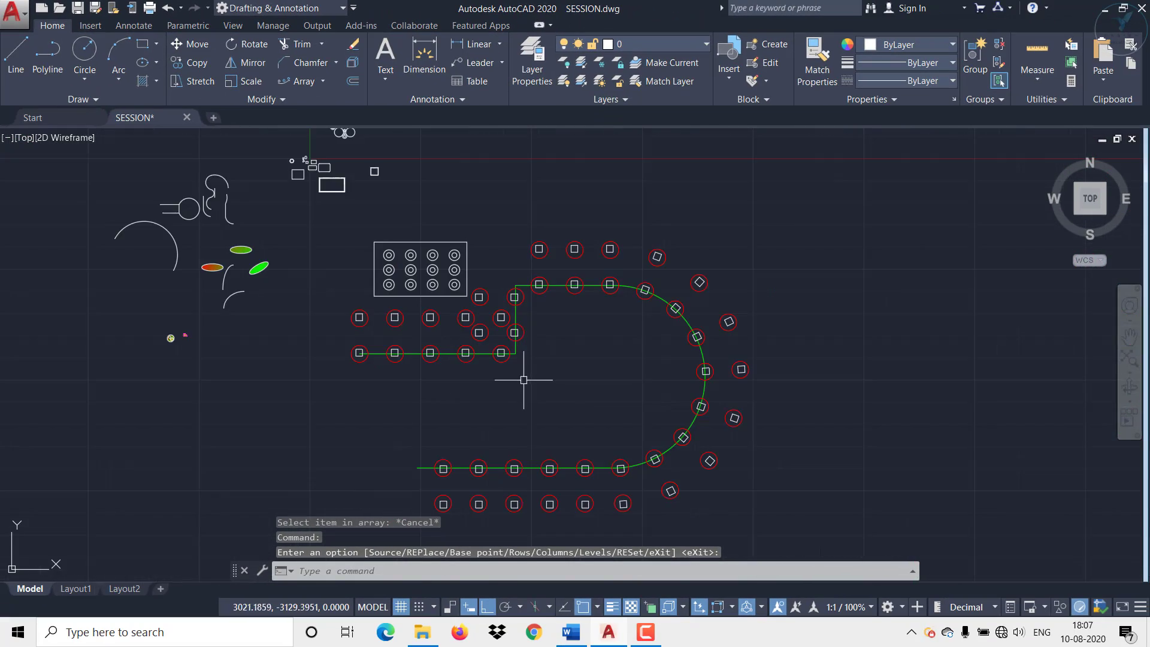
middle_drag(436, 355, 204, 408)
mouse_move(514, 286)
middle_down()
mouse_move(491, 357)
mouse_move(492, 504)
middle_up()
scroll(263, 296, up, 3)
middle_drag(229, 457, 202, 386)
scroll(201, 385, up, 2)
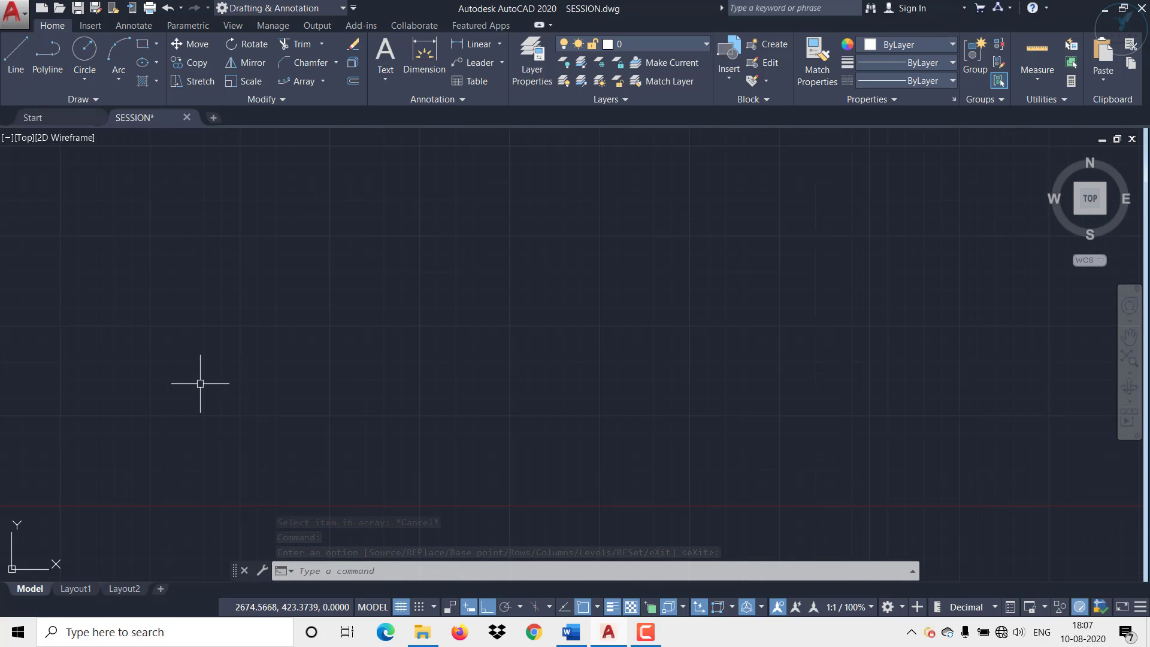
click(85, 53)
click(262, 422)
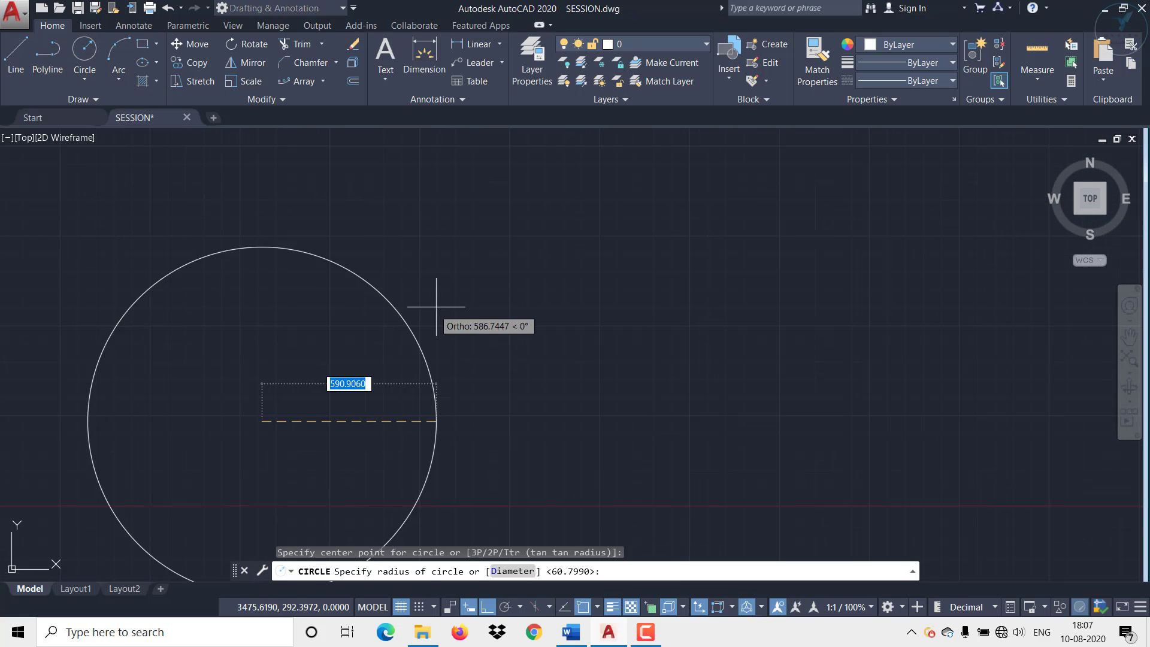
click(444, 293)
middle_drag(333, 346, 351, 286)
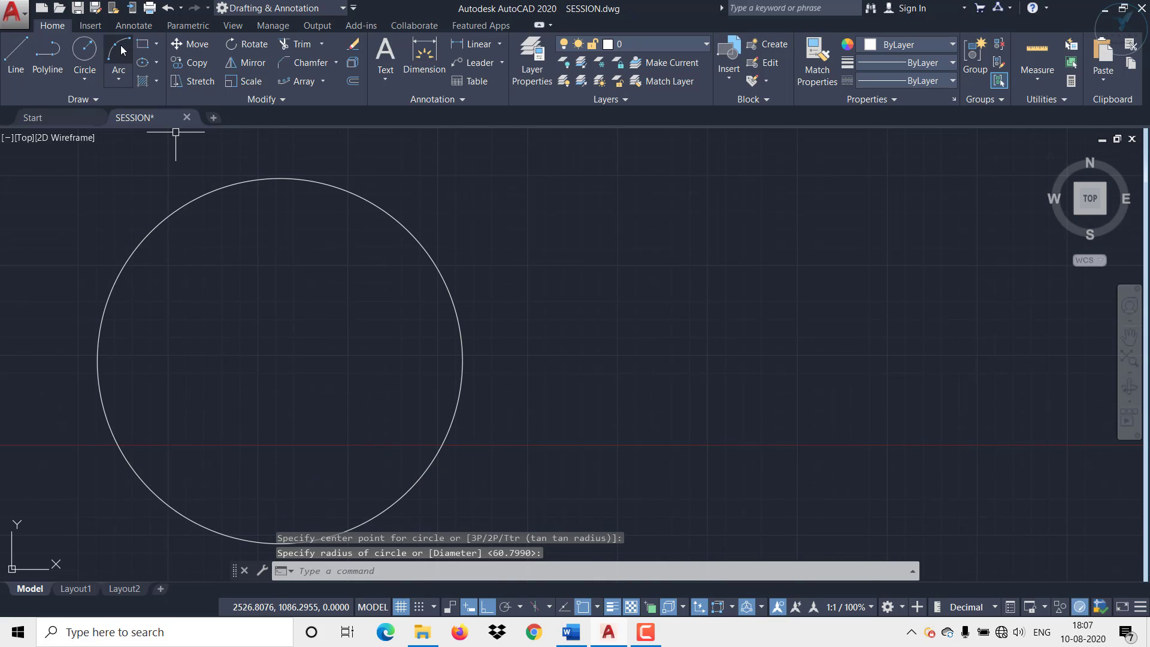
Draw a small circle inside the large circle, just below its top edge
click(85, 53)
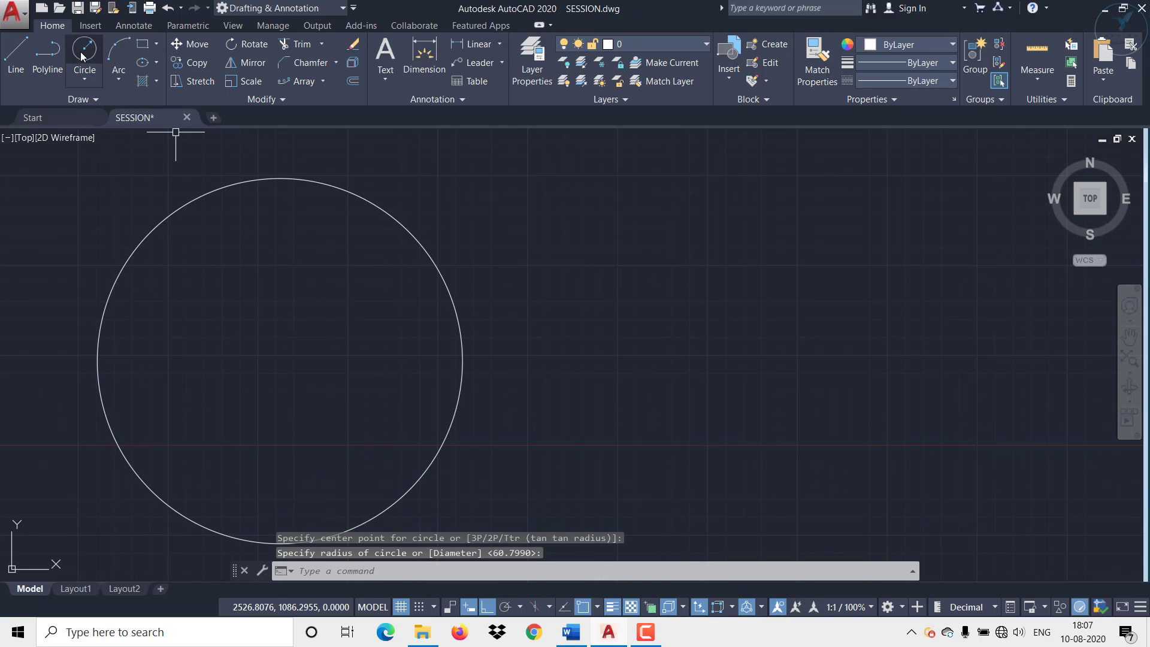
click(271, 215)
click(286, 220)
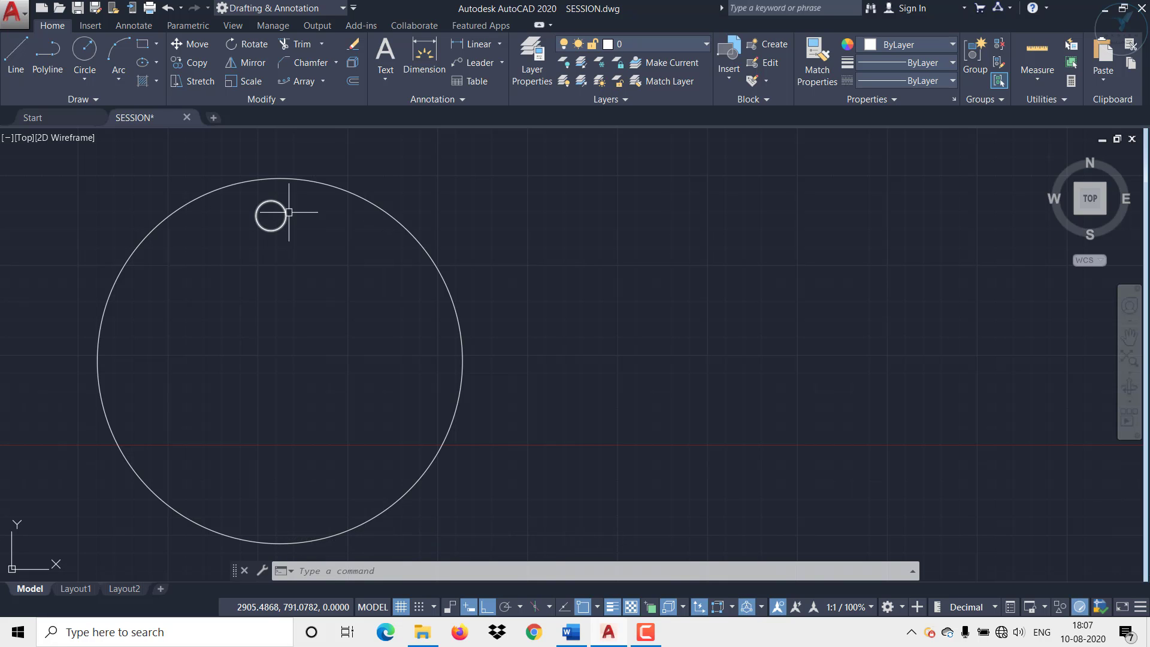
Create a polar array of the small circle around the large circle's center with 12 items
click(323, 81)
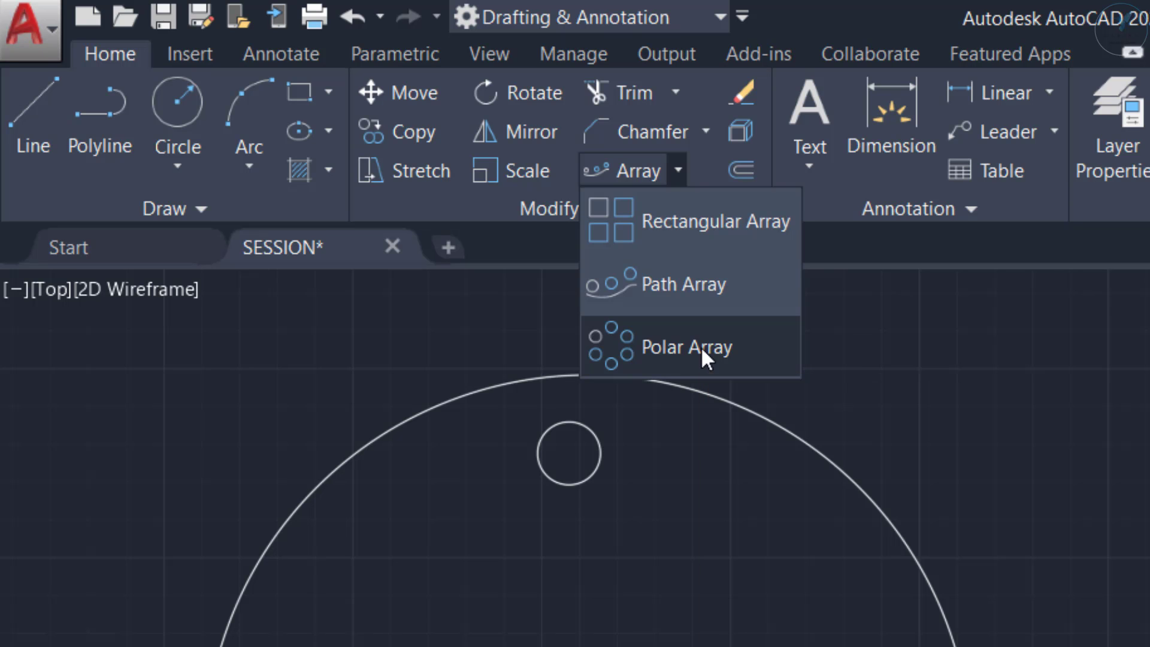
click(701, 349)
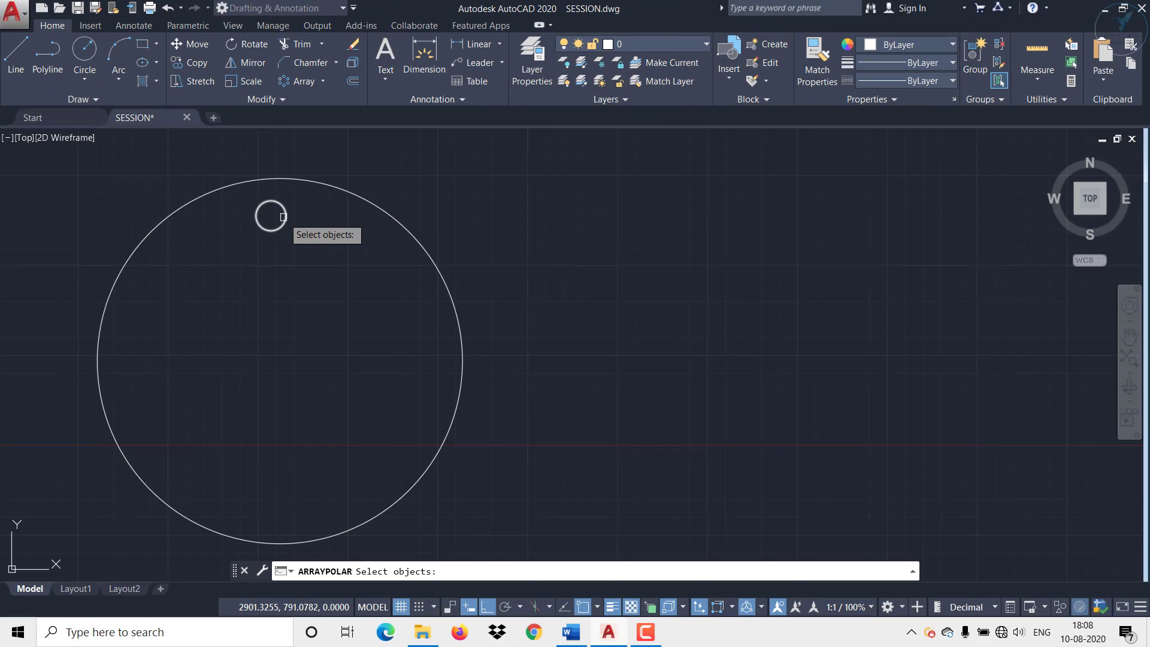
click(601, 454)
key(Return)
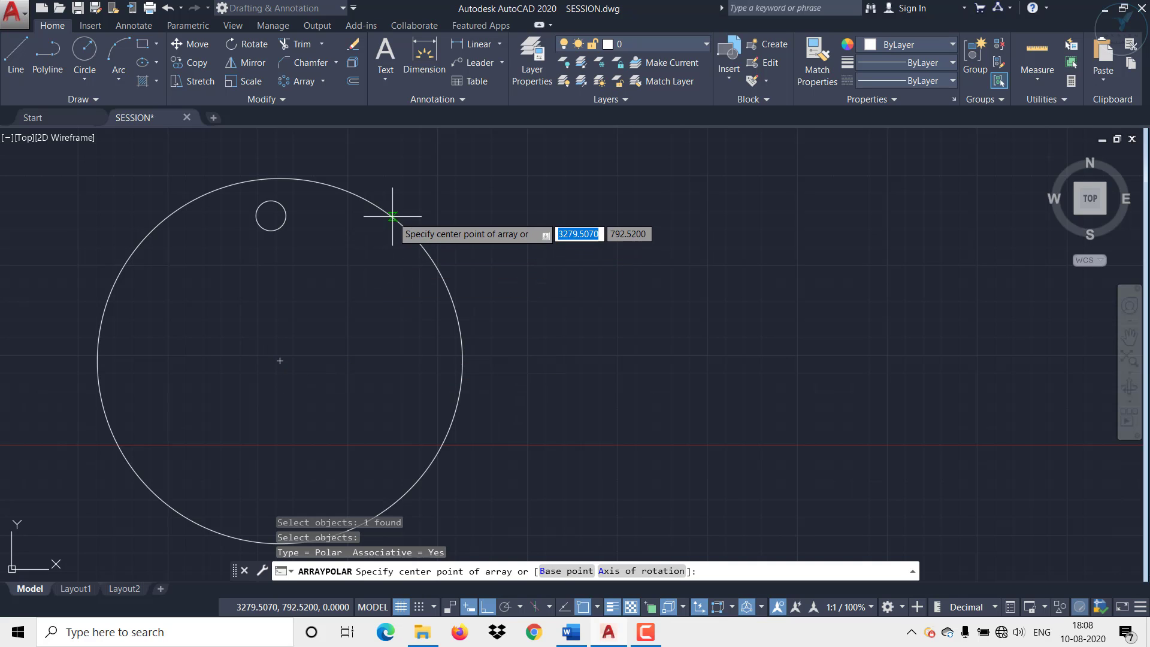
click(279, 361)
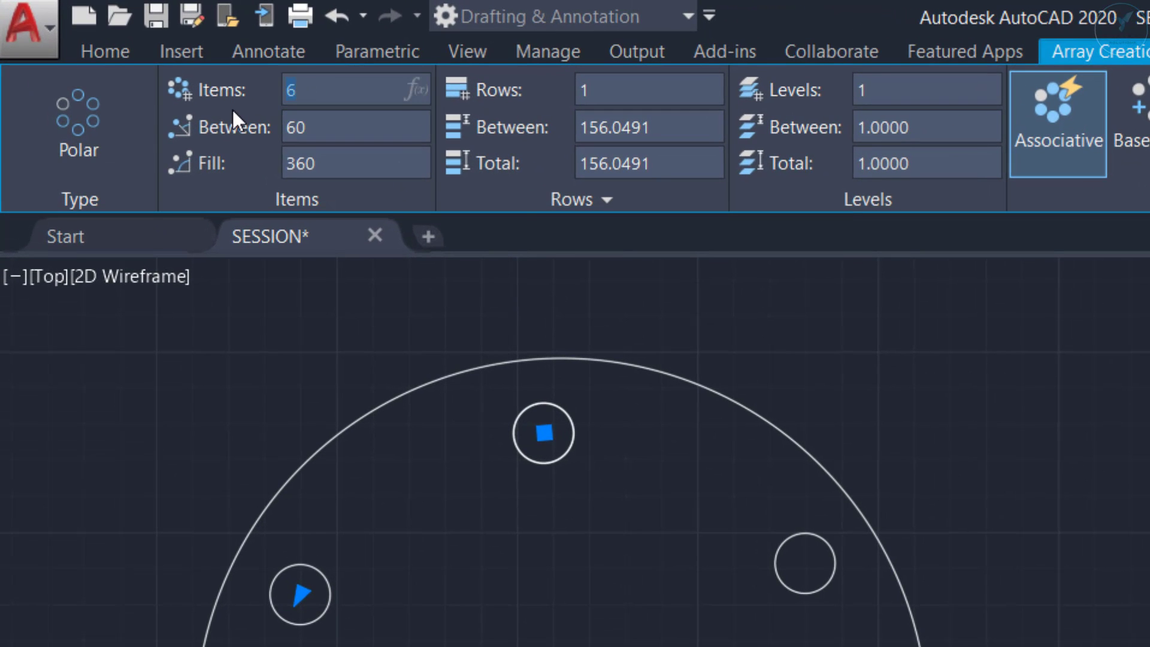
text(12)
key(Return)
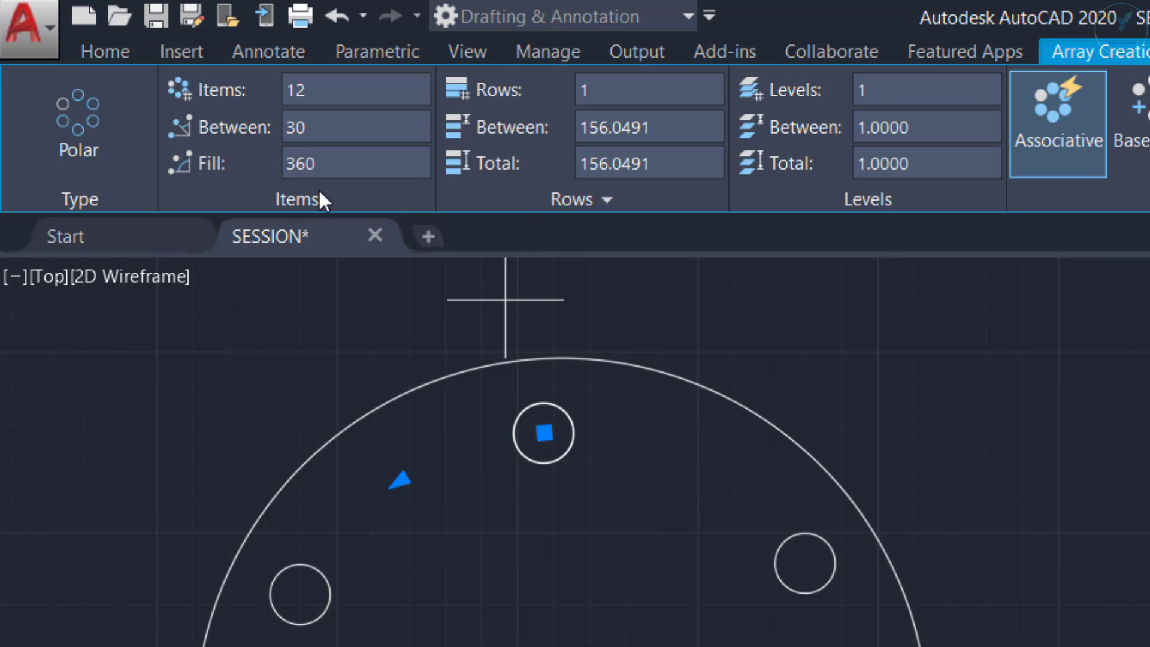
Set the polar array's fill angle to 180 degrees
click(332, 162)
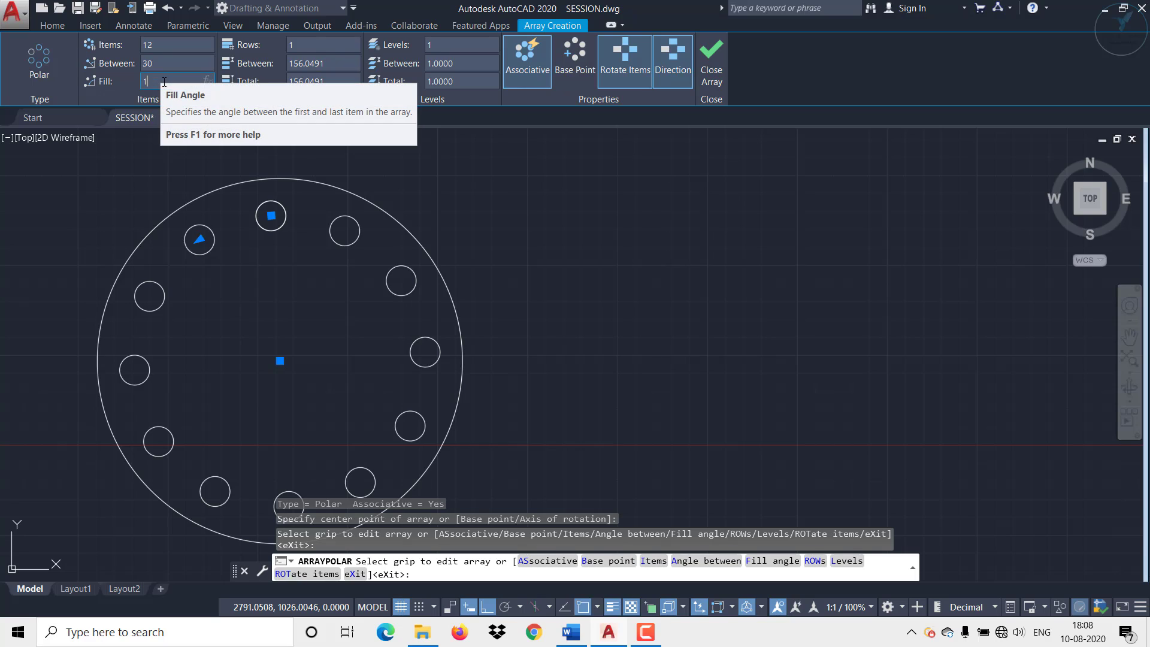
text(180)
key(Return)
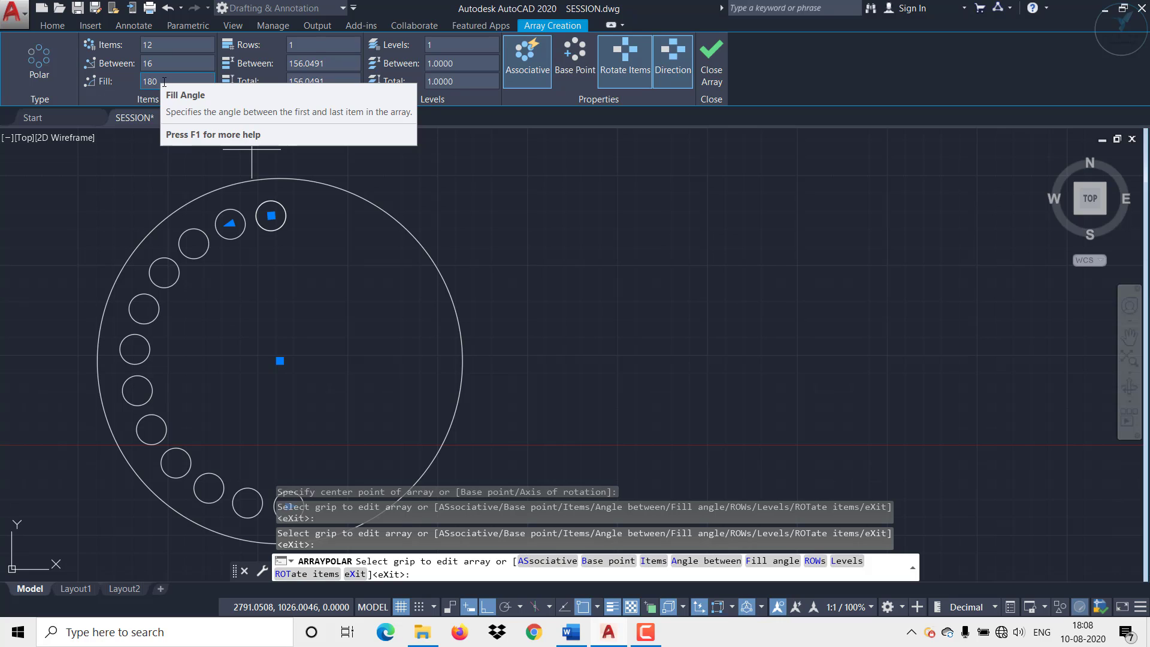
Set the polar array's fill angle to 360 degrees and its number of rows to 3
text(360)
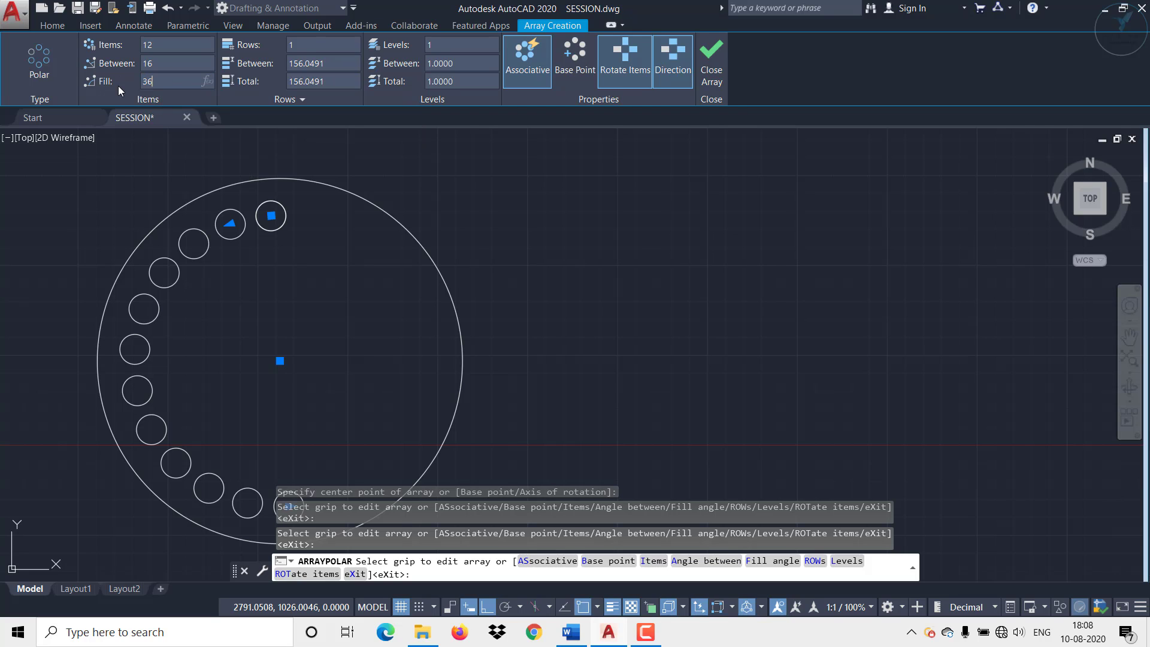
key(Return)
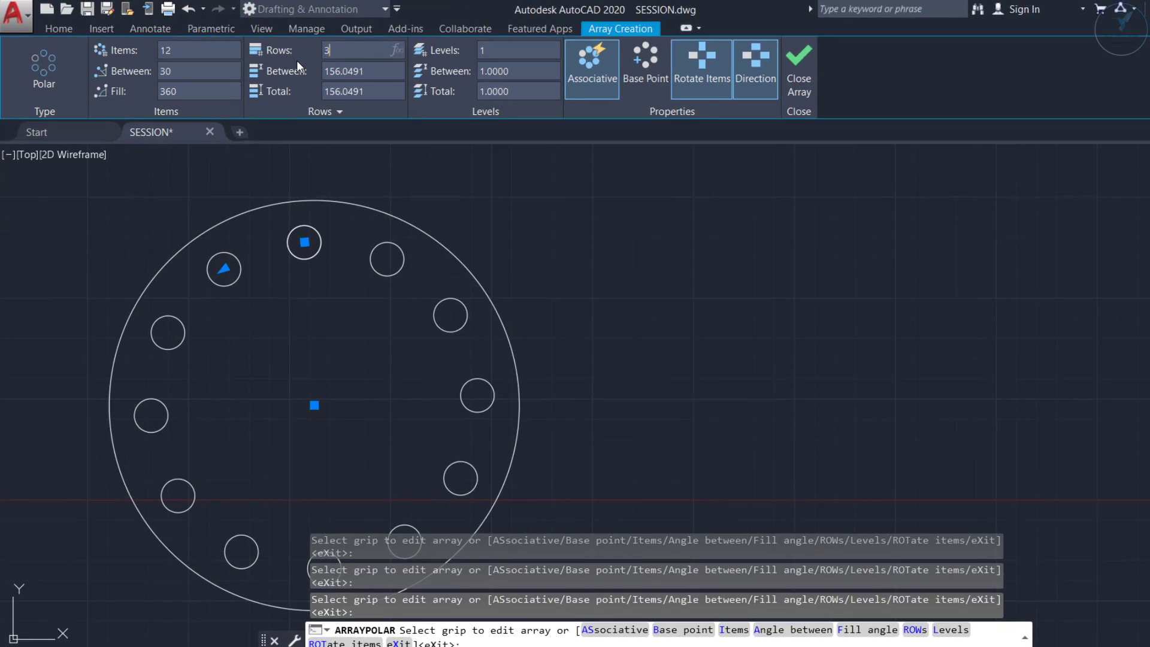
text(3)
key(Return)
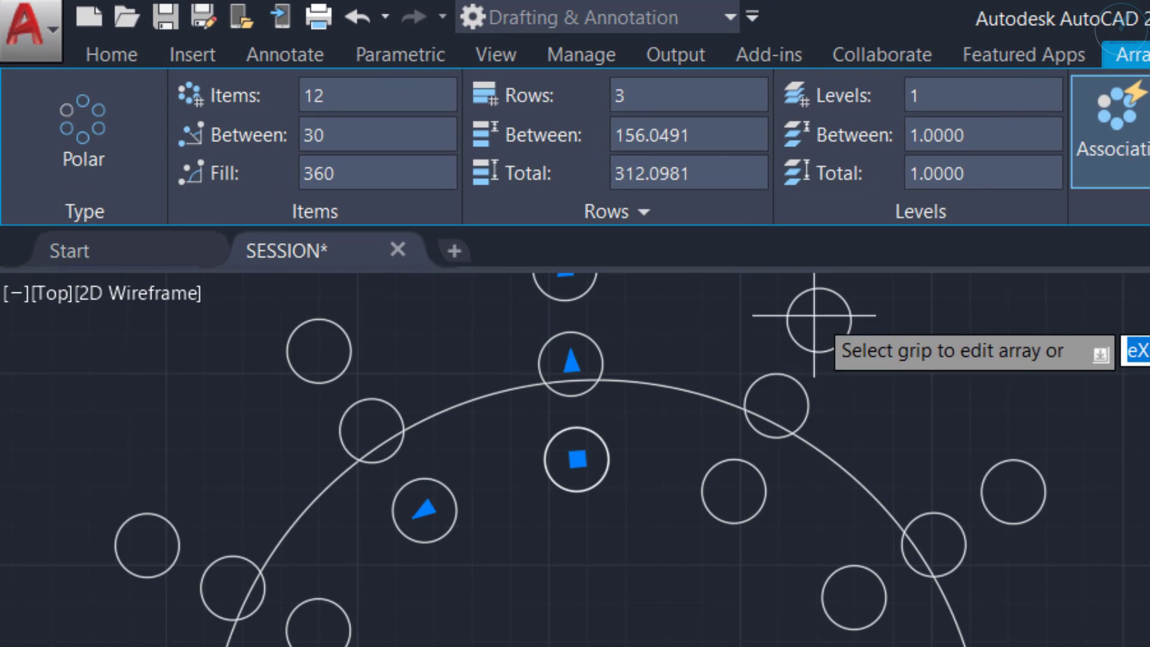
Set the spacing between the polar array's rows to 250 and finish the array
click(724, 136)
text(2)
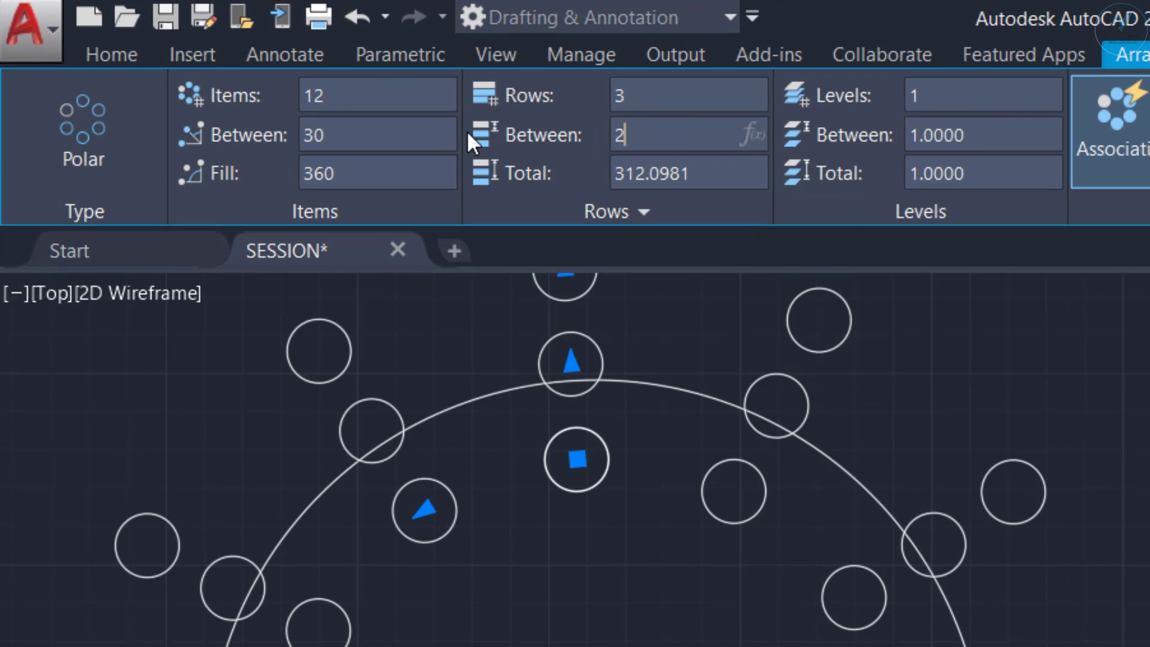
text(50)
key(Return)
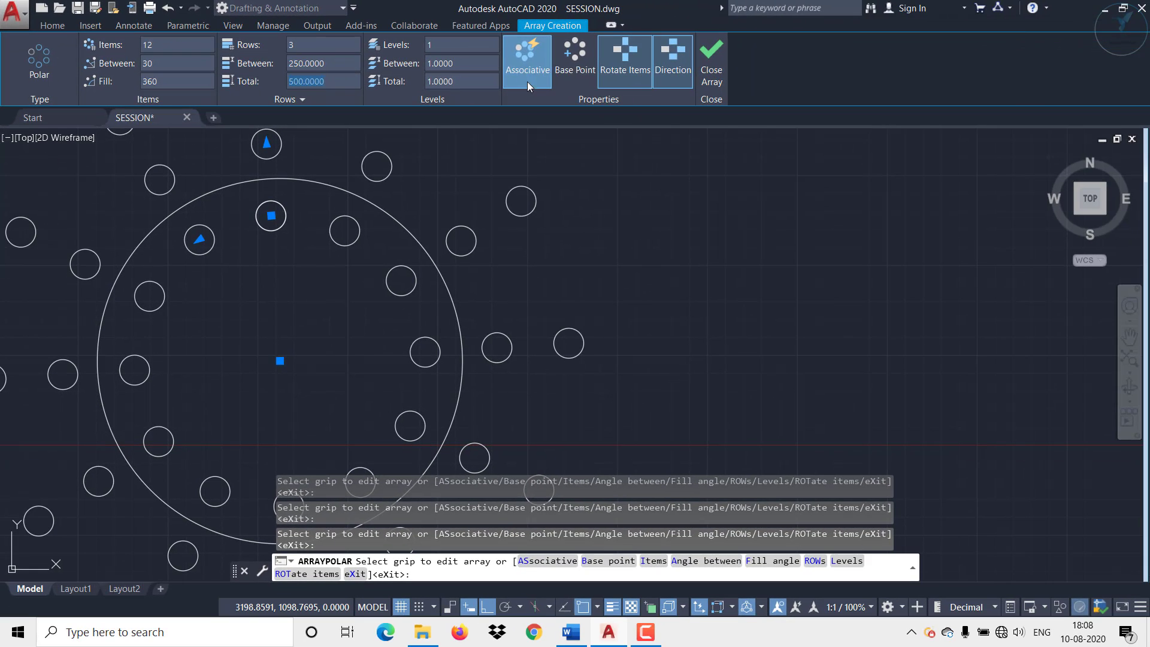
click(713, 74)
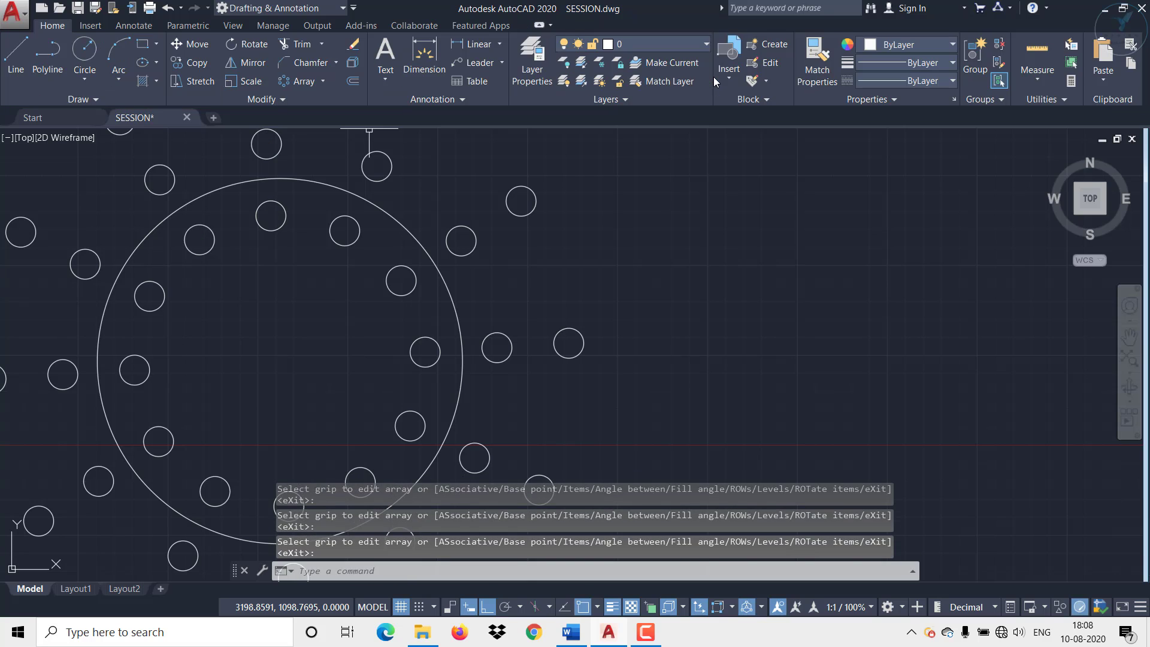
Examine the finished polar array's rings of circles and how they are selected as one array object
scroll(525, 302, down, 4)
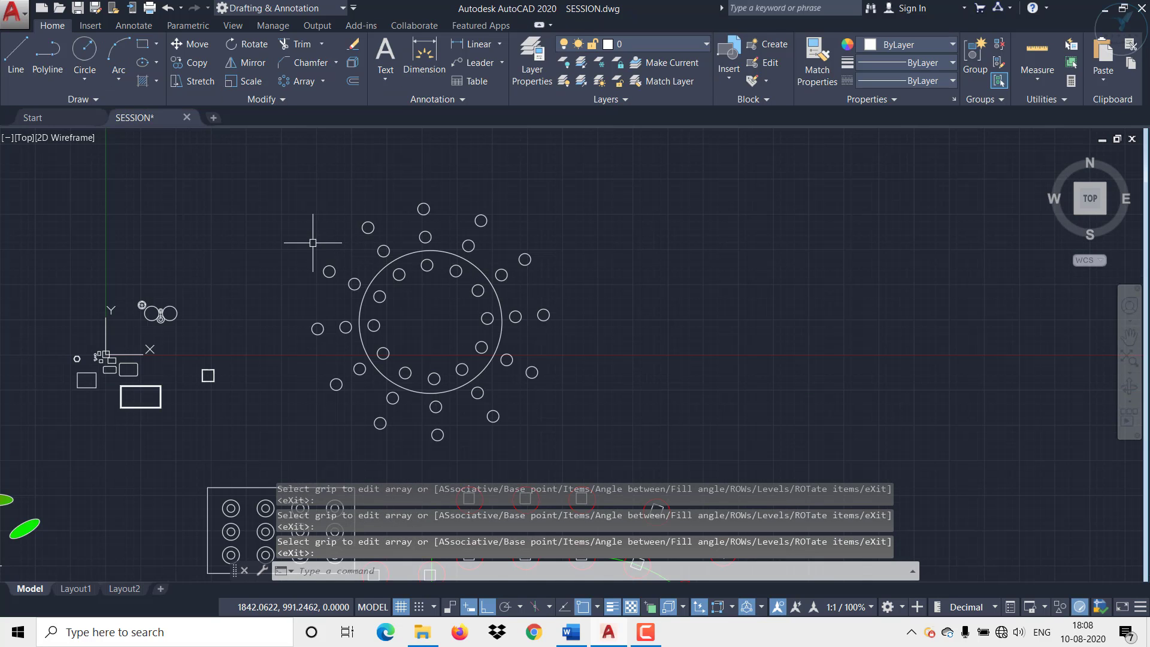
scroll(483, 416, up, 2)
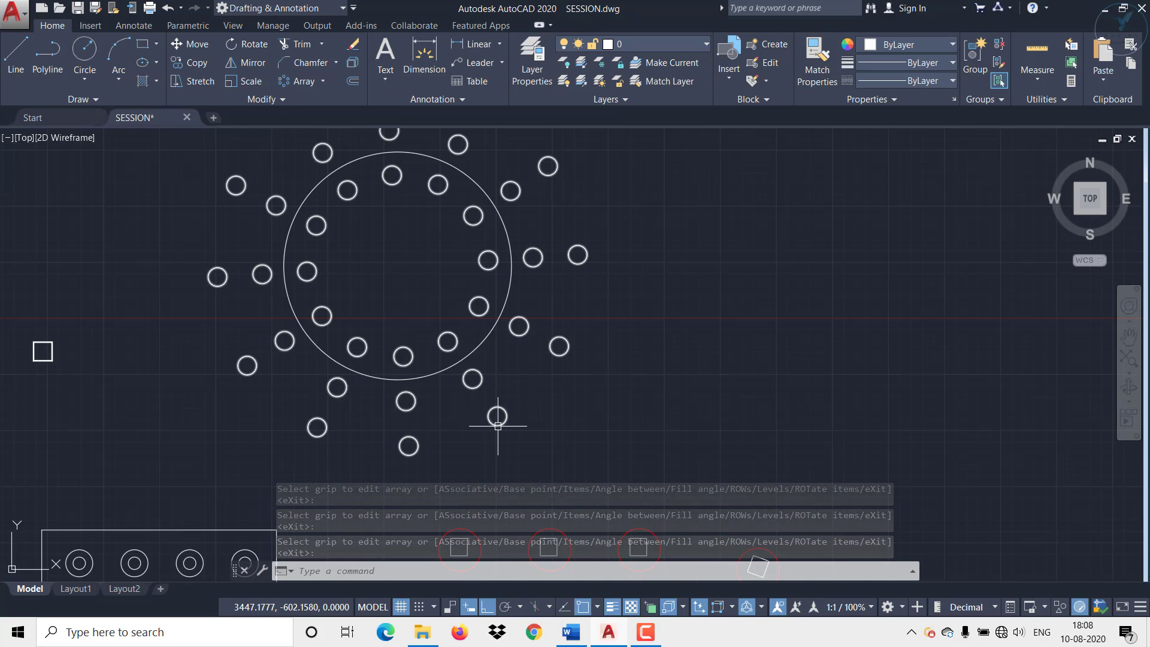
scroll(332, 329, down, 3)
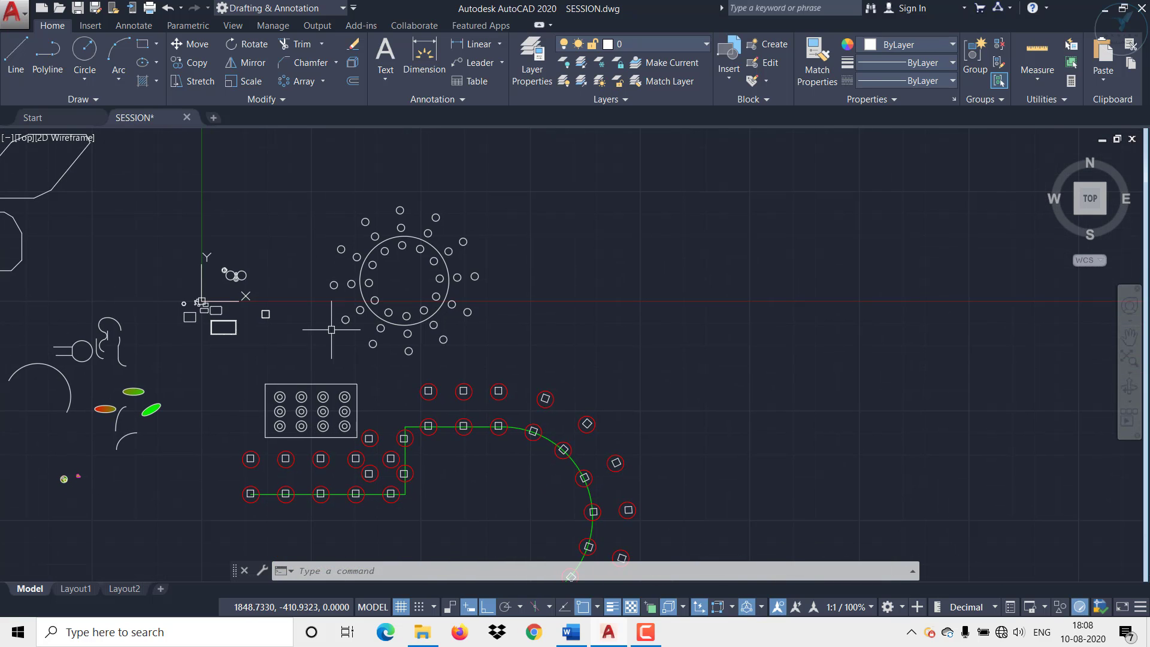
scroll(389, 261, up, 6)
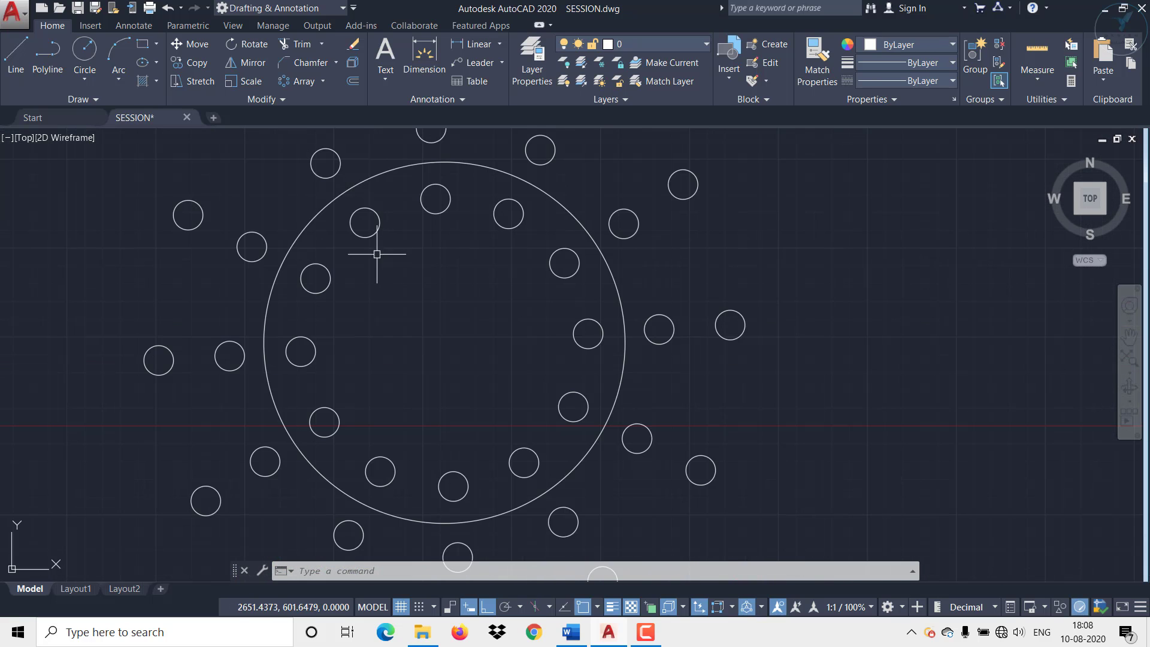
mouse_move(348, 252)
middle_down()
mouse_move(365, 312)
mouse_move(381, 292)
middle_up()
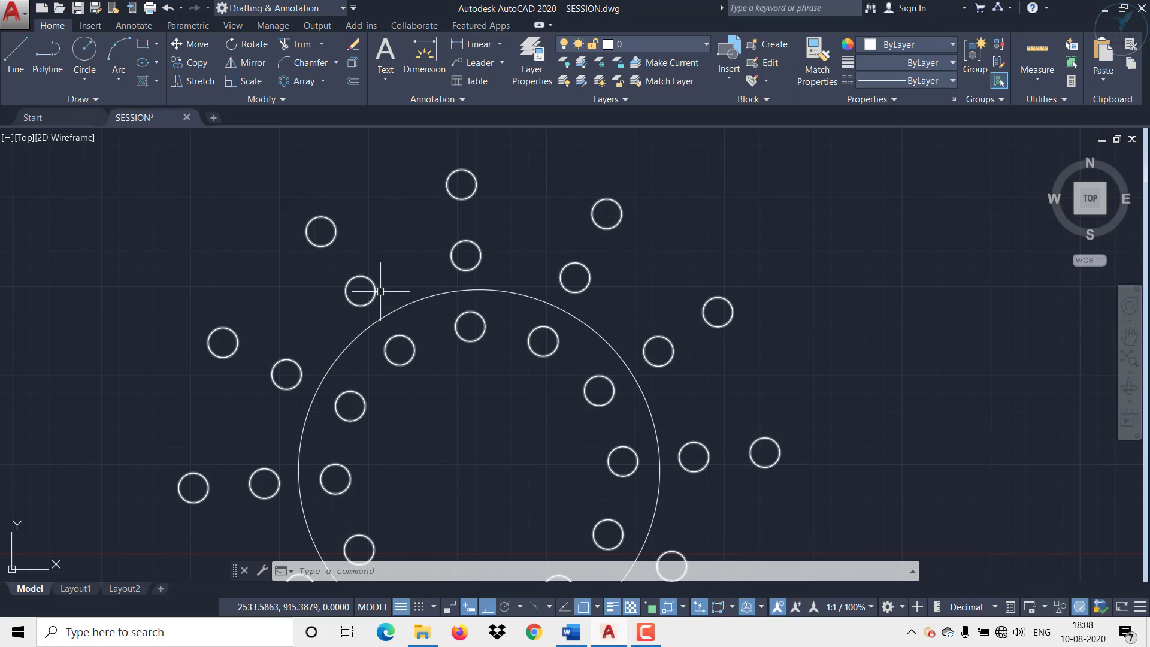
click(464, 270)
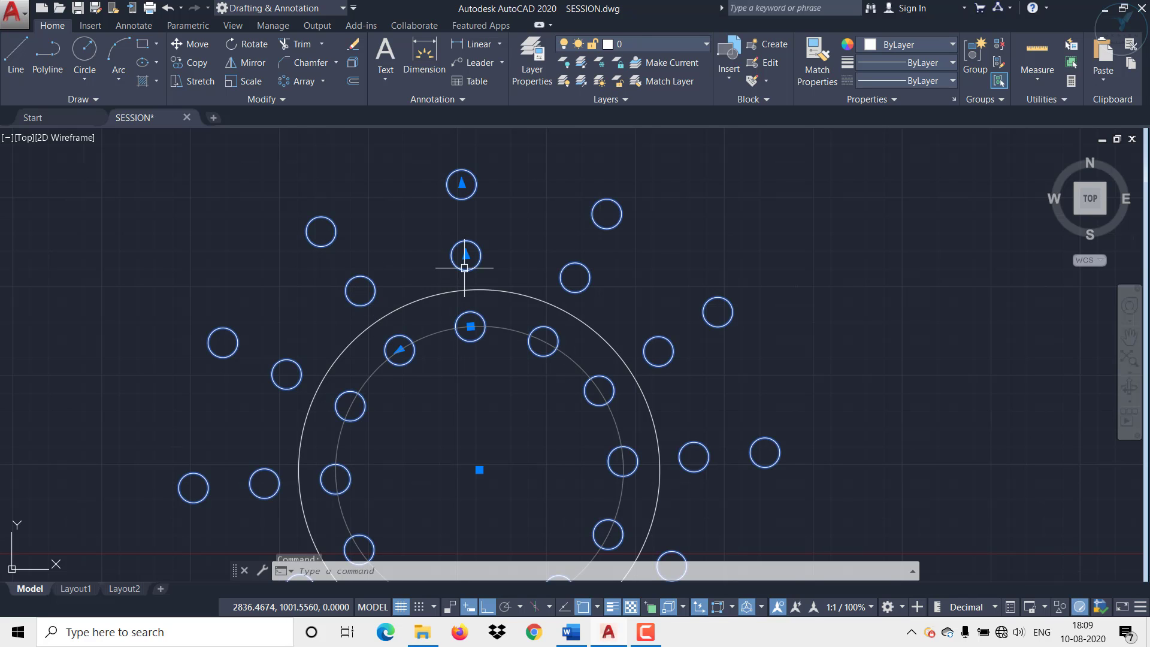
click(761, 69)
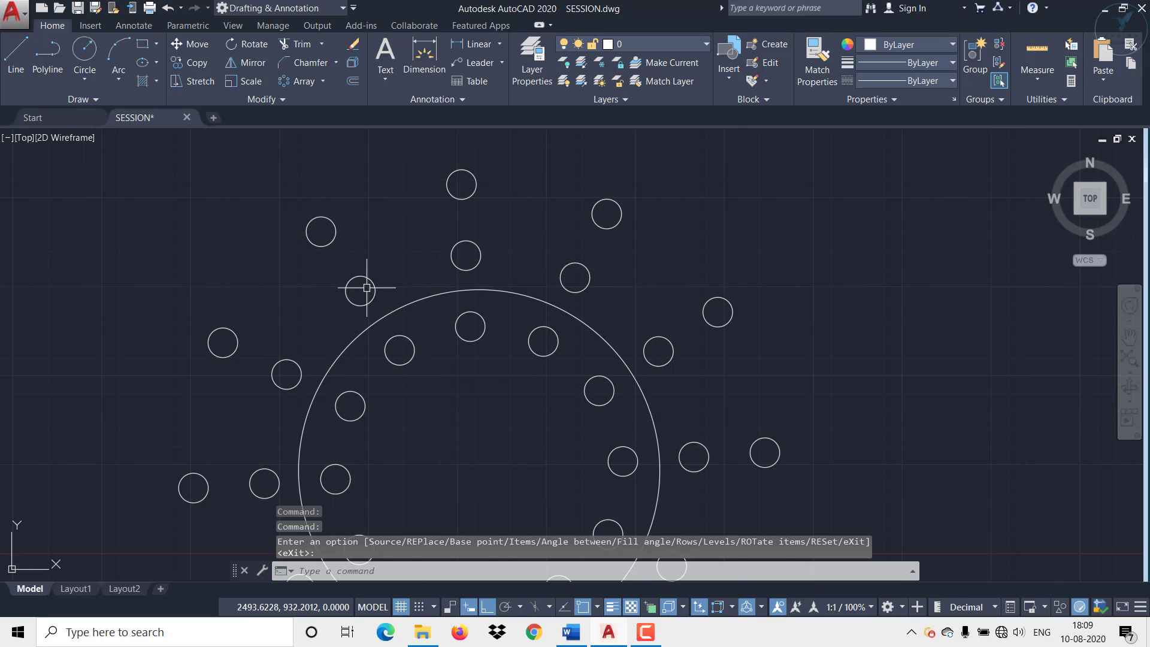
click(460, 265)
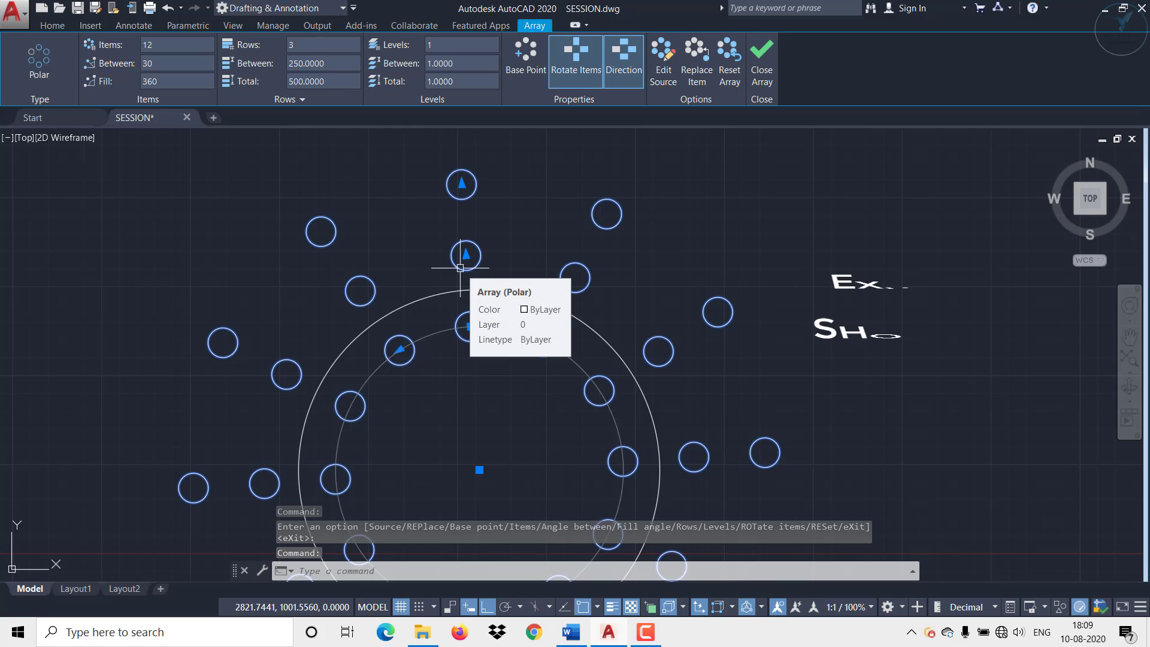
key(Escape)
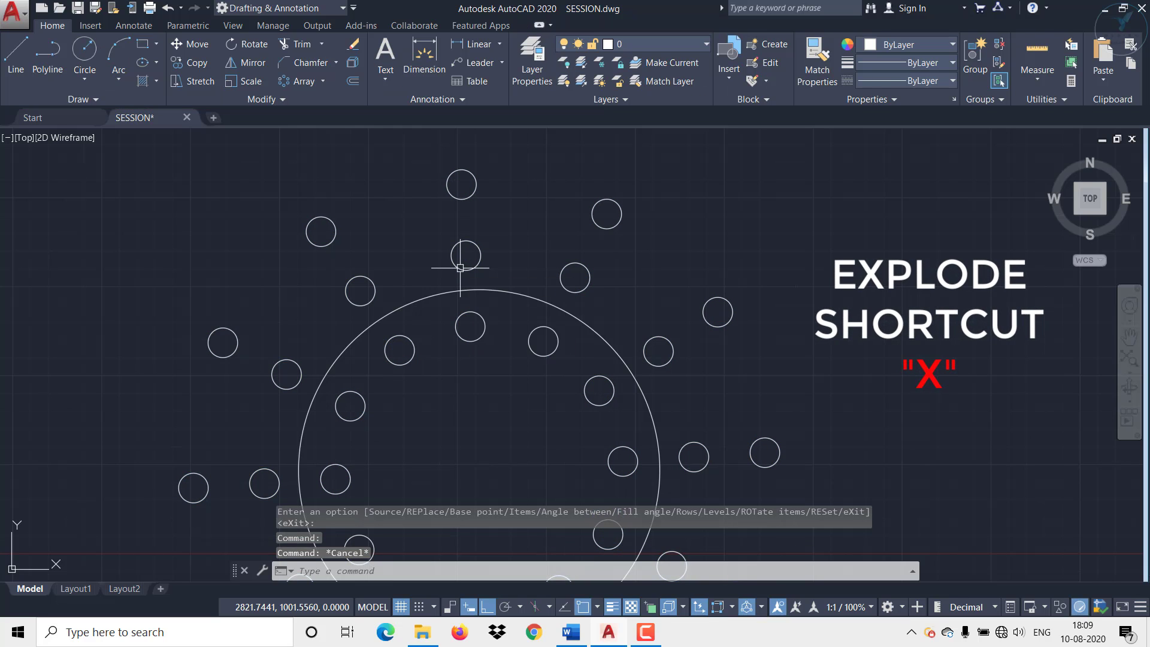
Explode the polar array into separate circles
text(X)
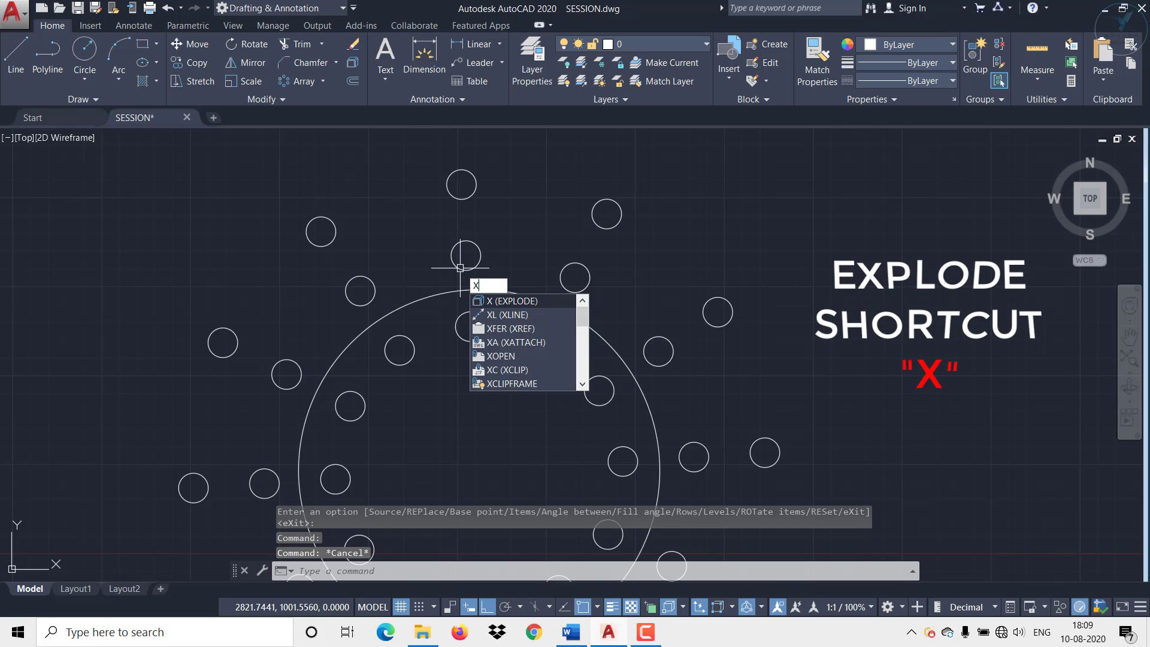
key(Return)
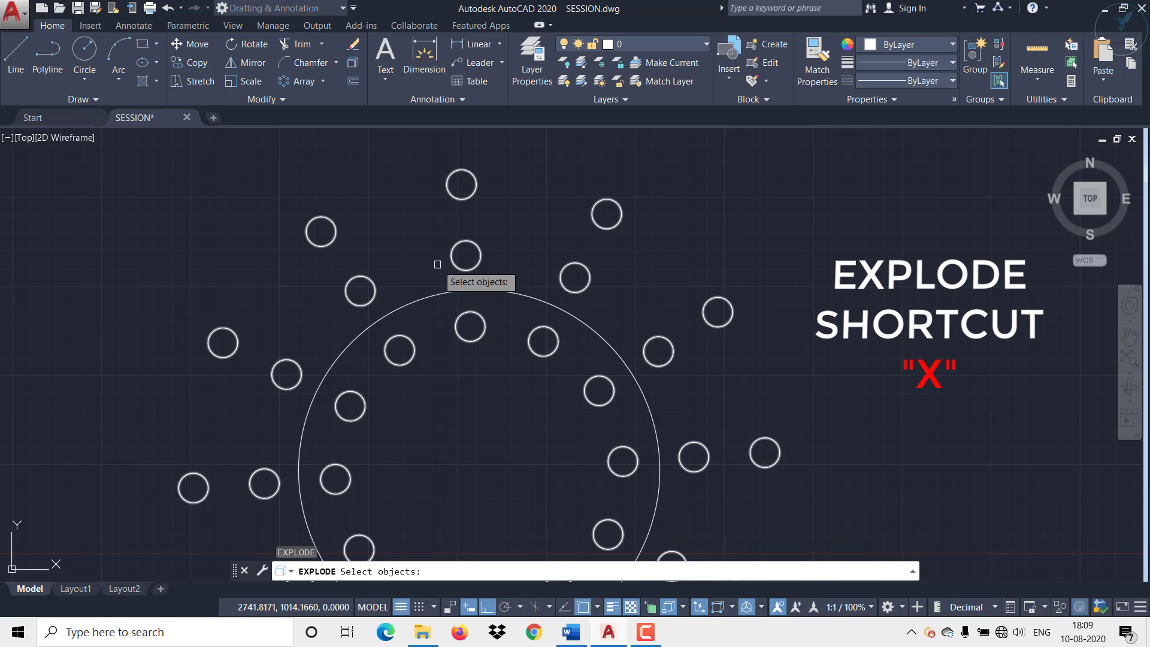
click(454, 260)
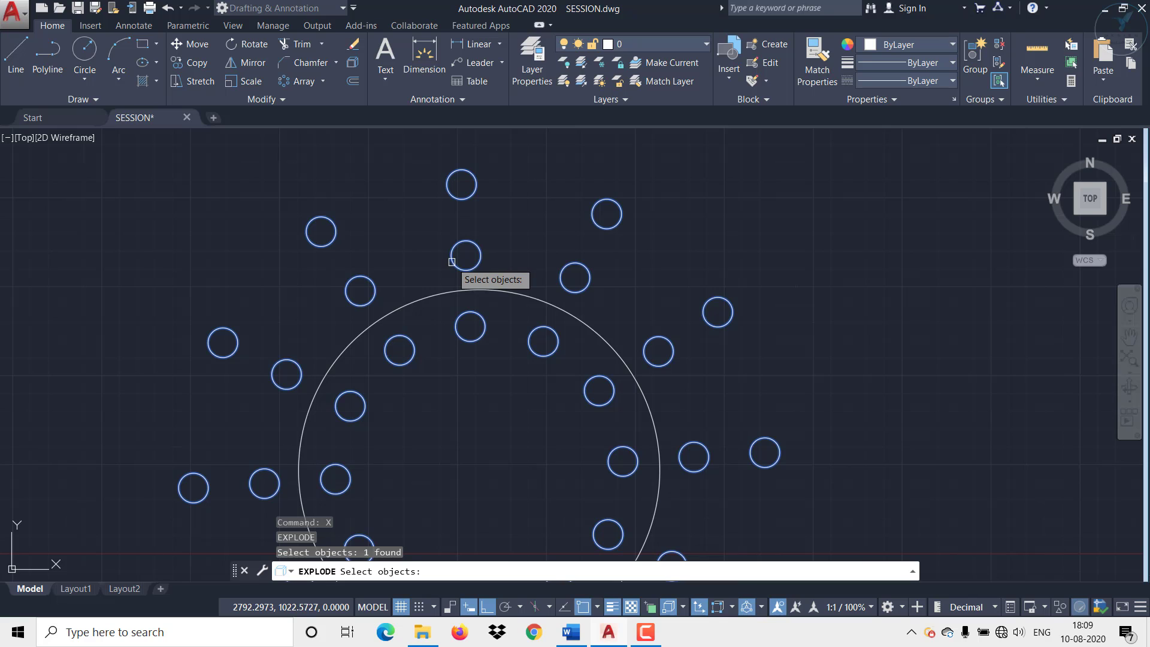
key(Return)
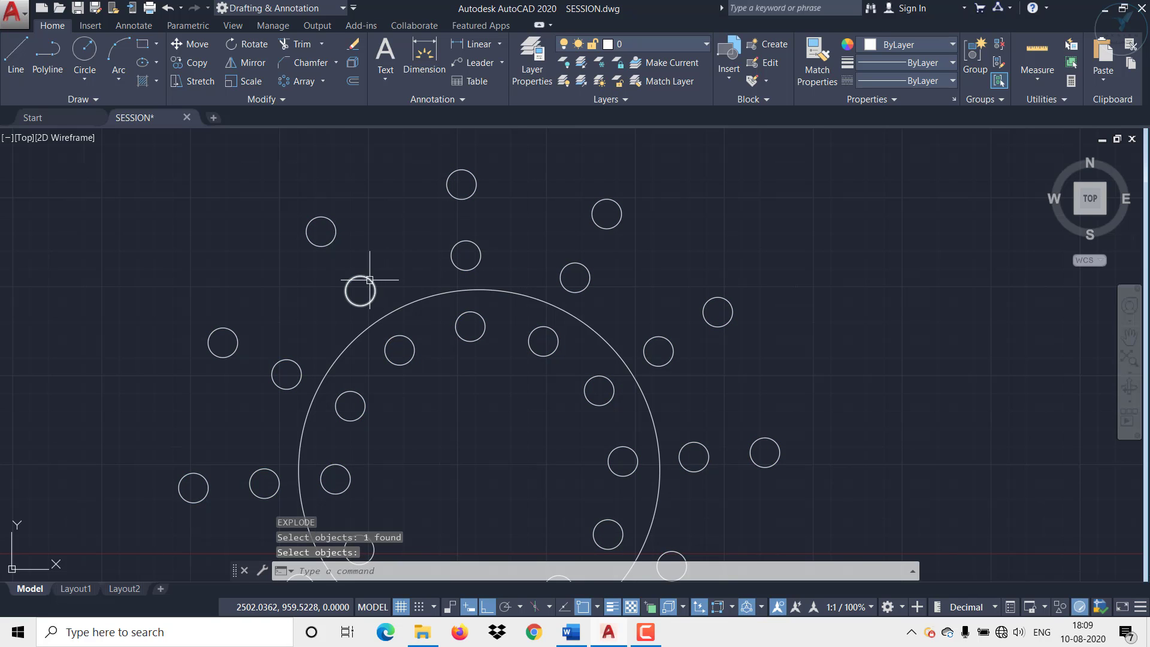
Delete two neighbouring small circles of the middle ring, just above the large circle's upper edge
scroll(491, 267, up, 2)
click(491, 265)
click(277, 285)
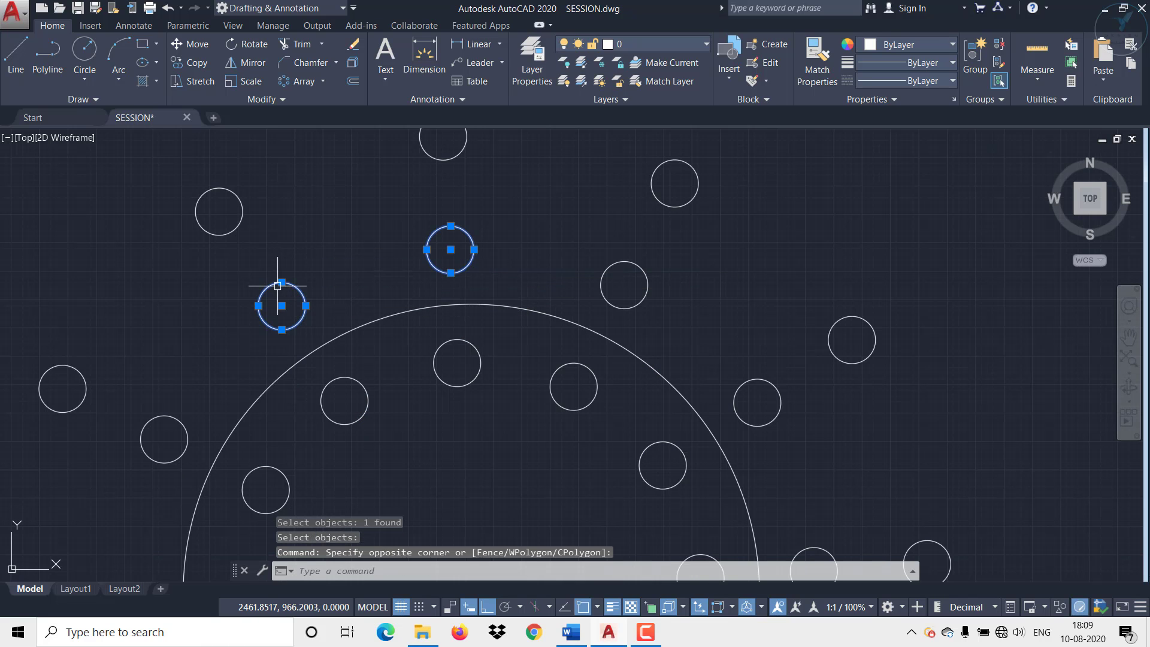
key(Delete)
scroll(323, 291, down, 4)
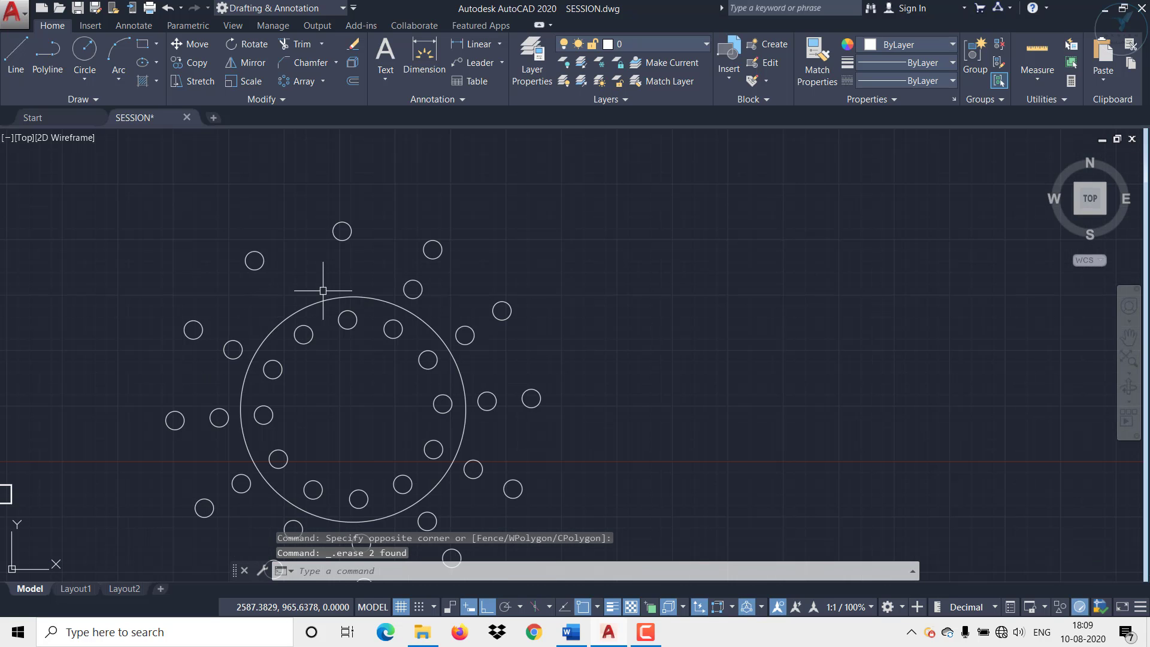
middle_drag(364, 415, 356, 291)
scroll(358, 318, down, 4)
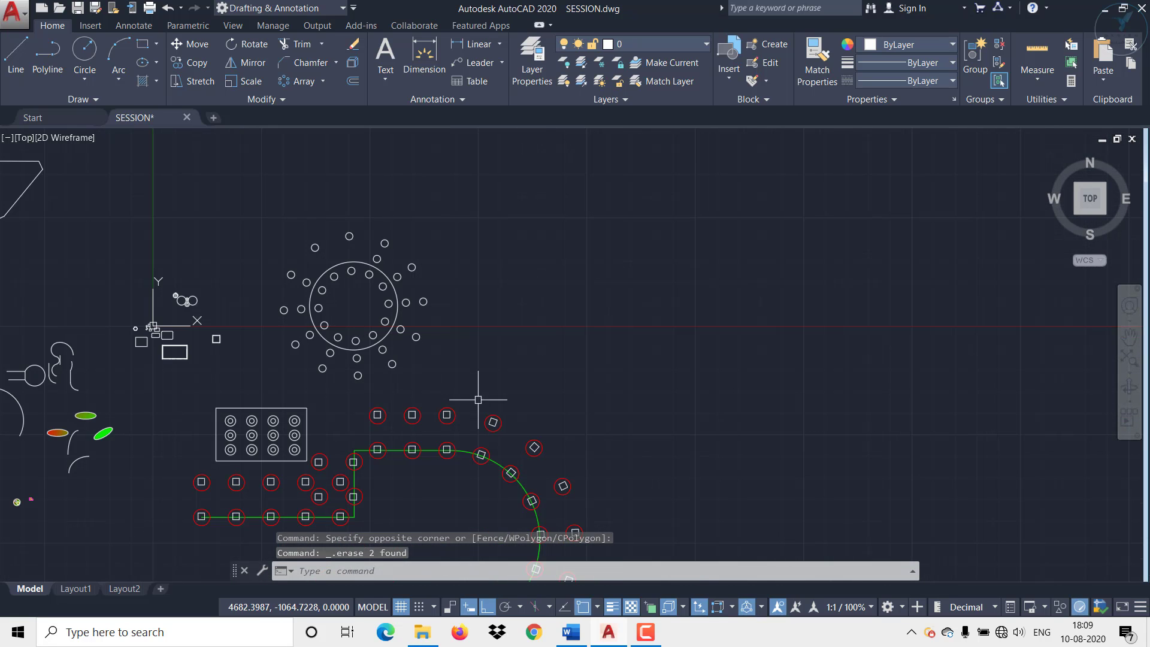
middle_drag(474, 401, 439, 357)
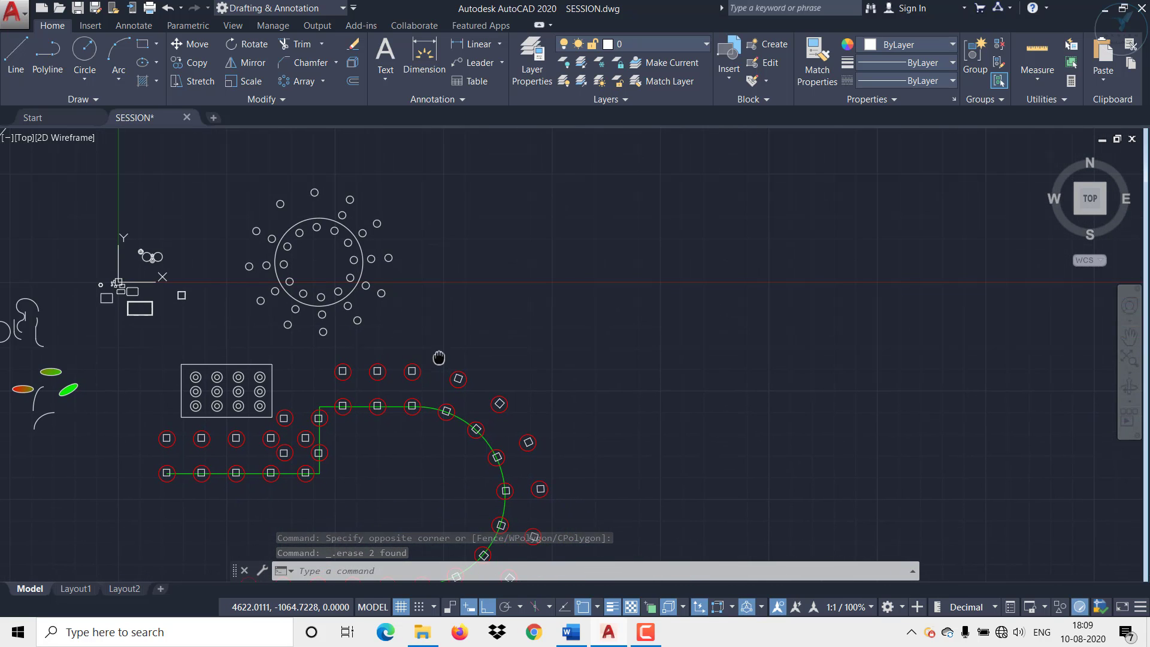
click(323, 82)
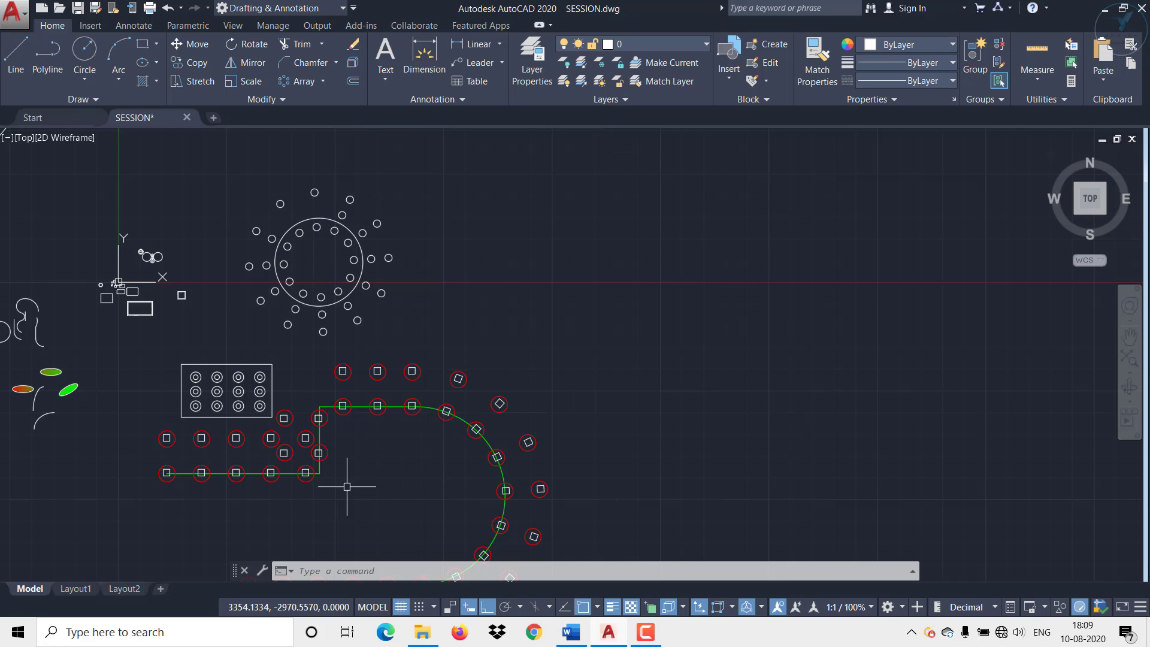
Draw a circle in the empty area to the left of the path array
scroll(296, 483, up, 2)
middle_drag(138, 516, 593, 199)
scroll(421, 389, up, 4)
middle_drag(314, 264, 351, 427)
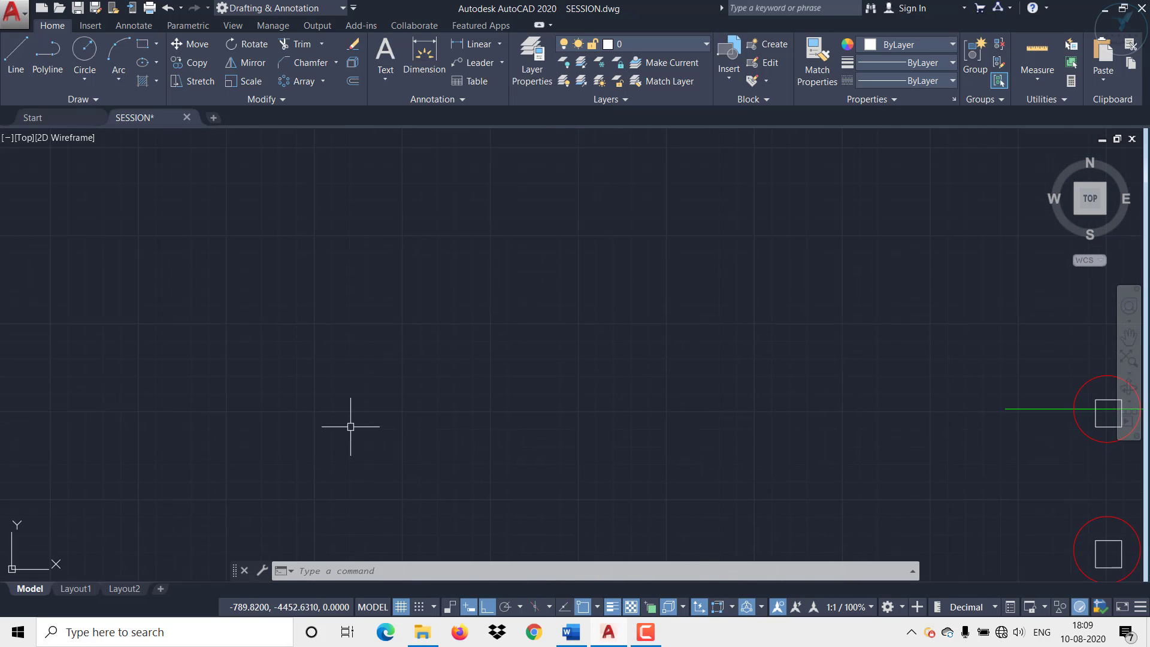
scroll(263, 298, up, 2)
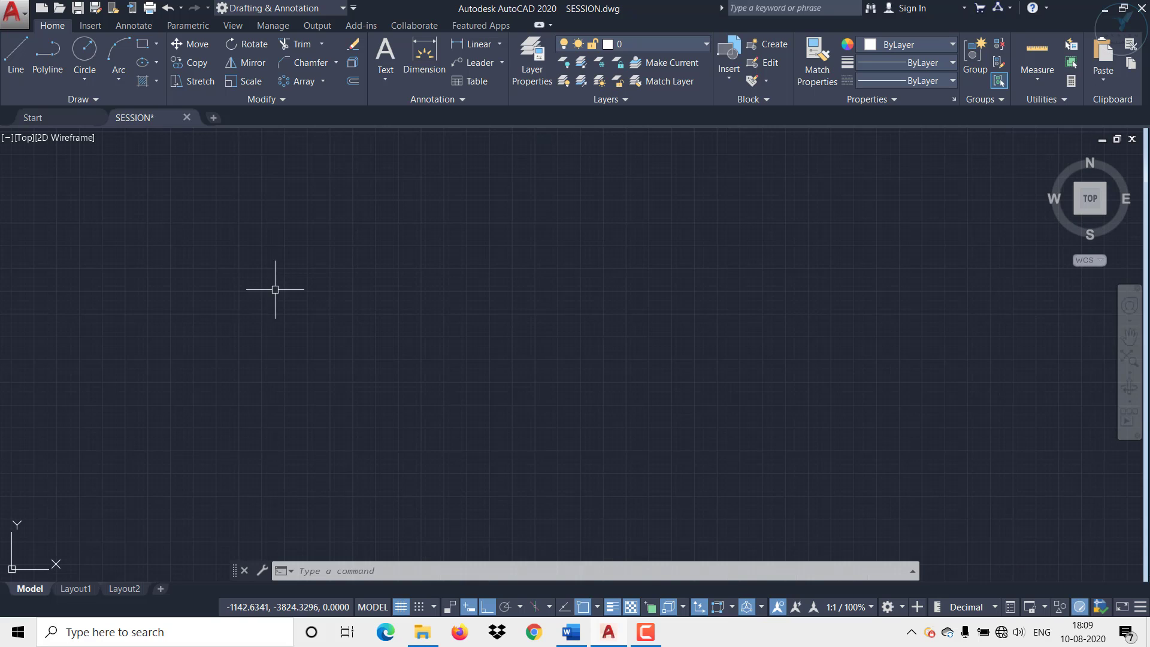
click(84, 51)
click(209, 326)
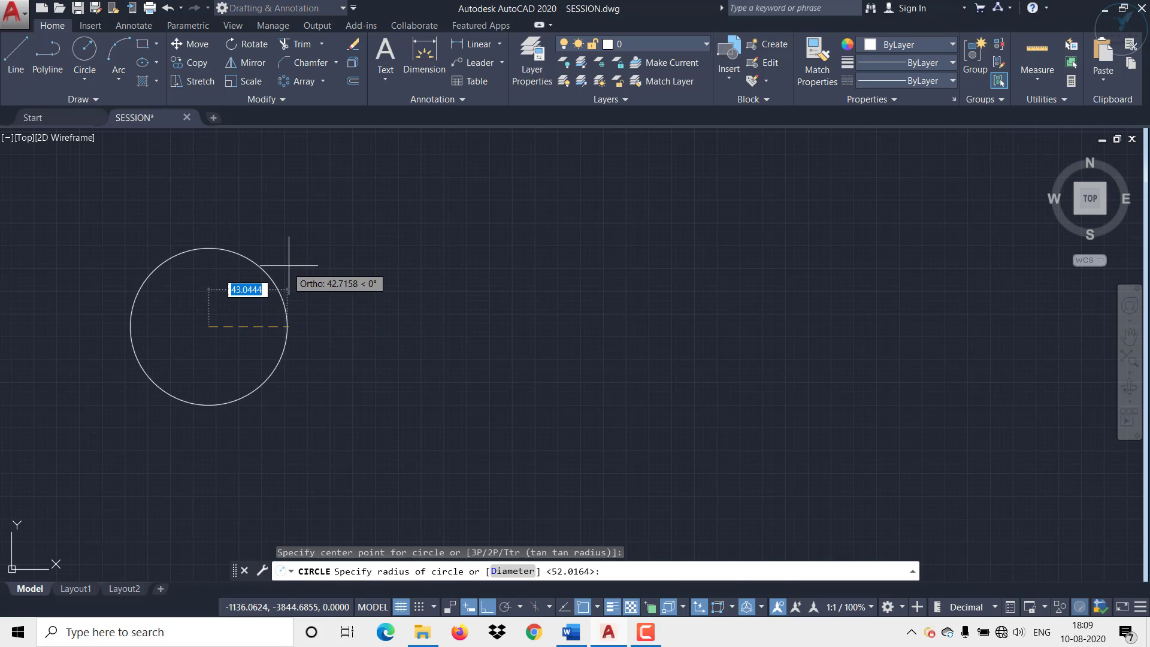
click(320, 235)
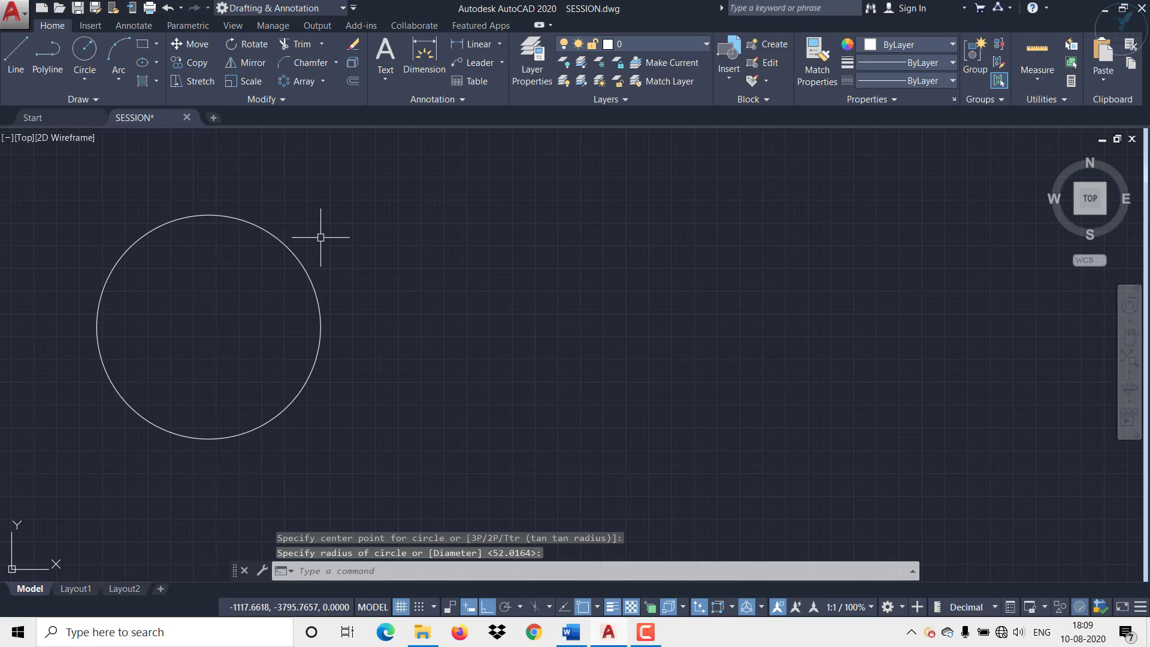
Draw a rectangle to the right of the new circle
click(144, 49)
click(486, 383)
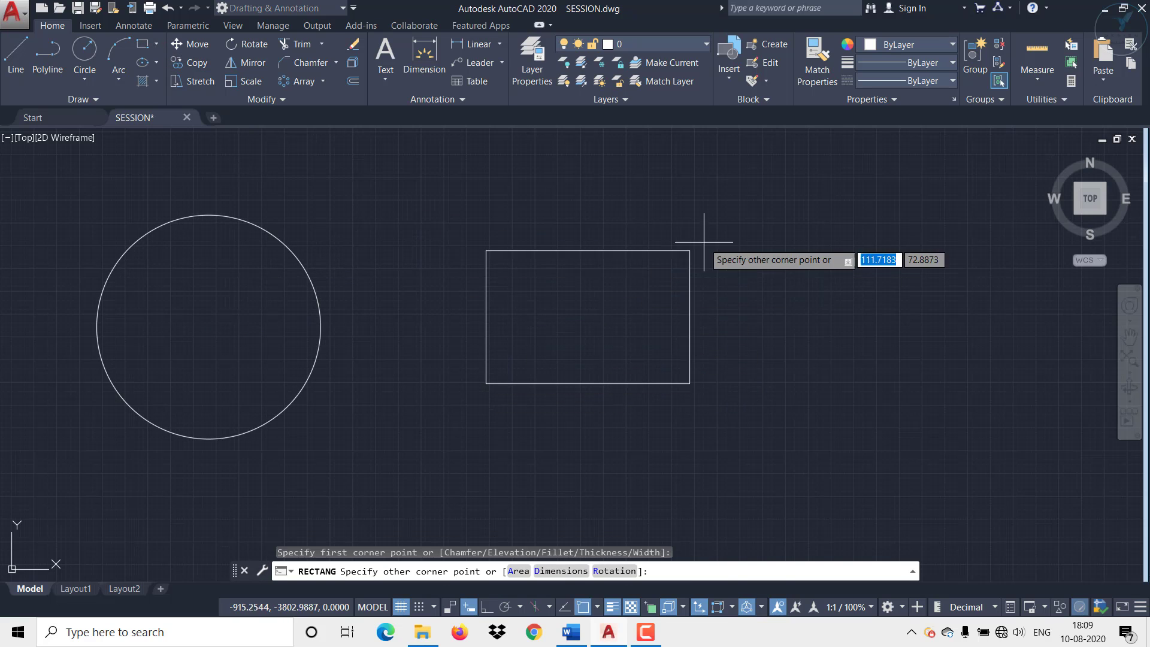
click(780, 161)
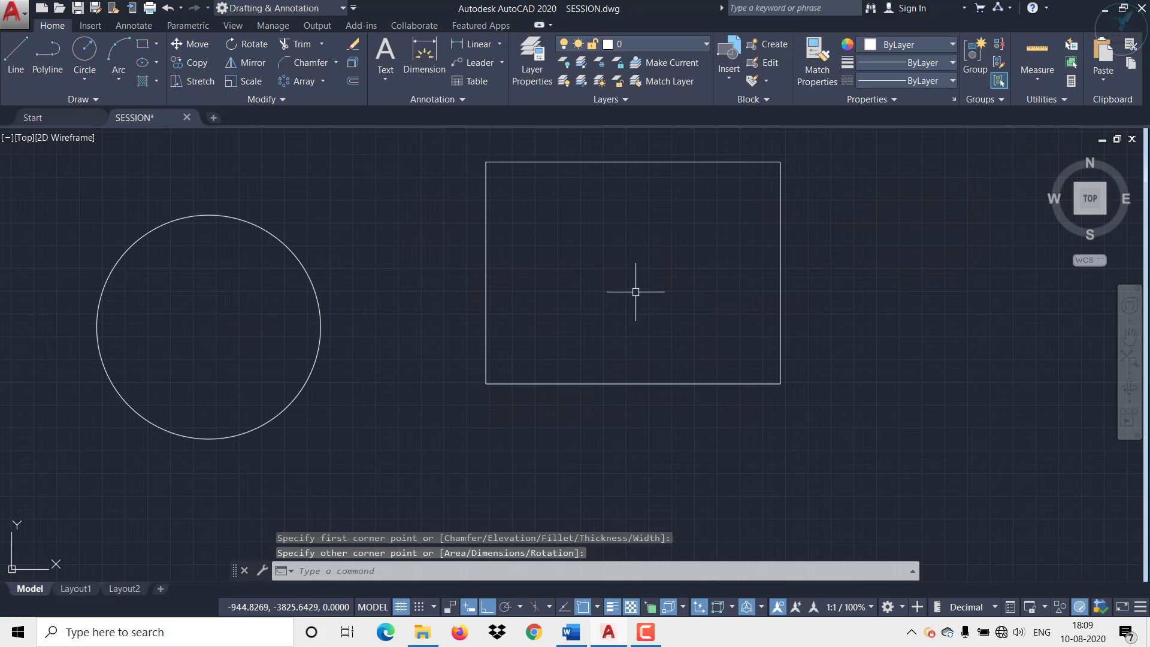
Draw a three-point arc below the rectangle, bulging downward
click(120, 78)
click(154, 106)
middle_drag(548, 452, 409, 328)
click(306, 458)
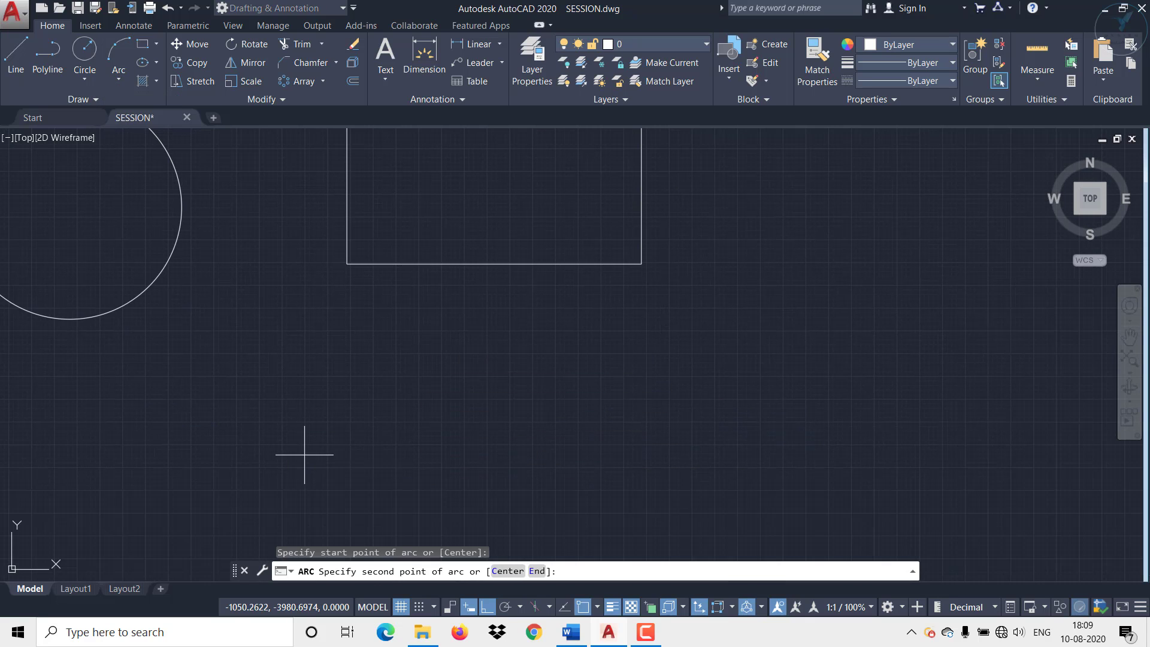
click(611, 416)
click(611, 366)
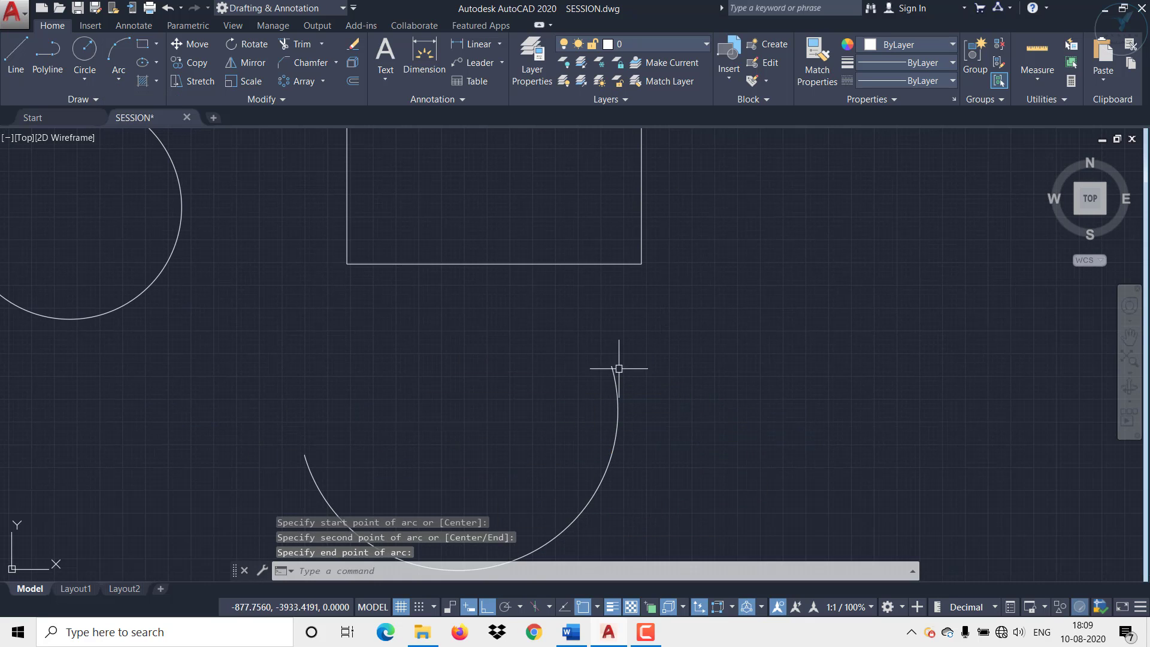
Draw a horizontal line below the circle, to the left of the arc
middle_drag(703, 390, 824, 448)
click(16, 63)
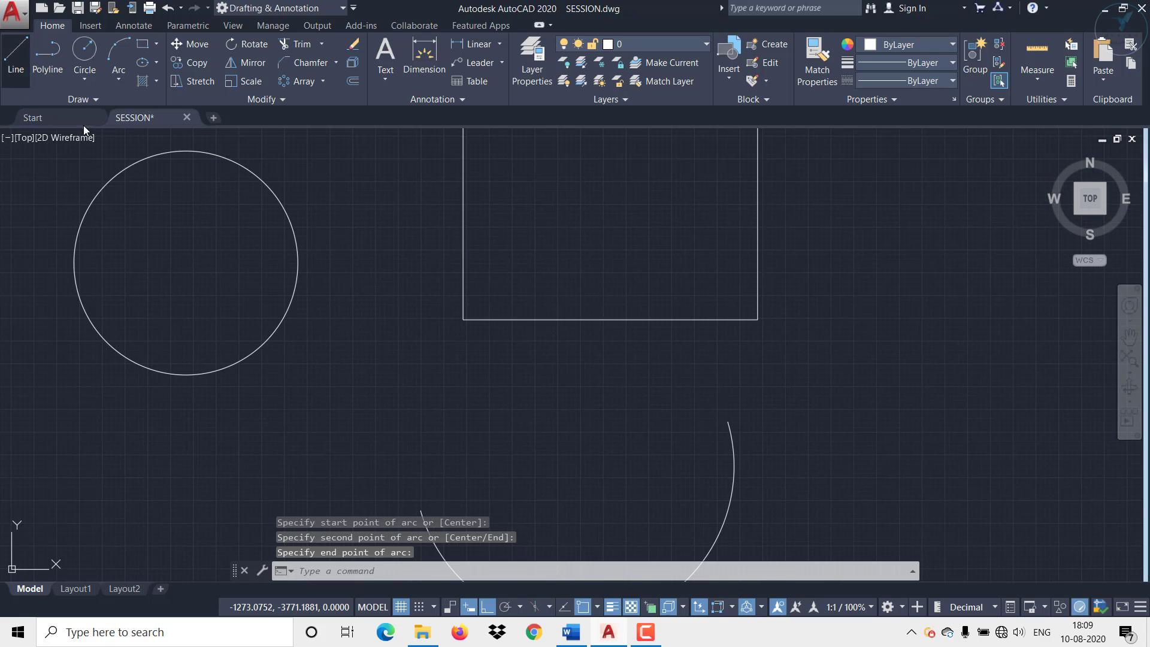
click(139, 556)
click(324, 436)
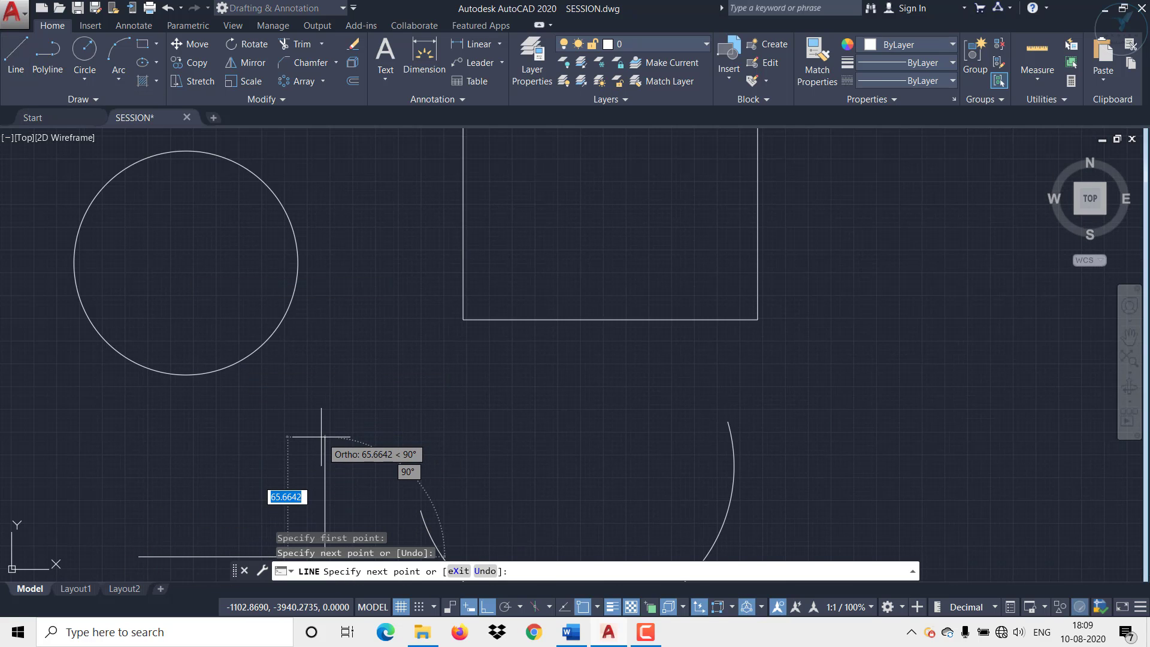
key(Escape)
Offset the circle outward three times in succession at a distance of 10 to form concentric rings
scroll(325, 435, down, 2)
middle_drag(329, 429, 342, 385)
click(367, 84)
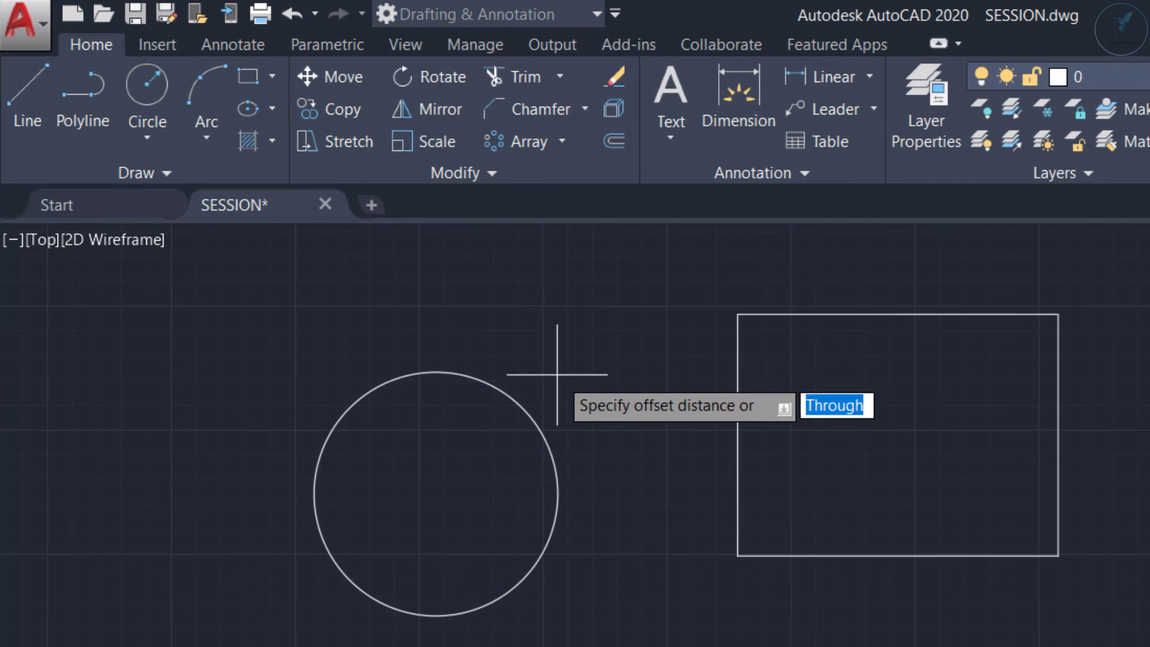
text(1)
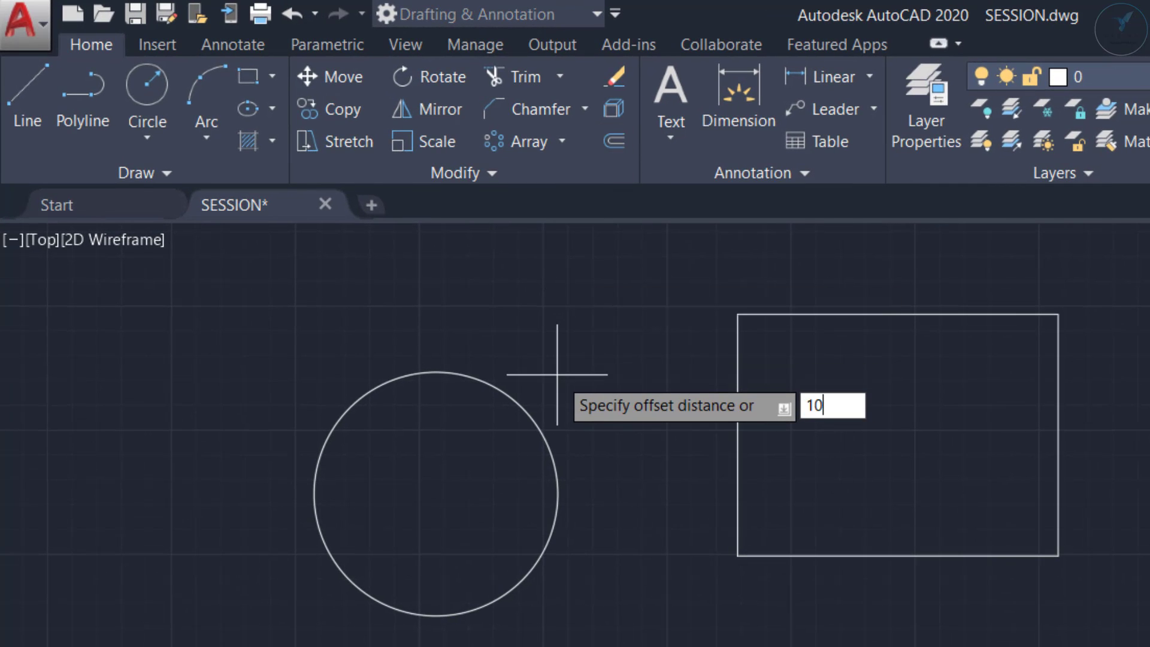
text(0)
key(Return)
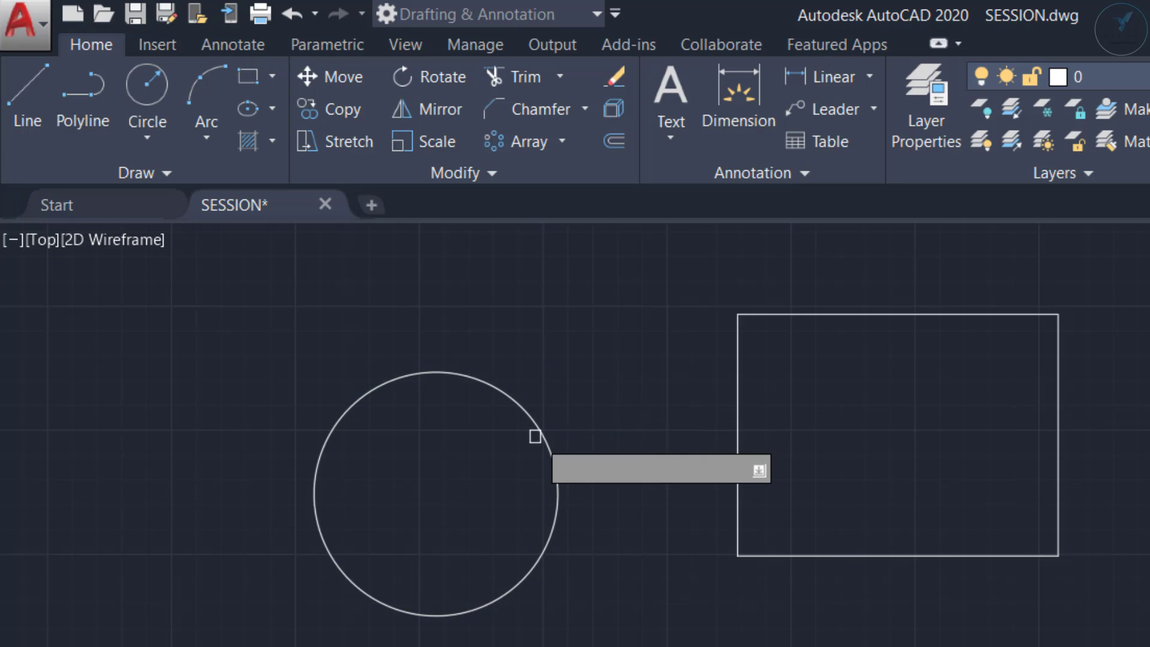
click(535, 437)
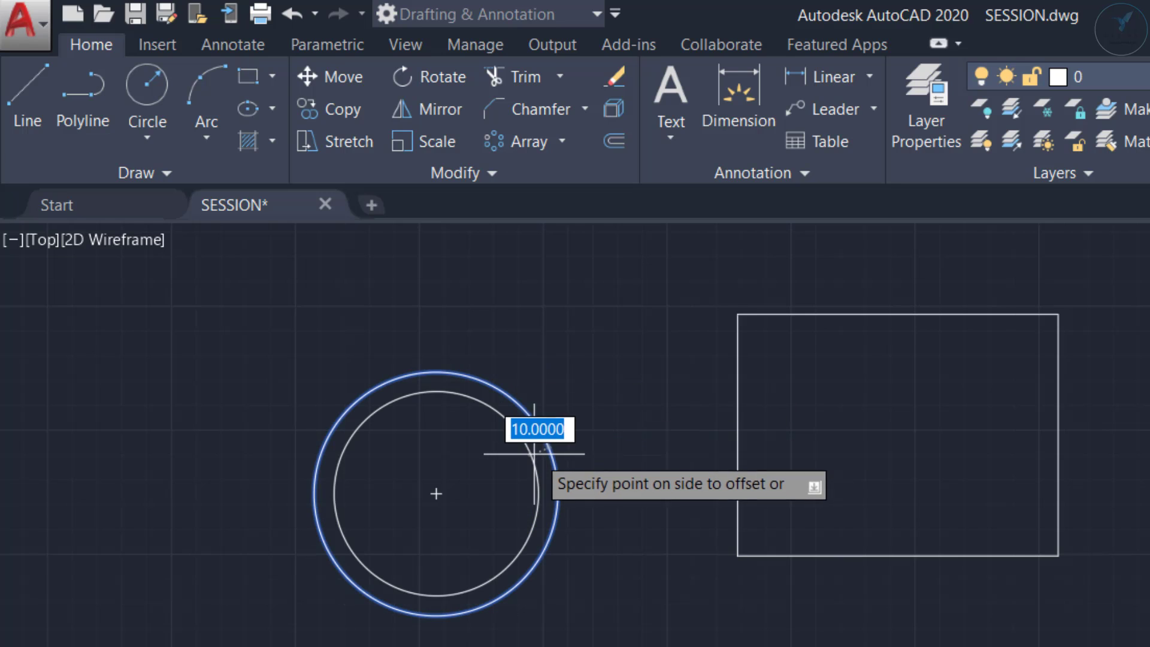
click(560, 421)
click(562, 418)
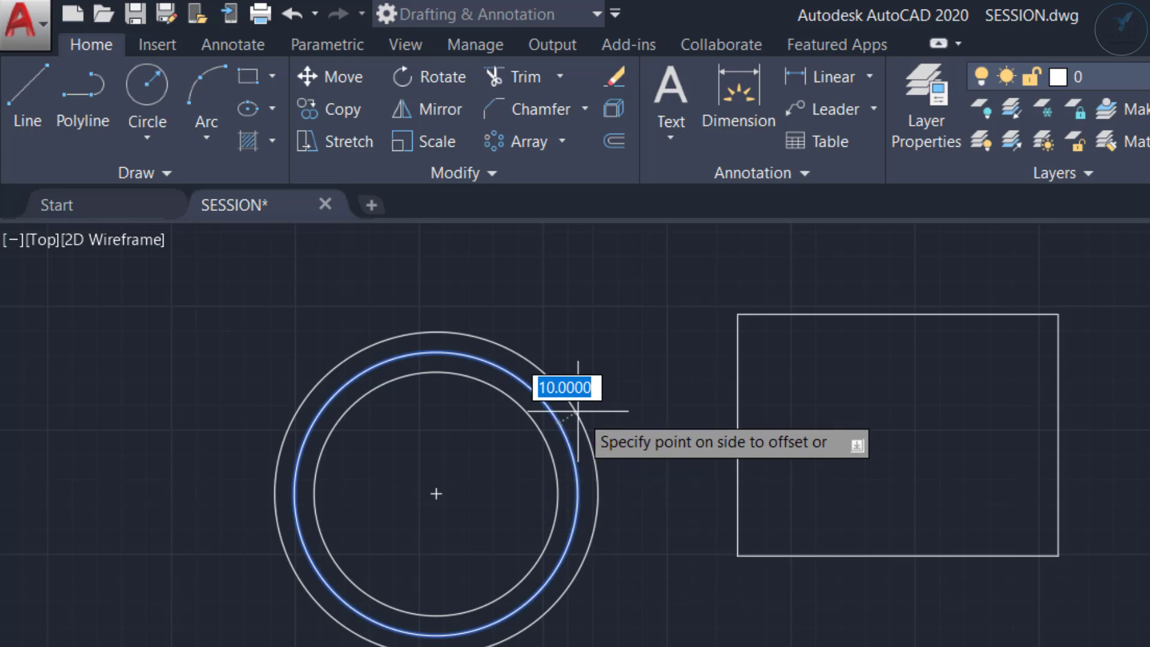
click(580, 410)
click(584, 405)
click(593, 391)
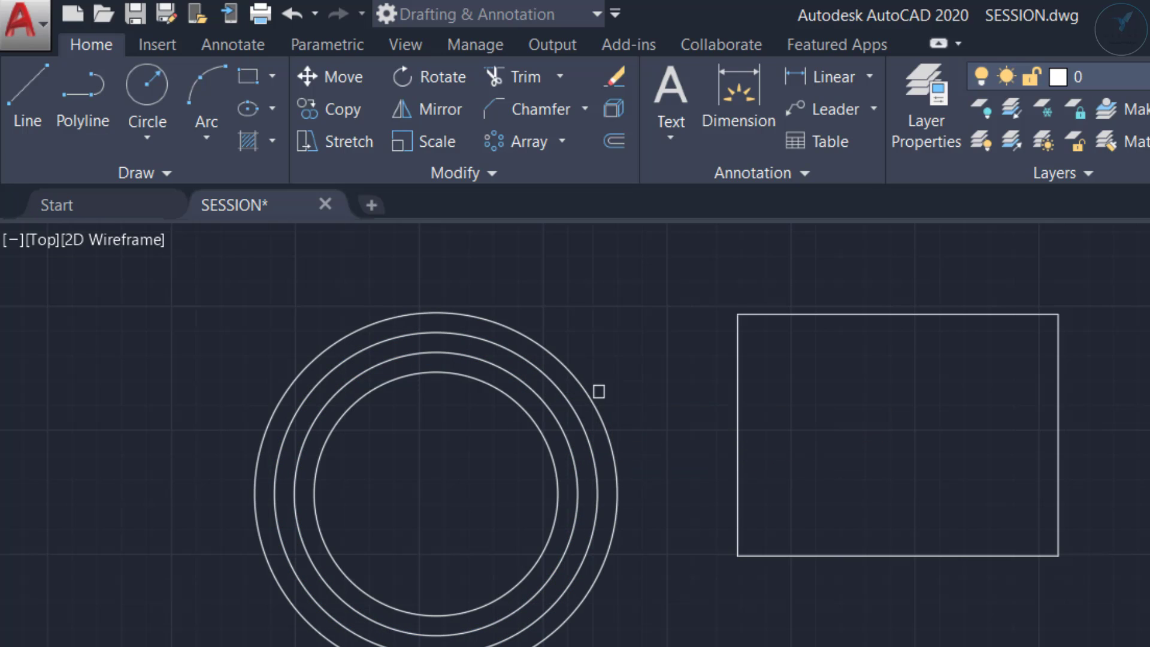
Offset the rectangle outward by 15 and the same original rectangle inward by 10
click(736, 416)
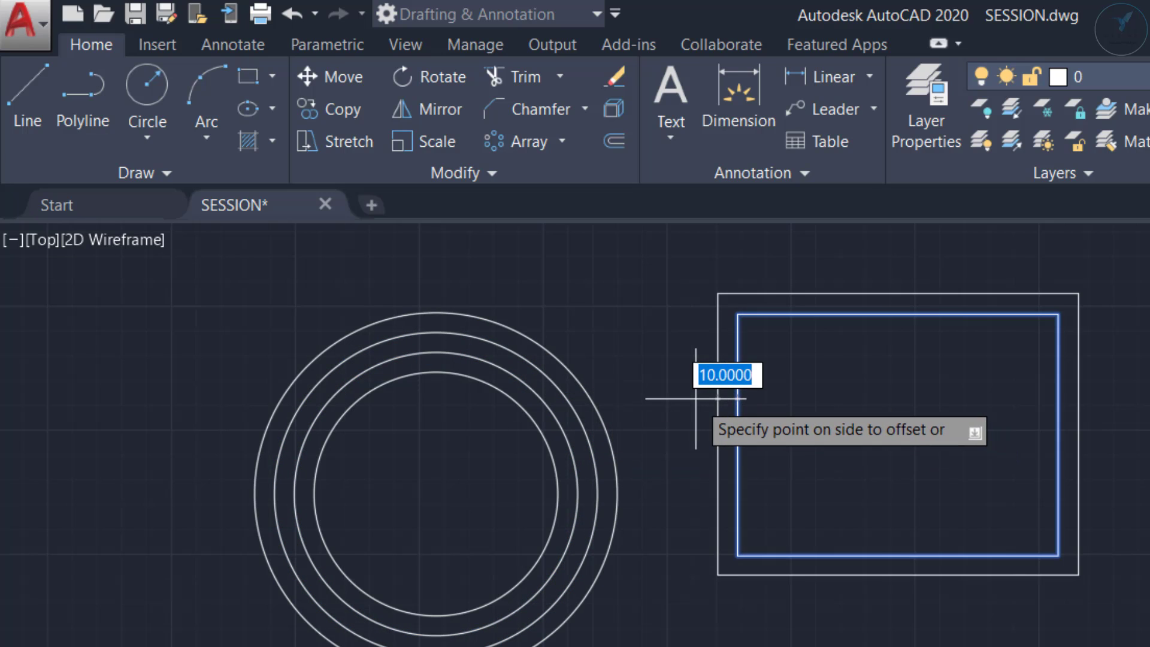
text(15)
key(Return)
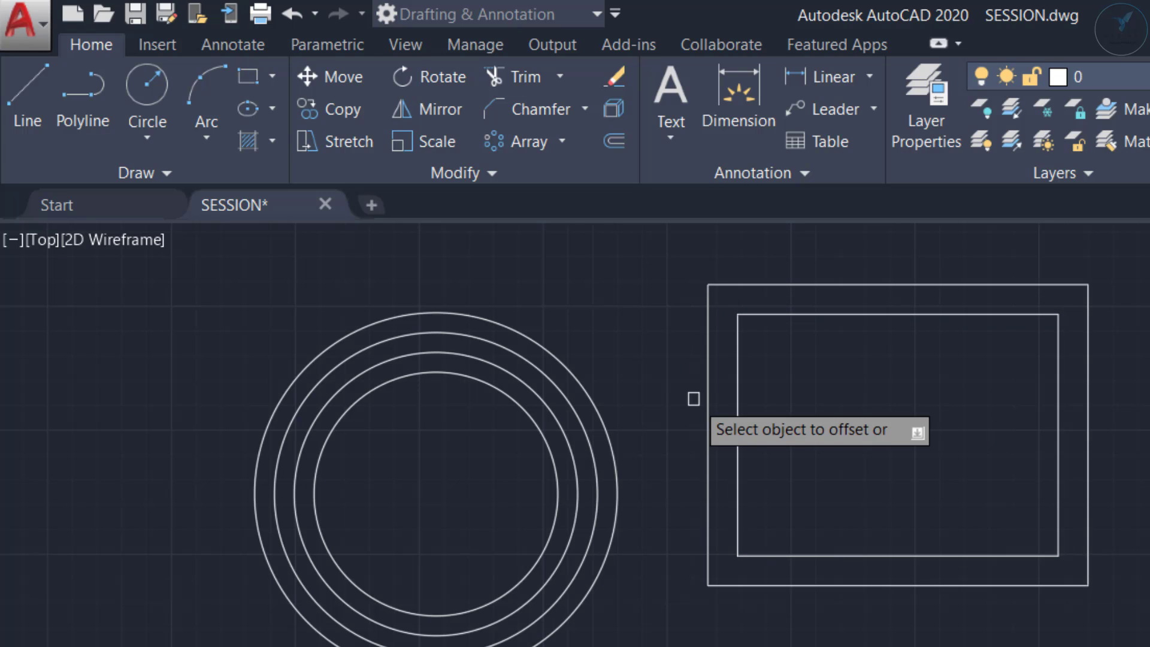
click(788, 560)
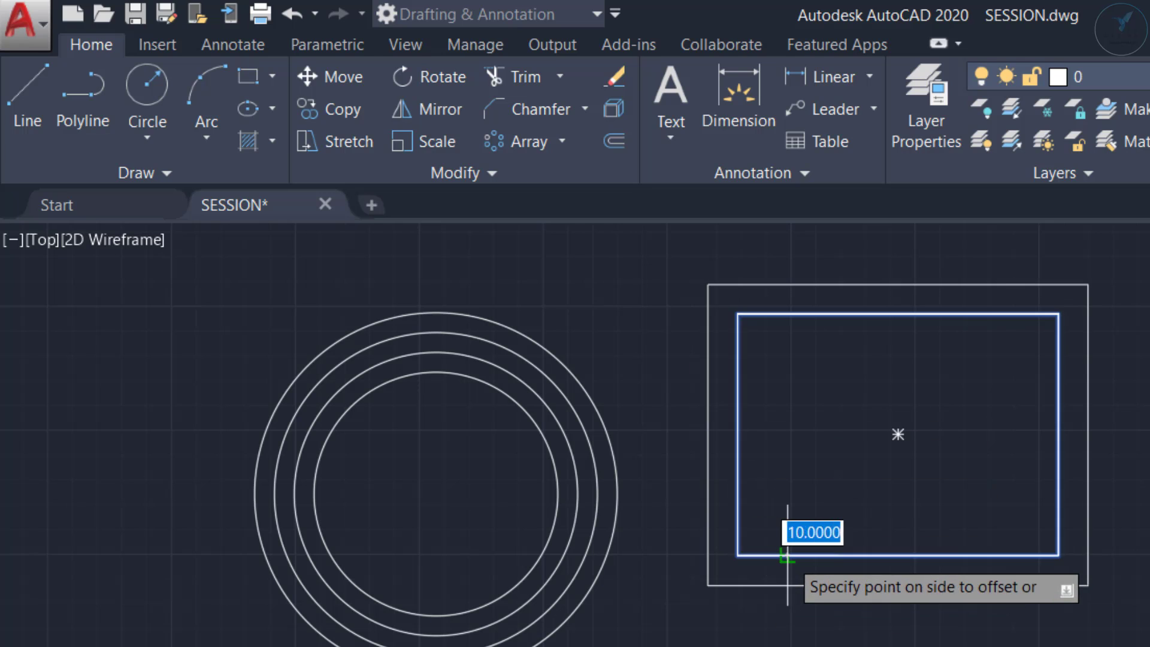
click(804, 489)
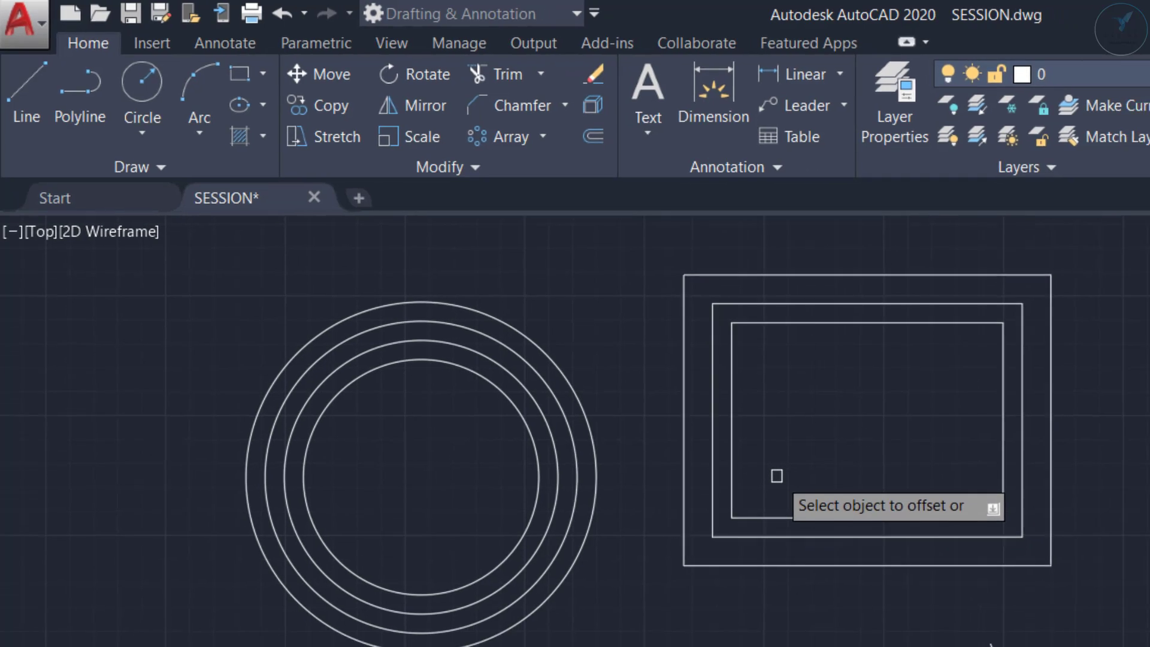
Offset the arc below the rectangle at a distance of 10
click(579, 442)
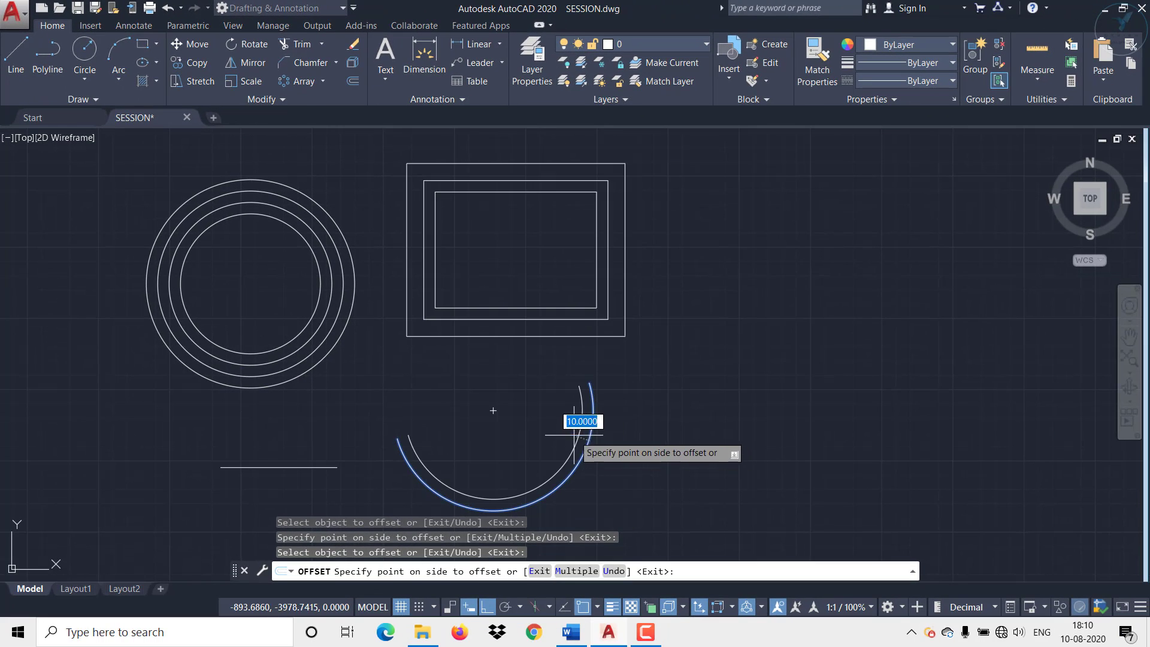
Offset the arc at 10 units spacing to make two arcs inside it and one outside
click(574, 435)
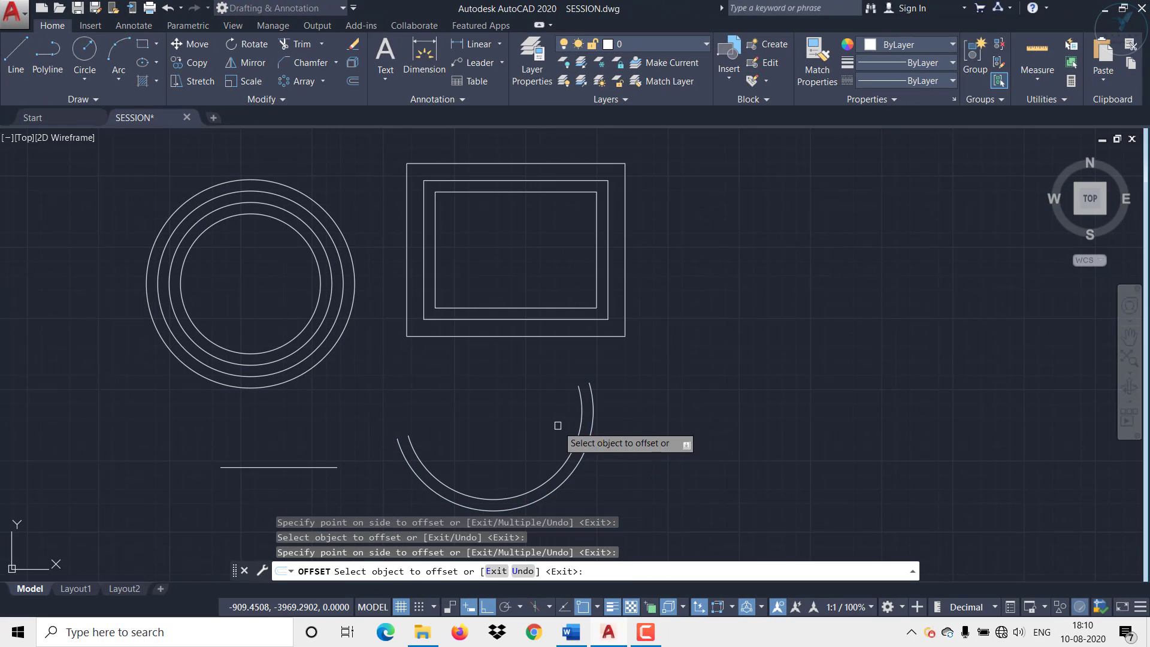
click(579, 459)
click(554, 419)
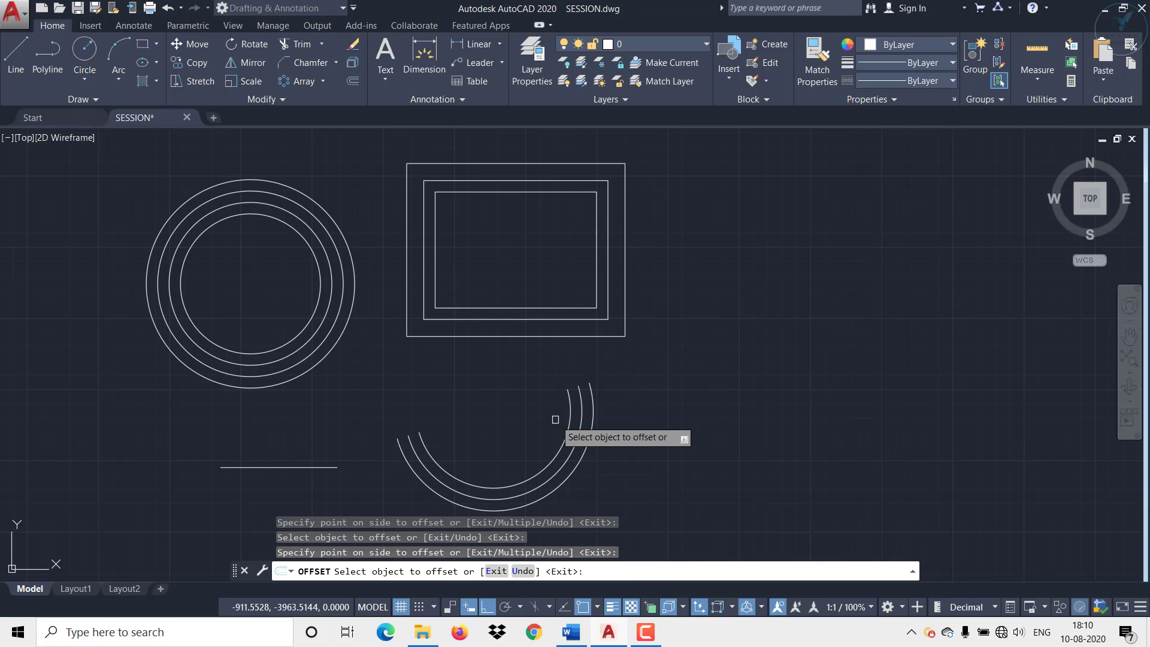
click(583, 458)
click(599, 478)
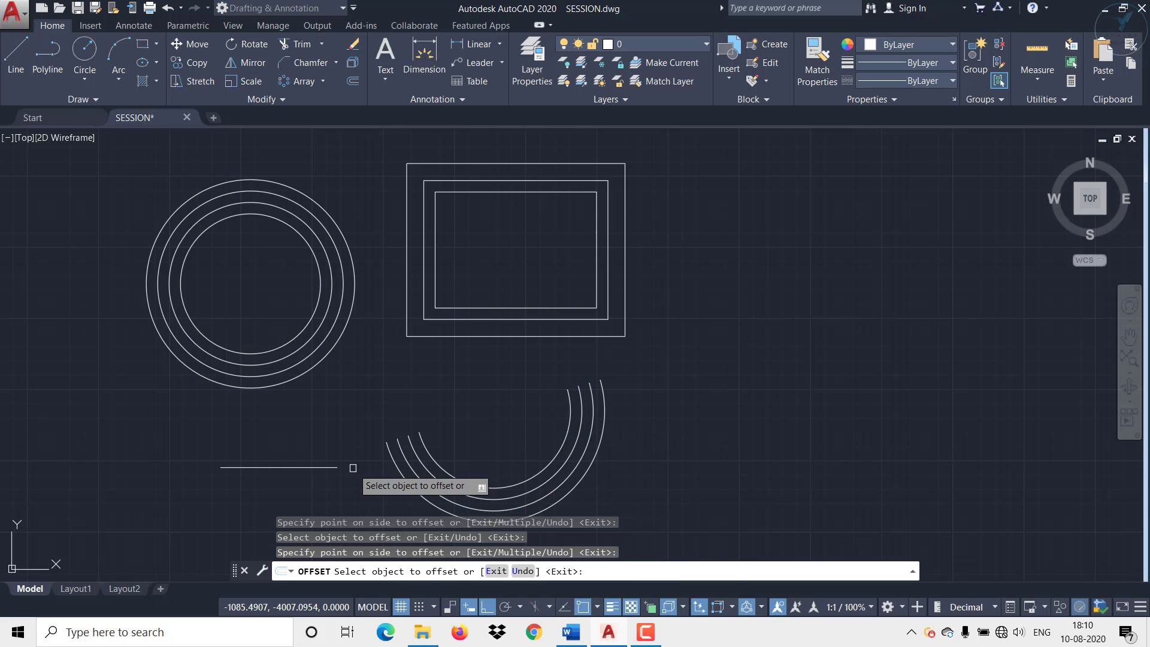
Offset the horizontal line 10 units downward and end the Offset command
click(318, 467)
click(314, 496)
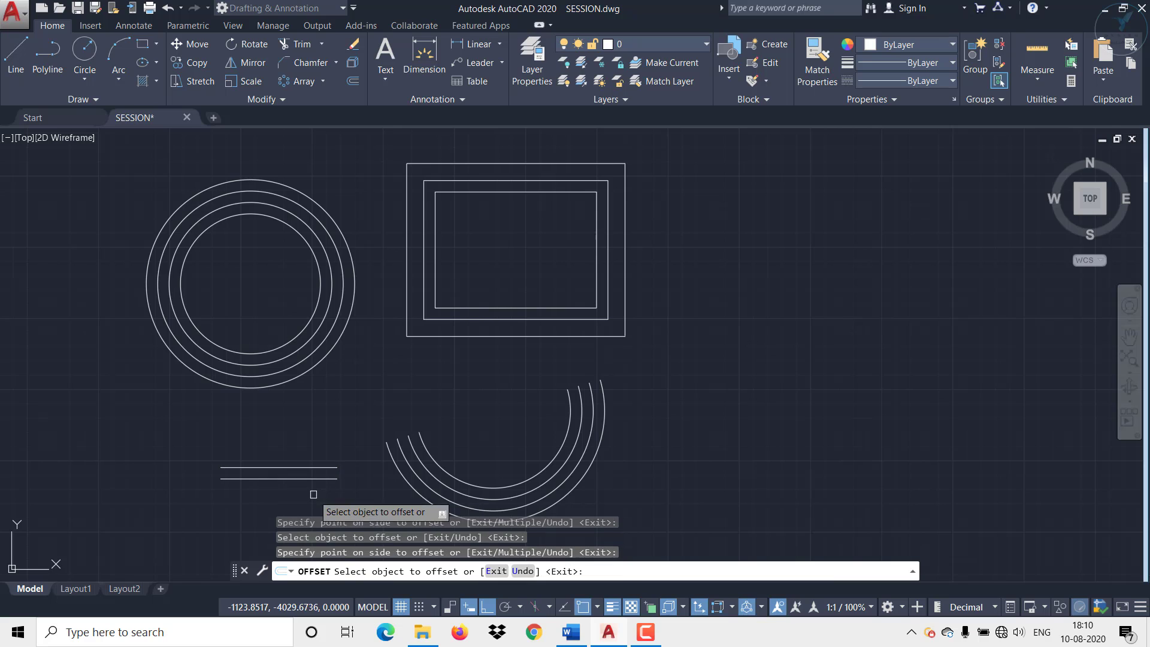
key(Escape)
Offset the outermost circle and the outermost rectangle outward by 25 units
middle_drag(330, 420, 336, 384)
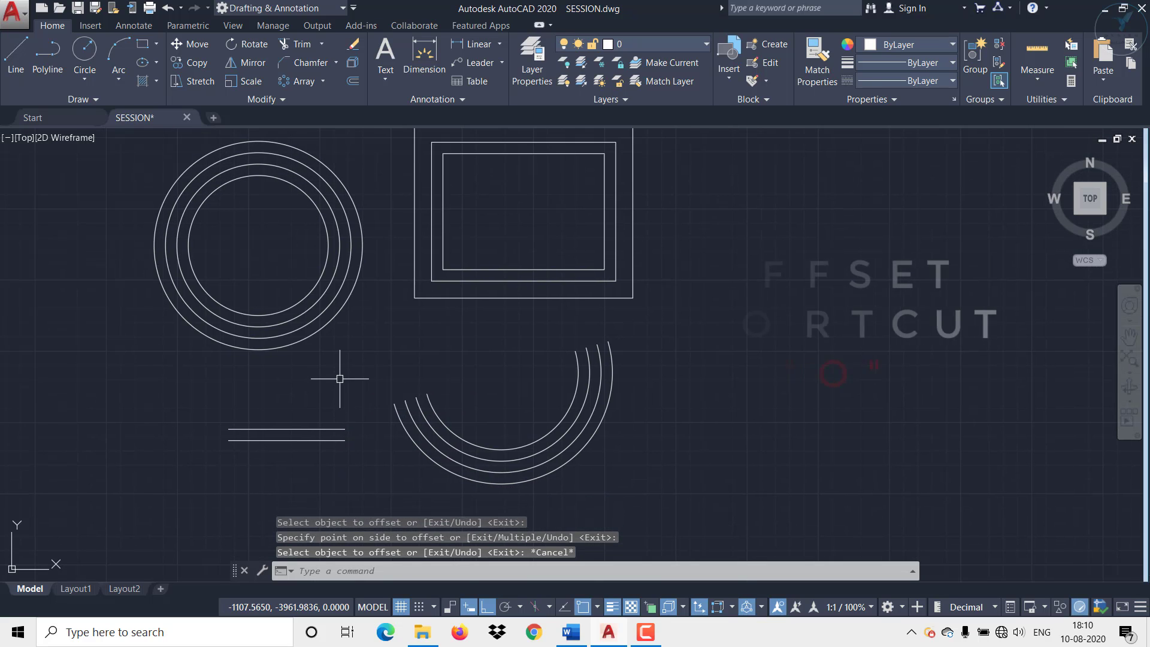
text(O)
key(Return)
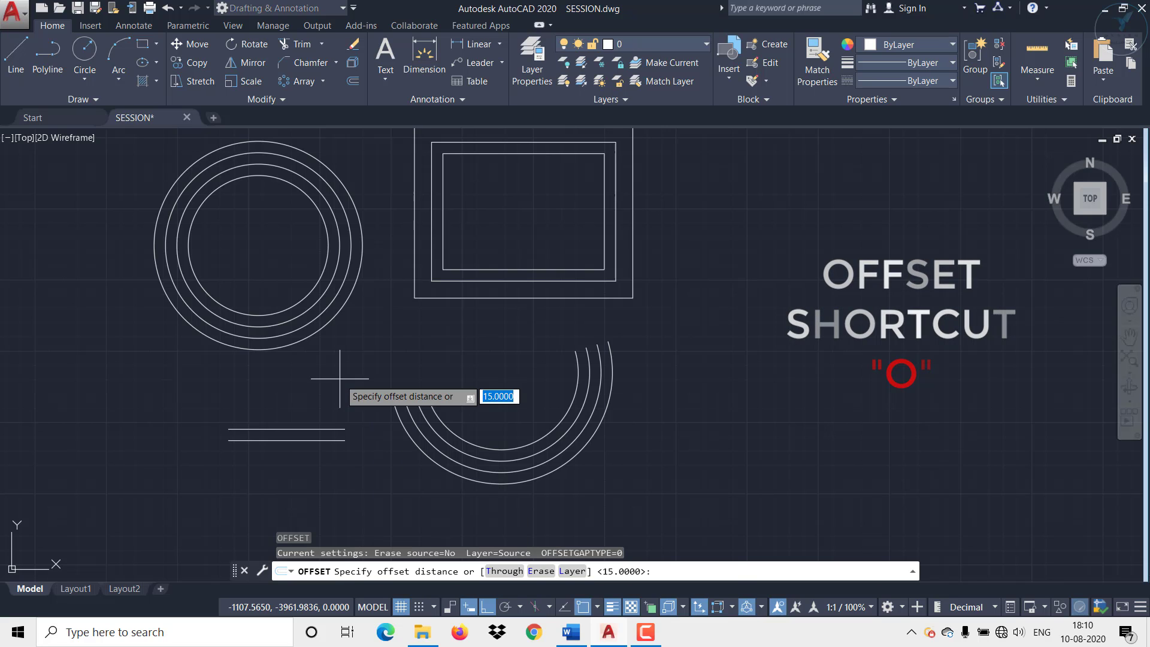
text(25)
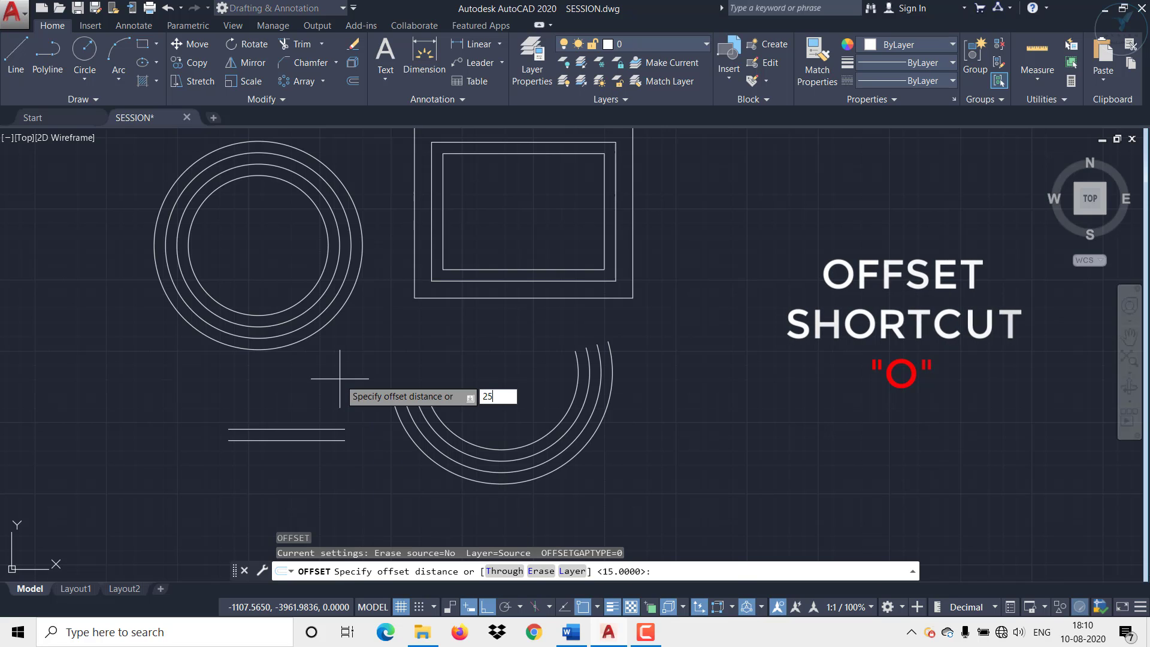
key(Return)
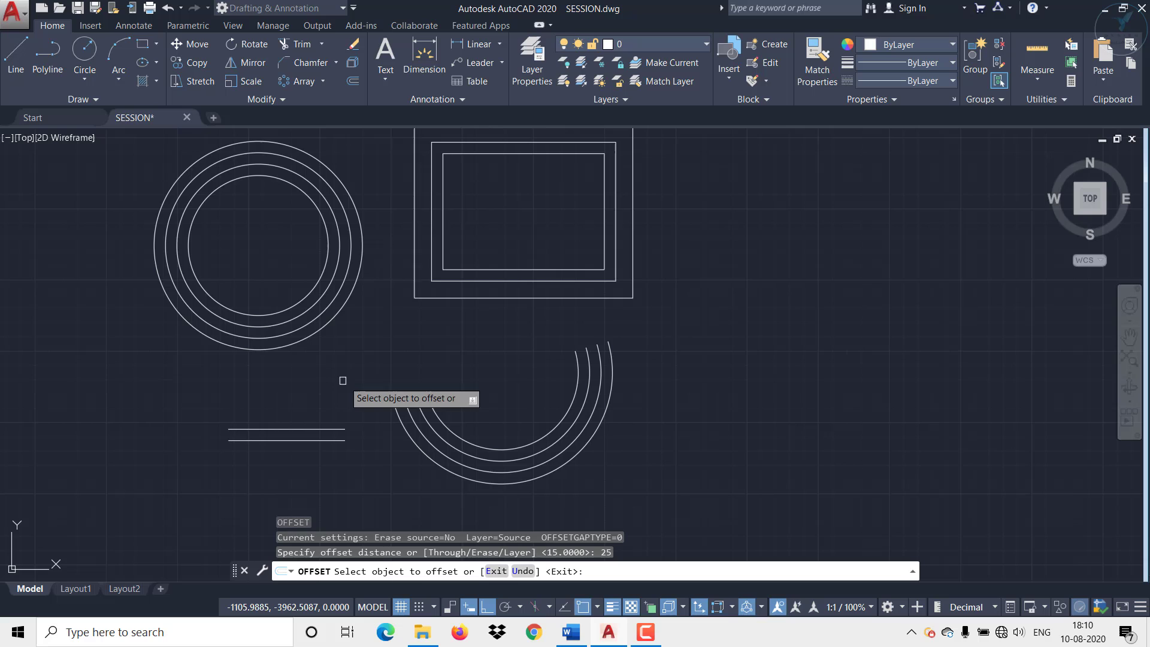
click(326, 327)
click(345, 367)
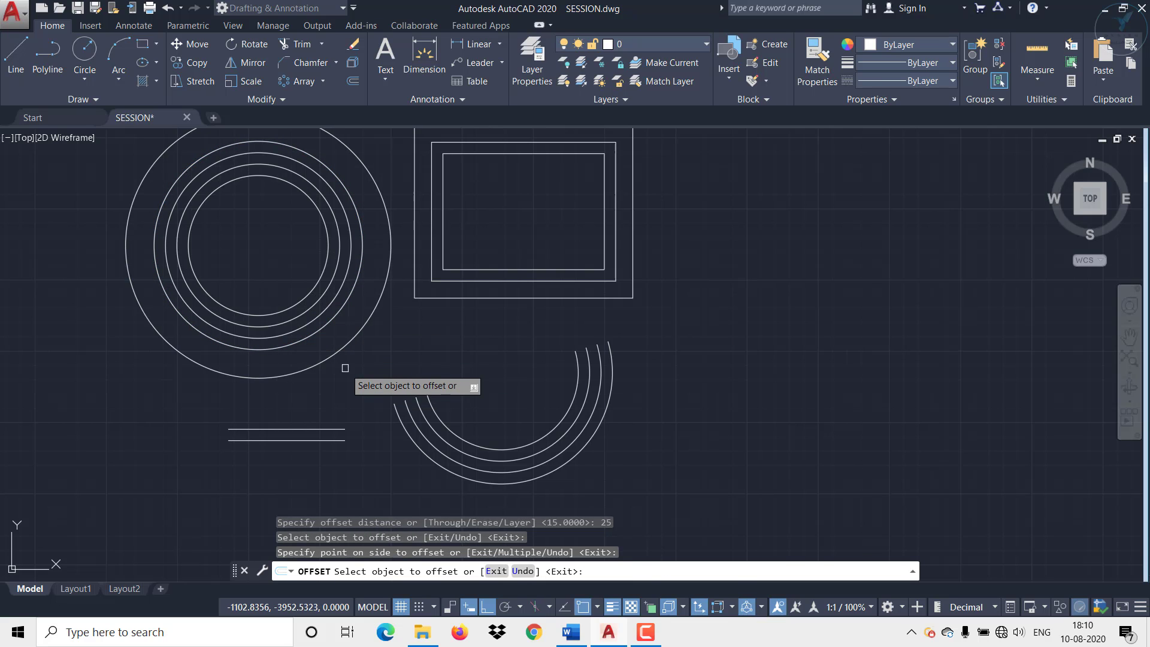
click(444, 297)
click(442, 323)
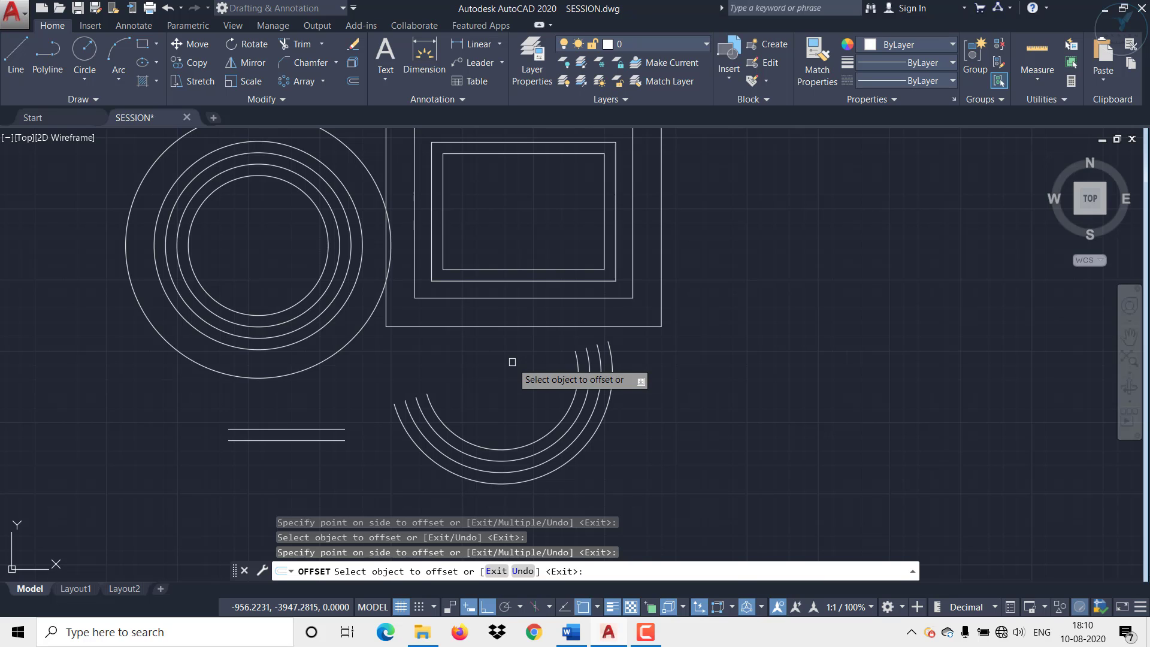
key(Escape)
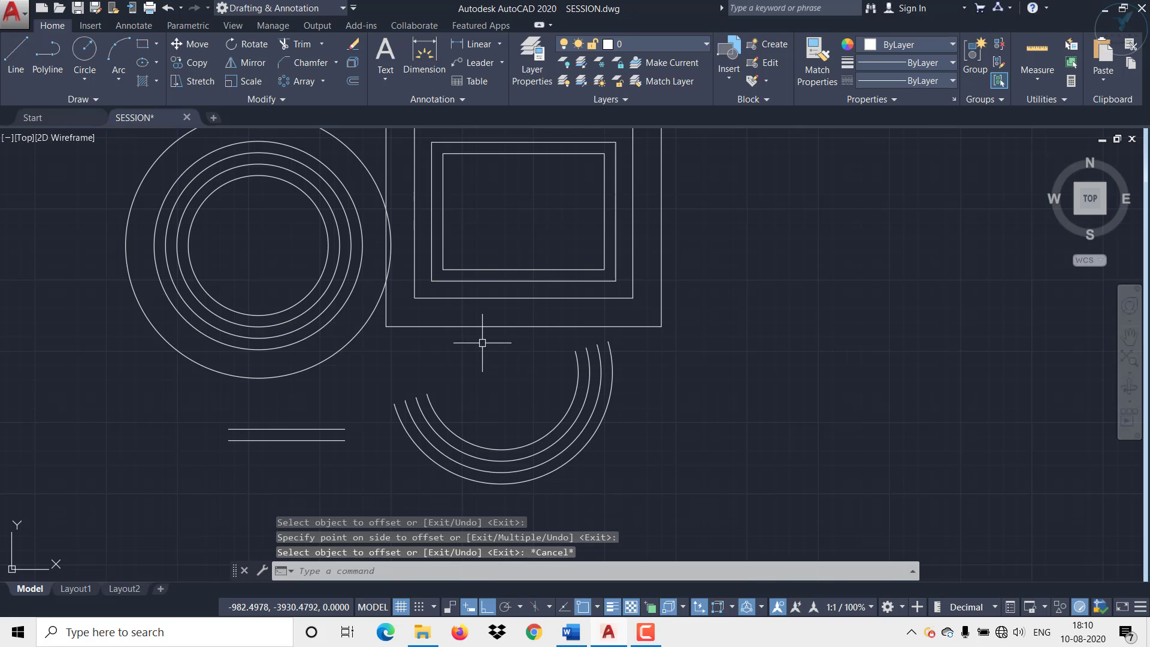
scroll(483, 339, down, 2)
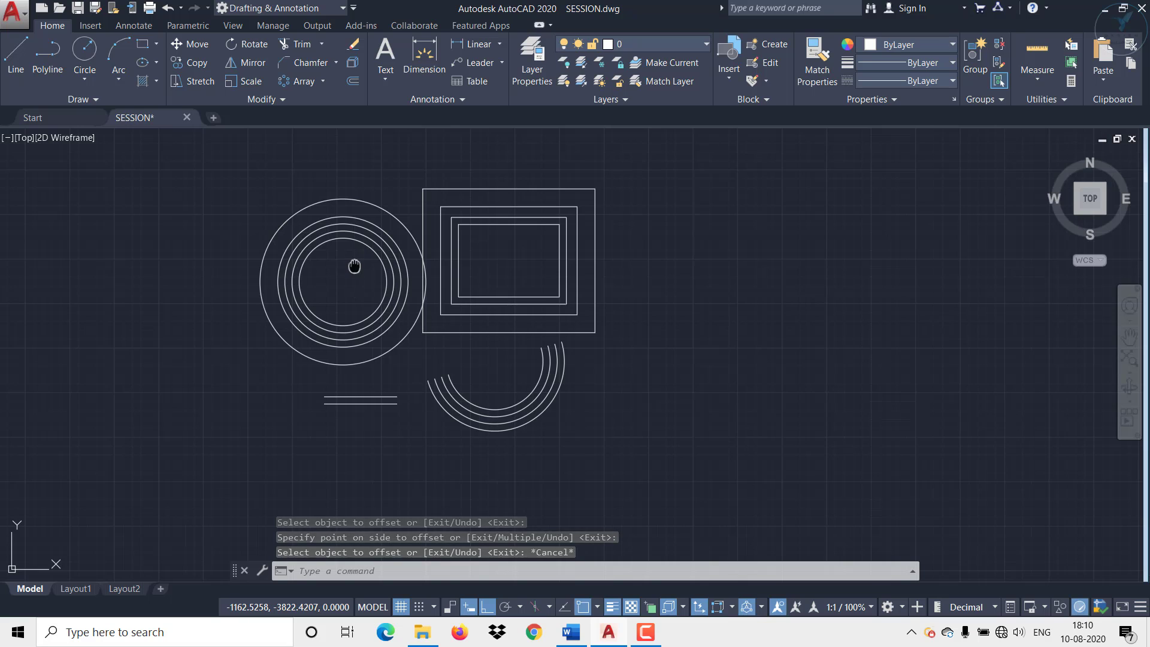
middle_drag(354, 267, 375, 291)
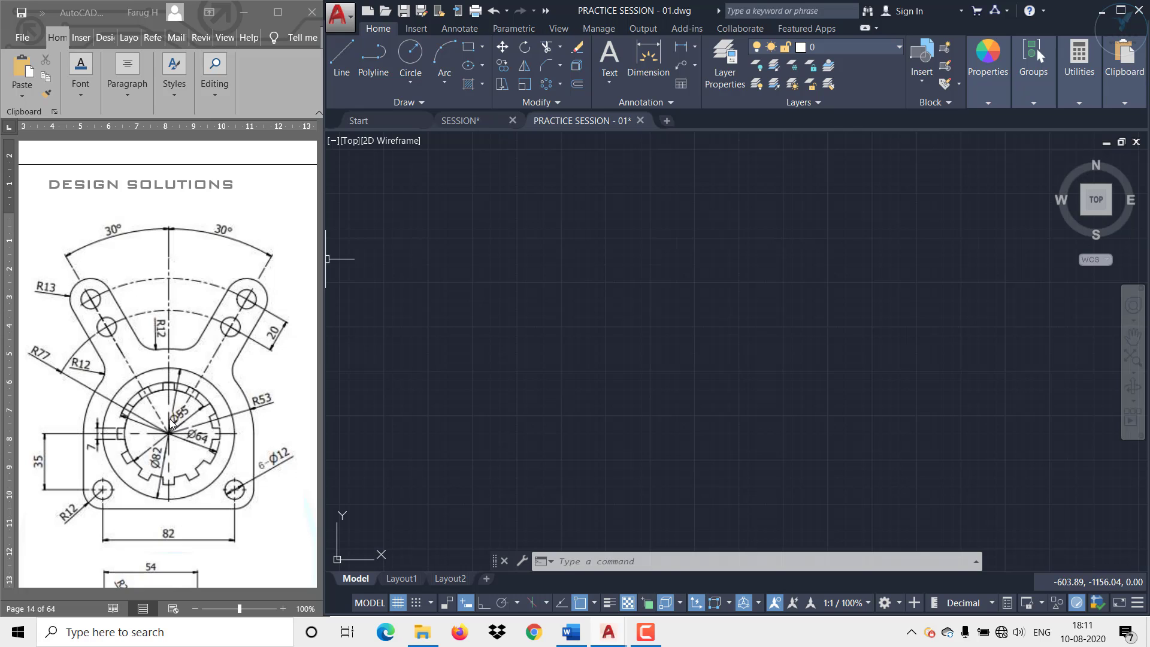
Draw a circle of diameter 55 in the empty practice drawing using the Center, Diameter method
click(412, 82)
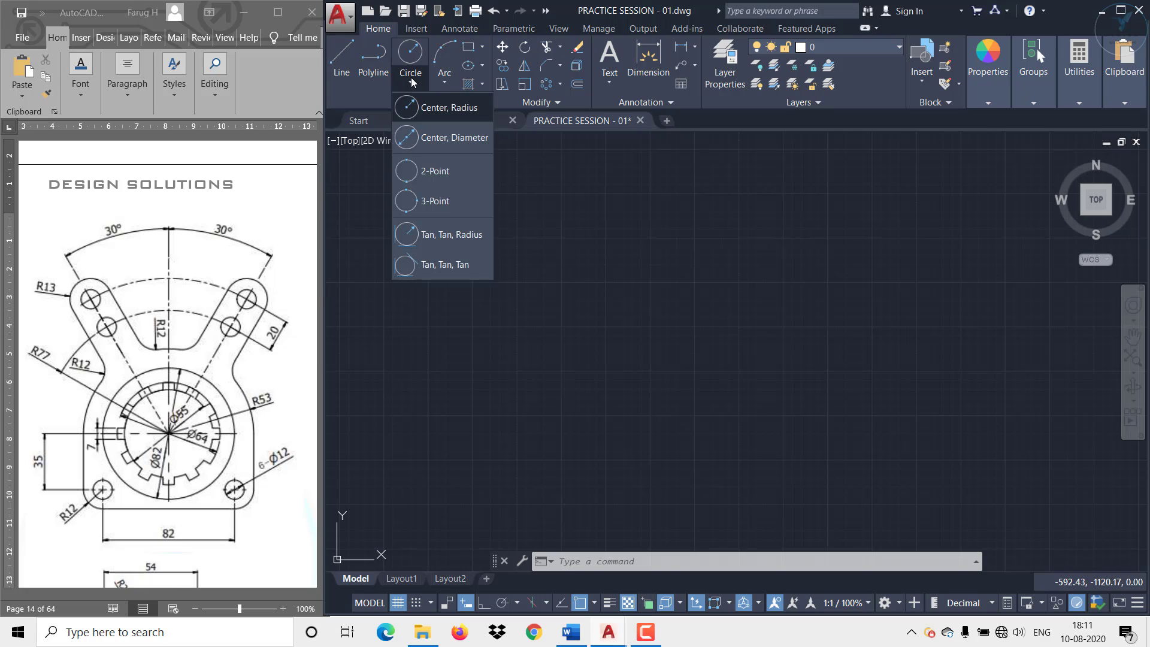
click(434, 144)
click(512, 363)
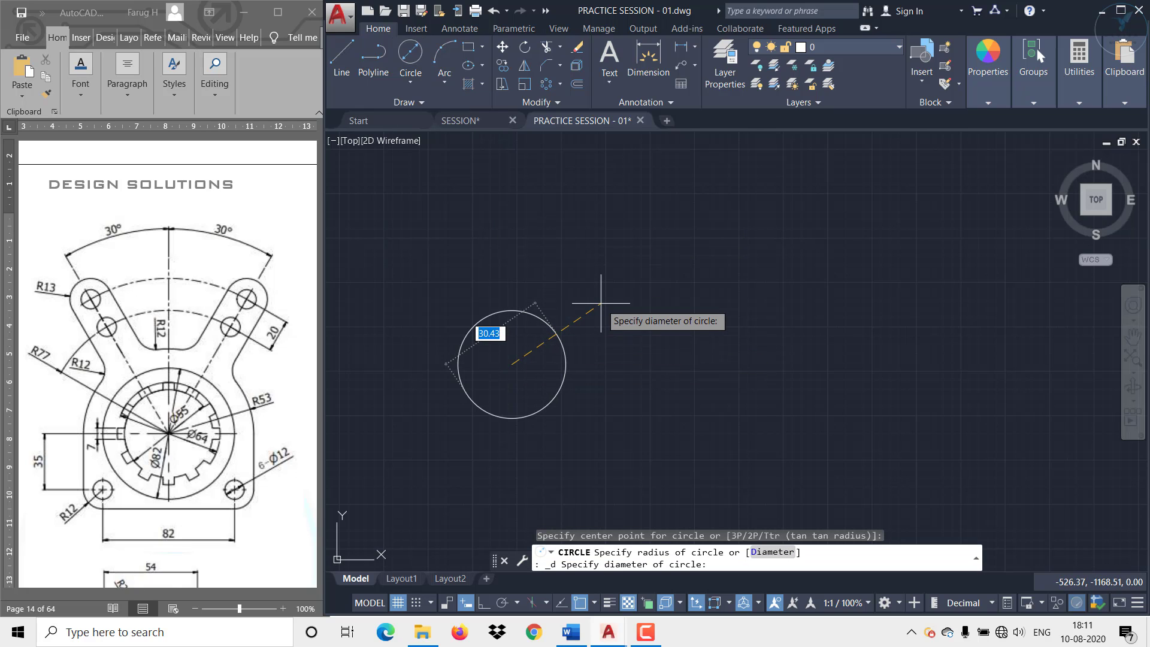
key(Return)
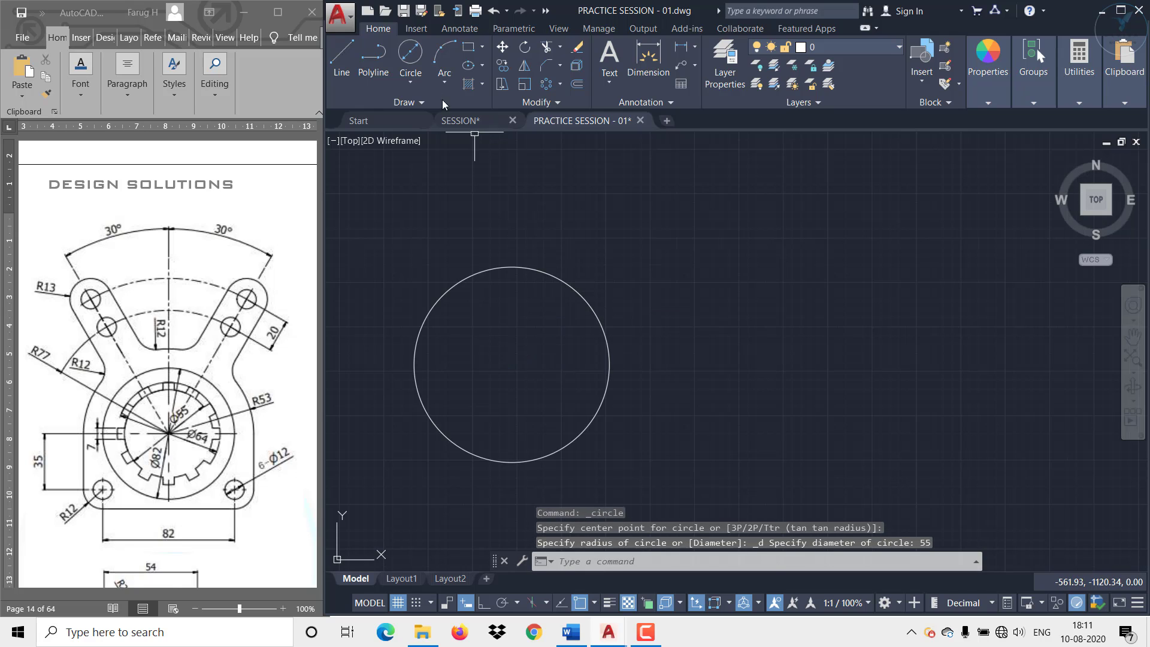
Draw two circles with diameters 64 and 82 concentric with the 55 diameter circle
click(411, 53)
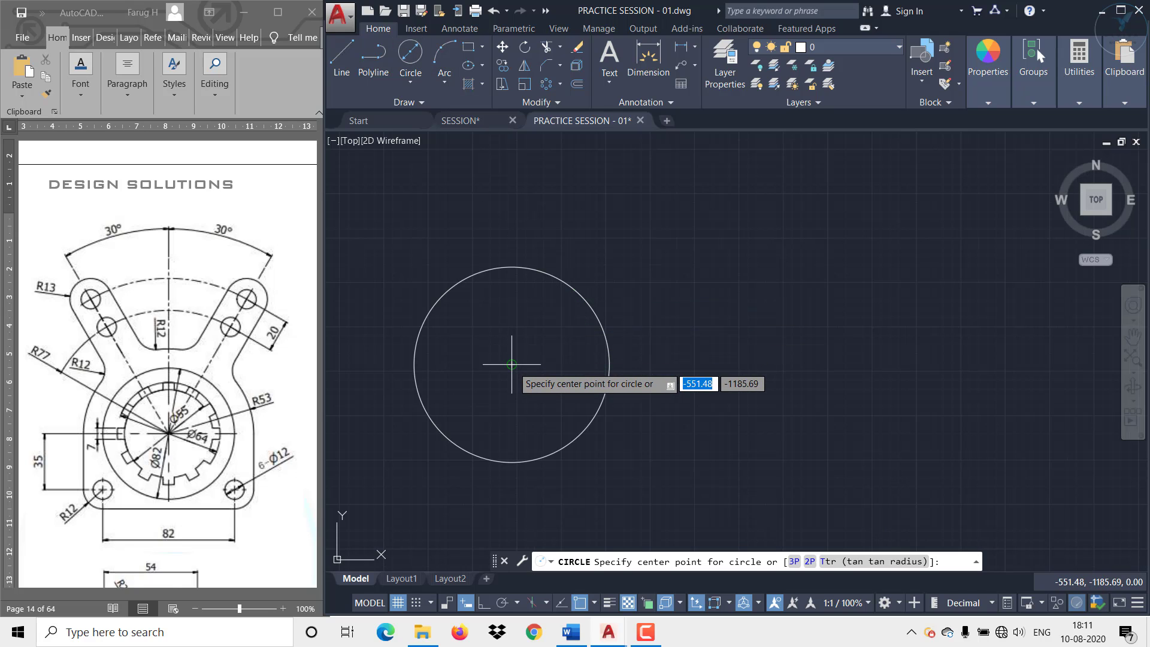
click(512, 364)
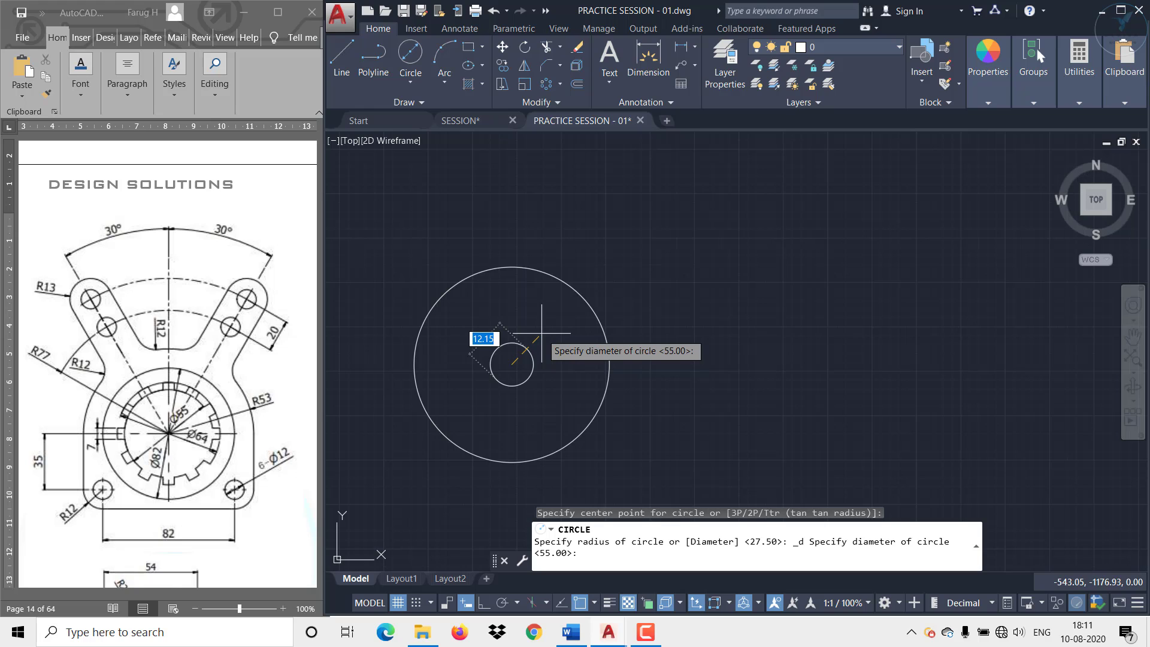
key(Return)
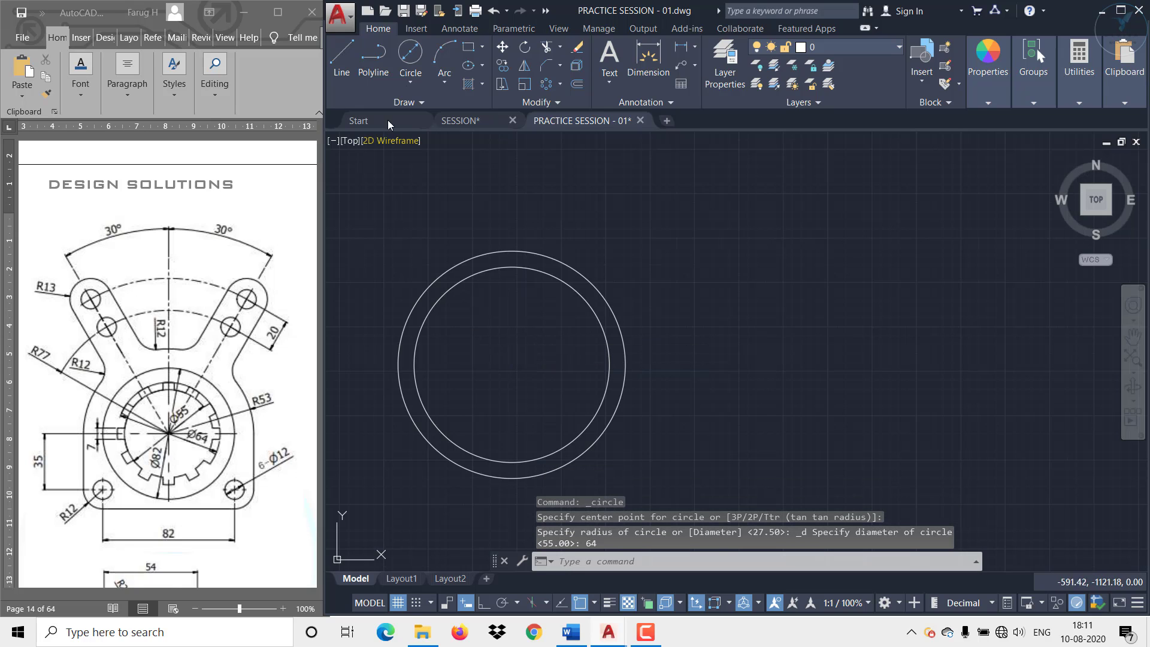
click(411, 52)
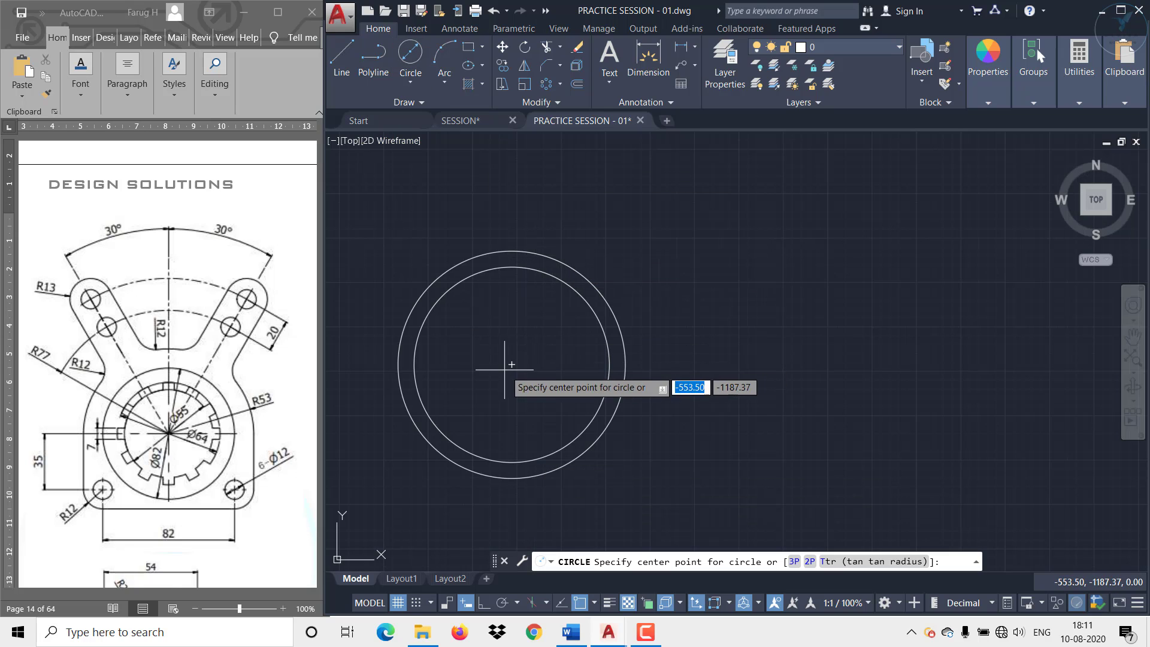
click(512, 364)
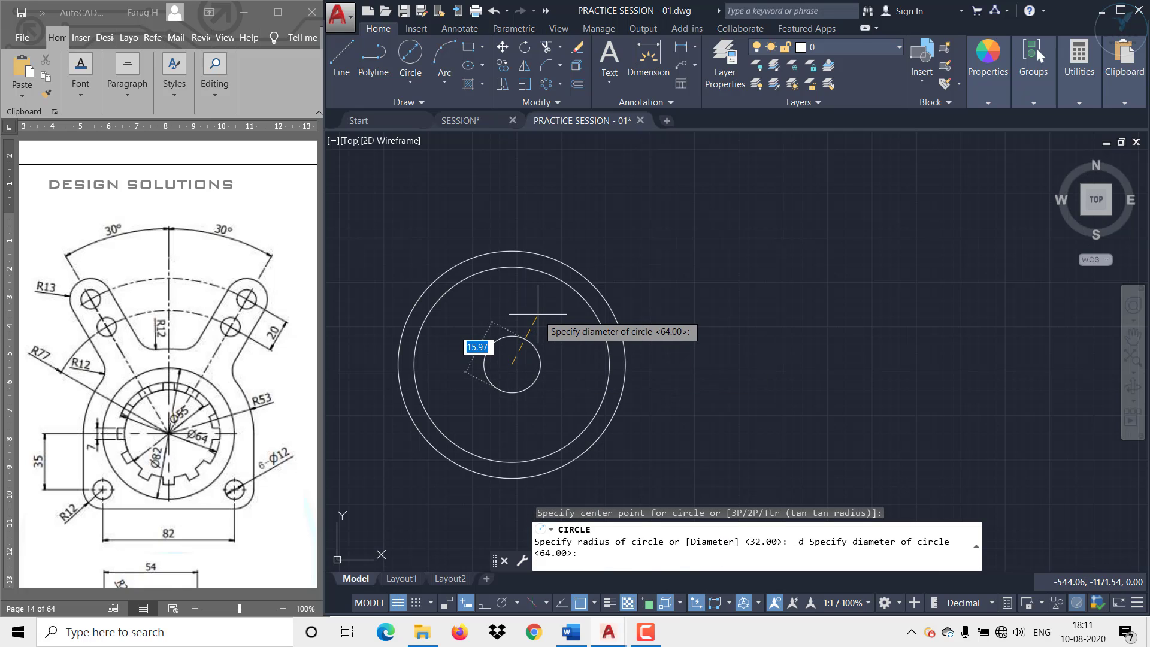
key(Return)
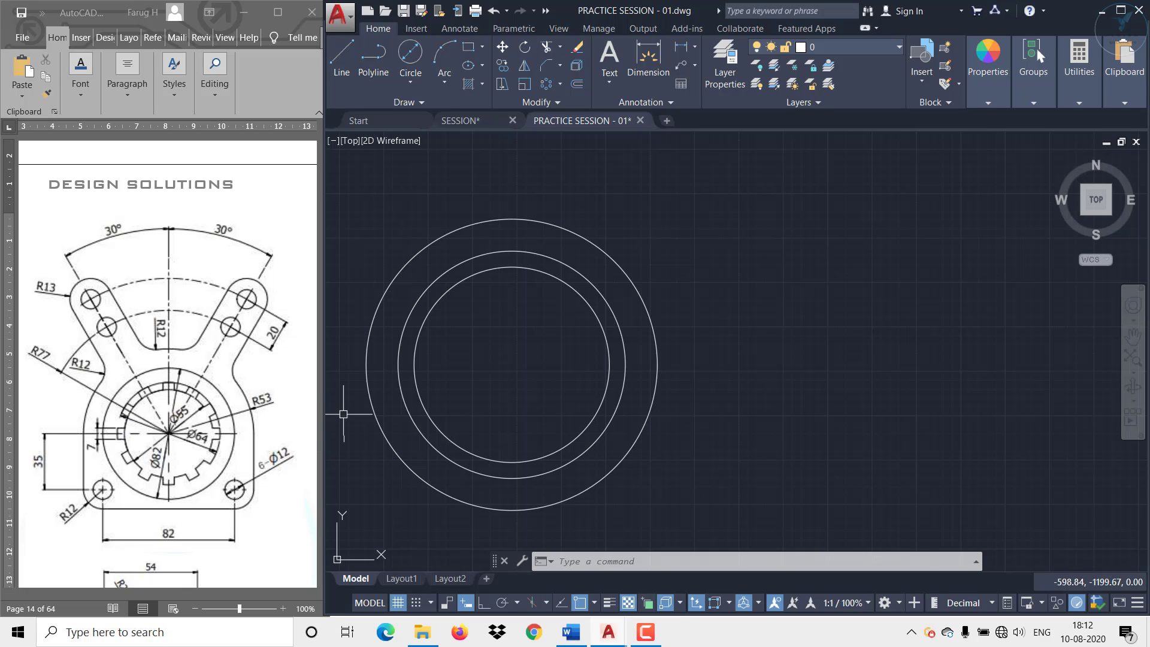
With Ortho on, draw a horizontal line about 36 units long from the circles' centre leftward, ending between the 64 and 82 diameter circles
click(341, 57)
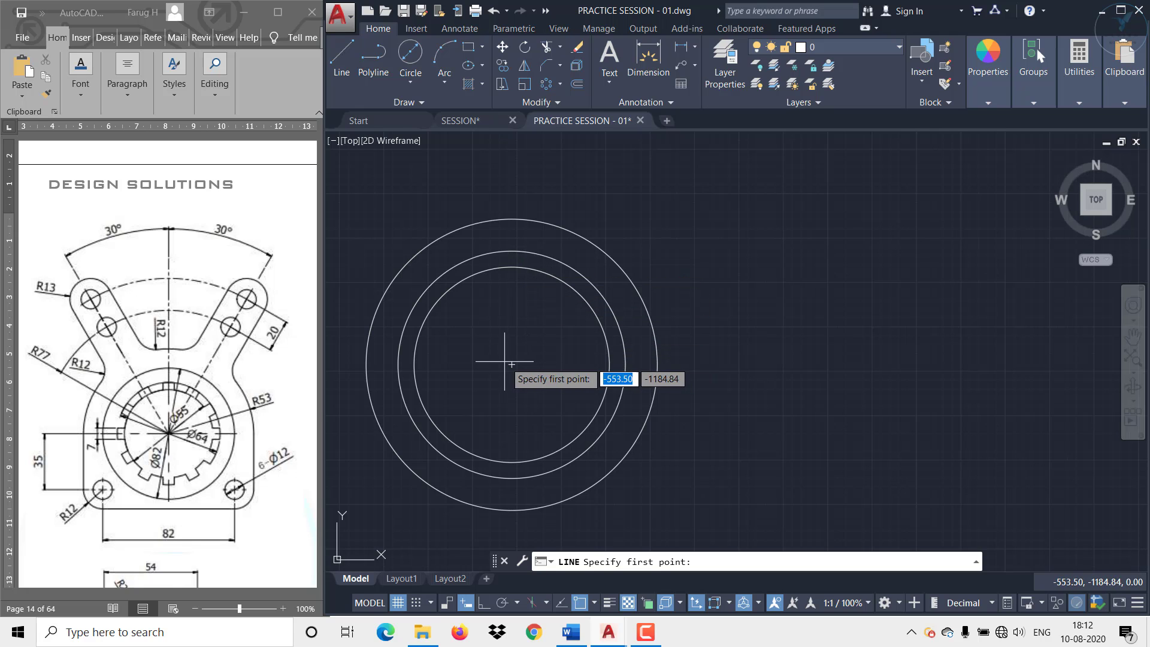
click(512, 364)
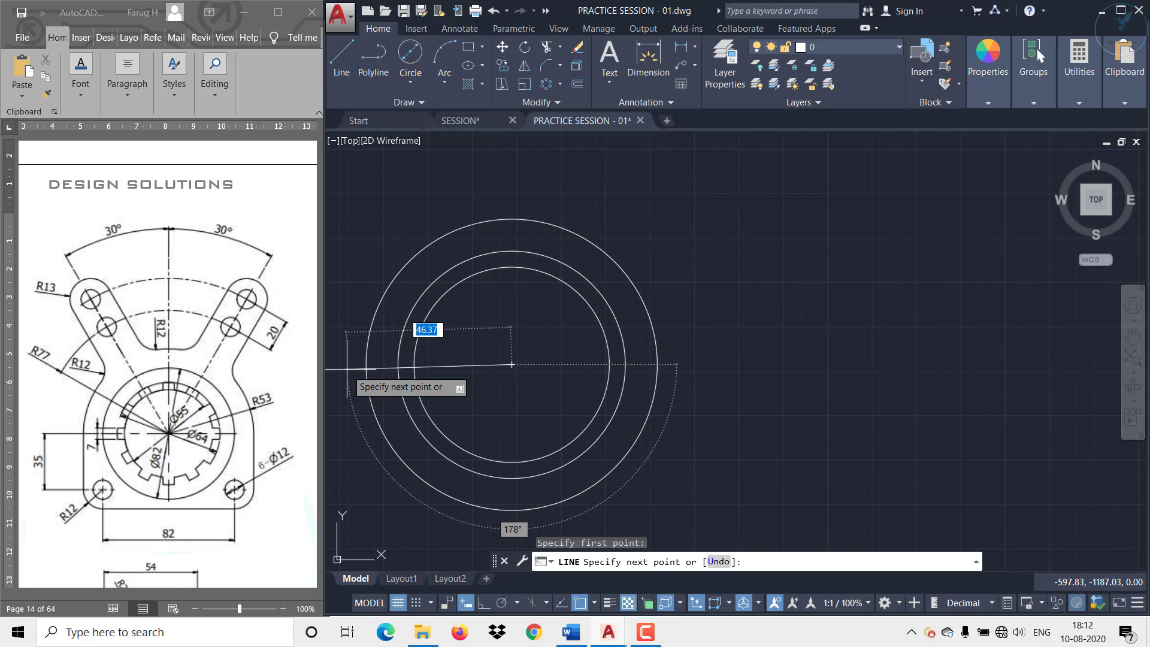
middle_drag(347, 369, 443, 374)
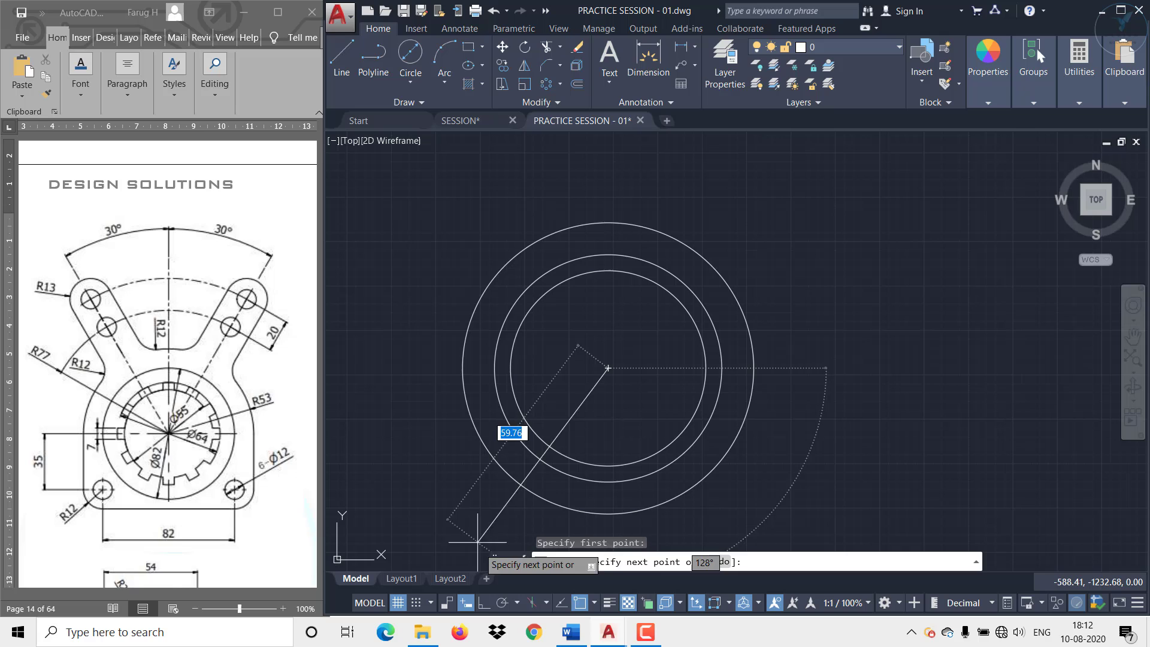
click(484, 603)
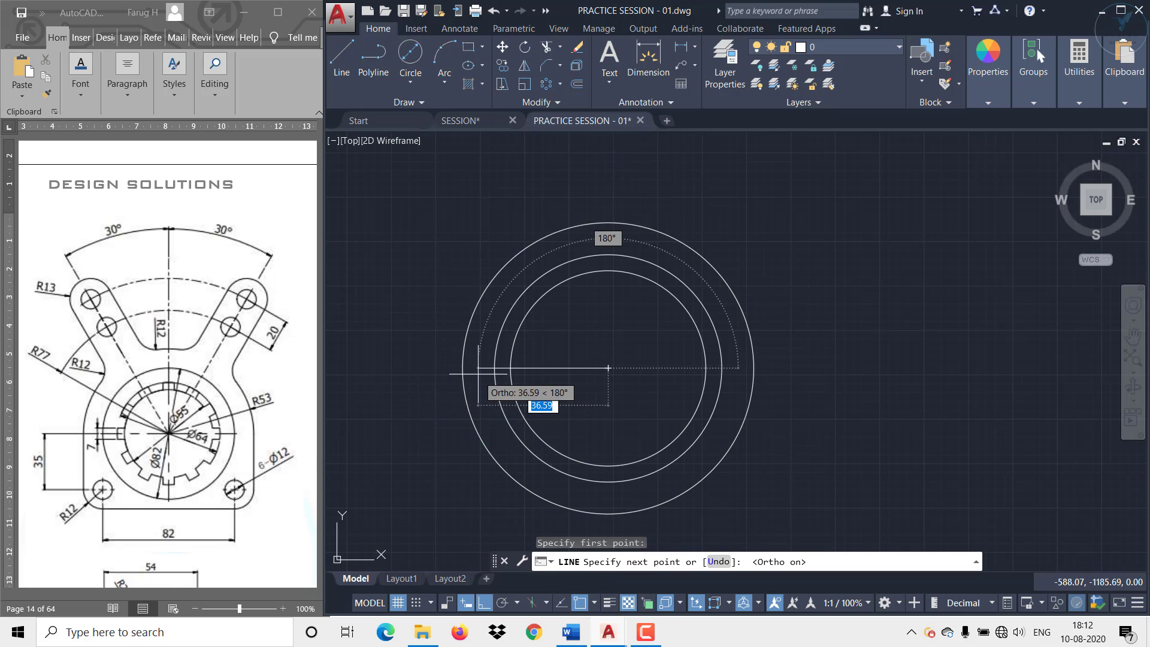
scroll(482, 372, up, 4)
click(474, 372)
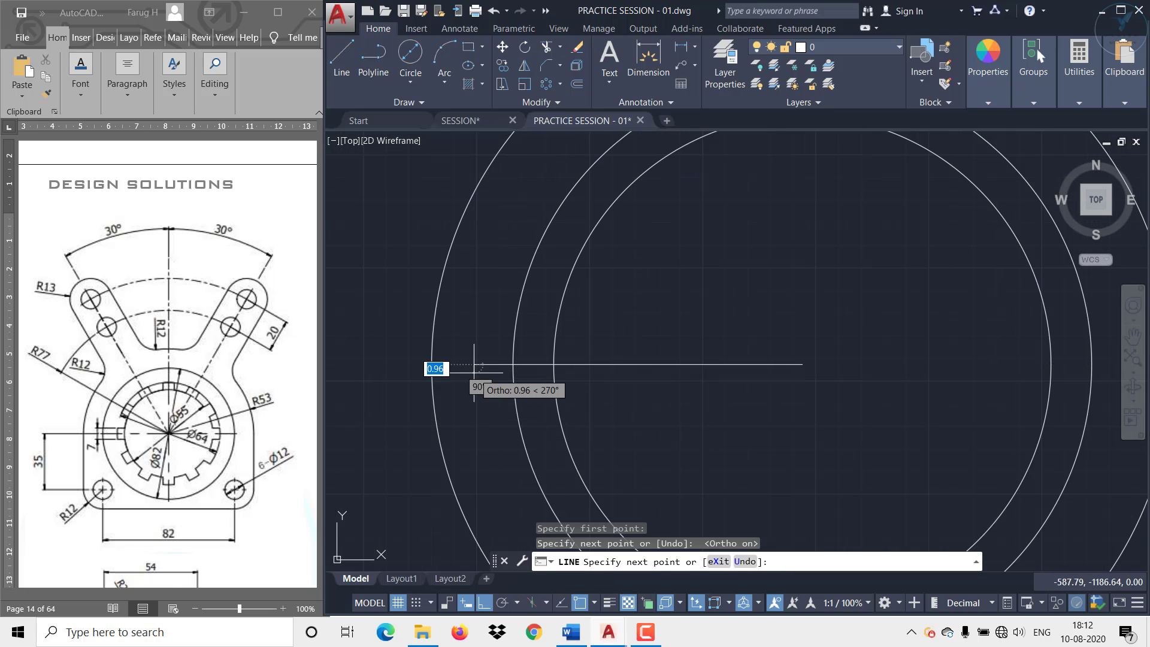
key(Escape)
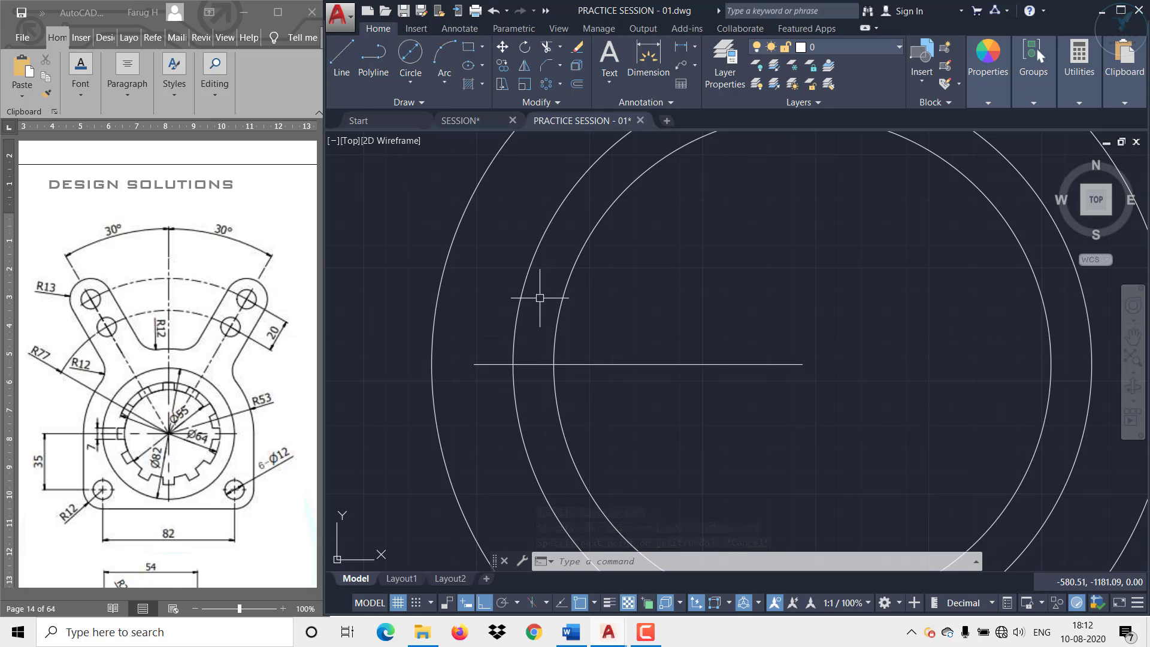
Offset the horizontal centre line by 3.5 units both above and below it
click(573, 85)
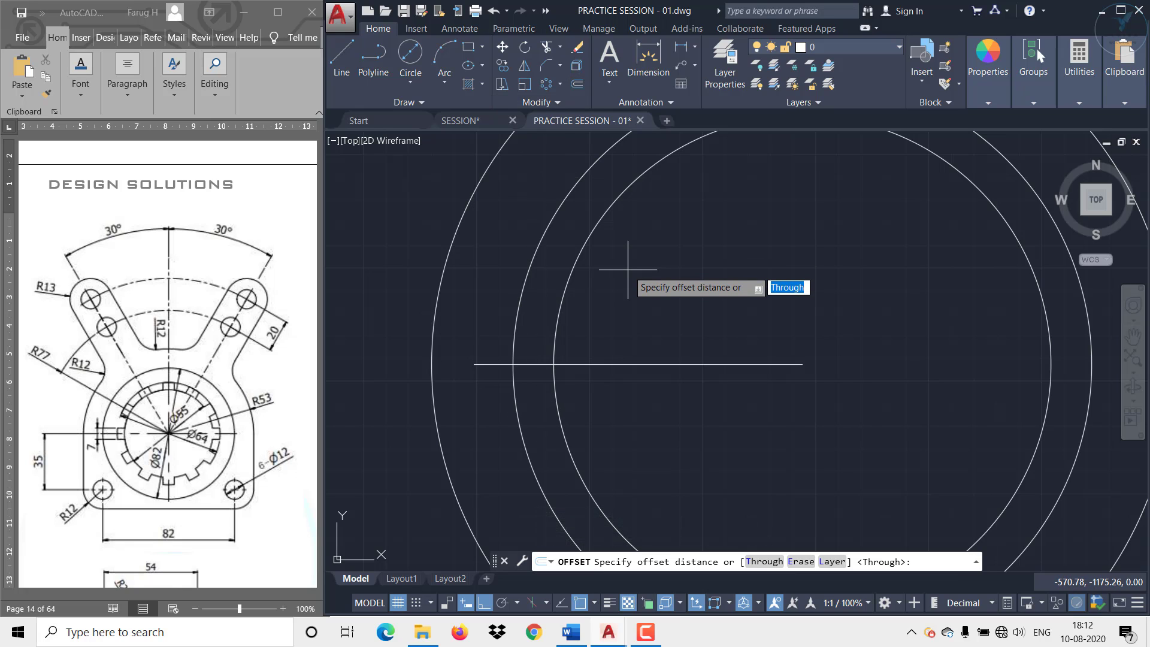
key(Escape)
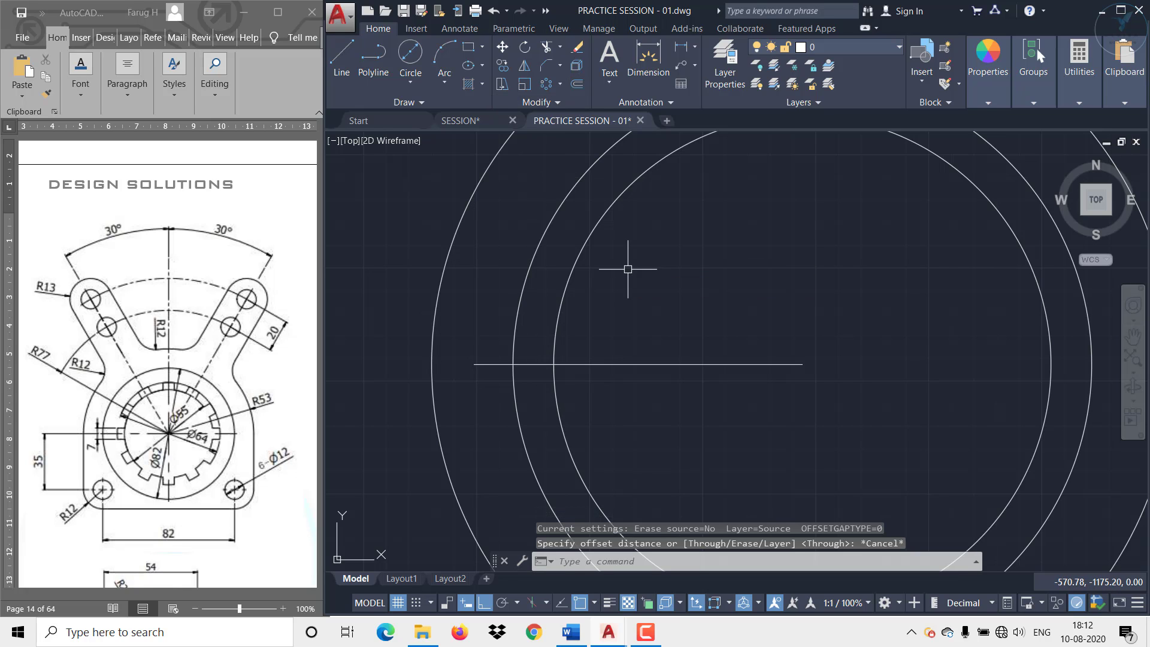
key(Return)
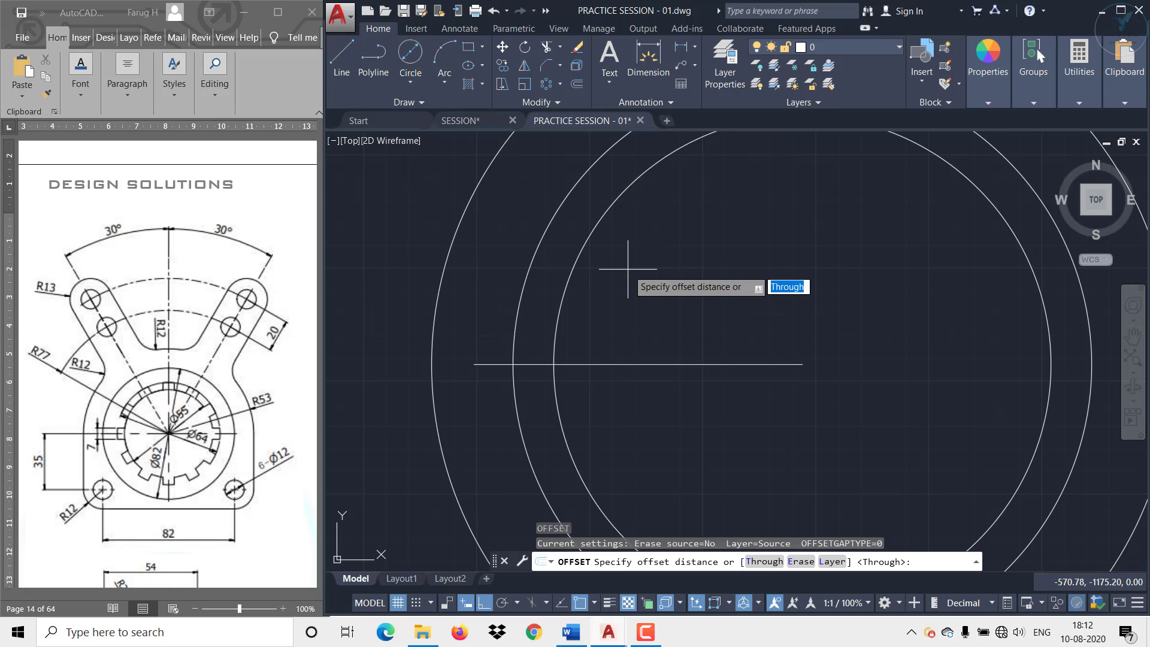
text(3.5)
key(Return)
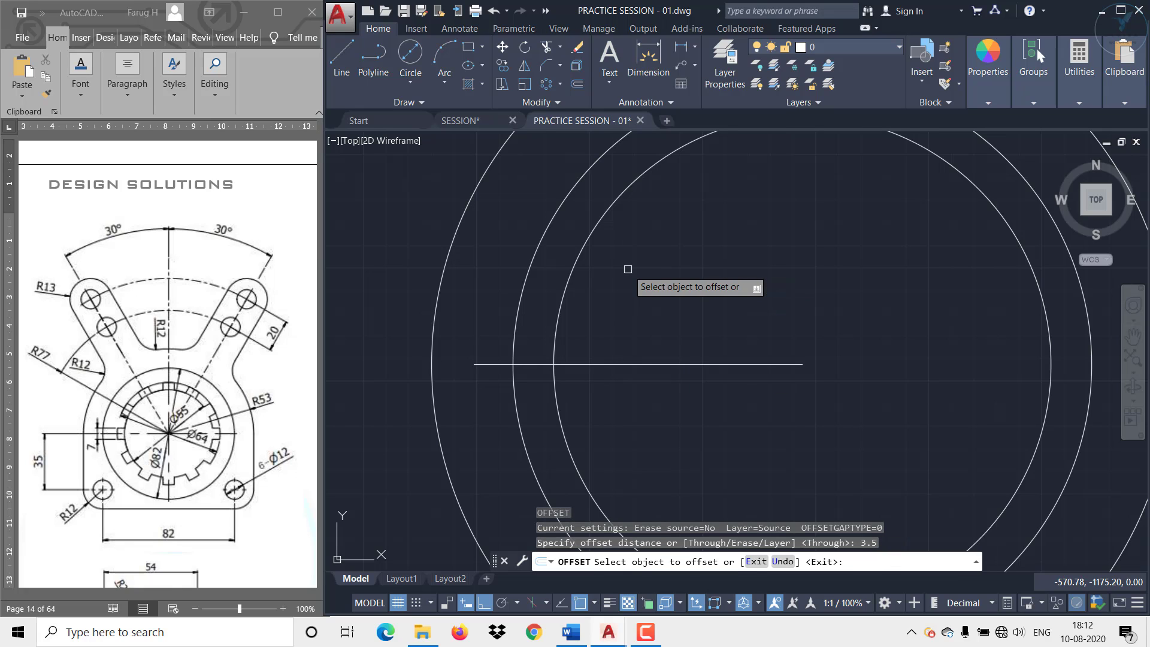
click(662, 364)
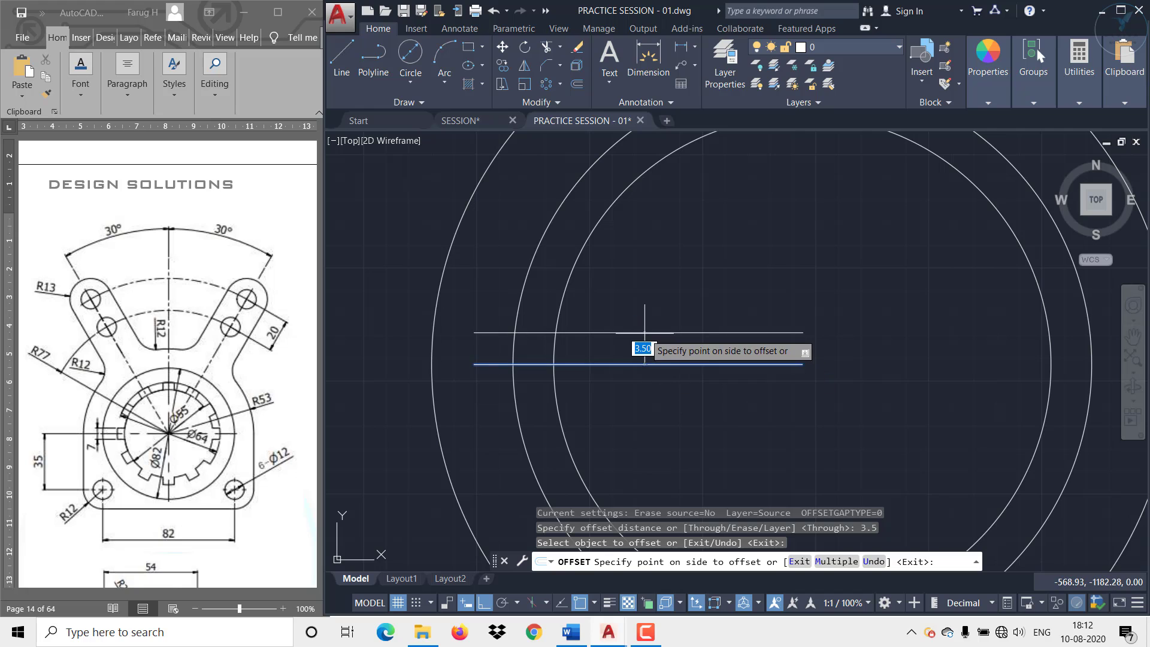
click(650, 352)
click(651, 364)
click(647, 384)
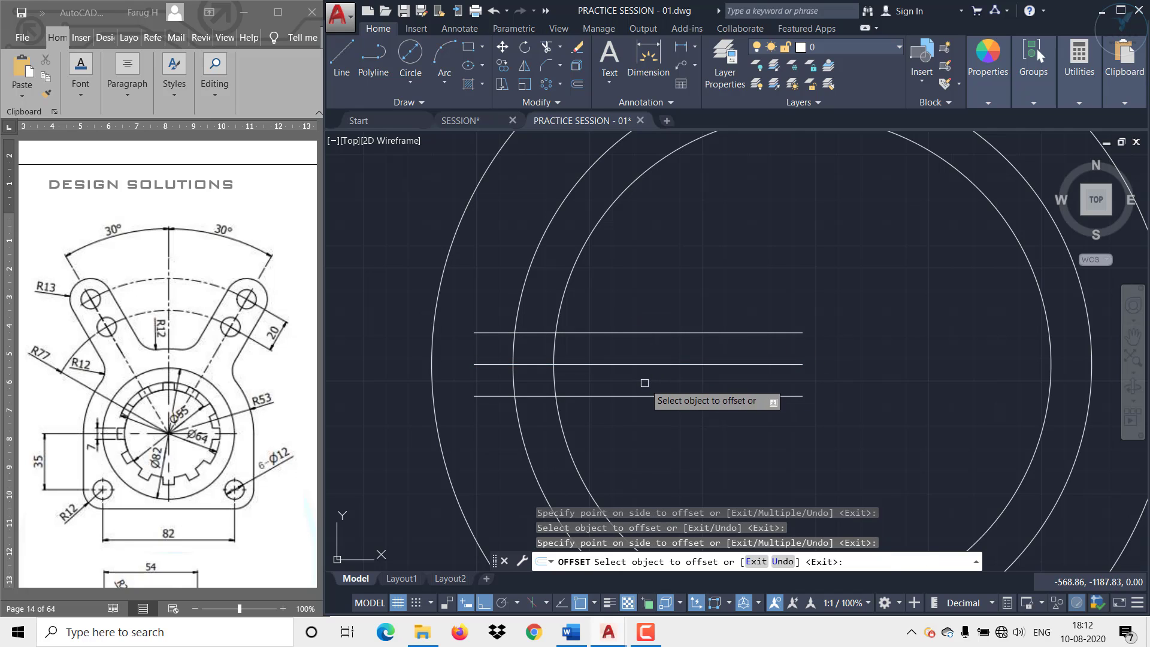
key(Escape)
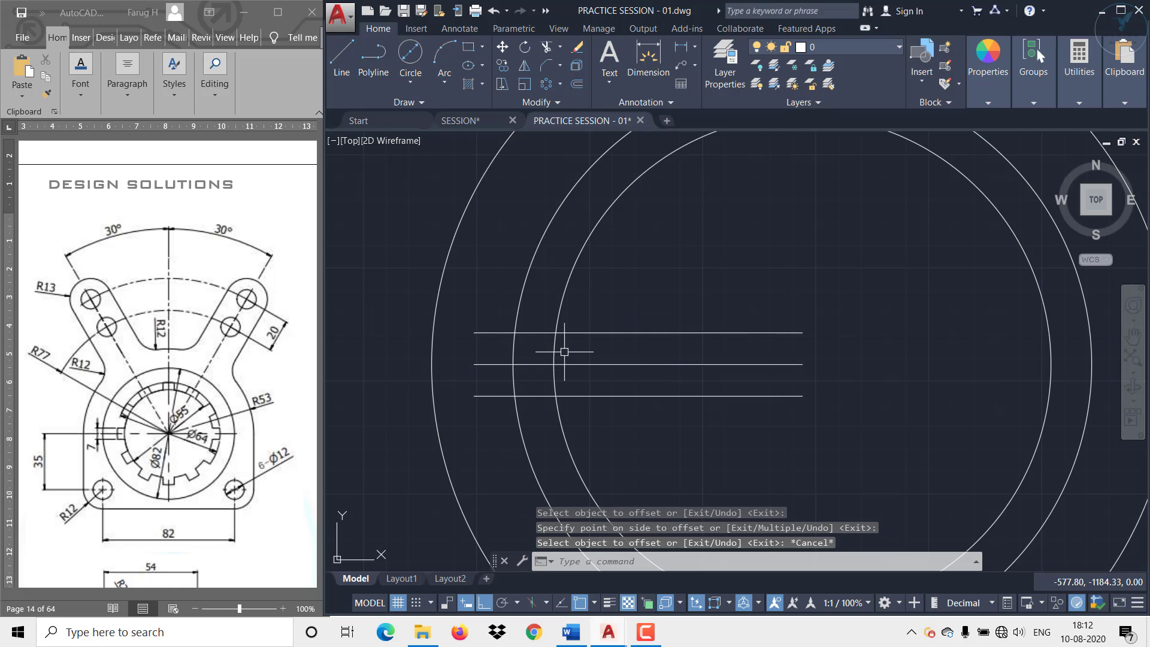
Trim the offset lines' ends outside the 64 diameter circle and the 55 diameter circle's arc between them
scroll(565, 351, up, 2)
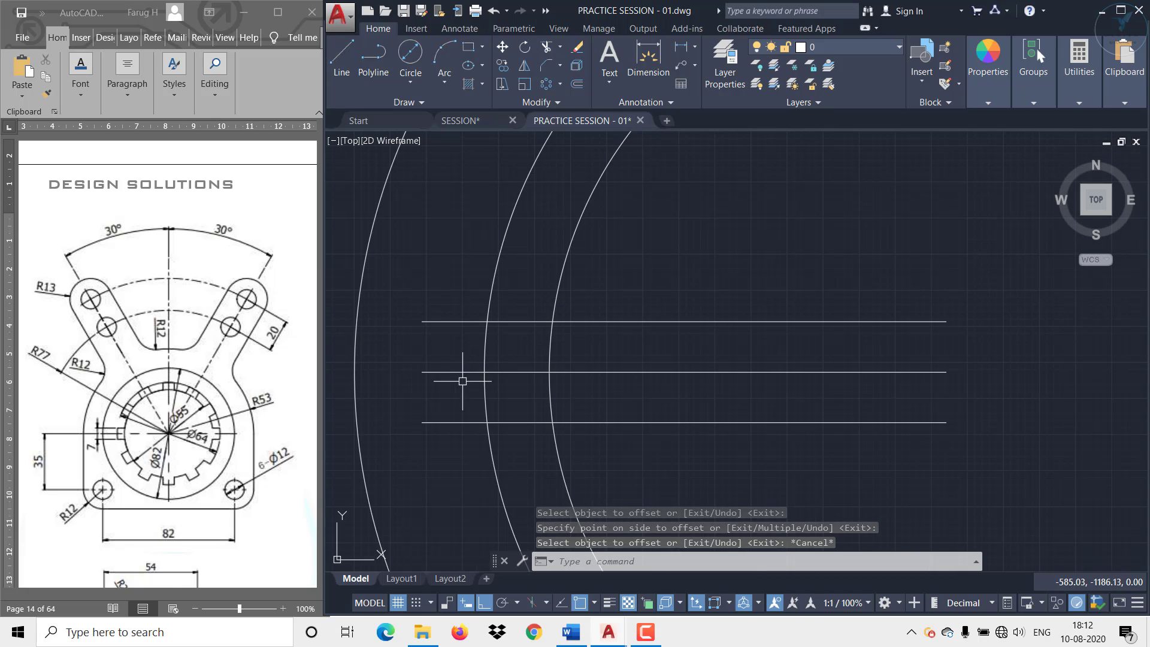
text(TR)
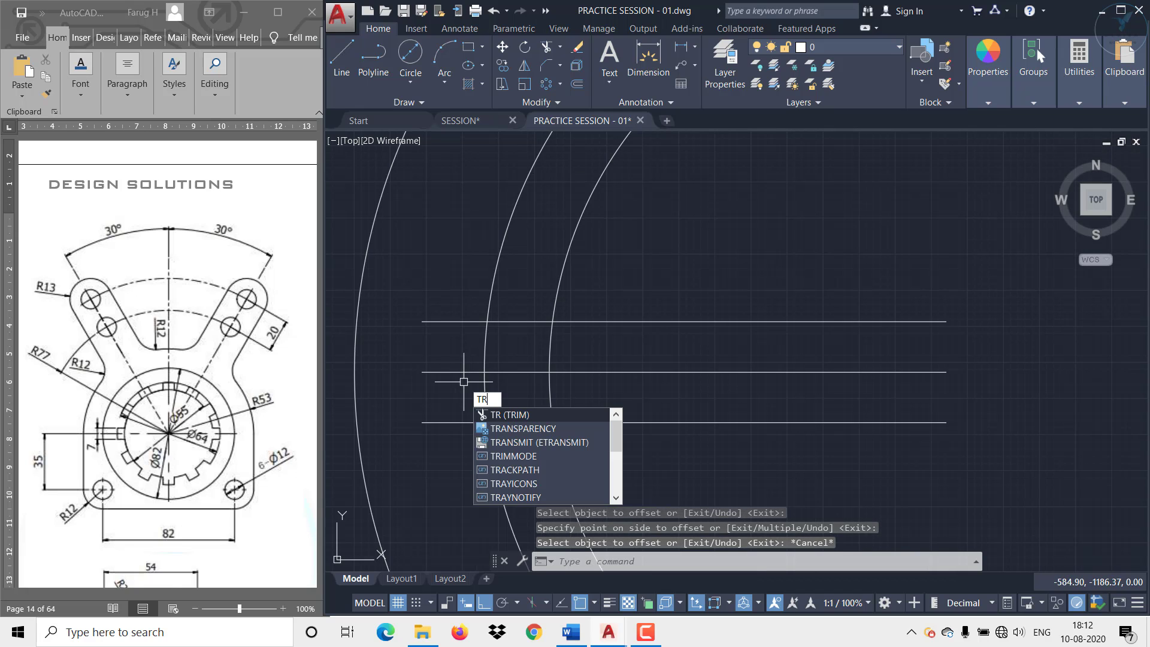
key(Return)
click(459, 322)
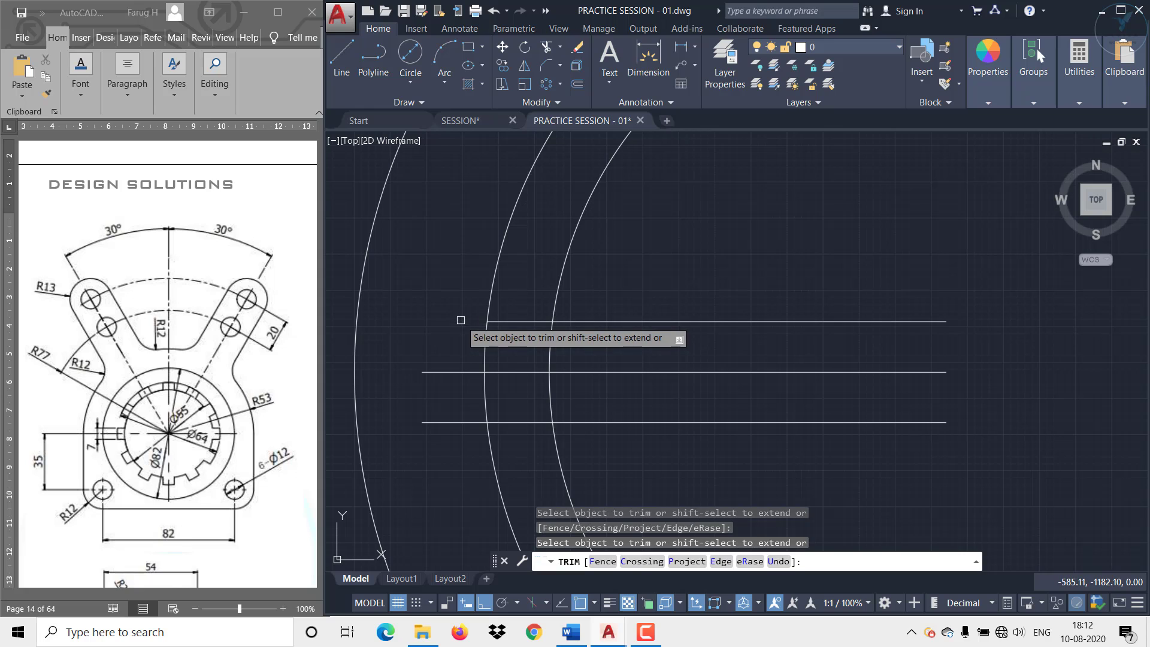
click(452, 422)
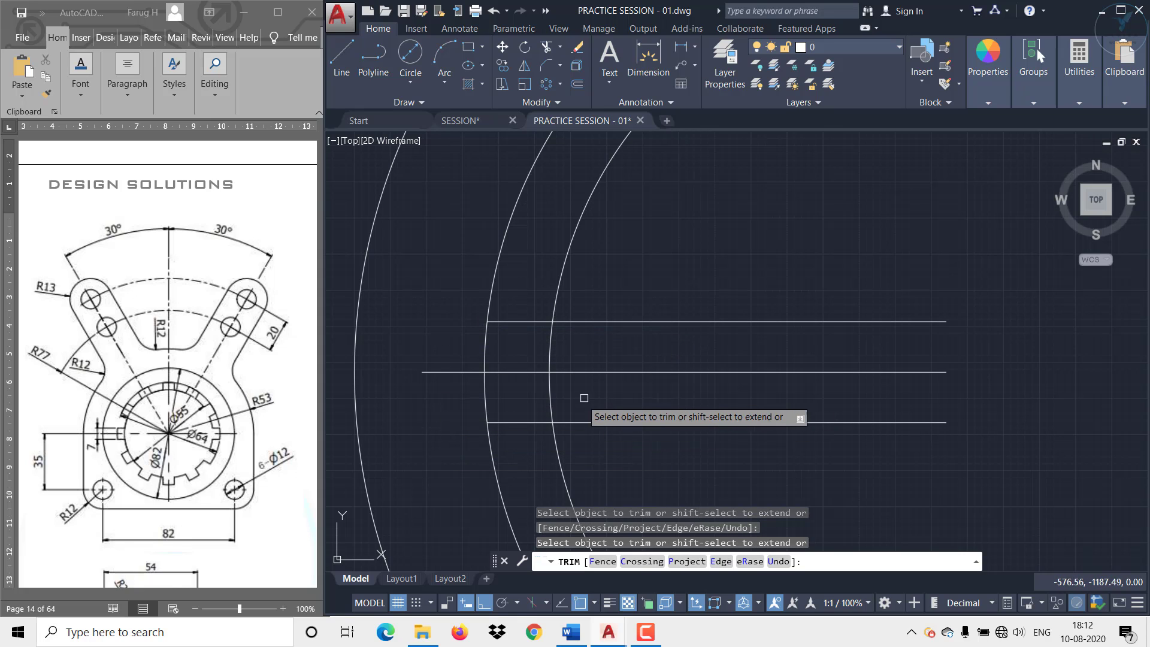
click(550, 397)
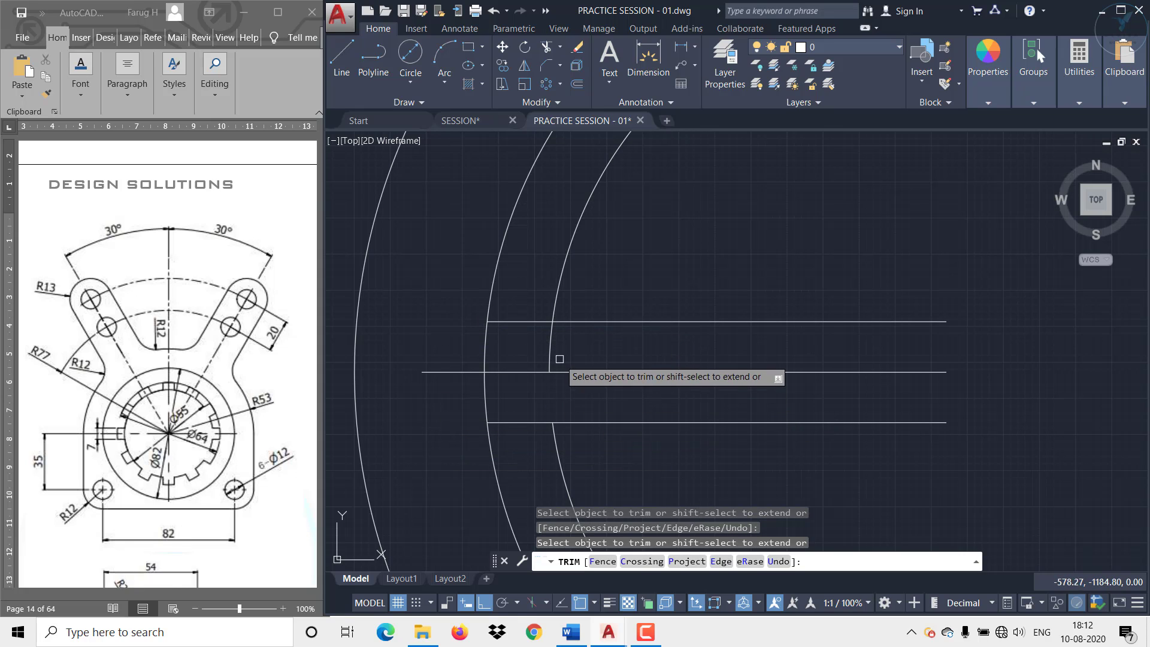
scroll(647, 407, down, 3)
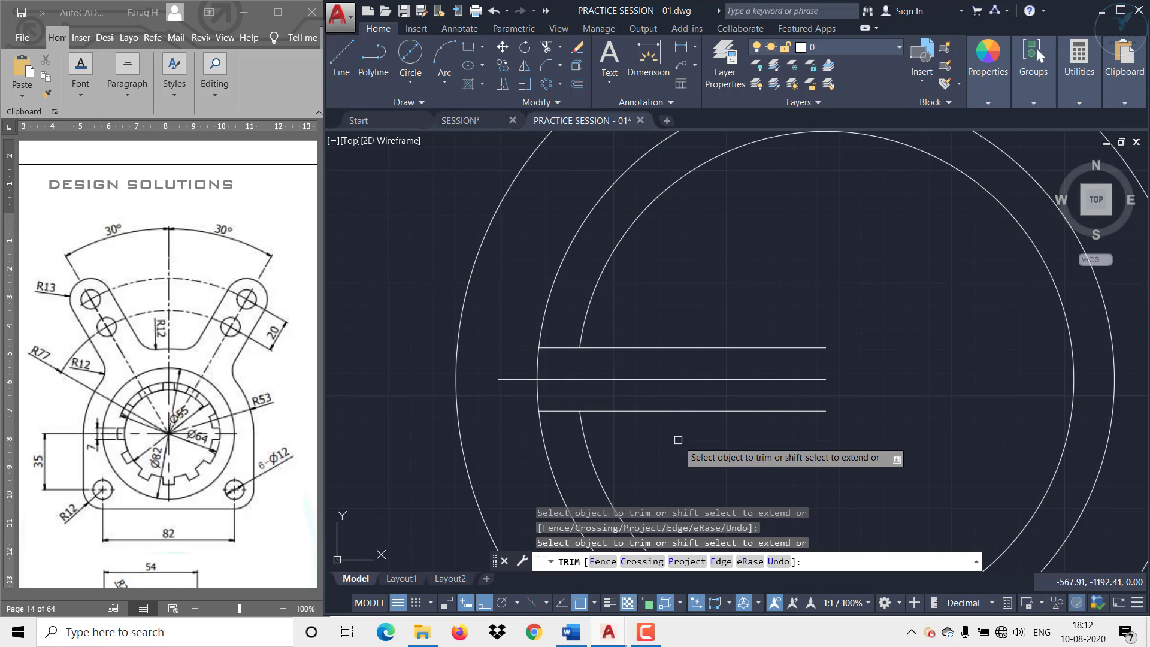
key(Escape)
click(671, 440)
key(Escape)
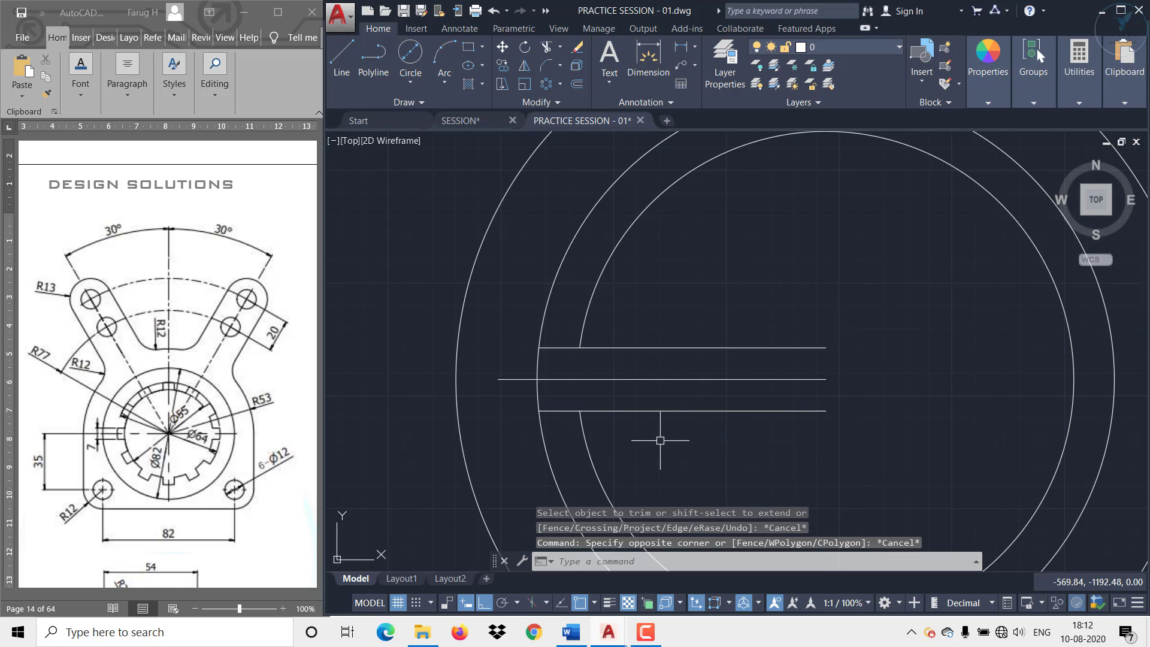
Trim the parts of the two offset lines that extend inside the 55 diameter circle
text(TR)
key(Return)
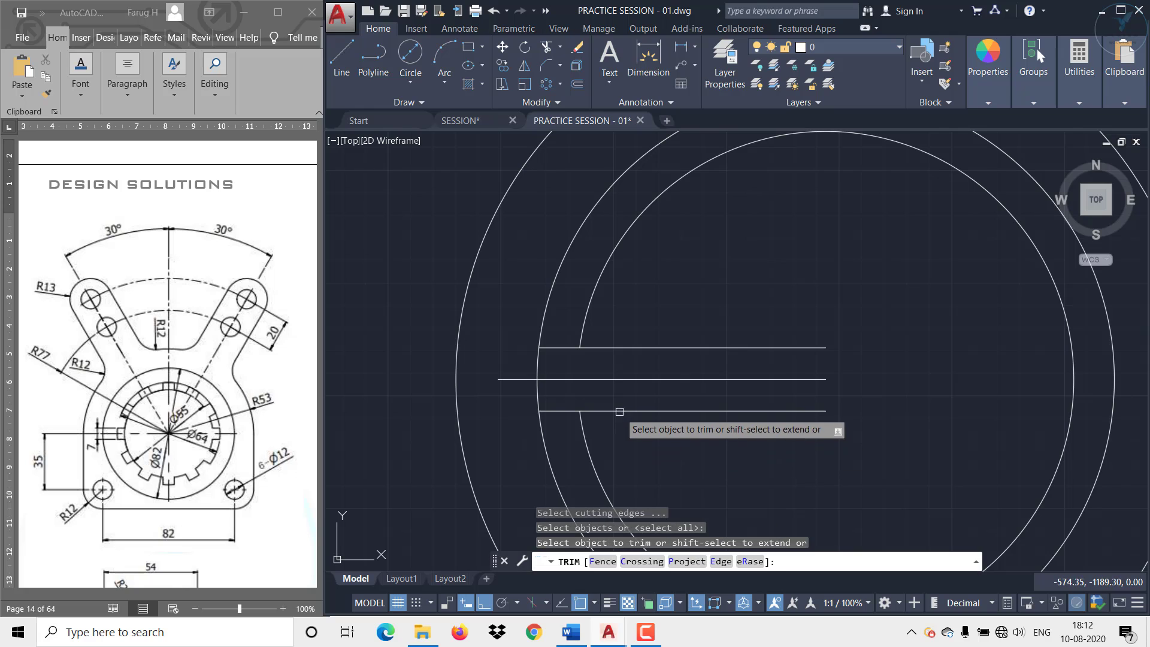
click(653, 411)
click(610, 345)
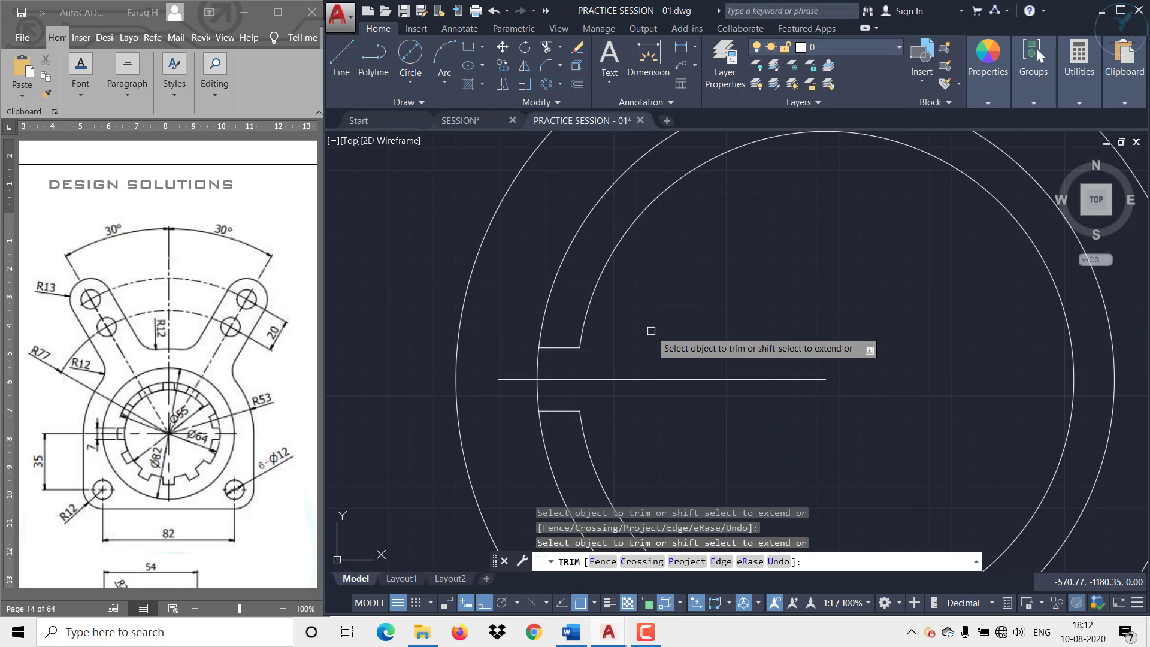
key(Escape)
middle_drag(648, 334, 599, 313)
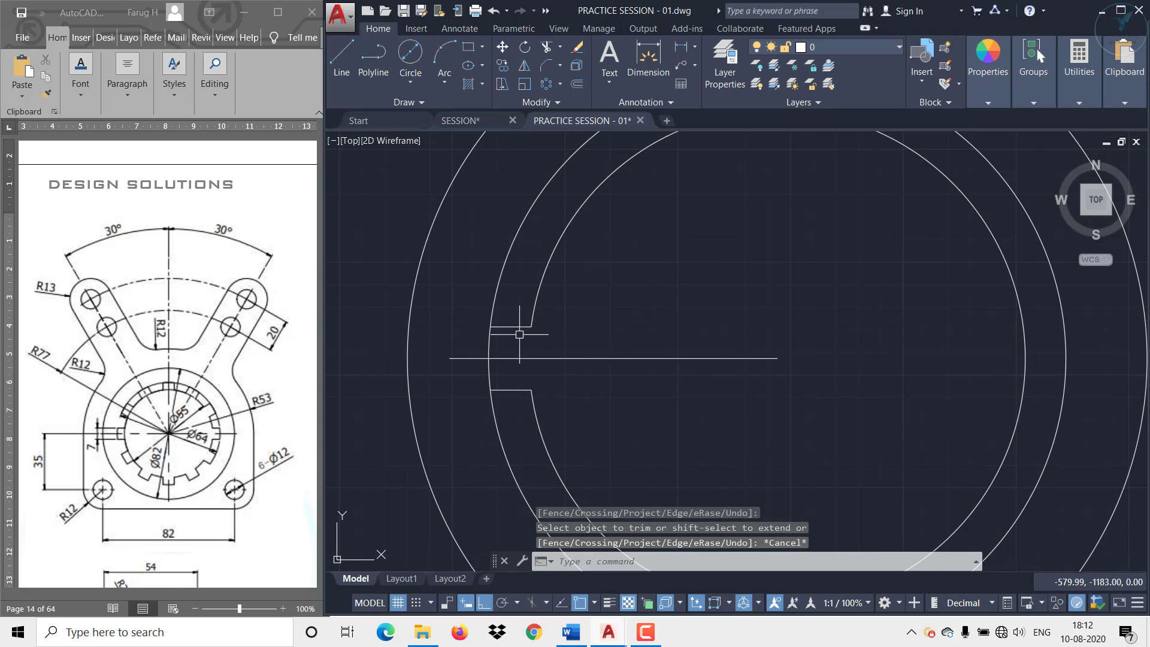
Trim the 64 diameter circle outside the slot, keeping only the short arc that closes the slot's outer end
scroll(520, 334, up, 2)
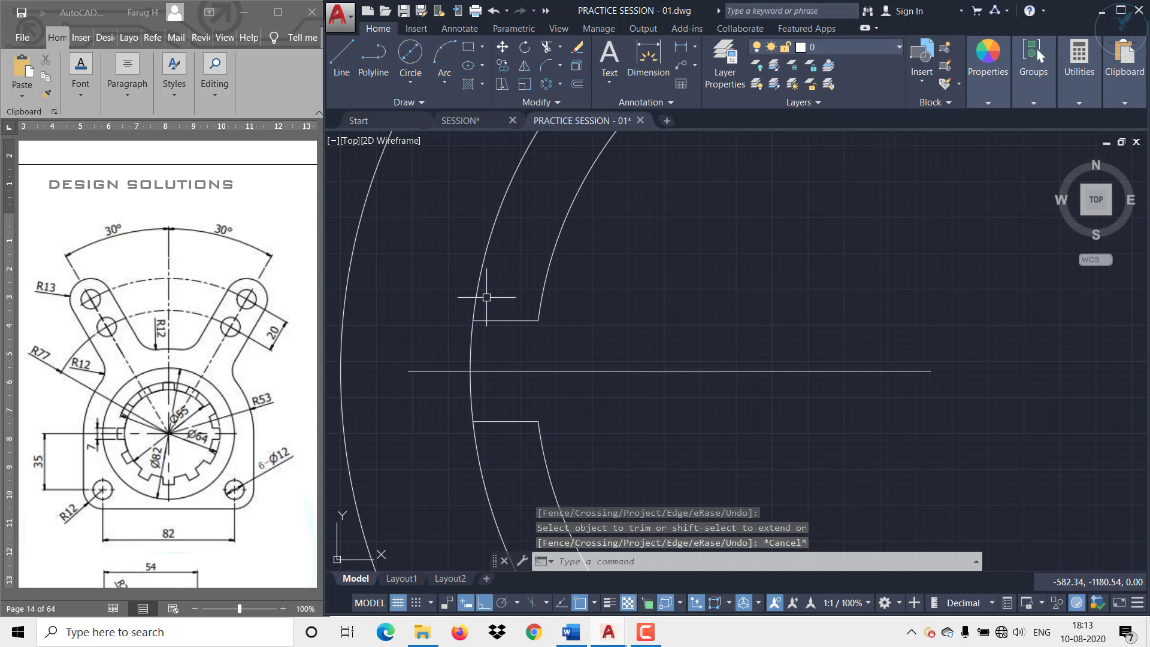
middle_drag(611, 337, 591, 370)
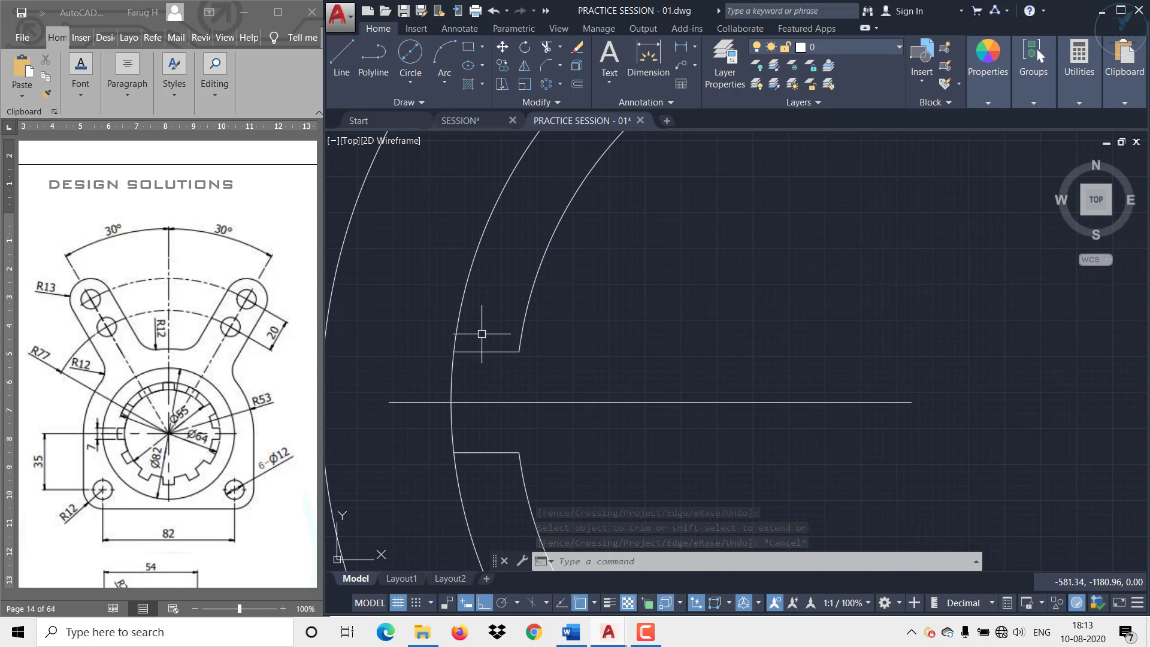
text(TR)
key(Return)
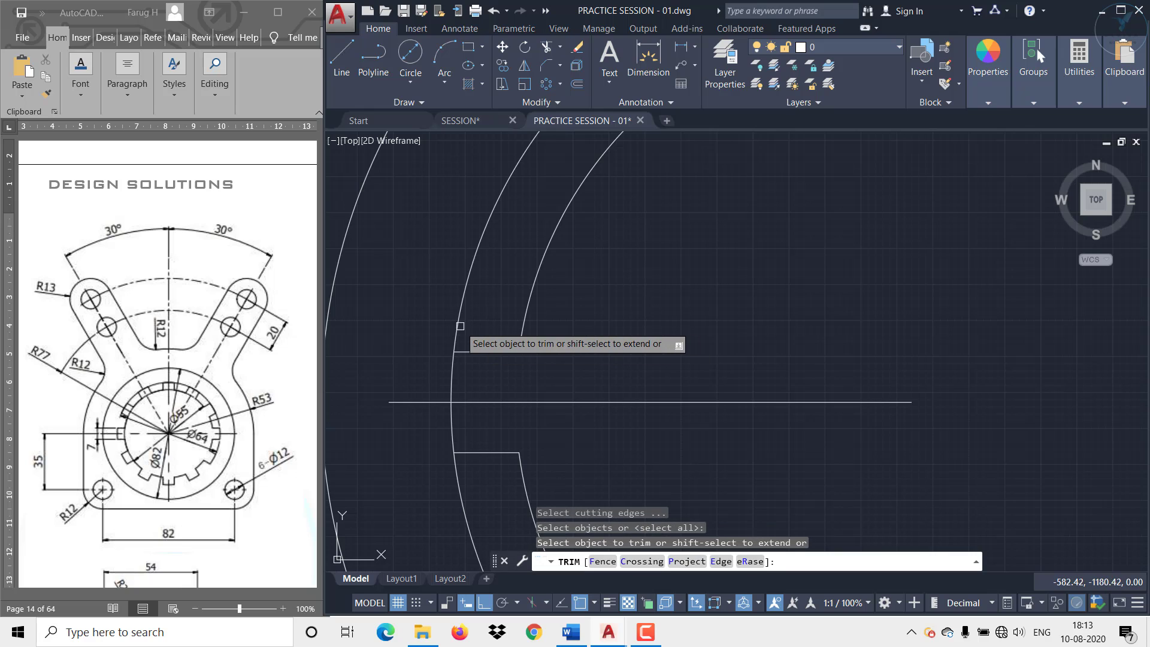
click(461, 317)
key(Escape)
scroll(469, 311, down, 4)
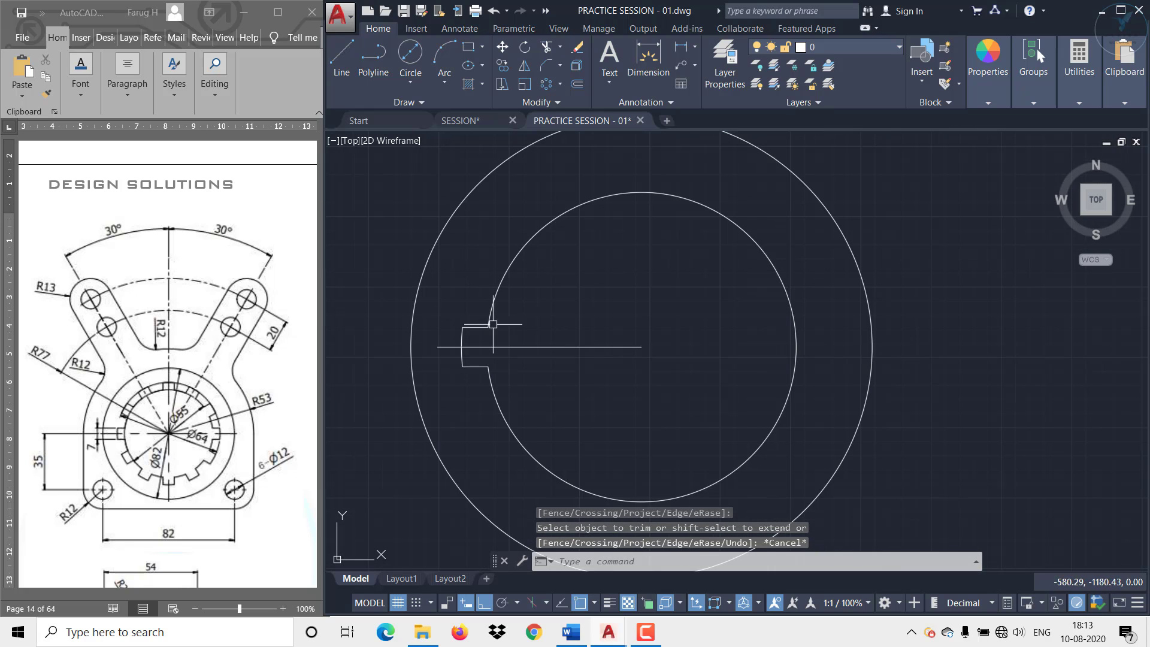
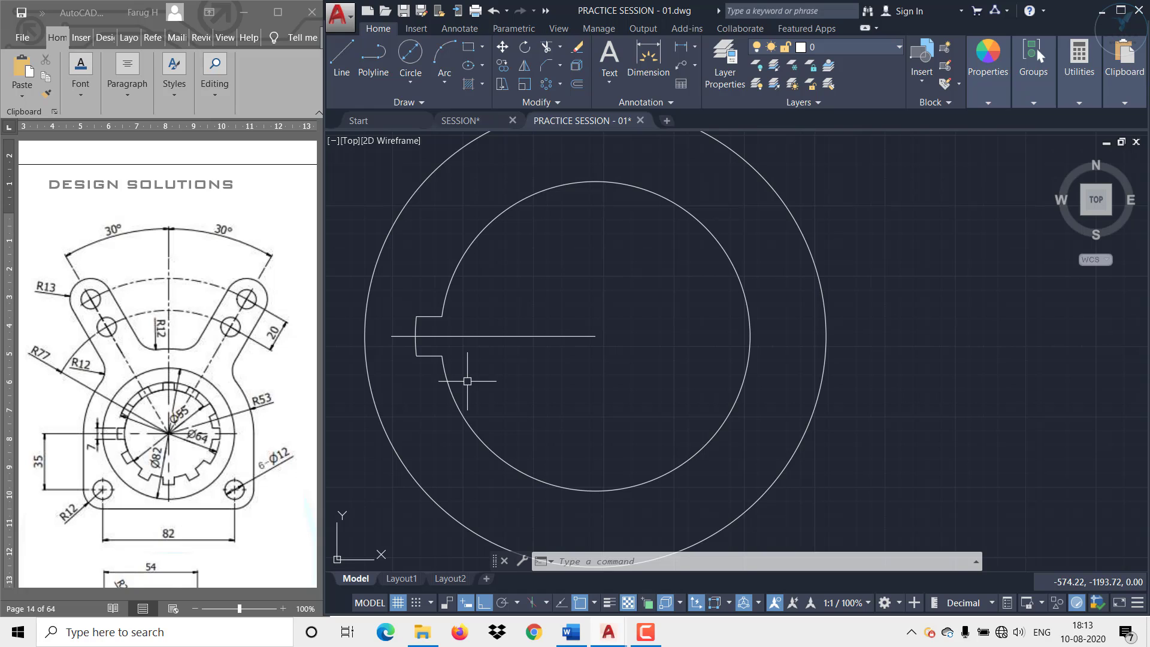
Create a polar array of the slot's three edges with 12 items around the circles' centre
click(561, 84)
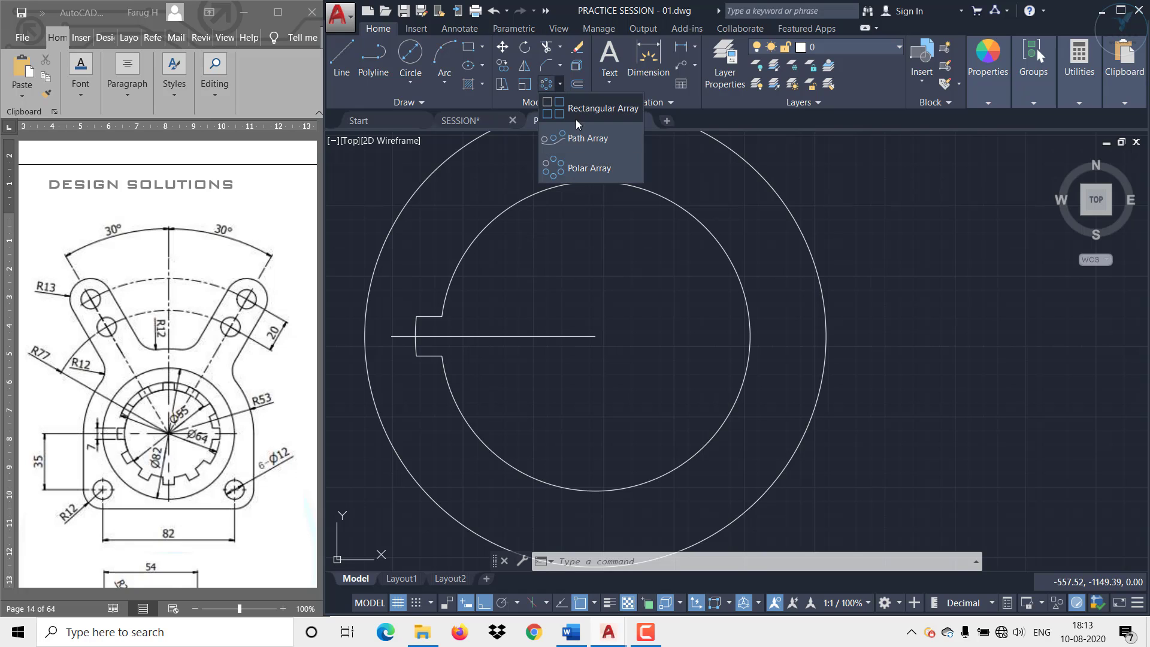
click(572, 167)
click(396, 305)
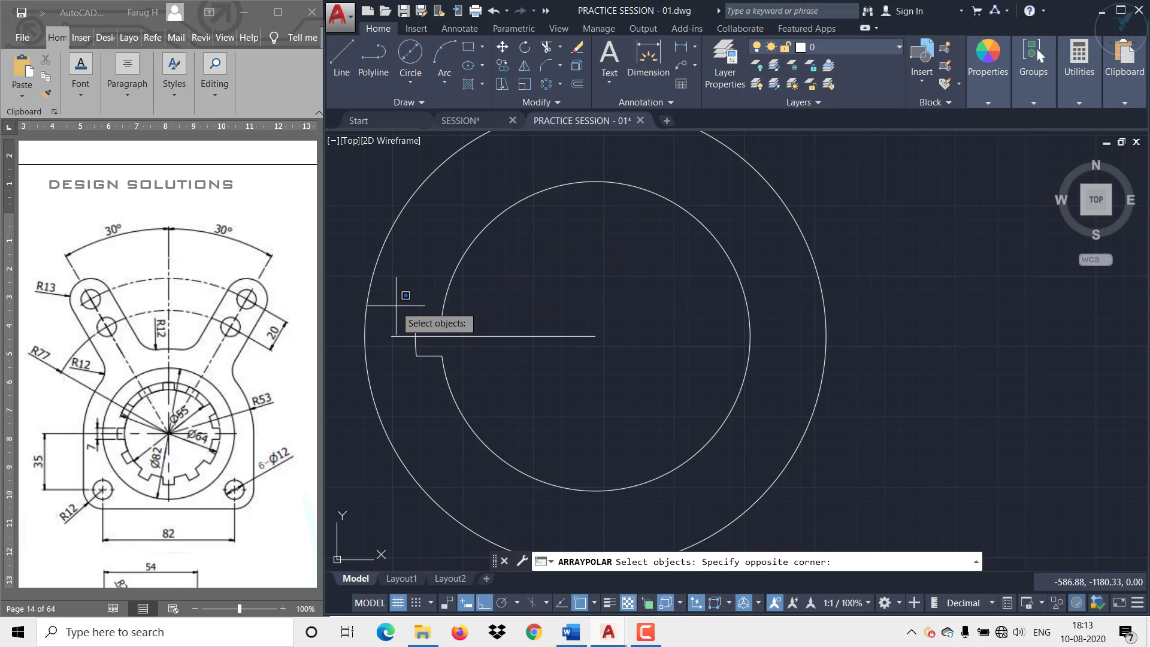
click(450, 366)
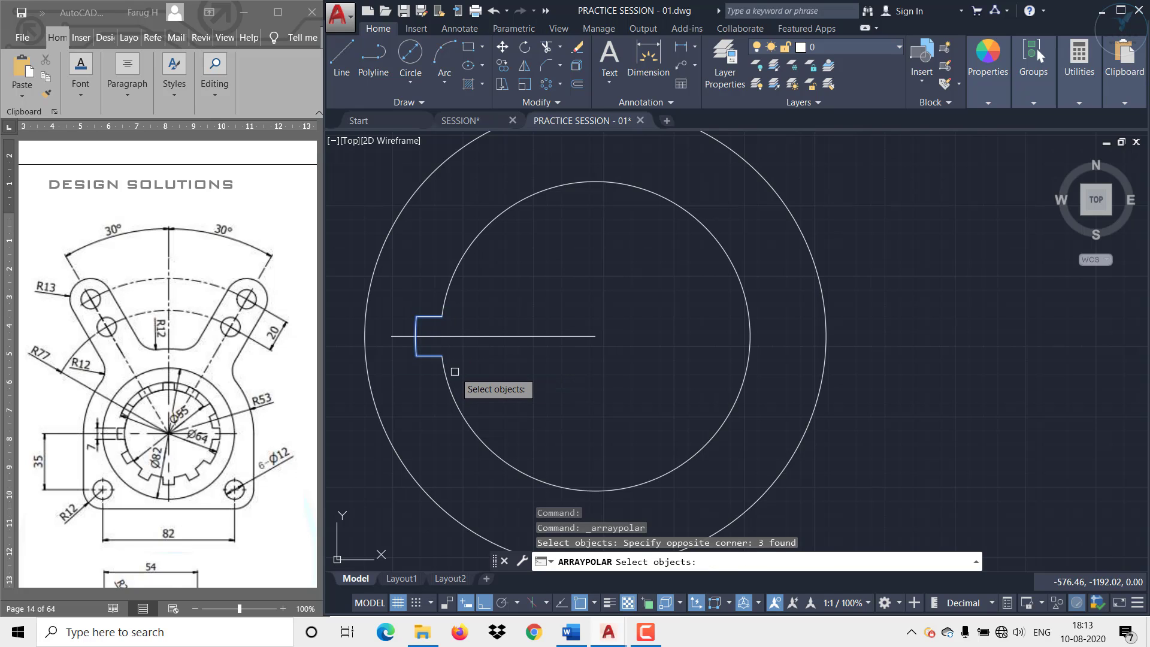
key(Return)
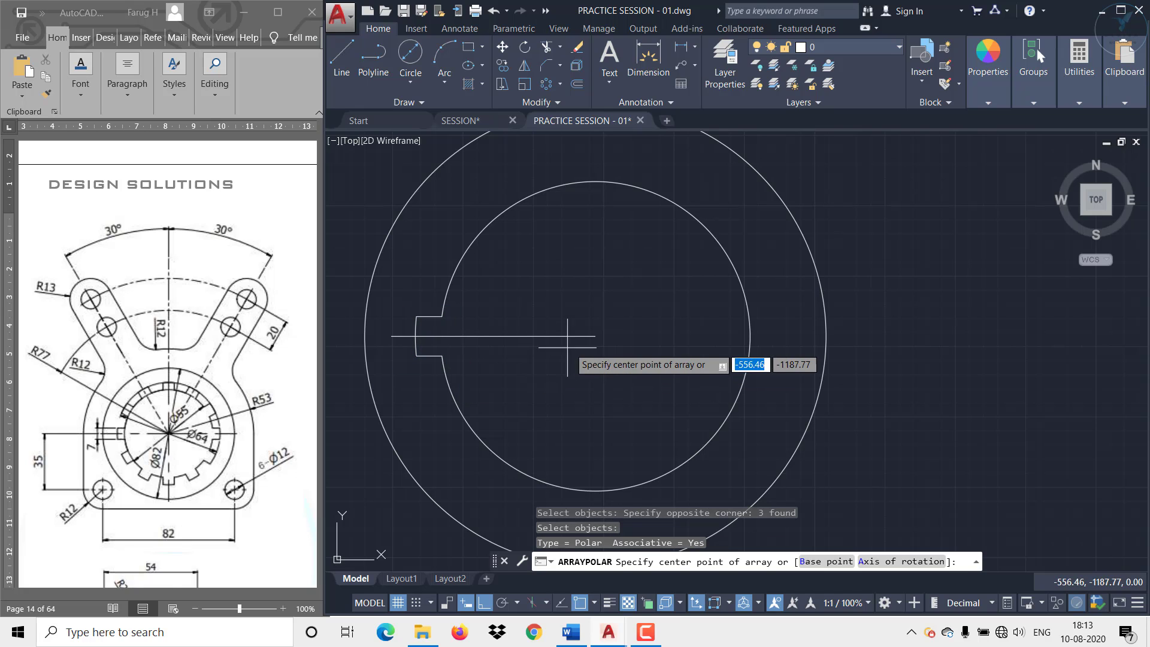
click(595, 336)
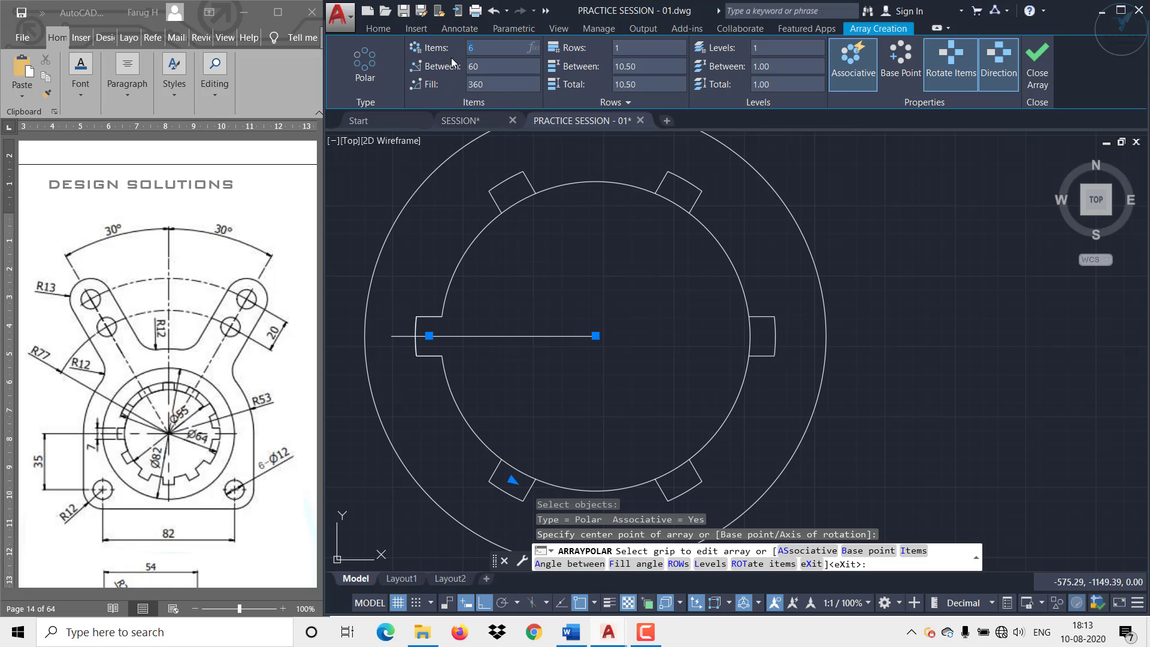
text(12)
key(Return)
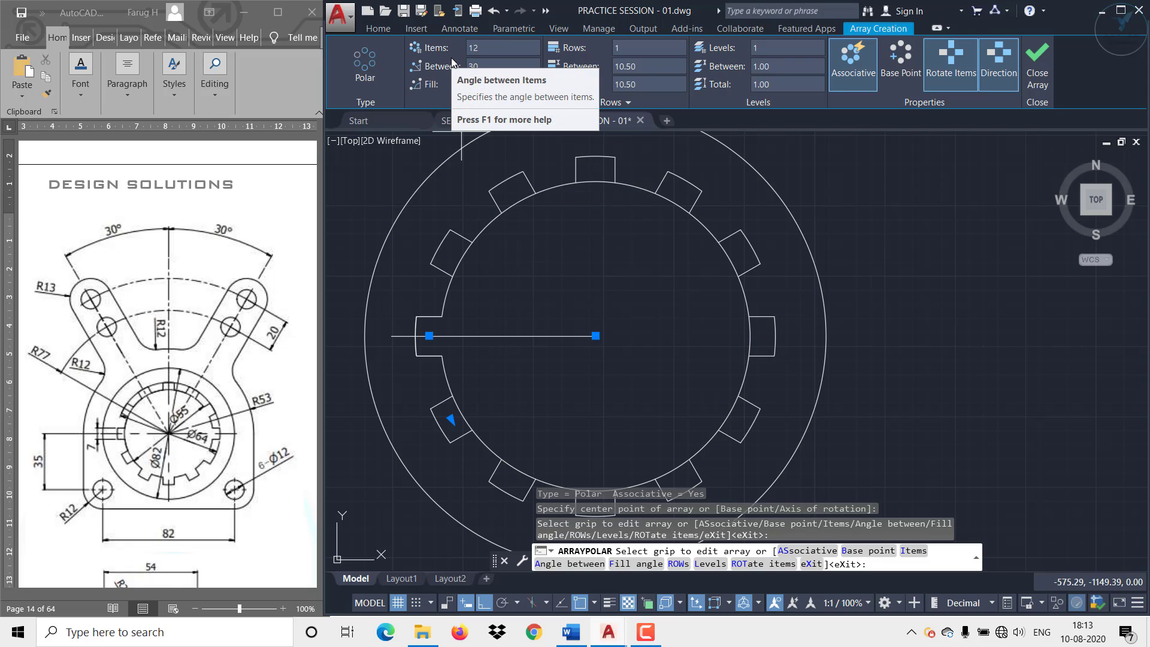
click(1037, 66)
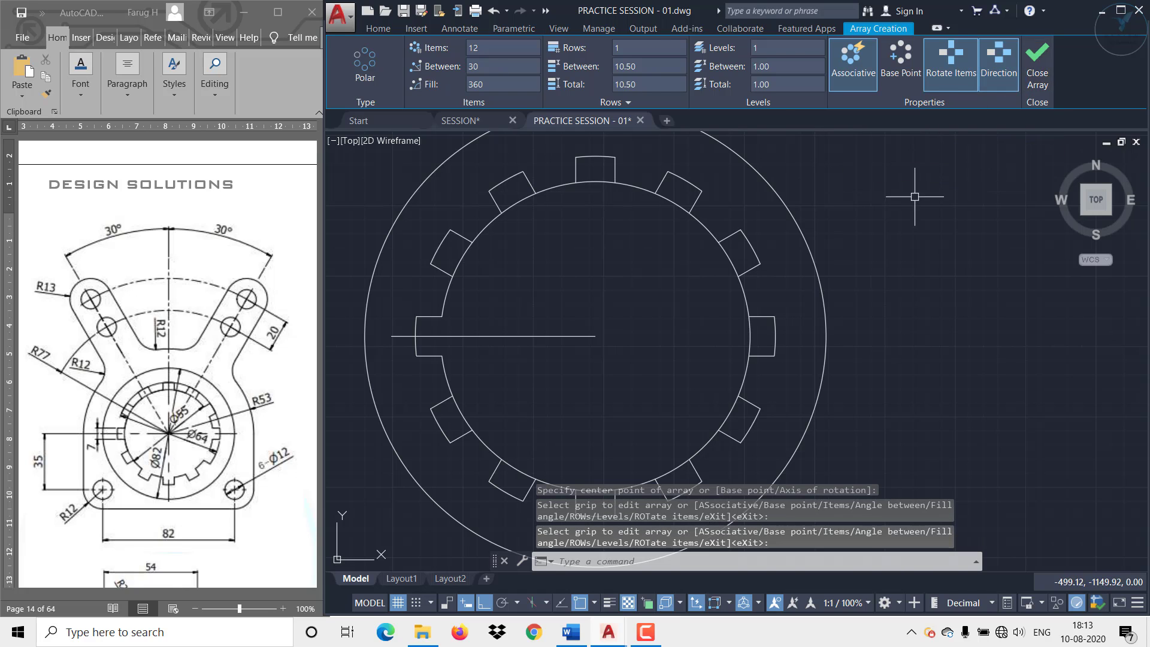
Trim the 55 diameter circle's arcs across the openings of the upper-left, top and first upper-right slots
scroll(463, 258, up, 2)
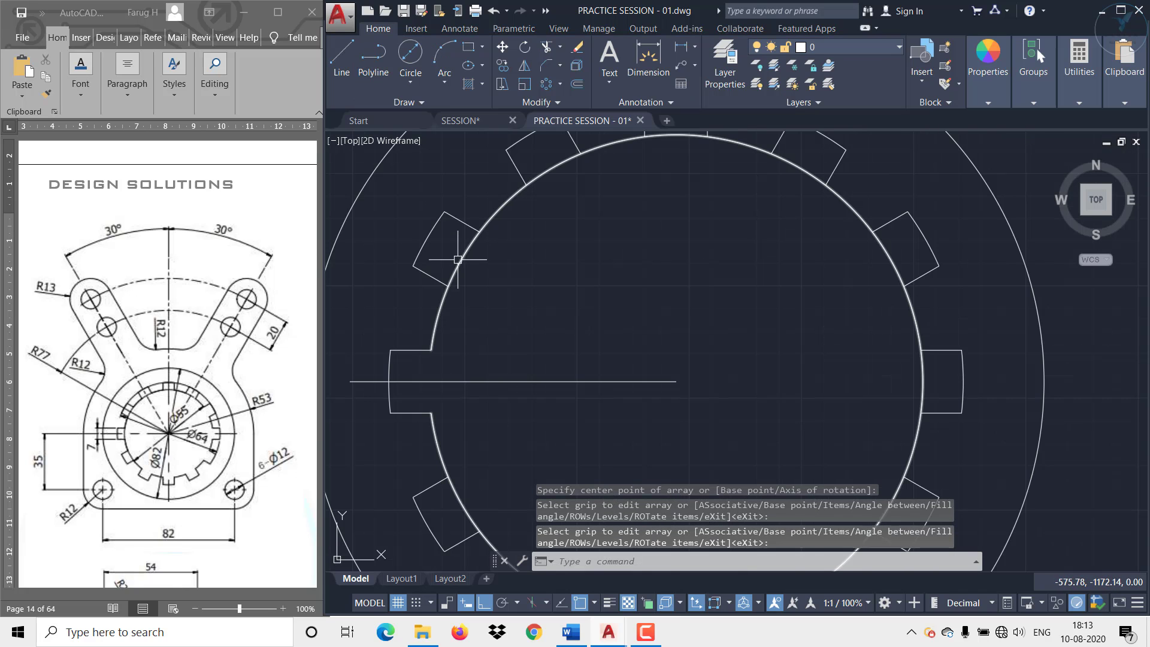
text(tr)
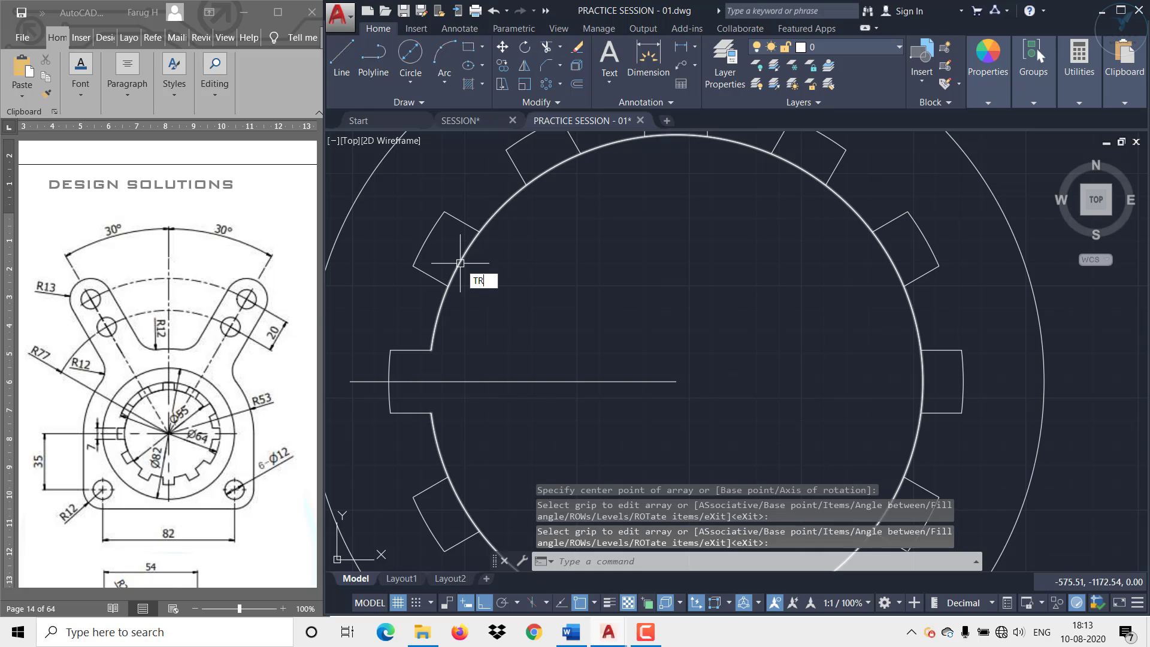
key(Return)
click(460, 263)
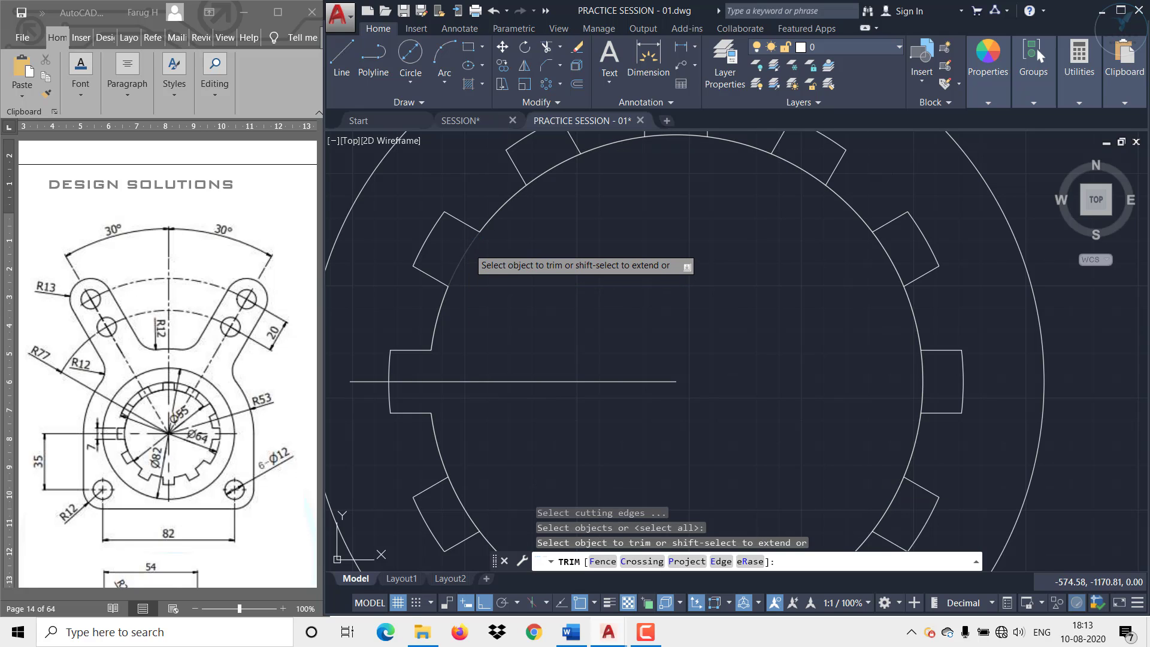
click(563, 162)
middle_drag(646, 215, 552, 287)
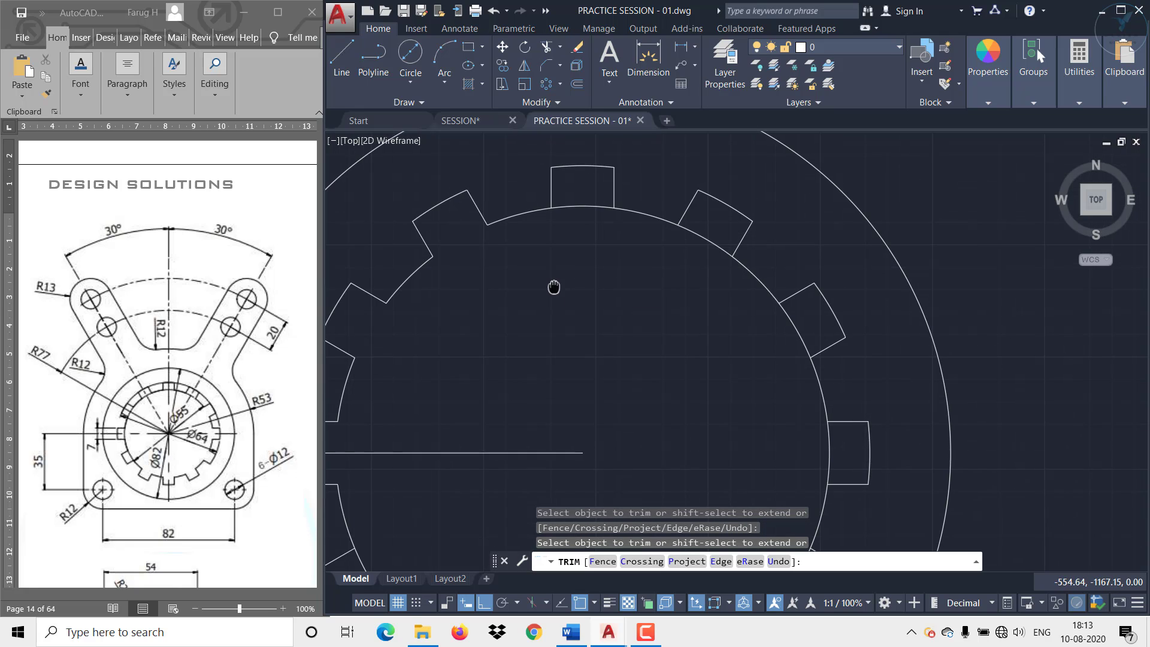
click(591, 206)
click(711, 232)
click(699, 246)
middle_drag(752, 338, 717, 270)
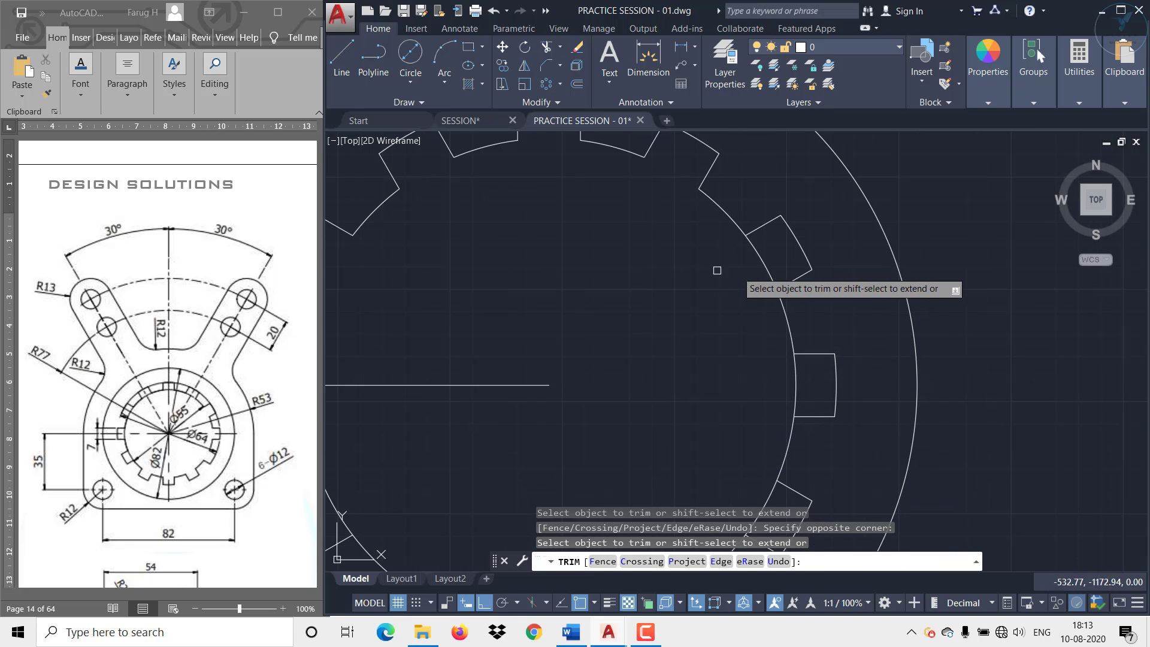
Trim the 55 diameter circle's arcs across the slots along the right side and around the bottom of the ring
click(764, 262)
middle_drag(690, 353, 672, 273)
click(779, 303)
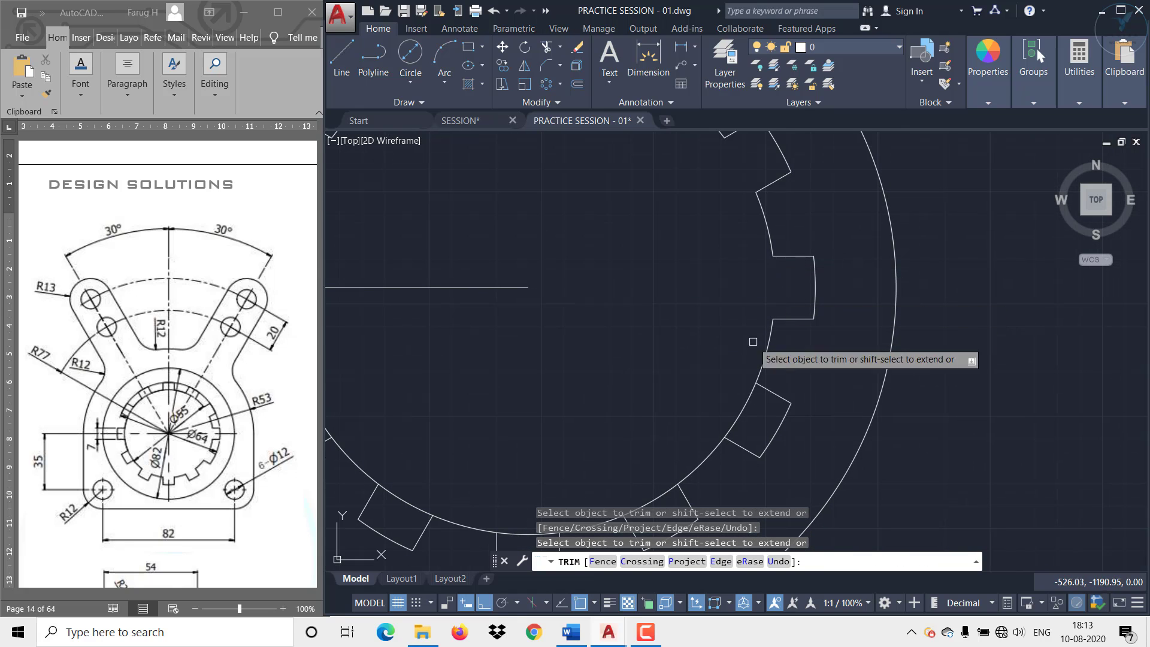
click(745, 421)
middle_drag(704, 404, 740, 292)
click(693, 406)
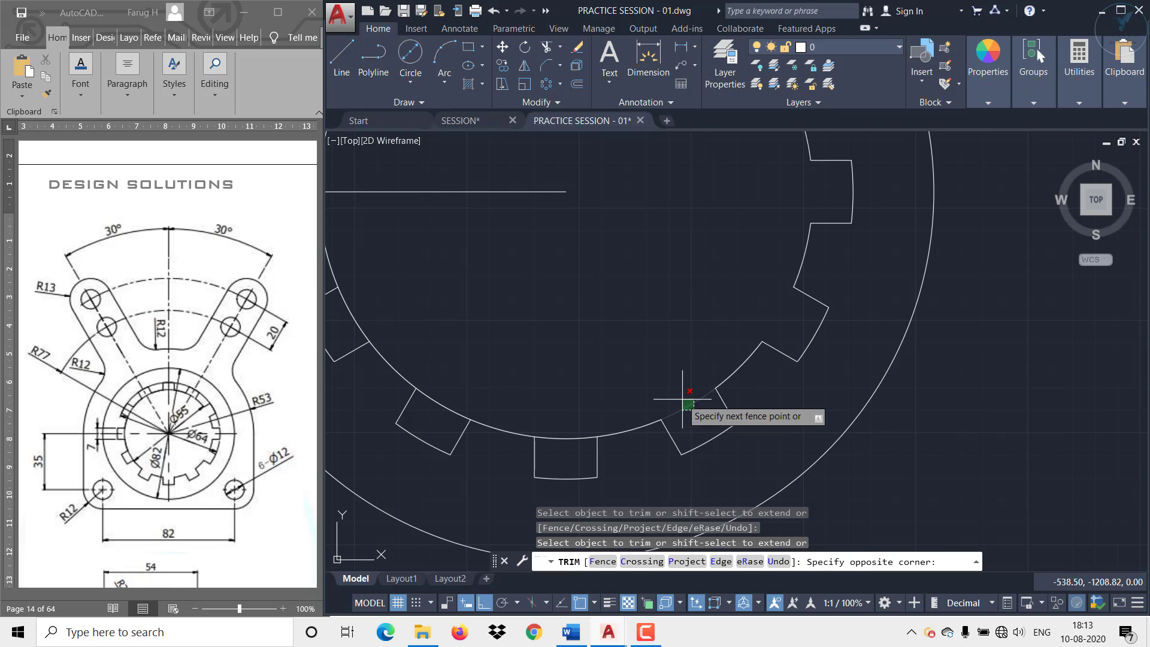
click(574, 437)
click(461, 413)
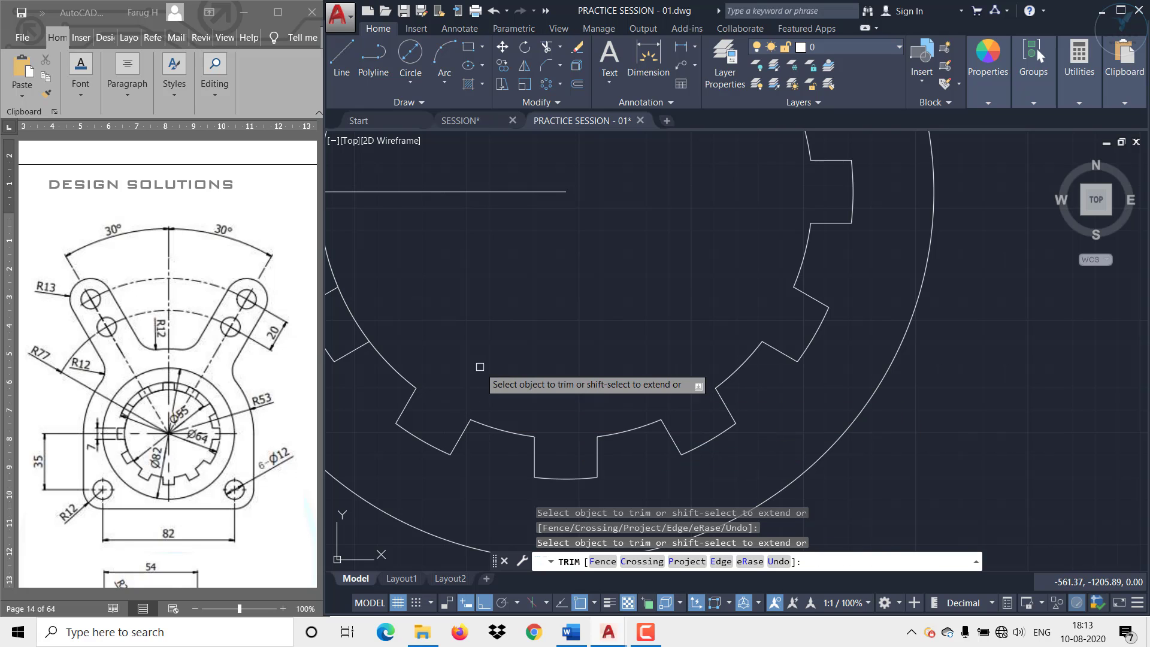
Trim the inner circle's arc across the remaining lower-left slot and end the Trim command
middle_drag(474, 368, 624, 418)
click(512, 366)
scroll(591, 356, down, 2)
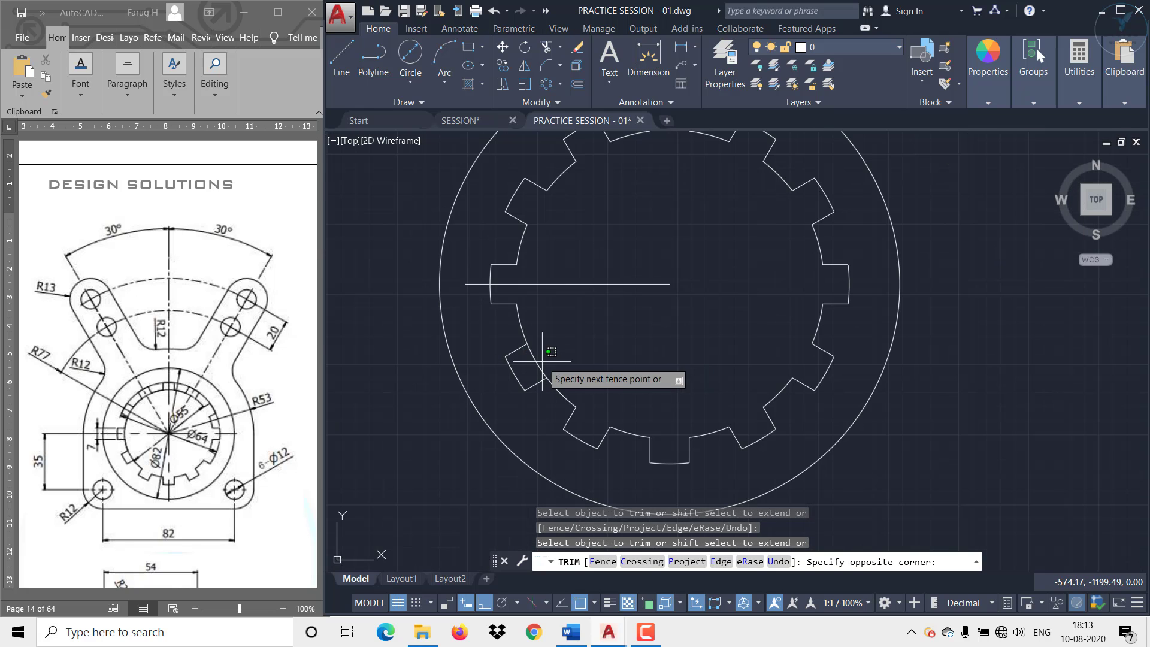
click(542, 362)
click(533, 357)
scroll(599, 348, down, 3)
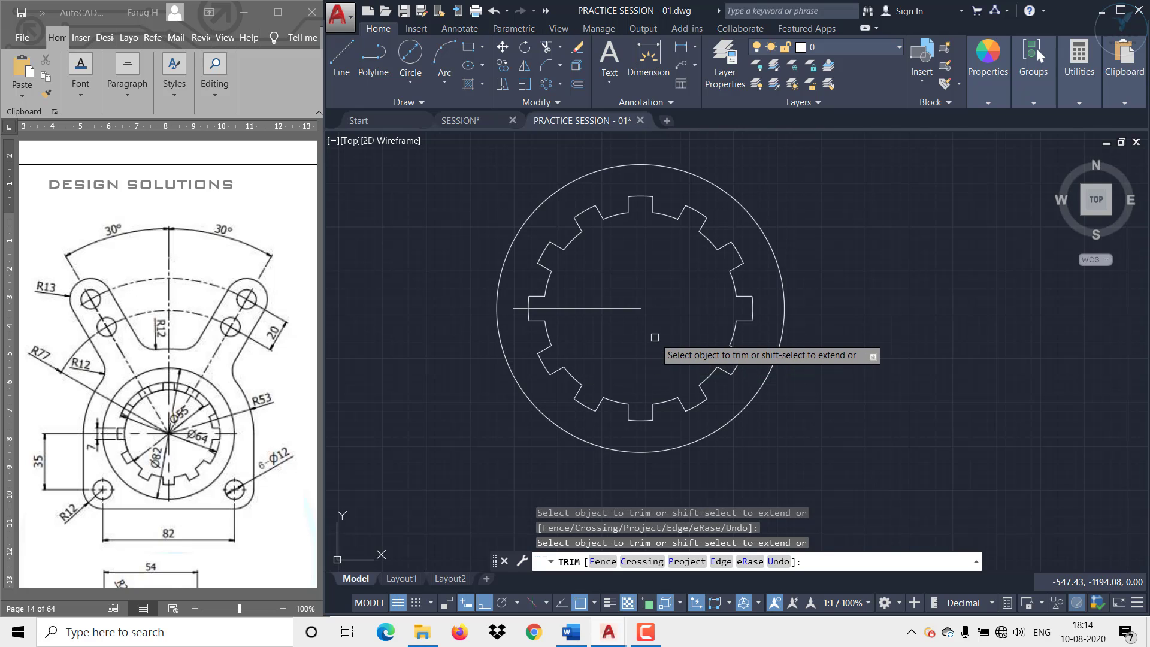
key(Escape)
scroll(626, 331, down, 2)
middle_drag(626, 331, 604, 311)
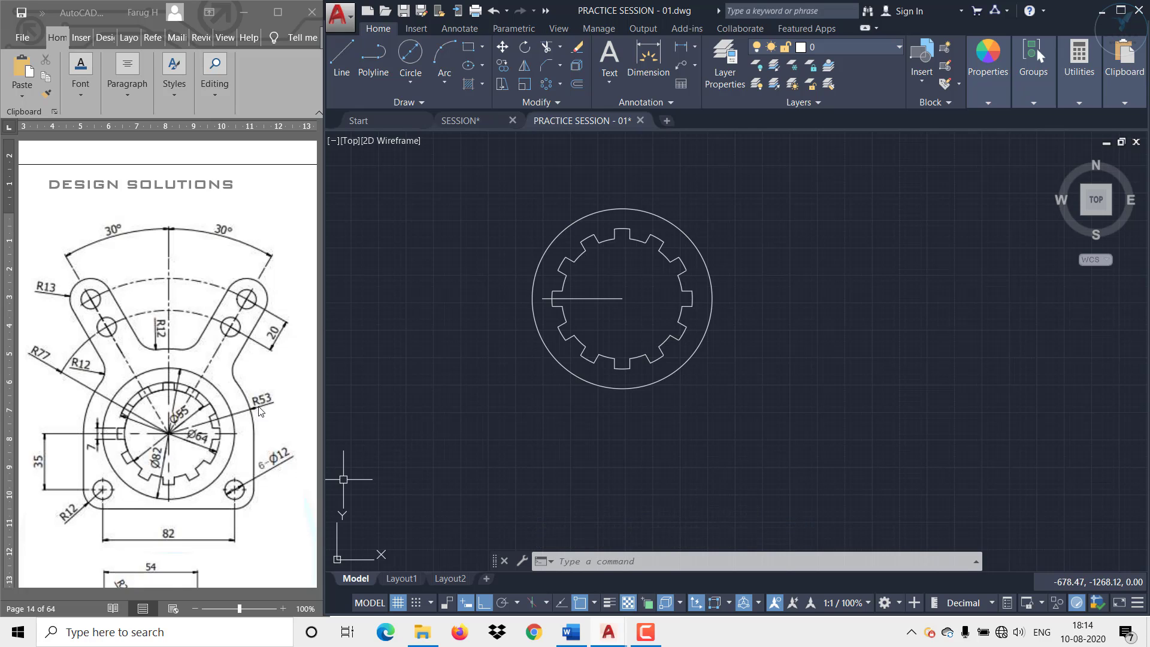
Draw a circle of radius 53 concentric with the toothed bore
click(410, 82)
click(433, 117)
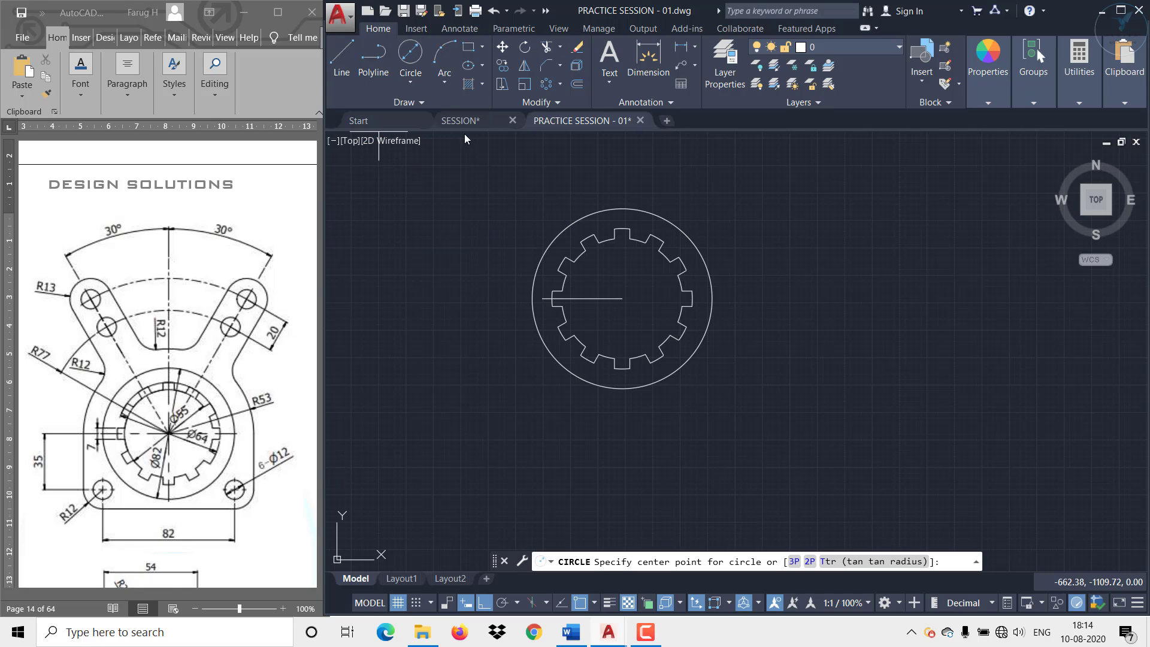
click(624, 299)
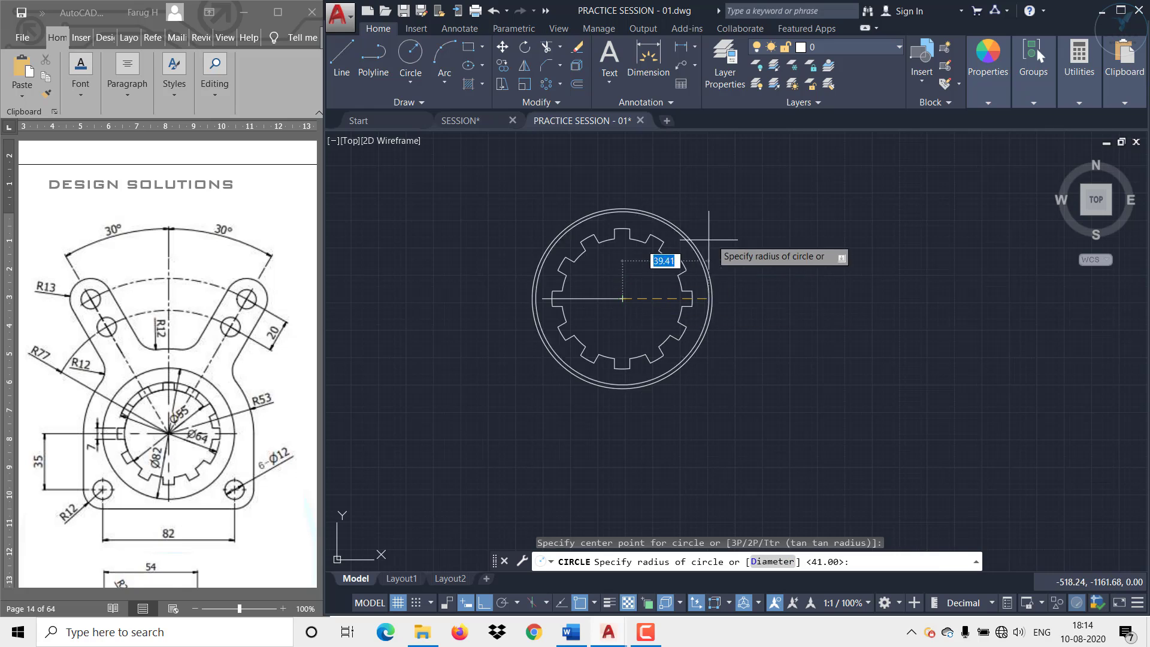
text(53)
key(Return)
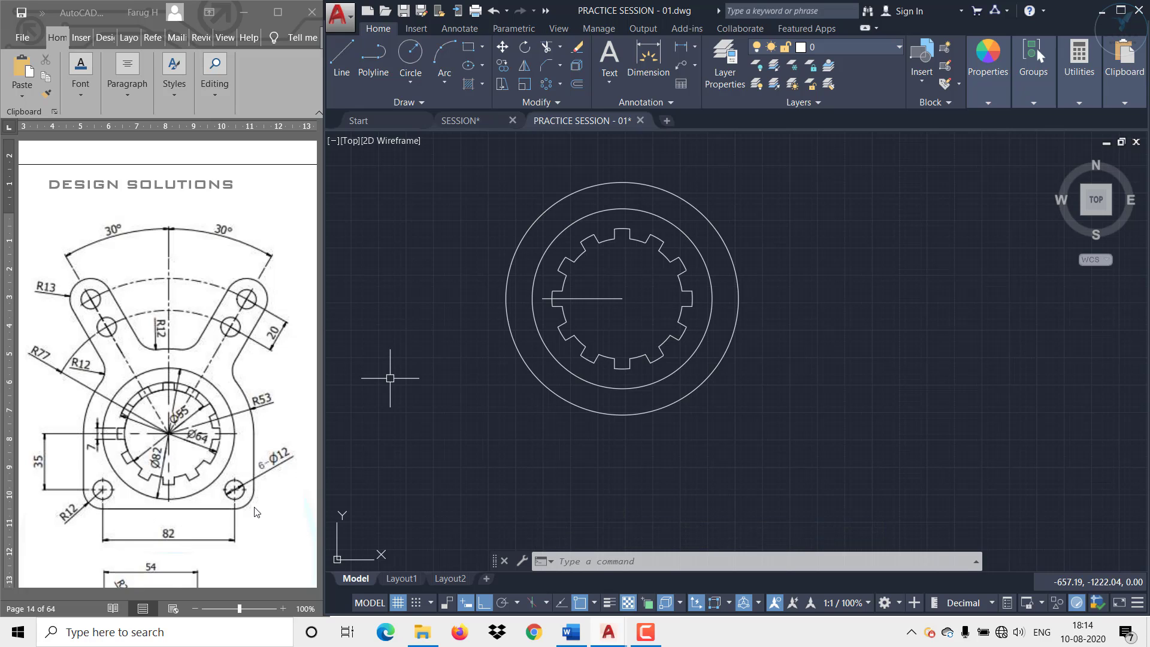
Draw a vertical line about 66 long downward from the right quadrant of the radius 53 circle
click(342, 57)
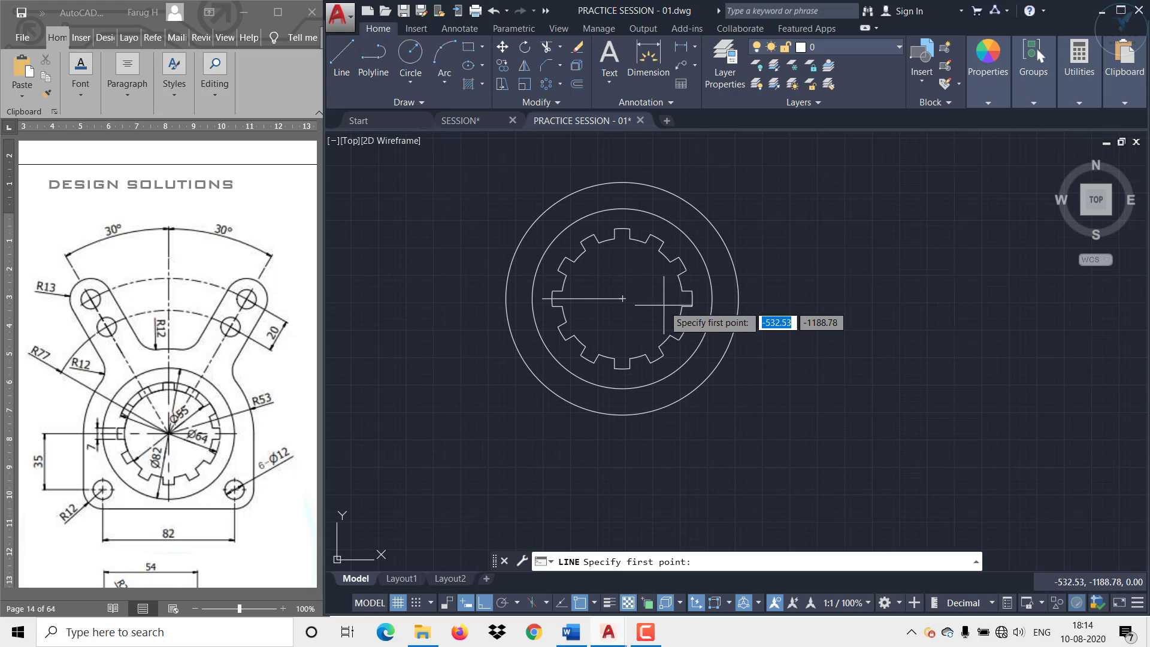
click(739, 298)
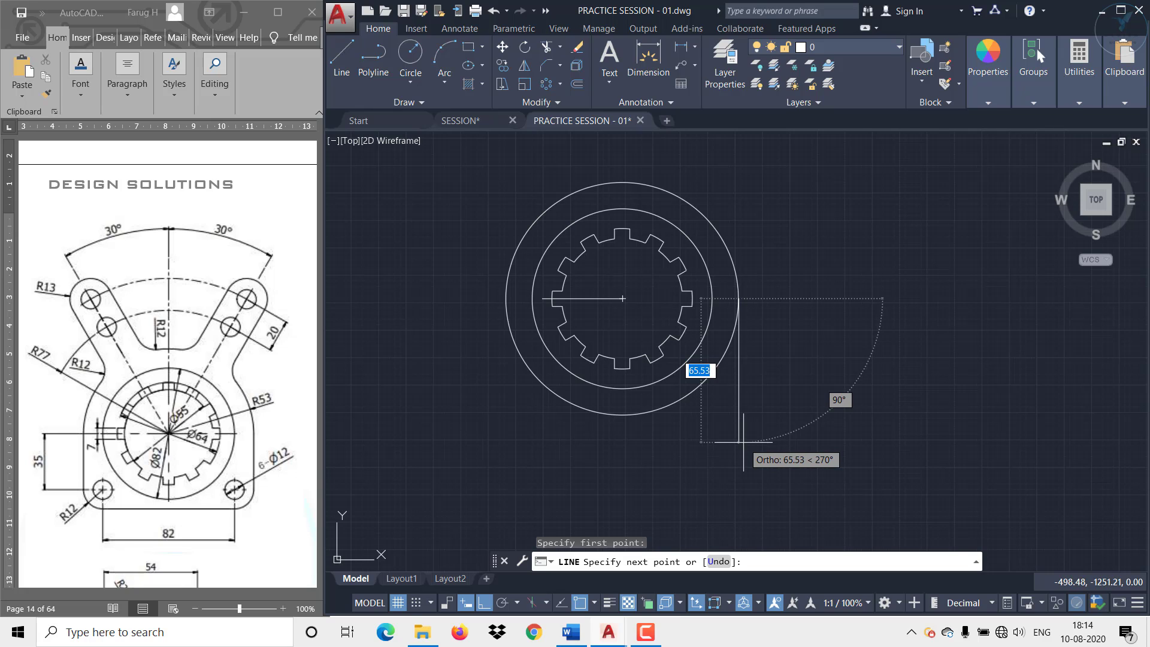
click(744, 442)
key(Escape)
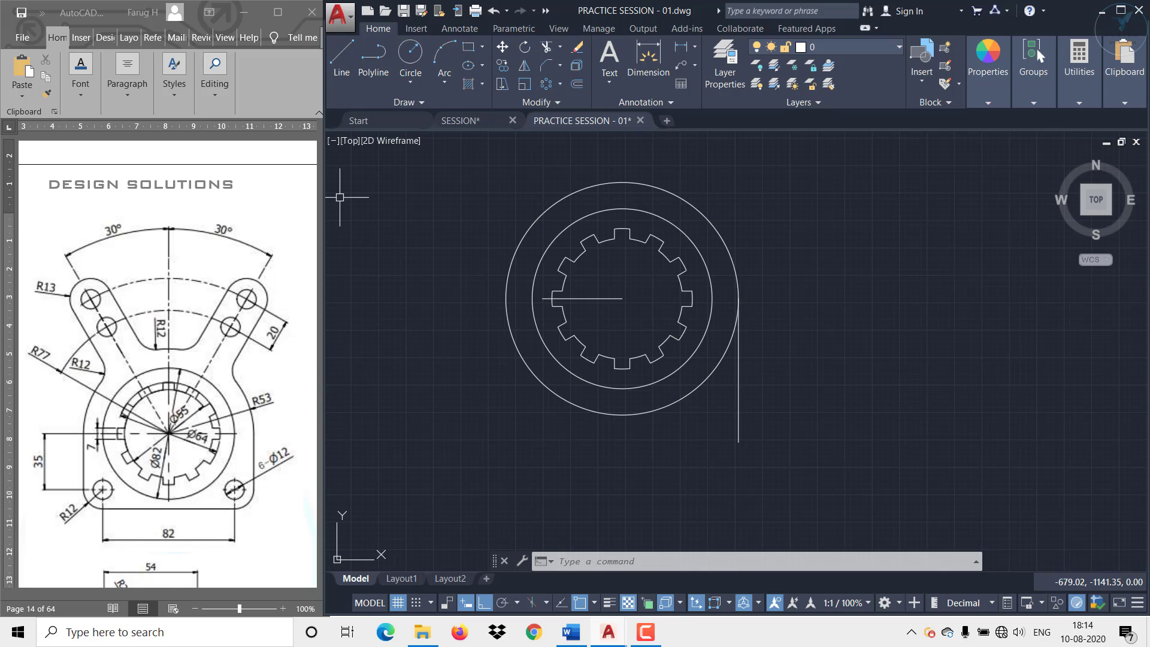
Draw connected reference lines from the bore's centre, 35 straight down and 41 horizontally to the right
click(342, 57)
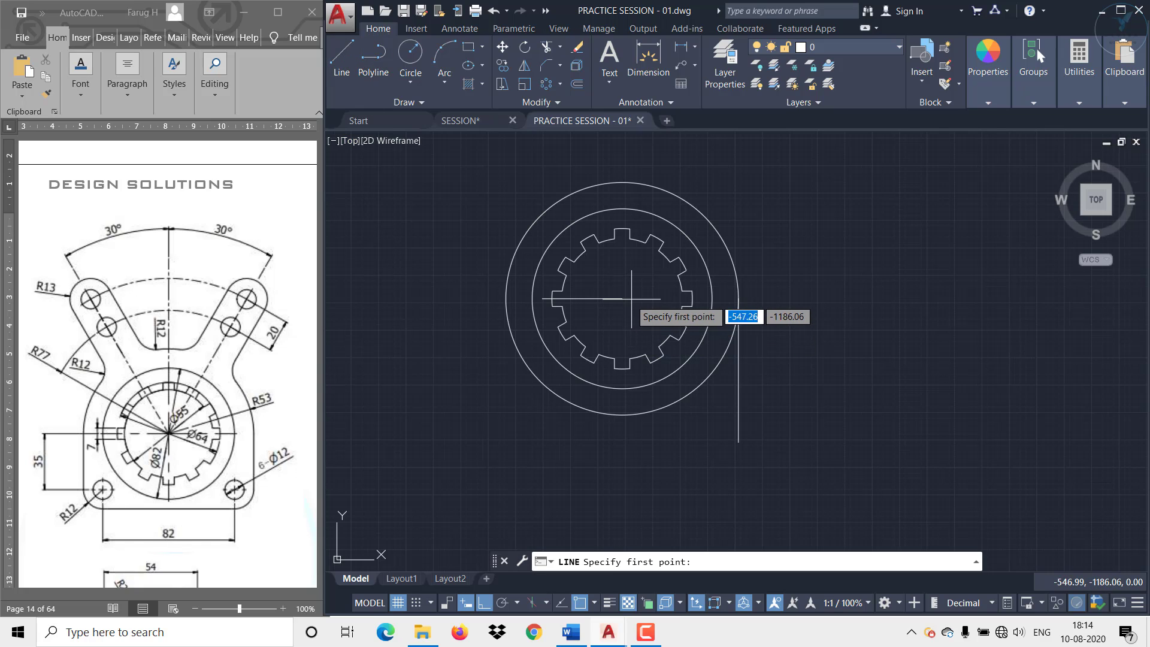
scroll(623, 305, up, 4)
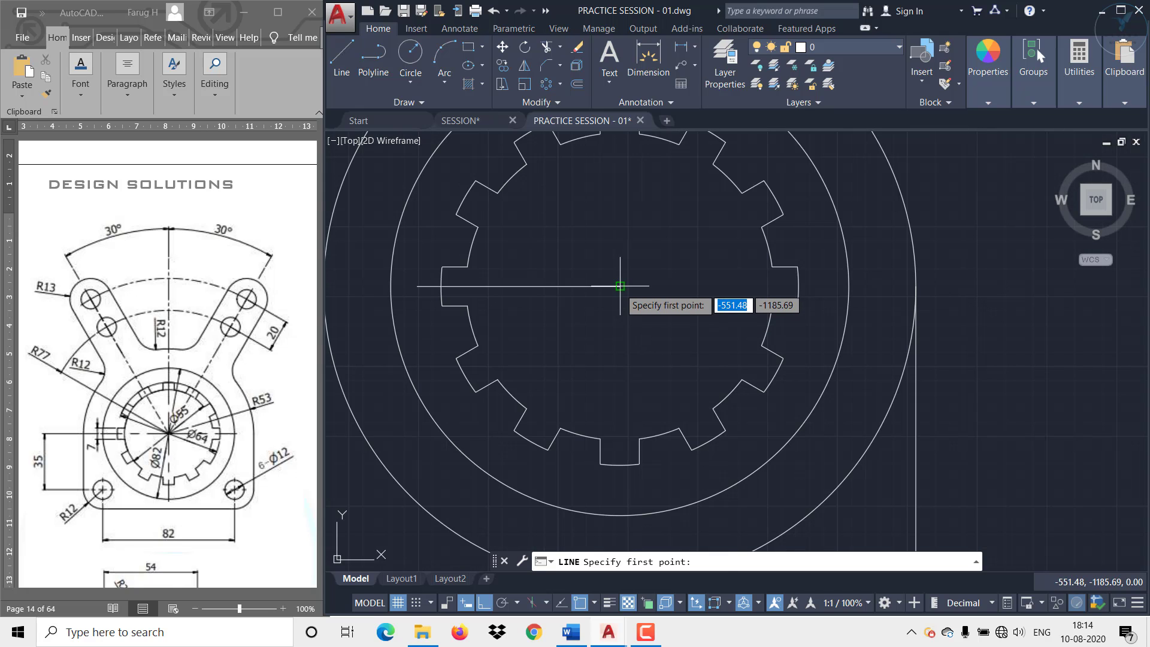
click(620, 286)
scroll(596, 272, down, 4)
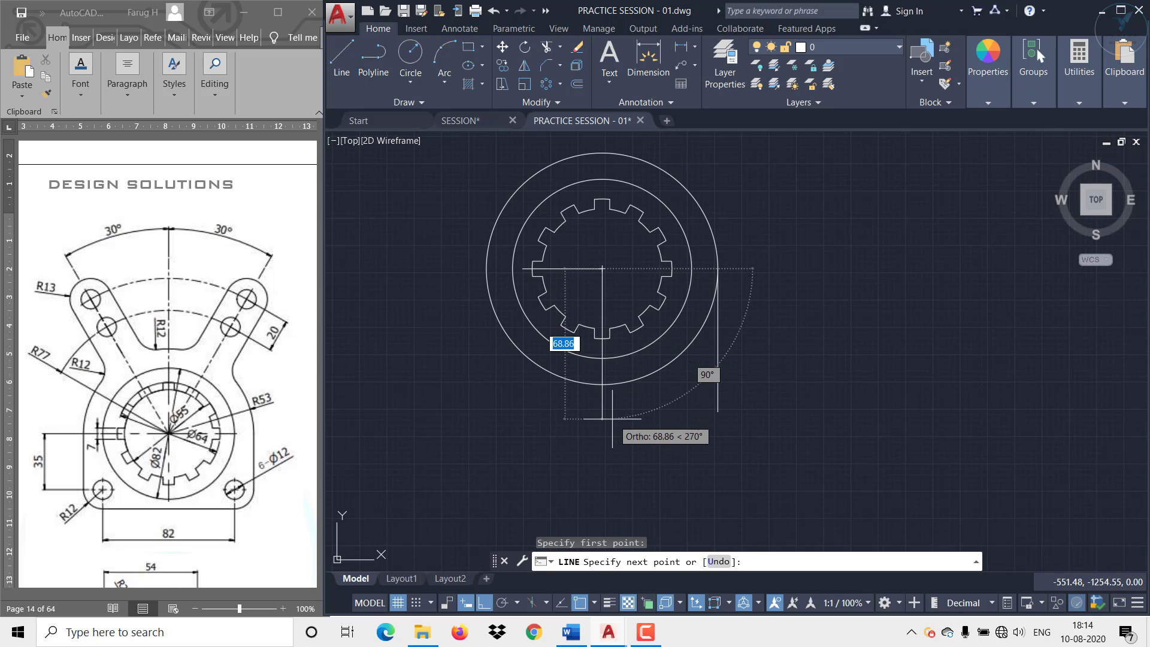
text(35)
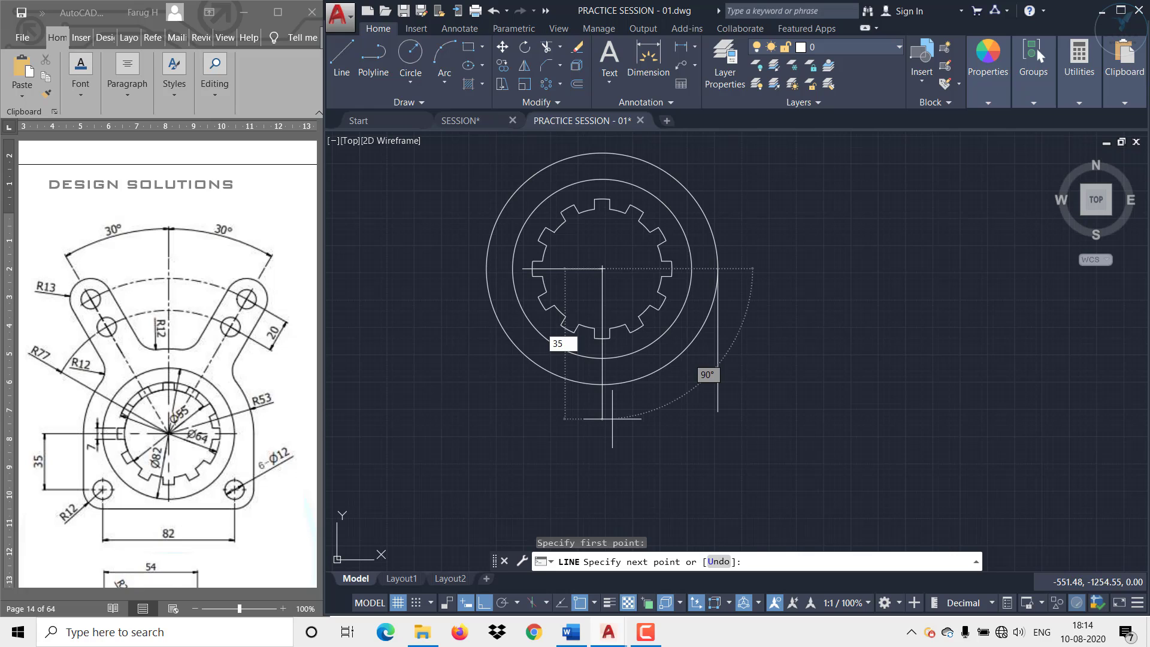
key(Return)
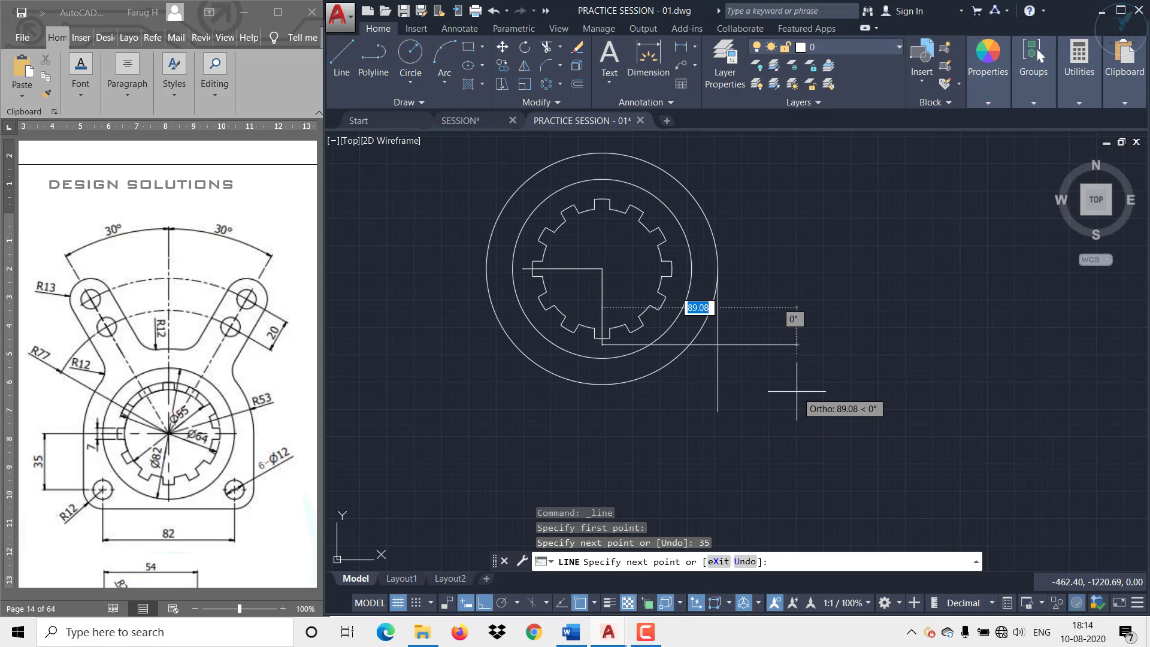
text(41)
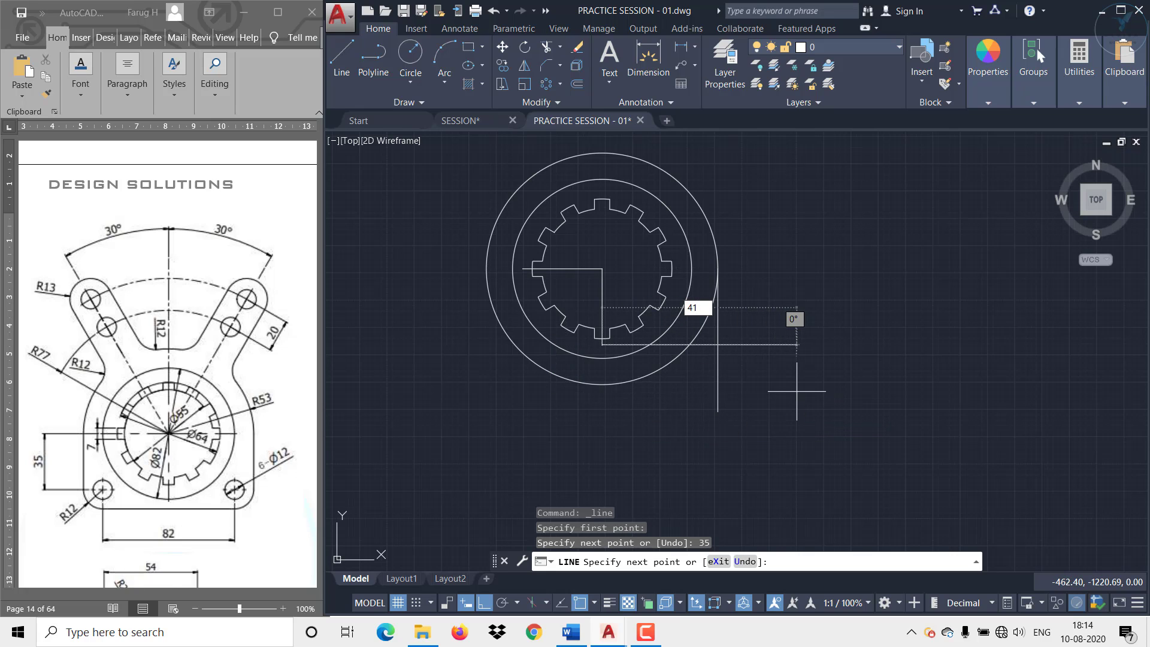
key(Return)
key(Escape)
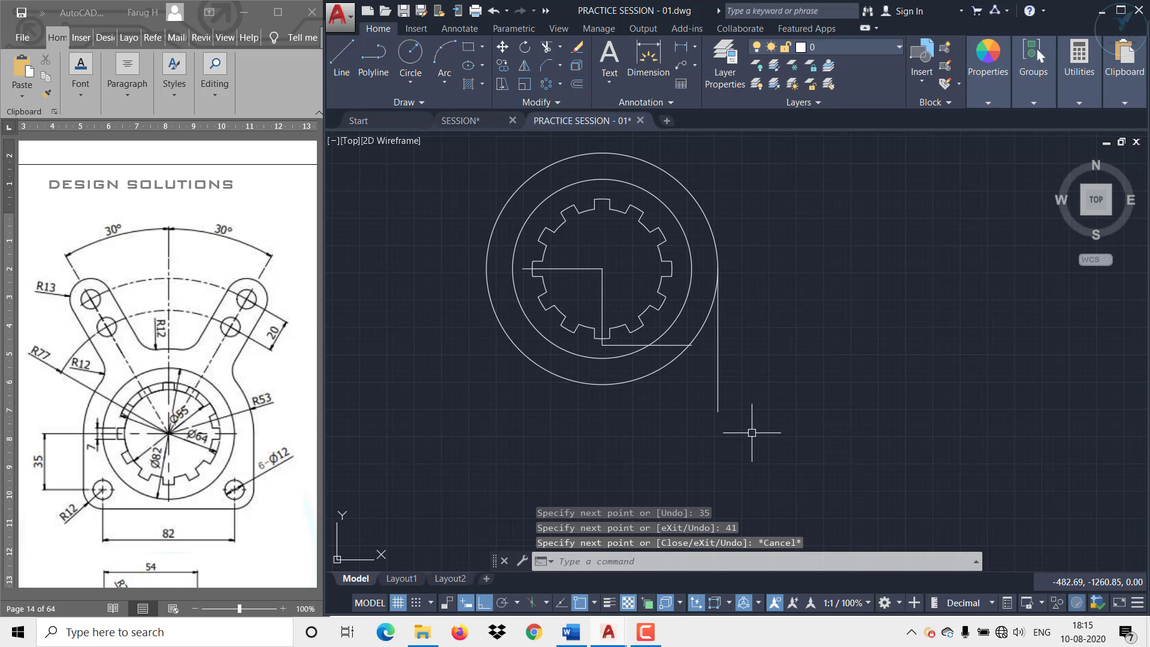
Draw a 12 diameter circle centred on the right end of the 41 long reference line
scroll(684, 345, up, 7)
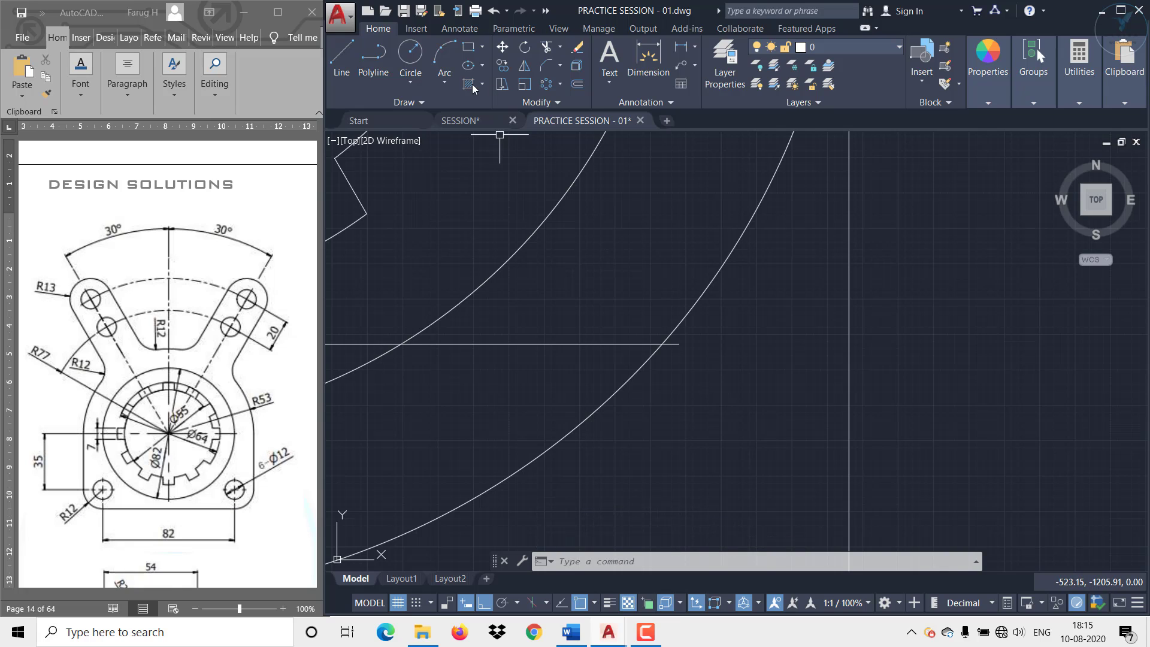
click(415, 90)
click(440, 157)
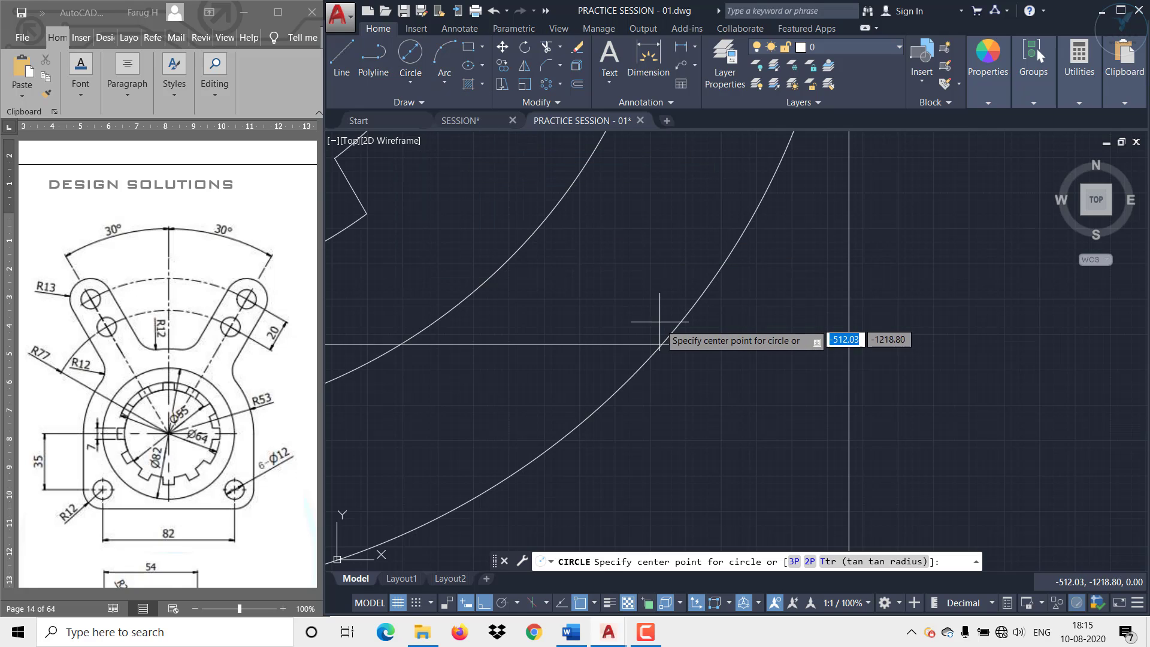
scroll(699, 360, up, 2)
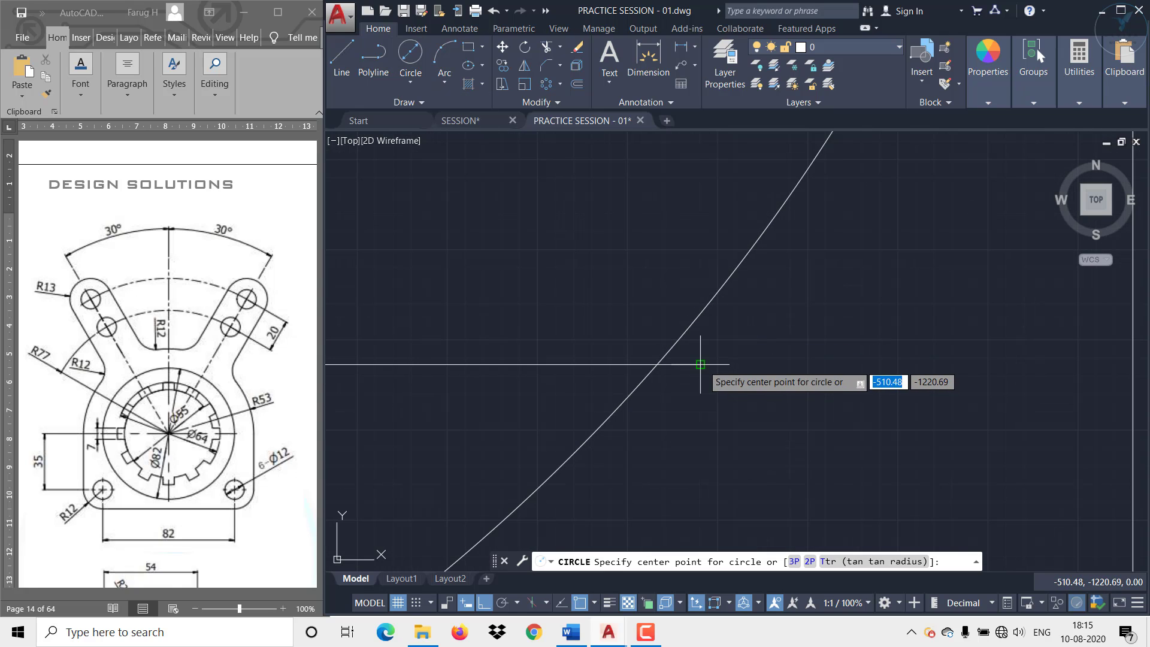
click(700, 365)
text(1)
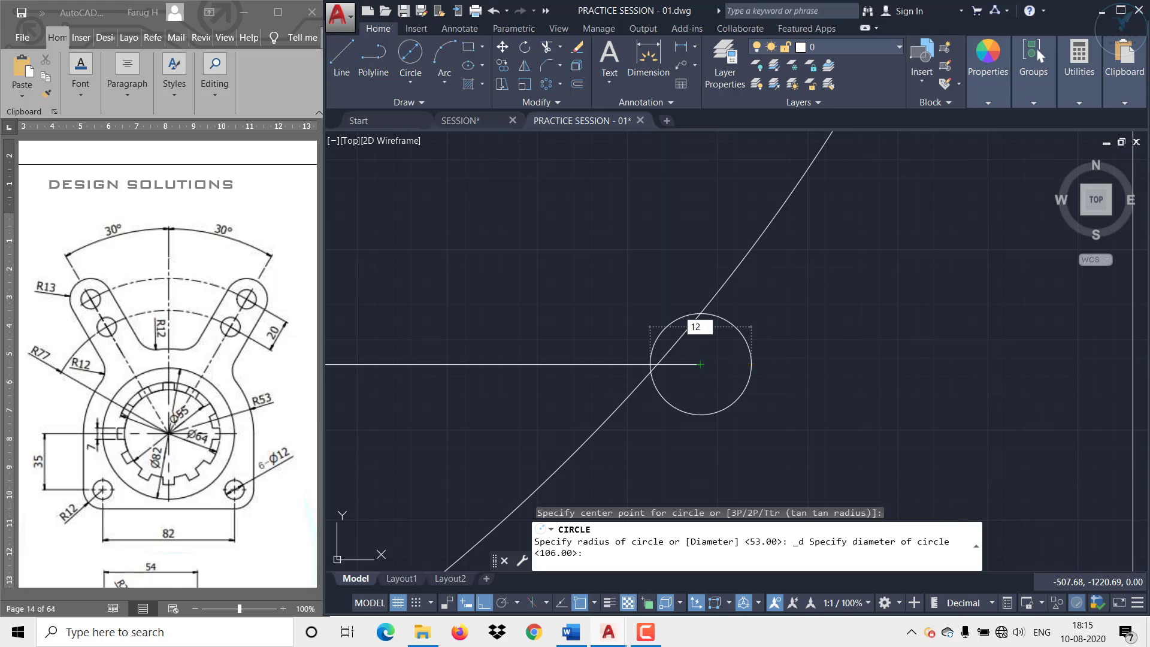
text(2)
key(Return)
scroll(809, 257, down, 4)
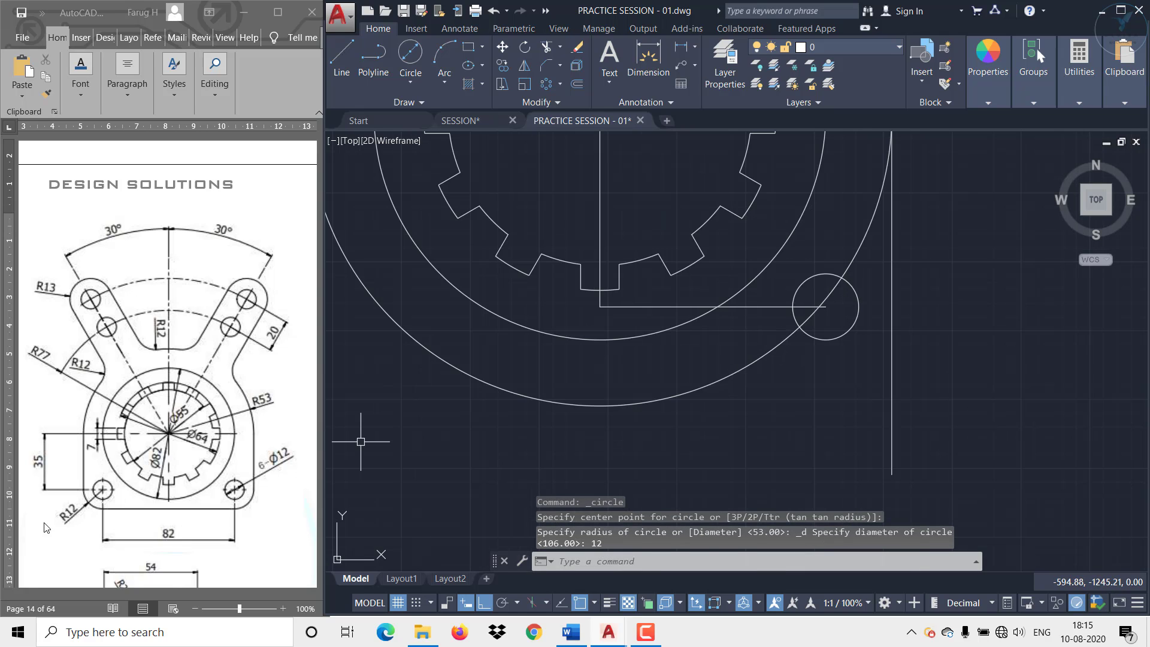
Draw a circle of radius 12 concentric with the 12 diameter hole
click(407, 89)
click(433, 108)
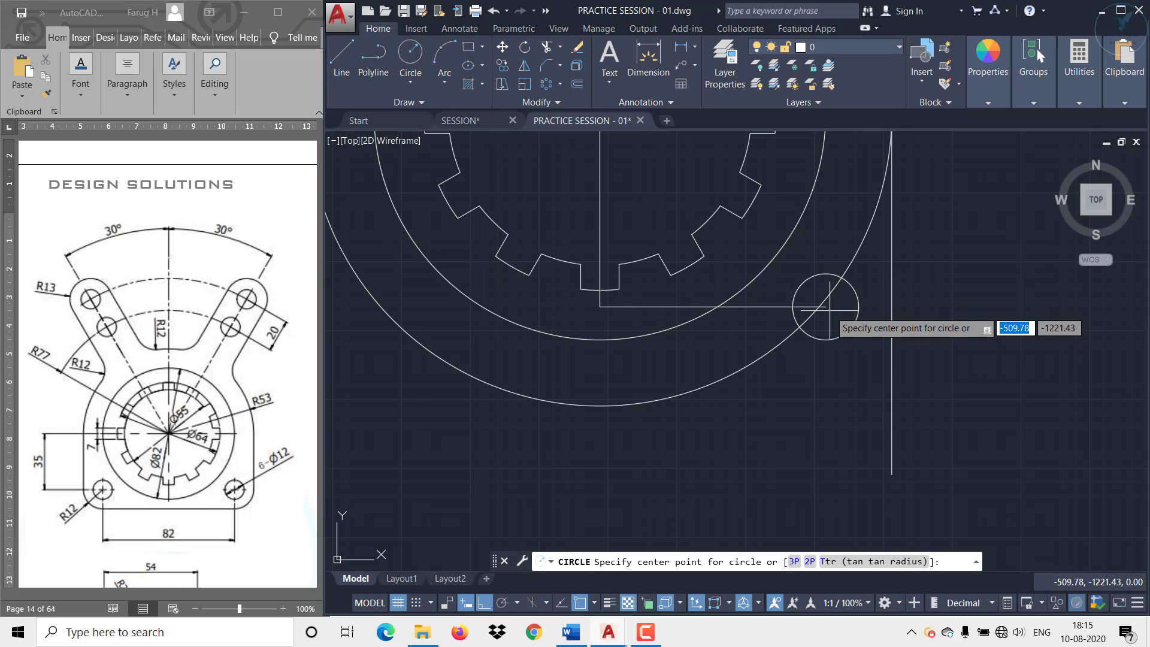
click(826, 306)
text(12)
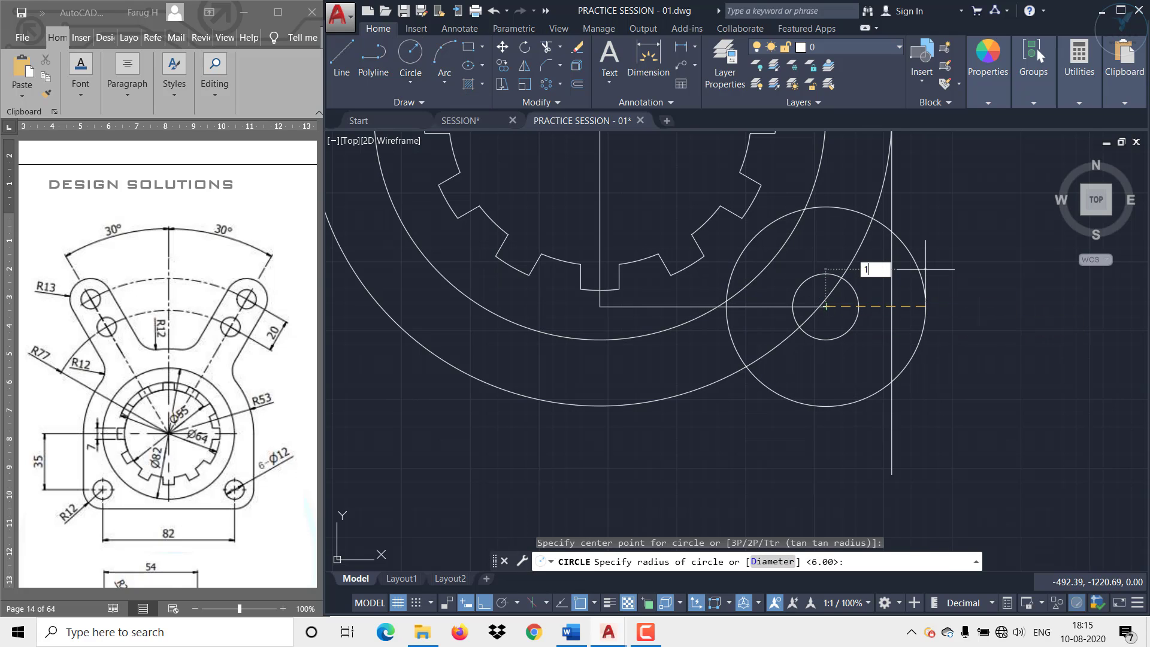
key(Return)
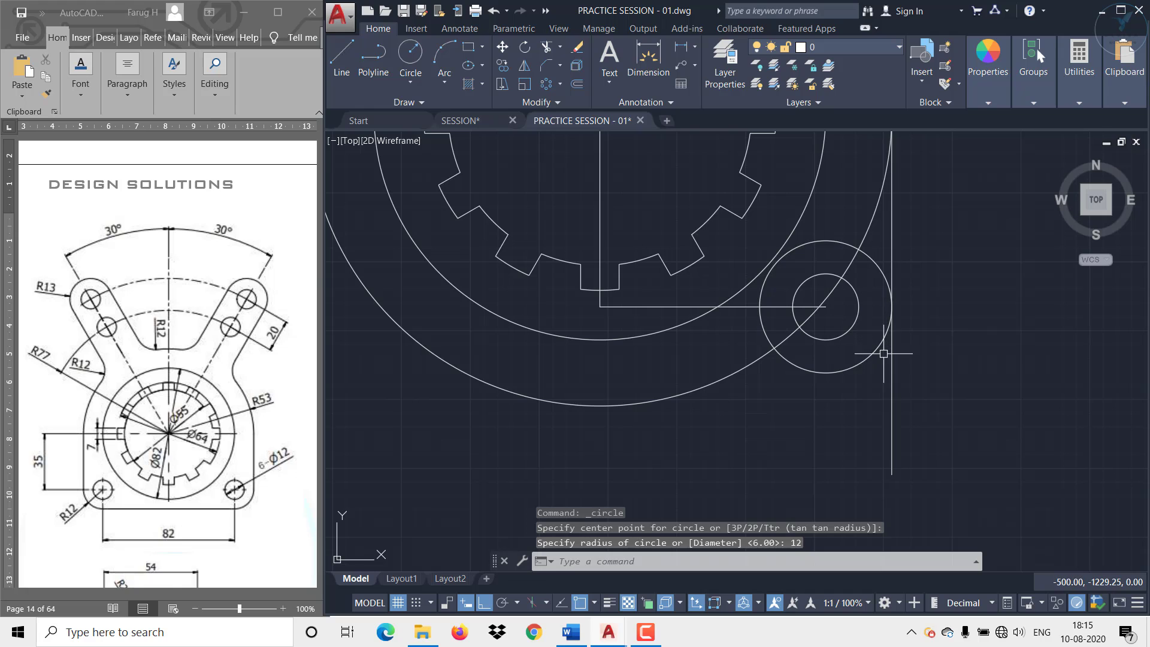
Draw a horizontal line about 48 long leftward from the bottom quadrant of the radius 12 circle
click(342, 56)
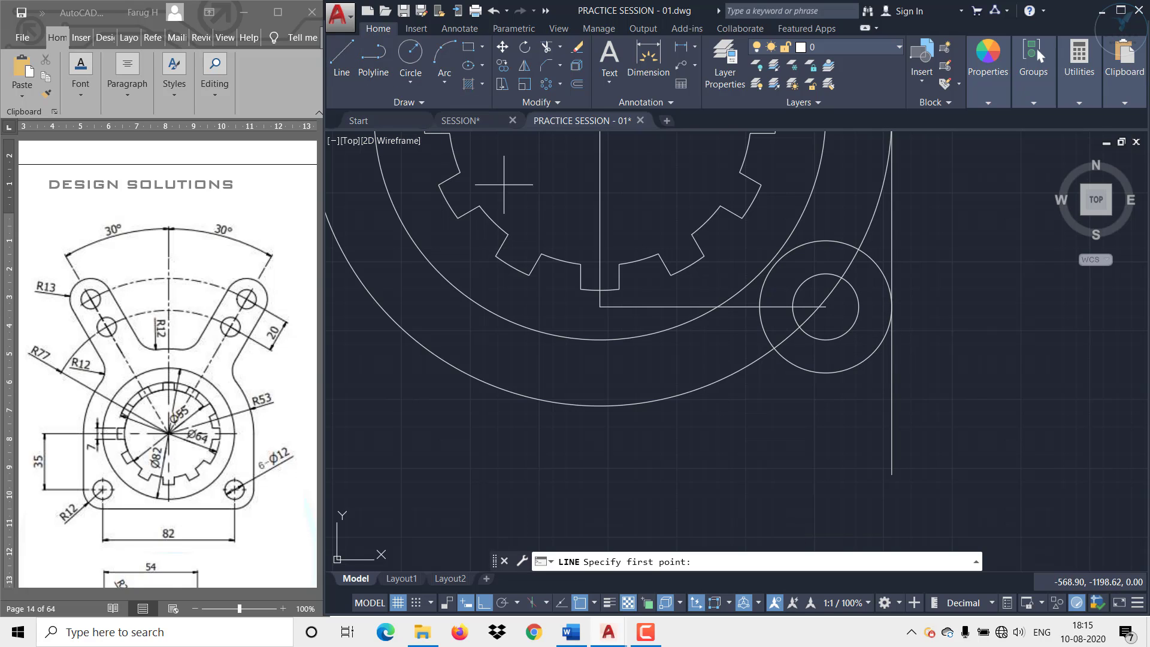
click(826, 373)
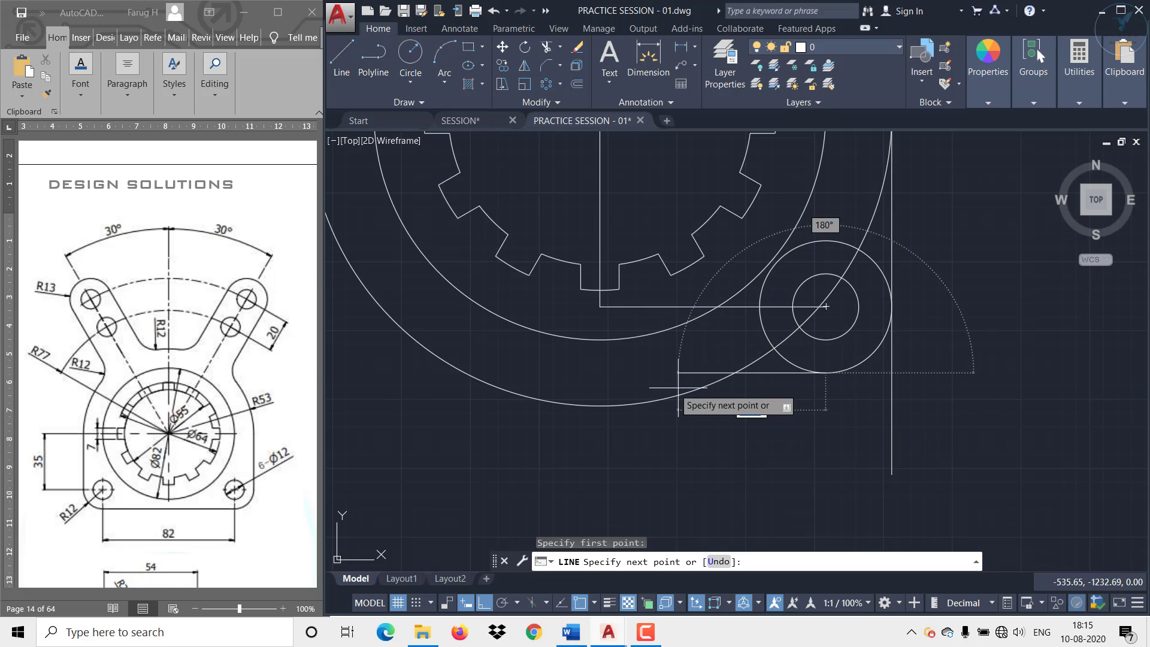
click(562, 384)
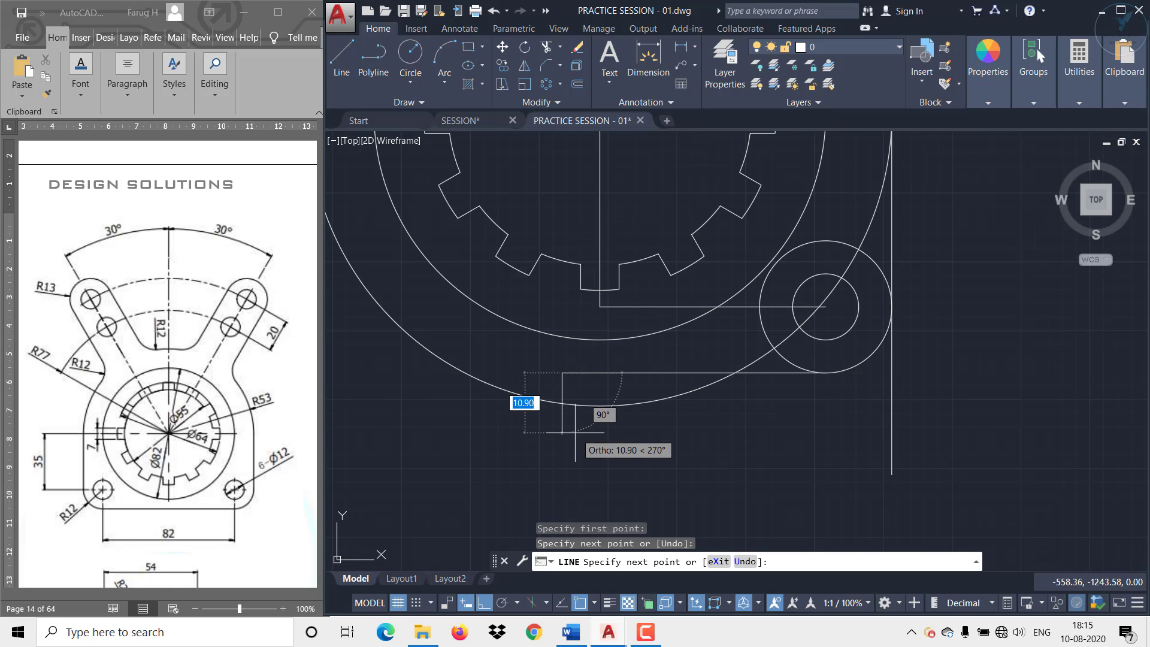
key(Escape)
scroll(573, 417, down, 4)
middle_drag(544, 338, 622, 387)
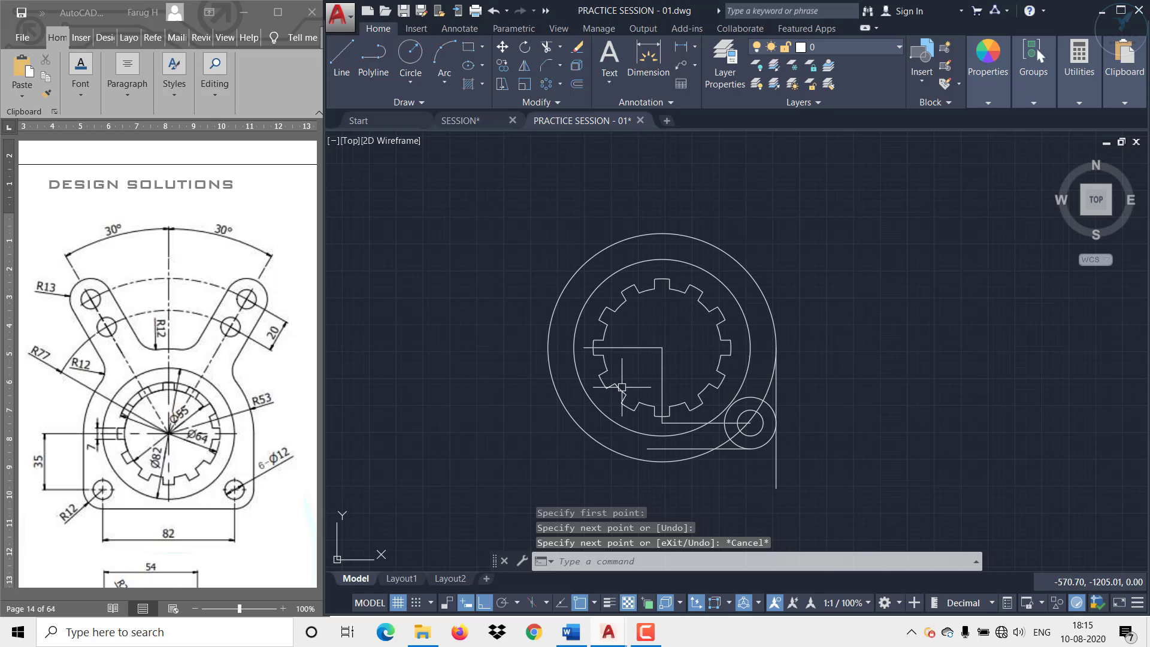
Stretch the horizontal reference line's left end and the vertical reference line's lower end beyond the radius 53 circle
click(640, 348)
click(585, 347)
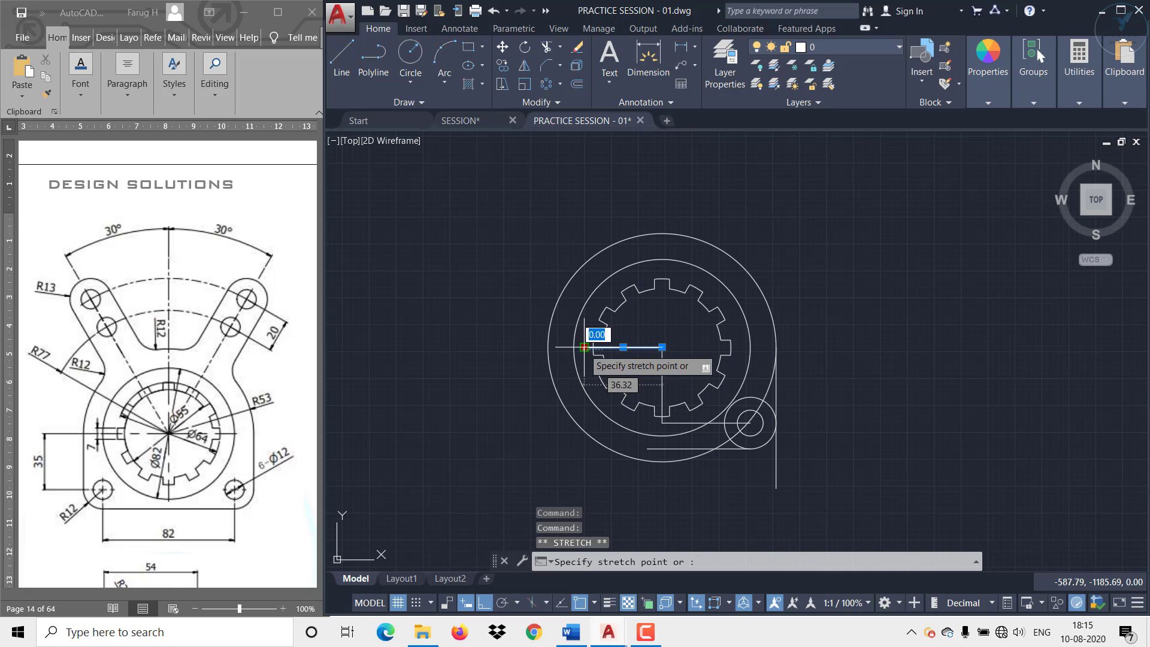
click(435, 334)
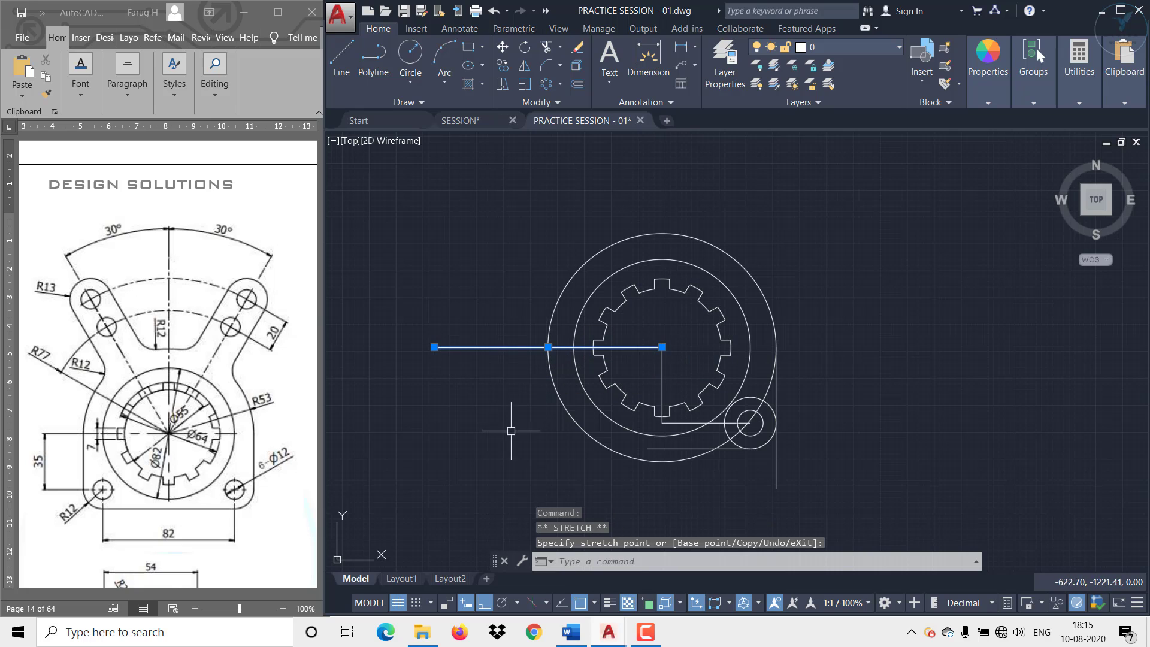
key(Escape)
click(664, 380)
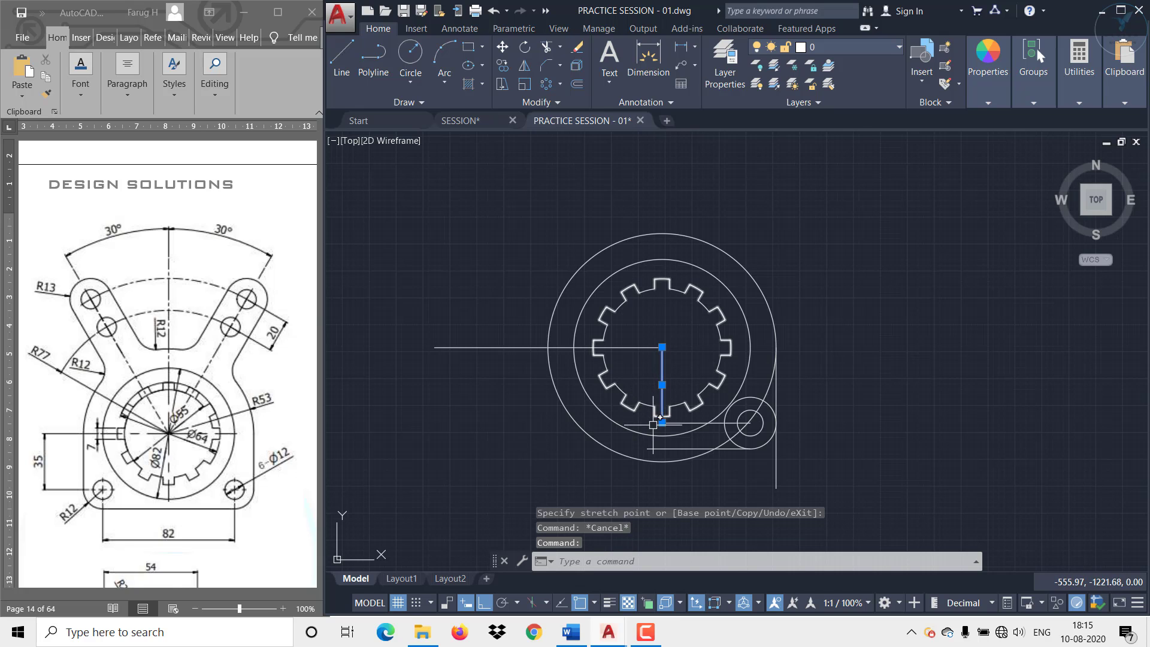
click(662, 423)
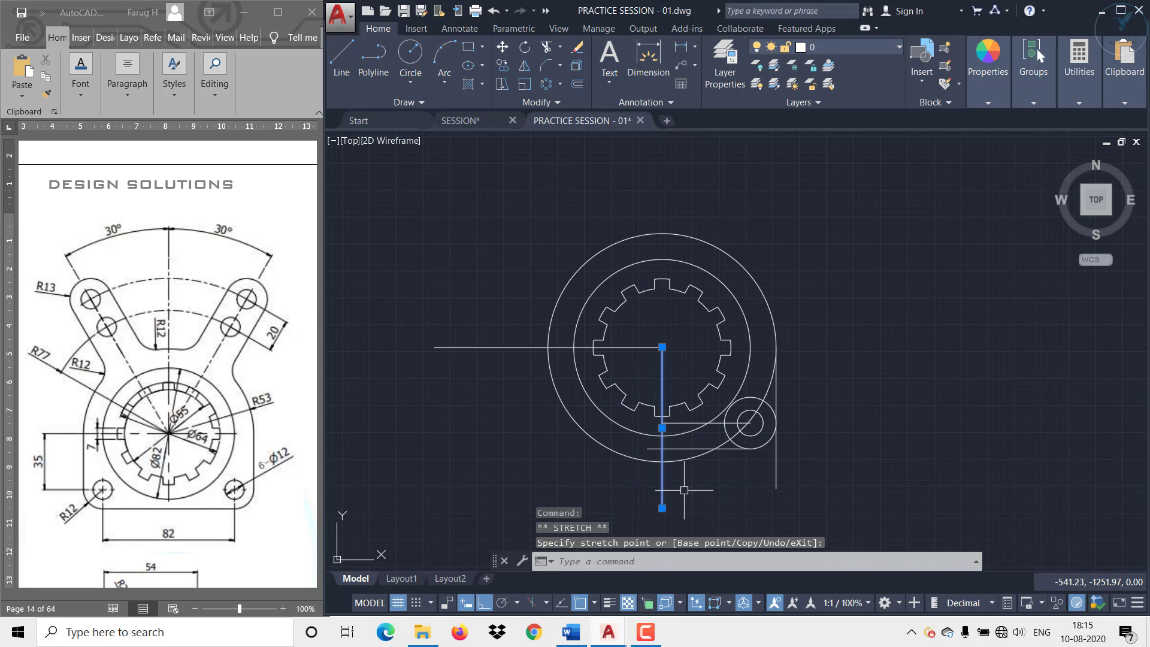
key(Escape)
Trim the vertical side line below the radius 12 circle and that circle's lower-left and upper-right arcs inside the corner
scroll(743, 457, up, 2)
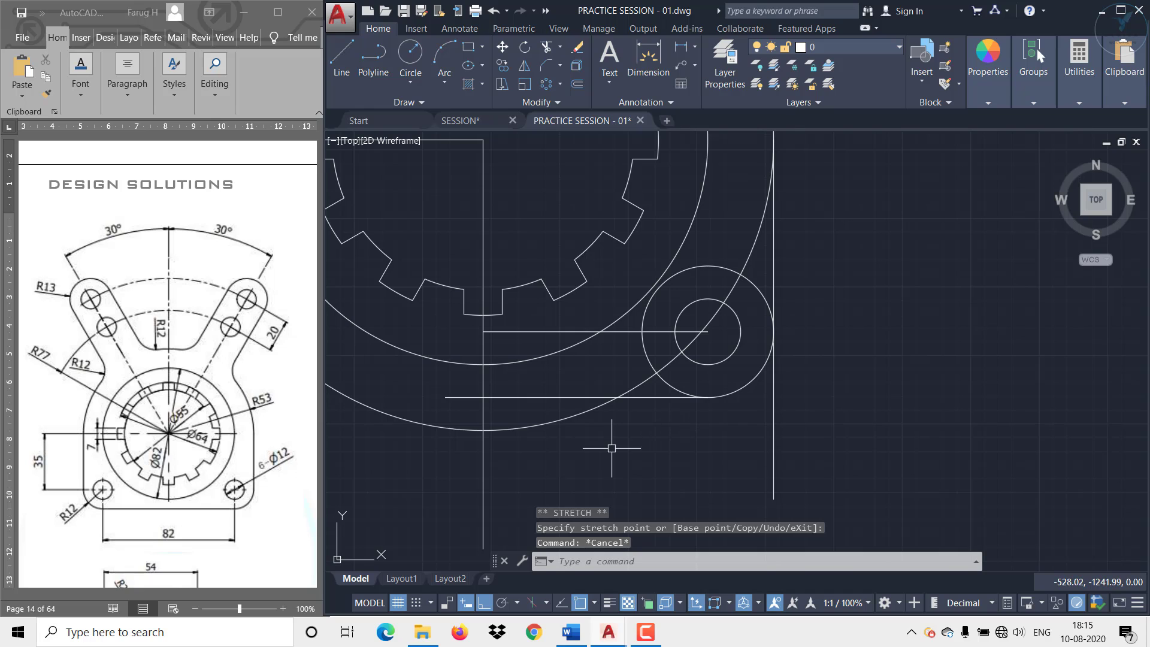
key(Return)
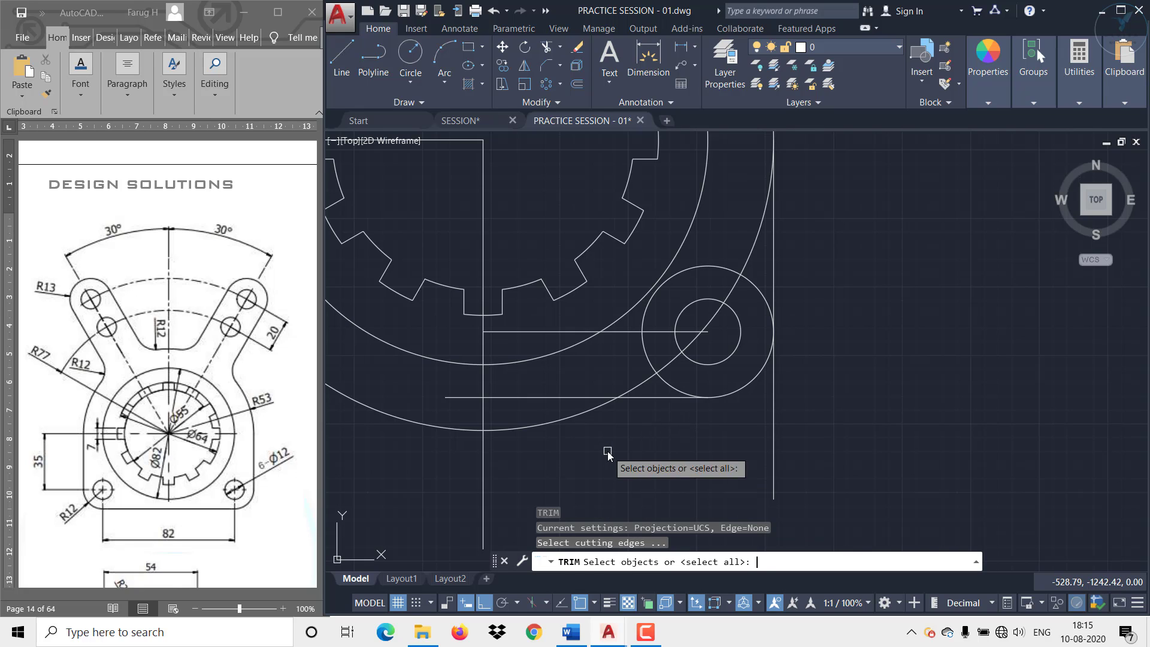
key(Return)
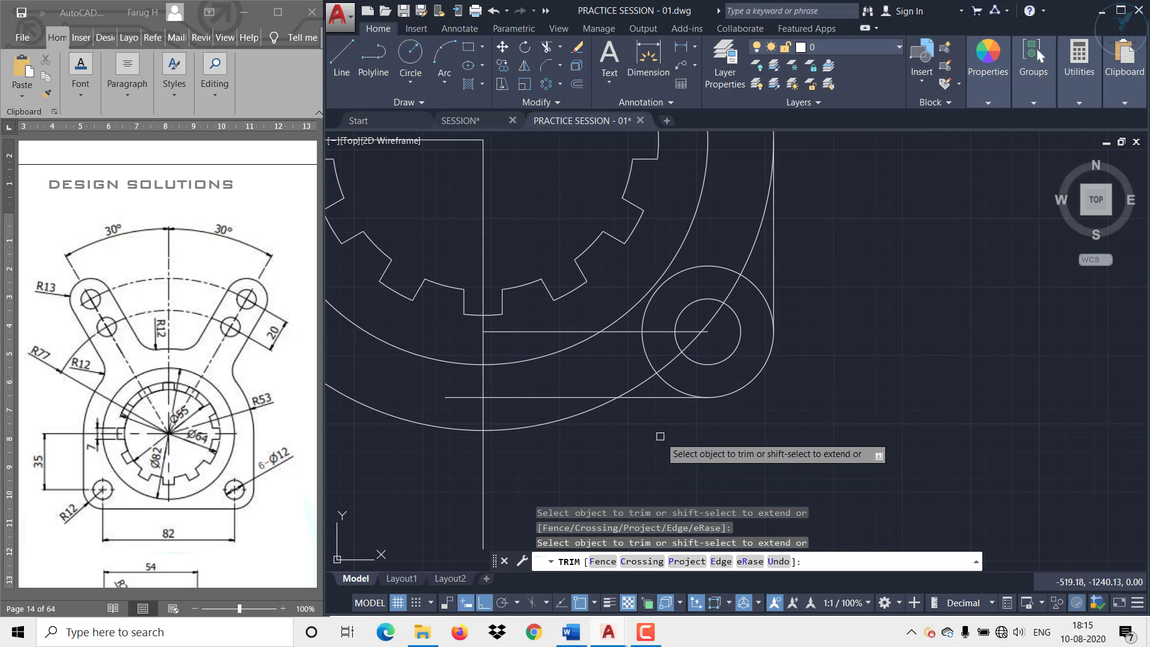
click(669, 386)
click(754, 288)
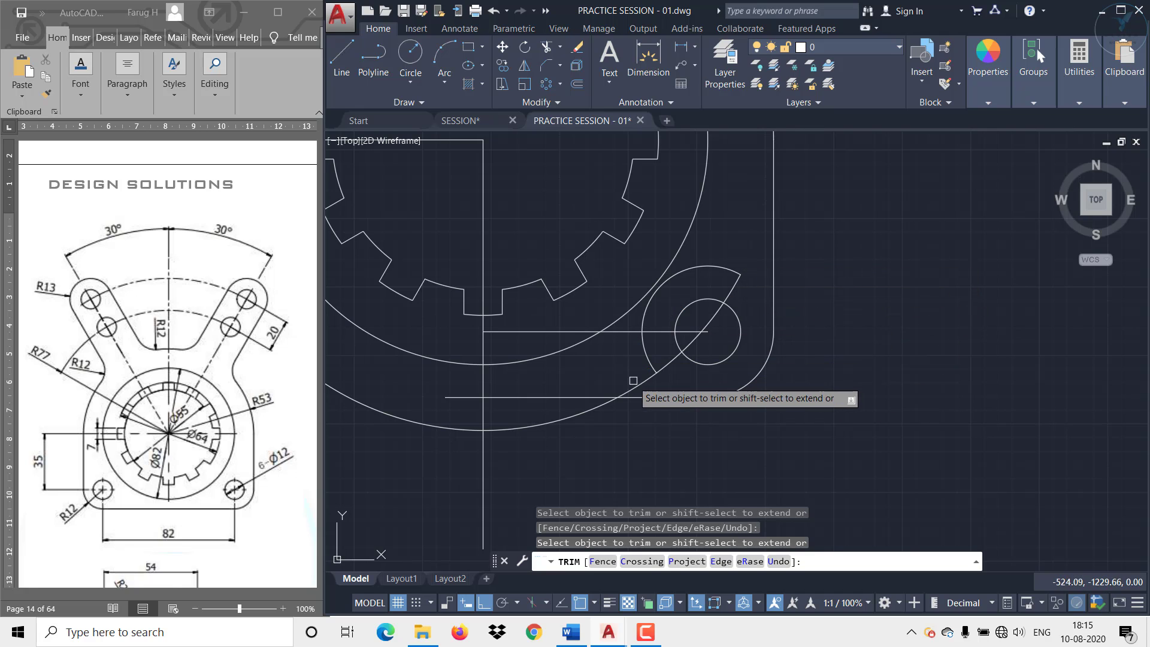
Trim away the radius 53 circle's lower-left quarter and its remaining arc below the bottom outline line
middle_drag(606, 449, 731, 474)
scroll(732, 474, down, 4)
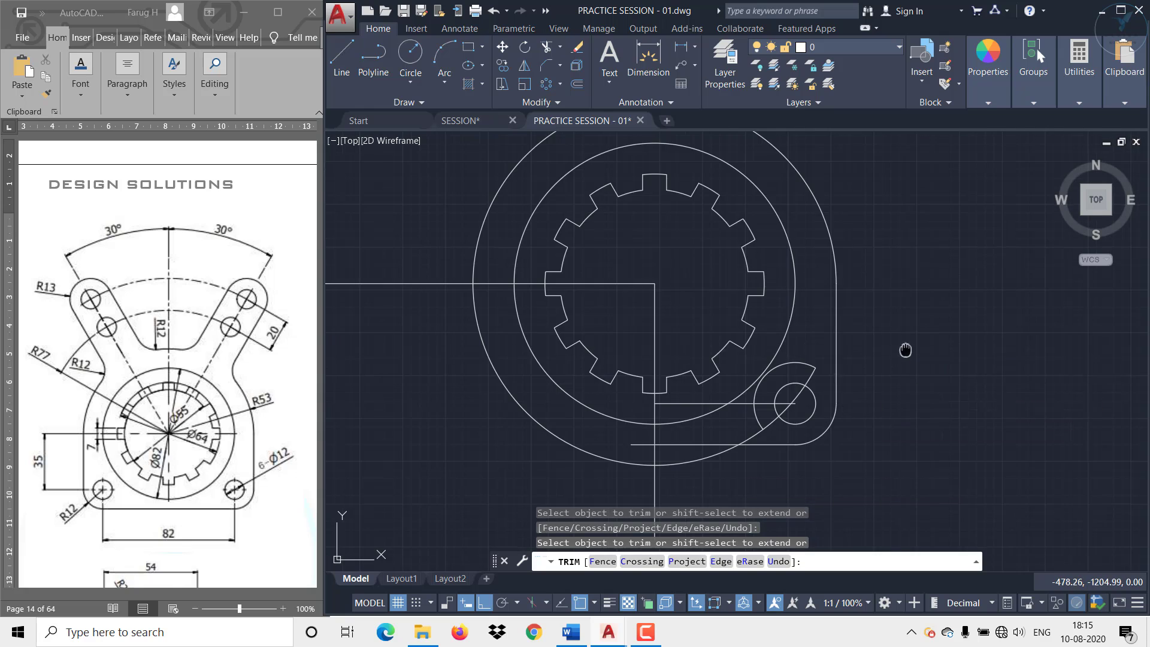
click(649, 431)
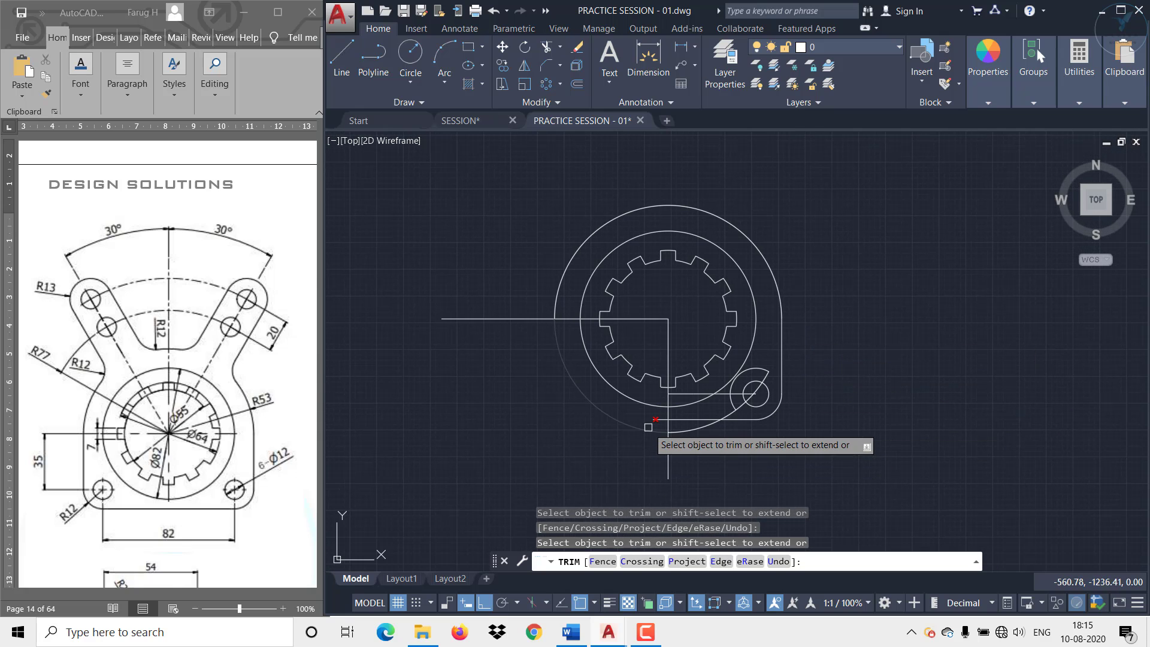
scroll(728, 436, up, 2)
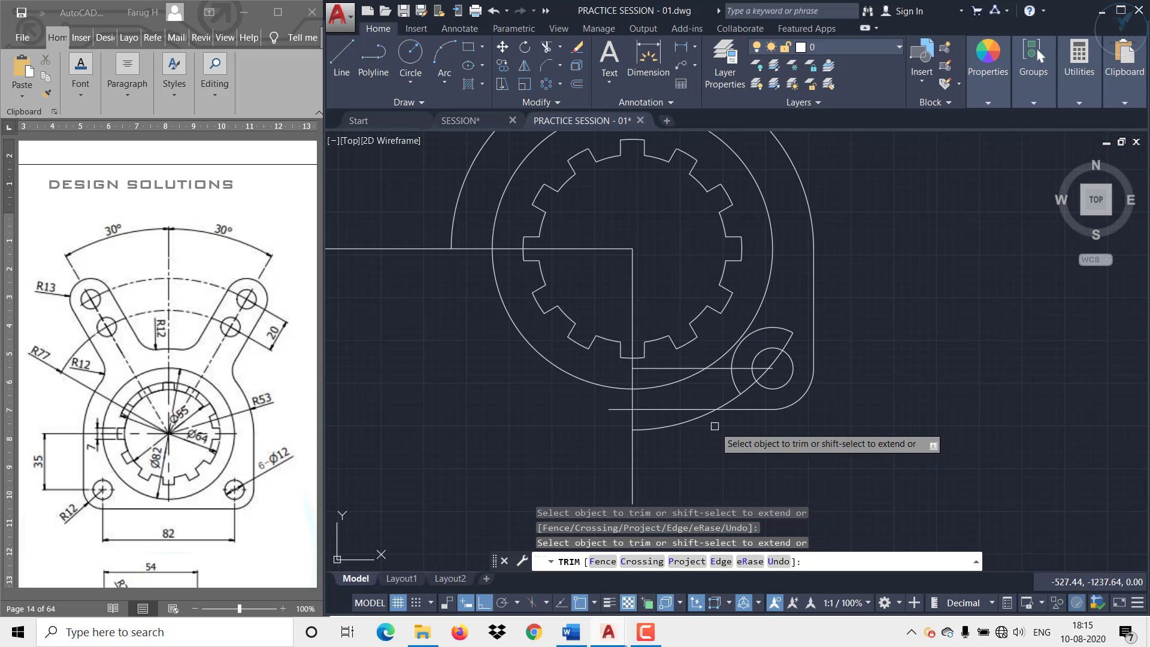
click(702, 422)
click(689, 418)
scroll(768, 385, up, 2)
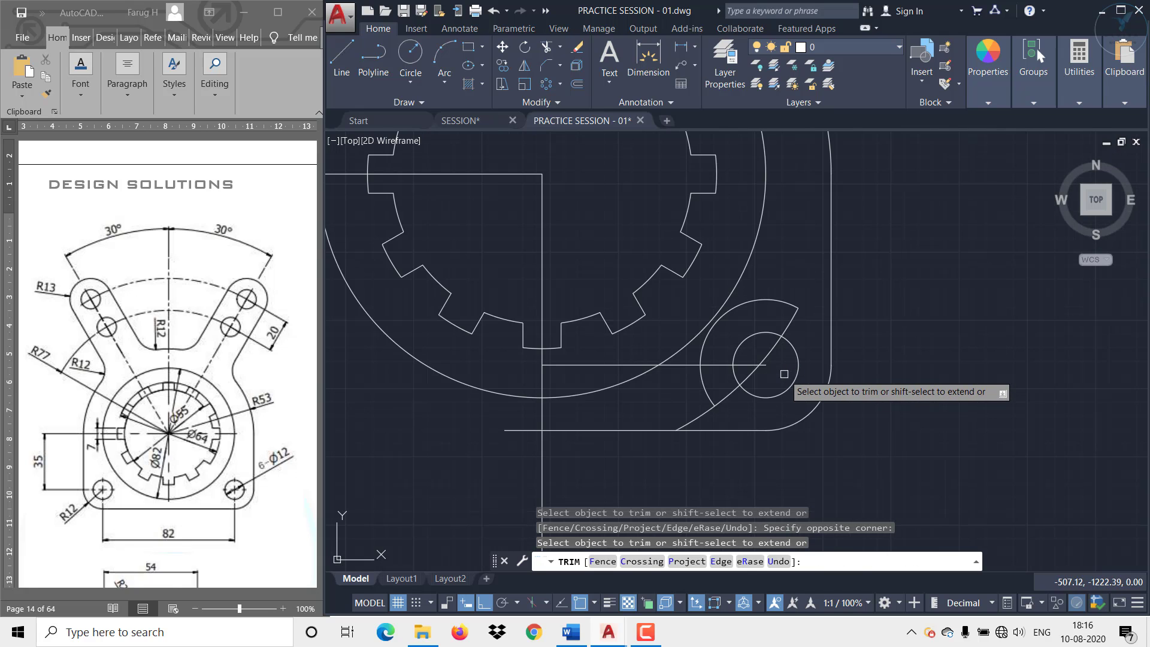
scroll(726, 408, up, 2)
key(Escape)
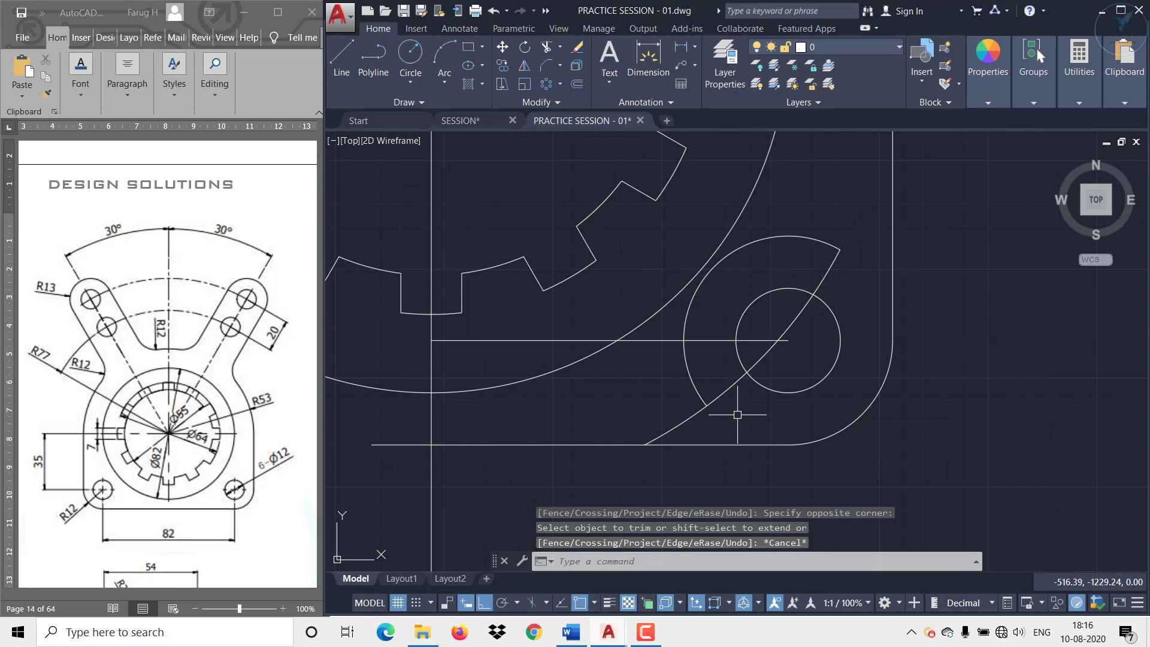
Erase the two leftover arcs around the lower-right hole and the horizontal construction line ending at the hole's centre
click(737, 397)
click(692, 382)
key(Delete)
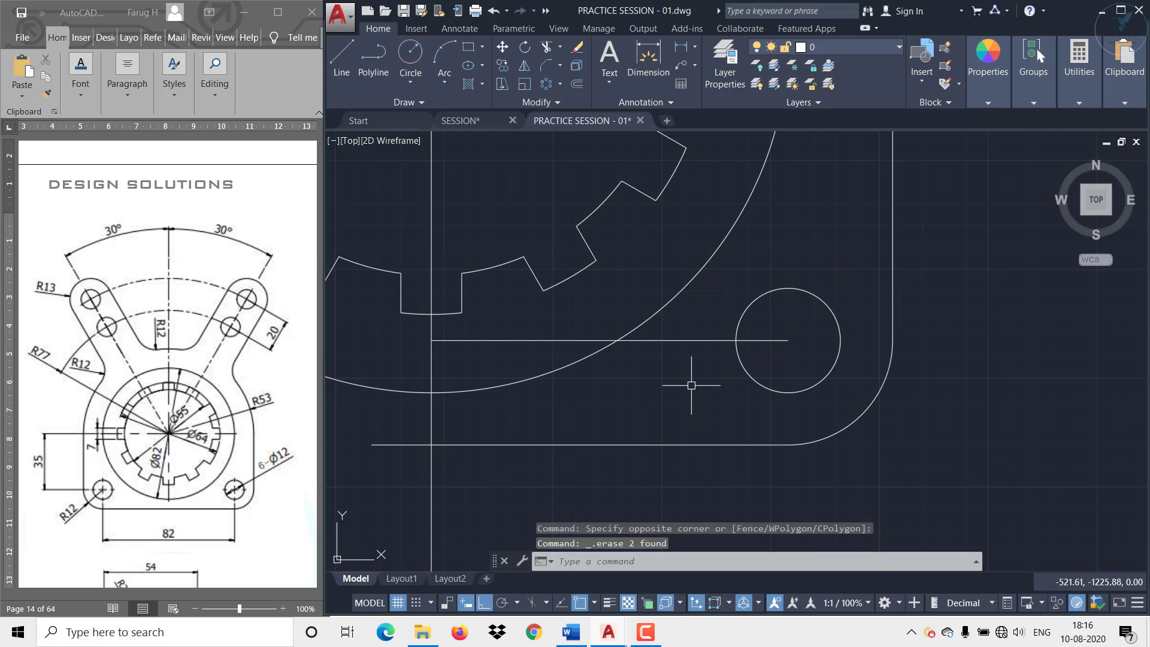
scroll(692, 386, down, 4)
middle_drag(739, 428, 732, 426)
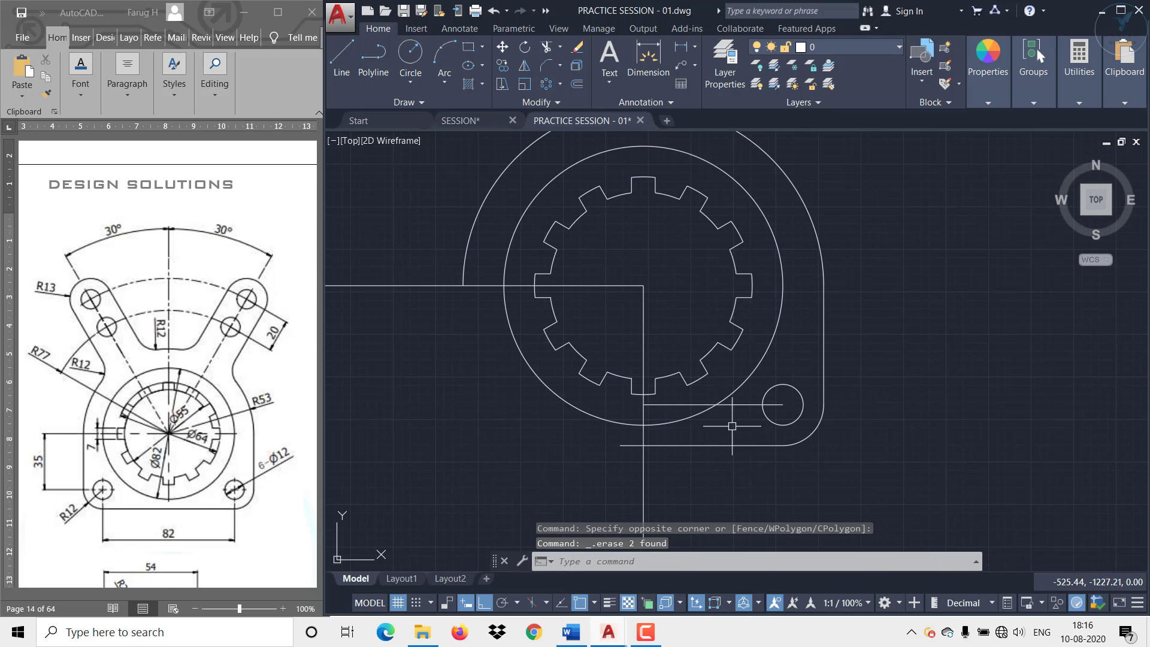
click(746, 405)
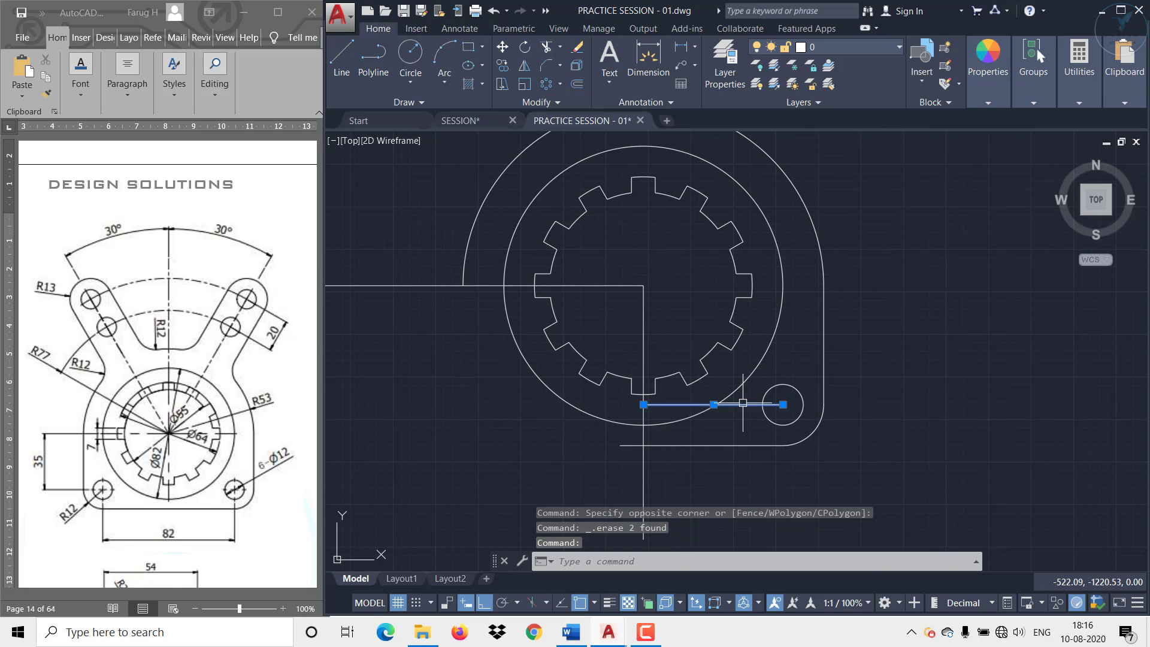
key(Delete)
scroll(655, 398, down, 3)
scroll(647, 375, up, 3)
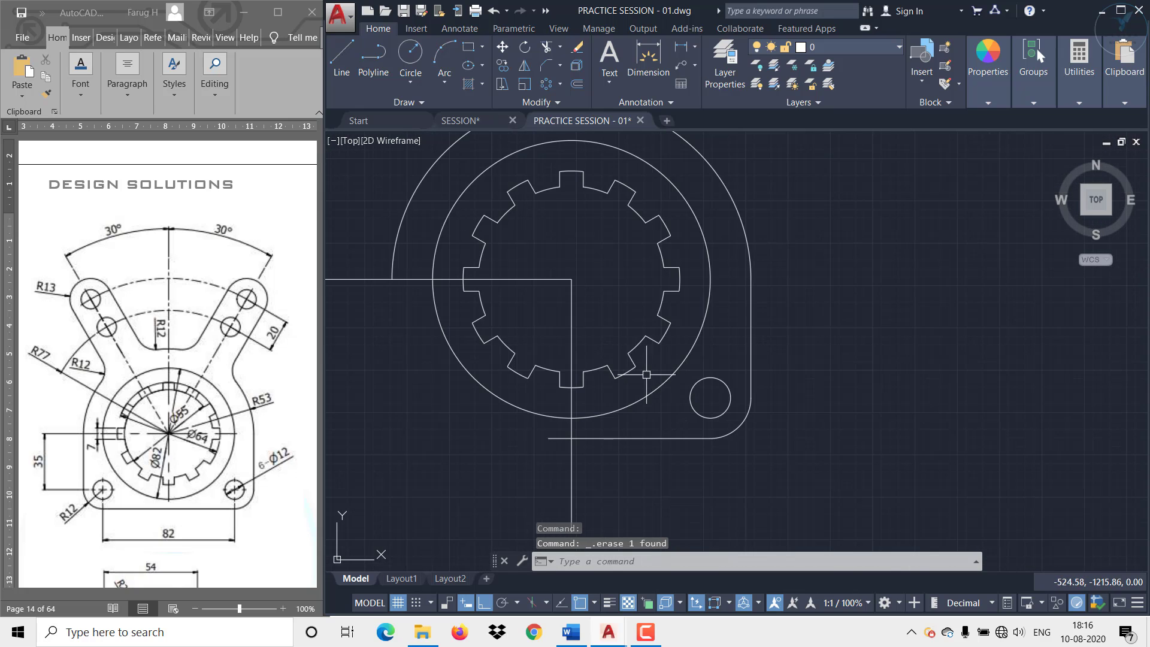
Stretch the vertical reference line's upper end from the bore centre straight up, well above the radius 53 arc
middle_drag(607, 313, 589, 401)
middle_drag(568, 327, 466, 333)
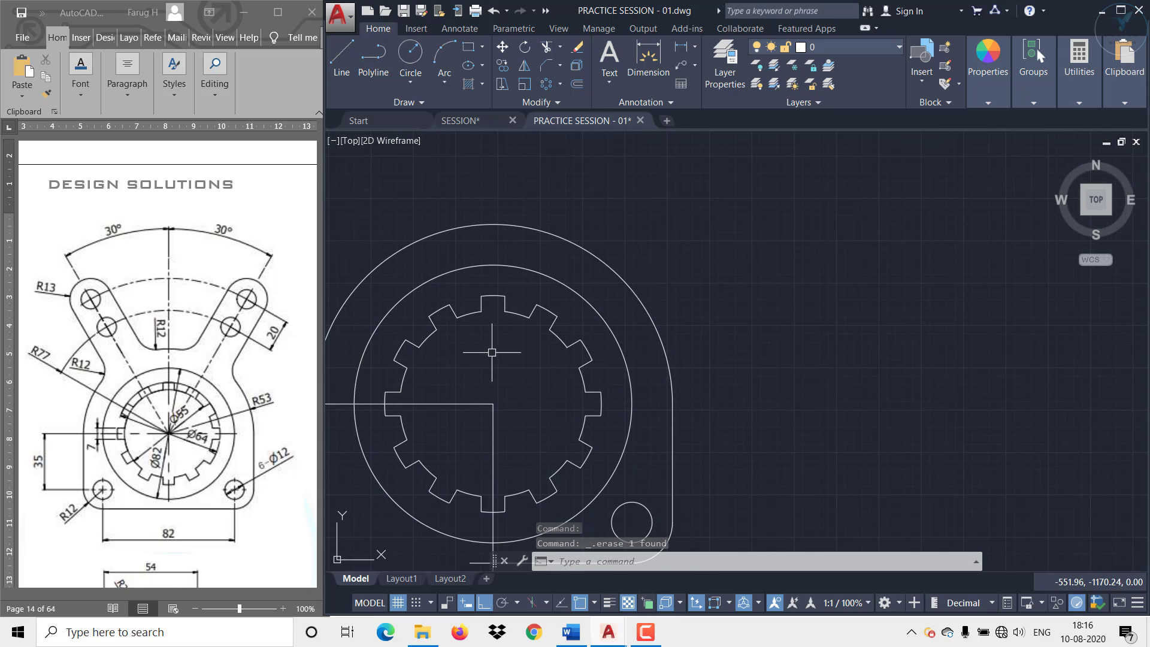
scroll(492, 352, down, 2)
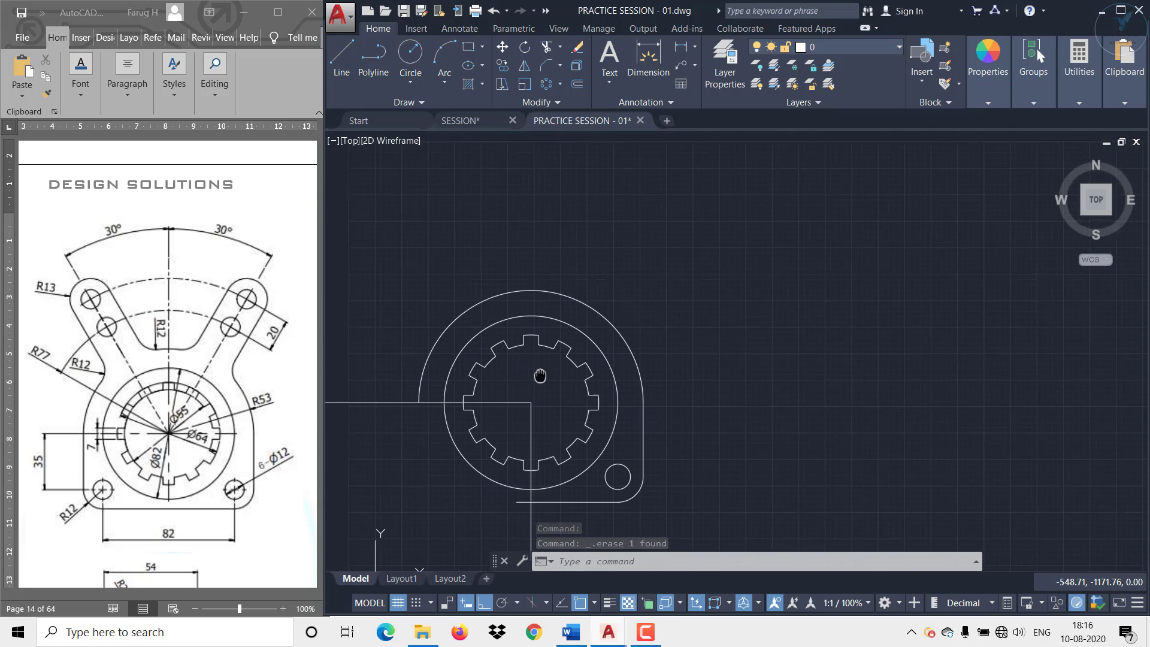
click(545, 443)
click(544, 415)
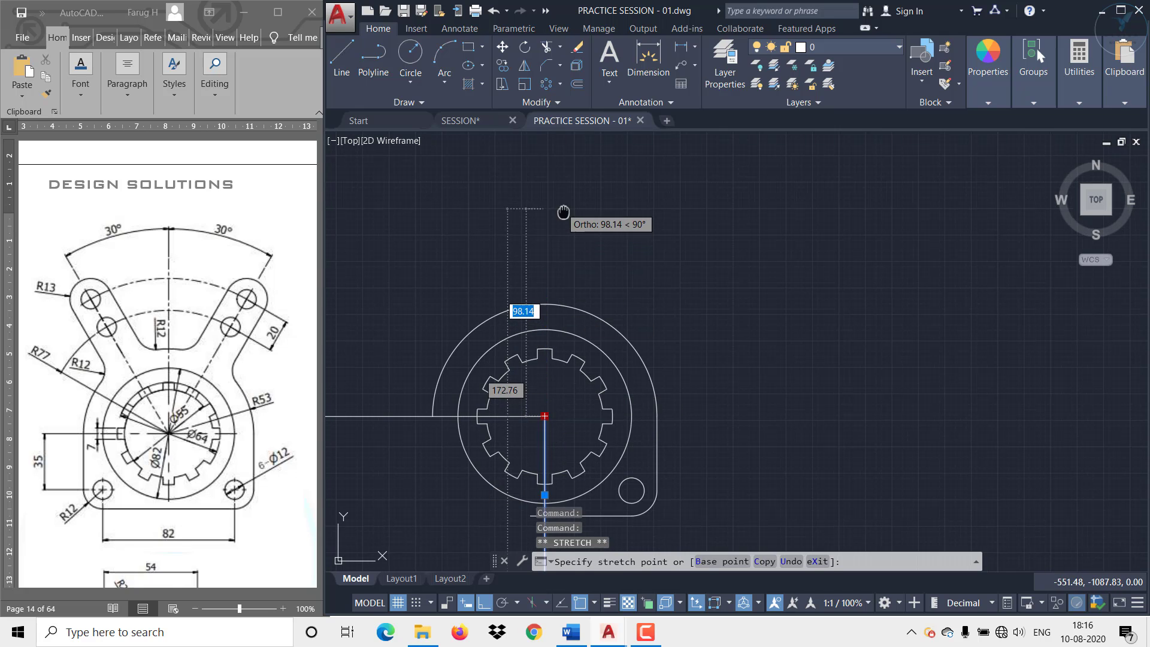
middle_drag(563, 210, 564, 383)
click(545, 258)
key(Escape)
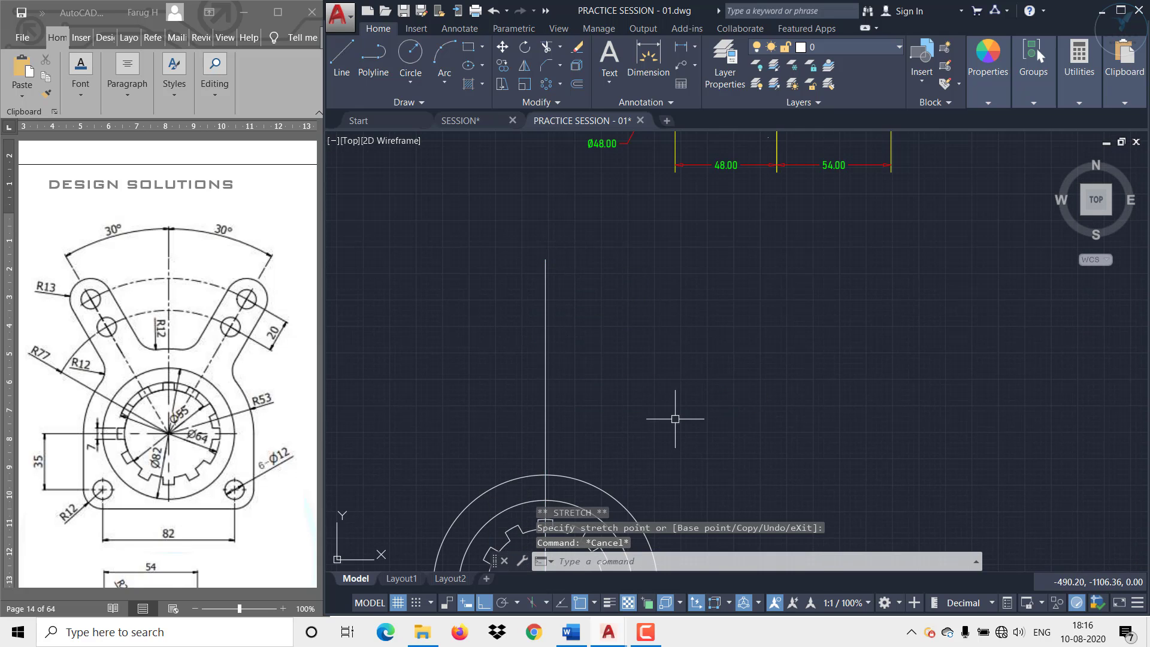
Trim the part of the bottom outline line that extends left of the vertical reference line
middle_drag(633, 522, 647, 348)
scroll(593, 487, up, 2)
middle_drag(588, 479, 622, 362)
scroll(563, 424, up, 2)
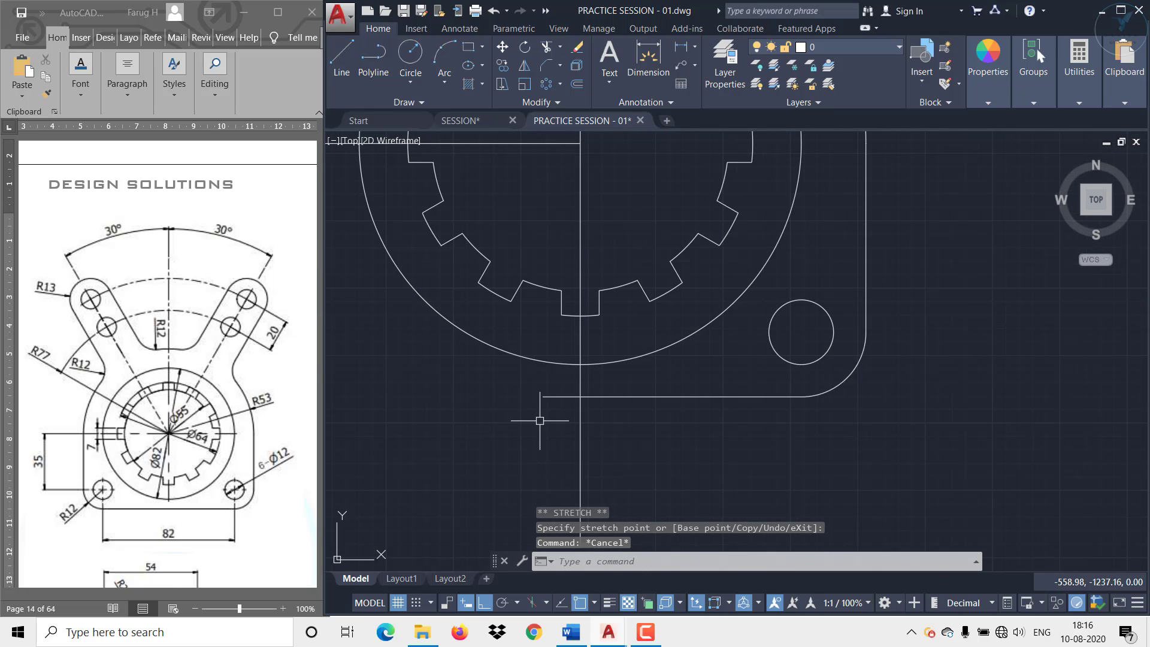
key(Return)
key(Return)
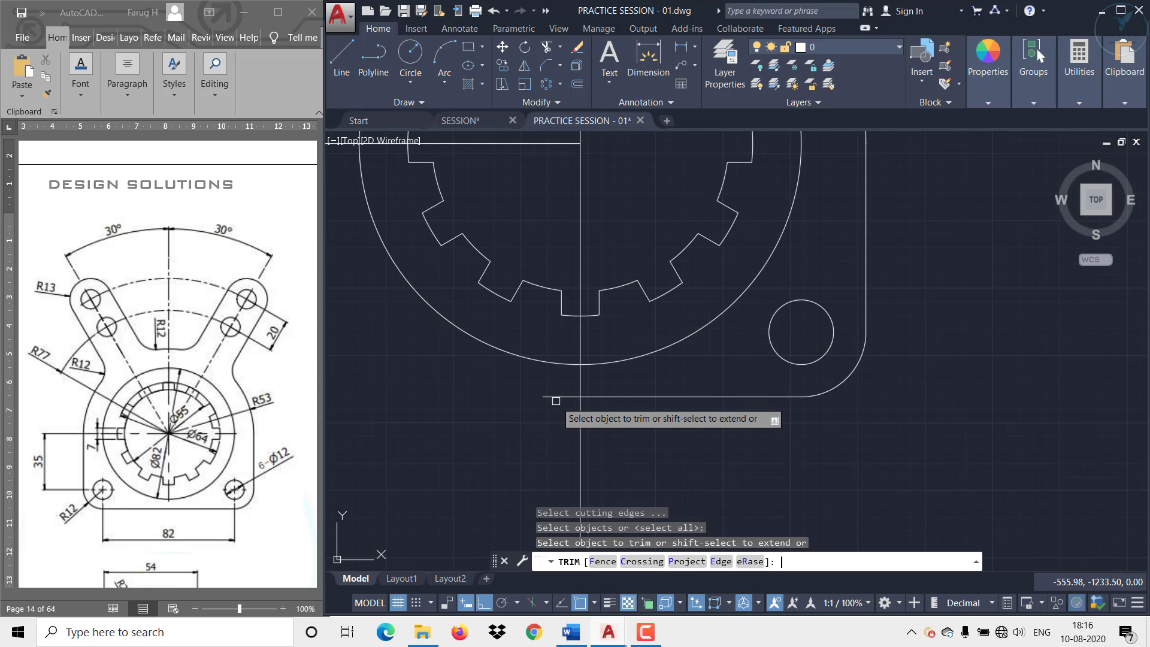
click(557, 397)
key(Escape)
Draw a line 77 long at 60° from the bore centre, with ortho off and polar tracking on at 30° increments
scroll(635, 439, down, 4)
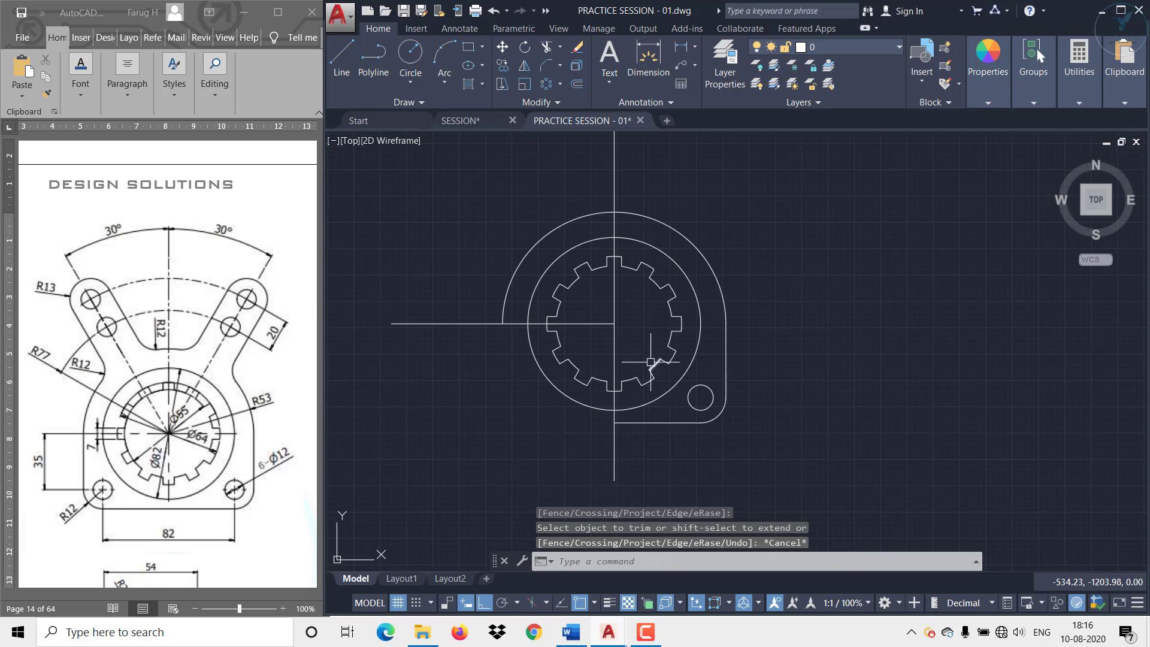
middle_drag(652, 363, 601, 480)
scroll(601, 394, down, 2)
mouse_move(574, 271)
middle_down()
mouse_move(602, 394)
mouse_move(556, 357)
middle_up()
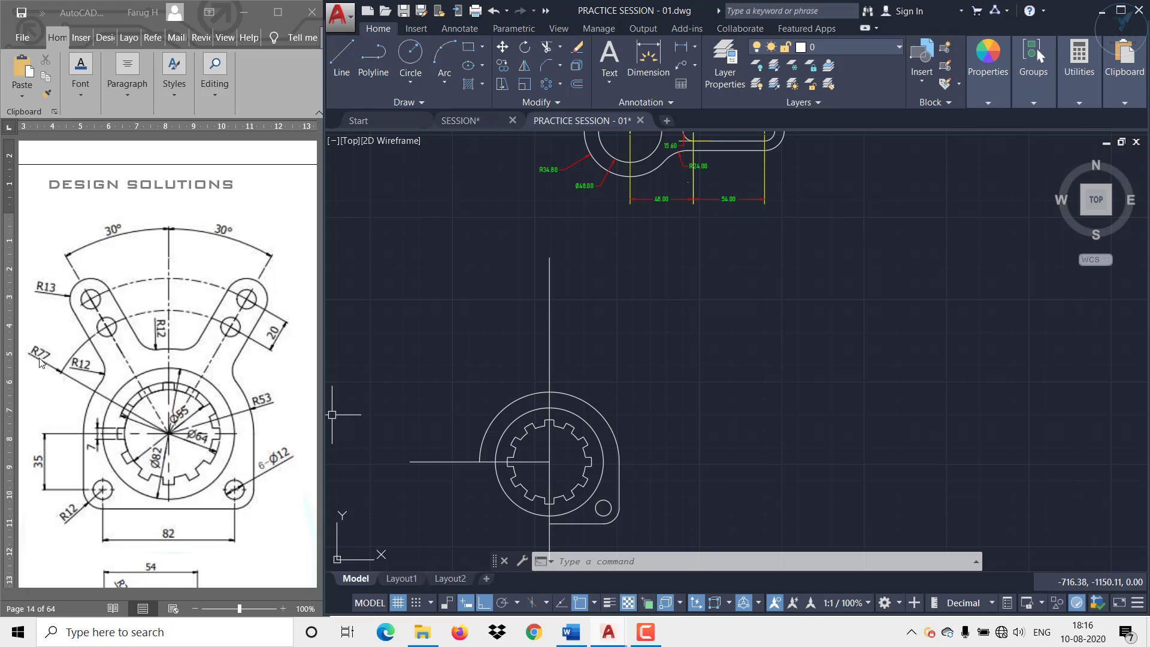
click(335, 59)
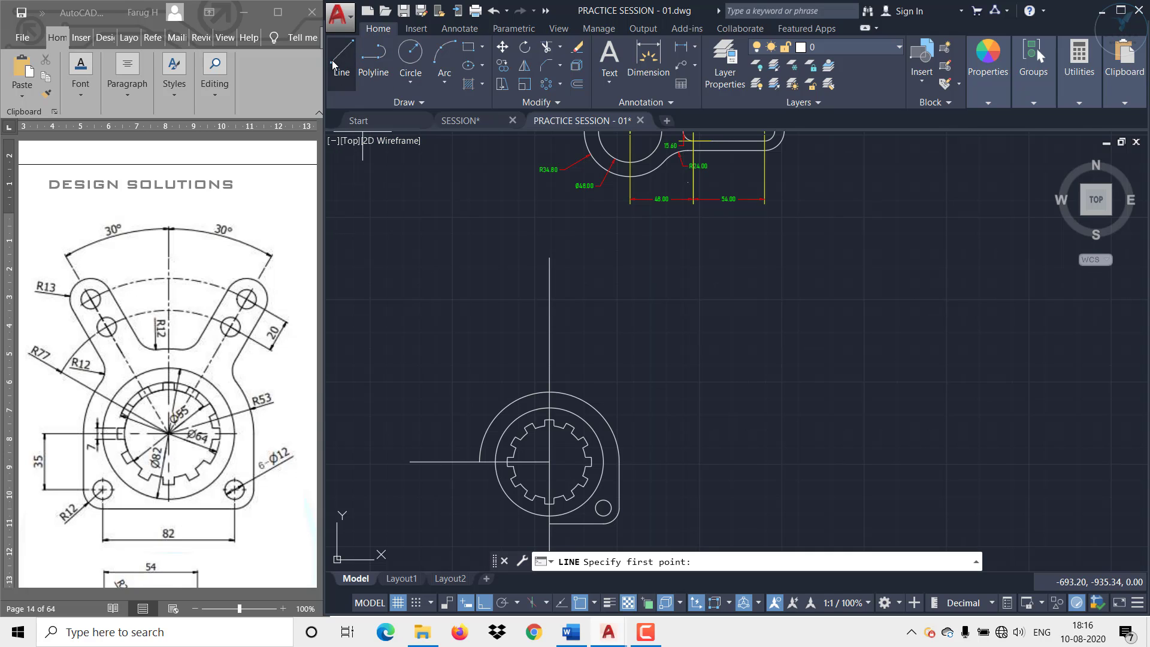
scroll(557, 458, up, 2)
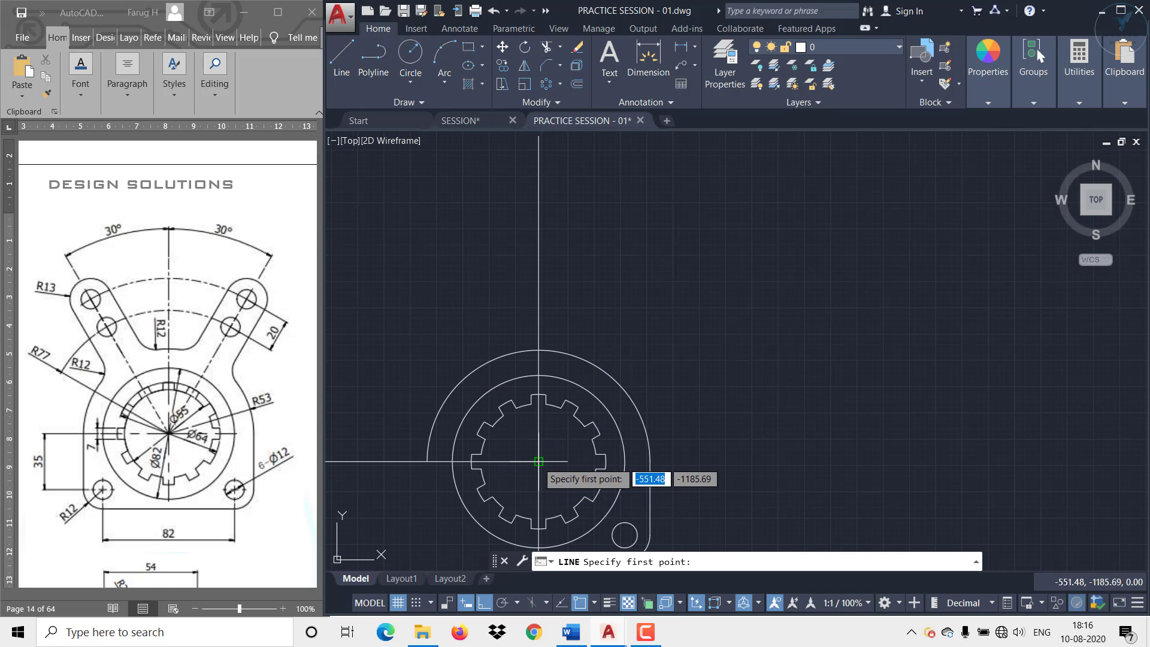
click(539, 461)
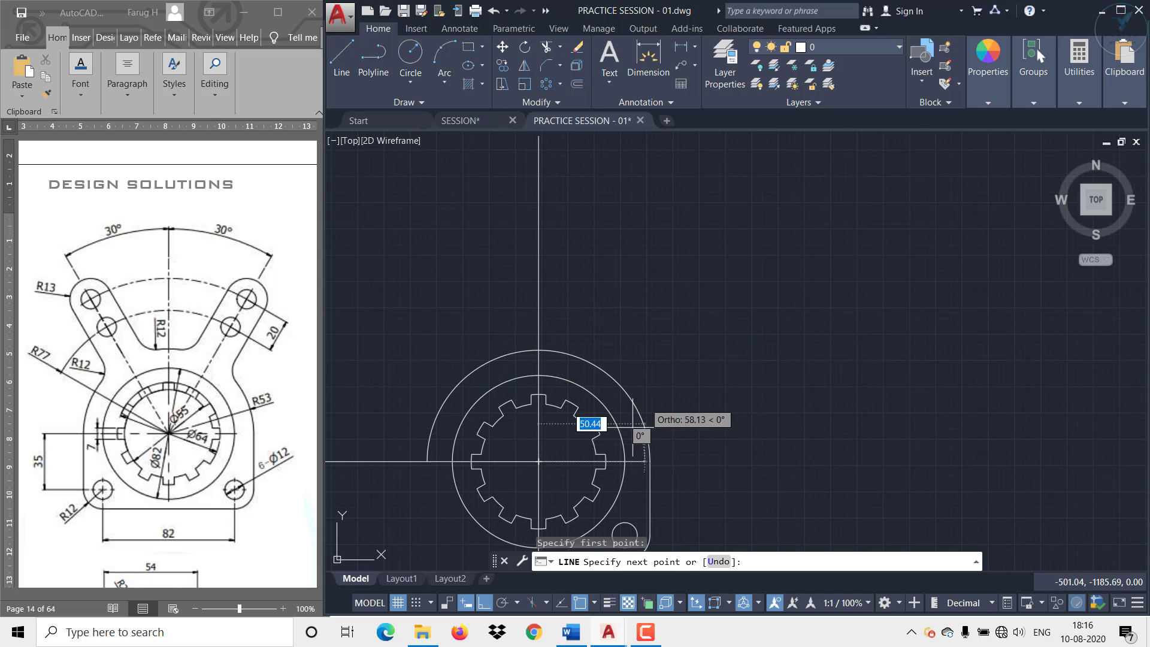
click(485, 603)
click(516, 603)
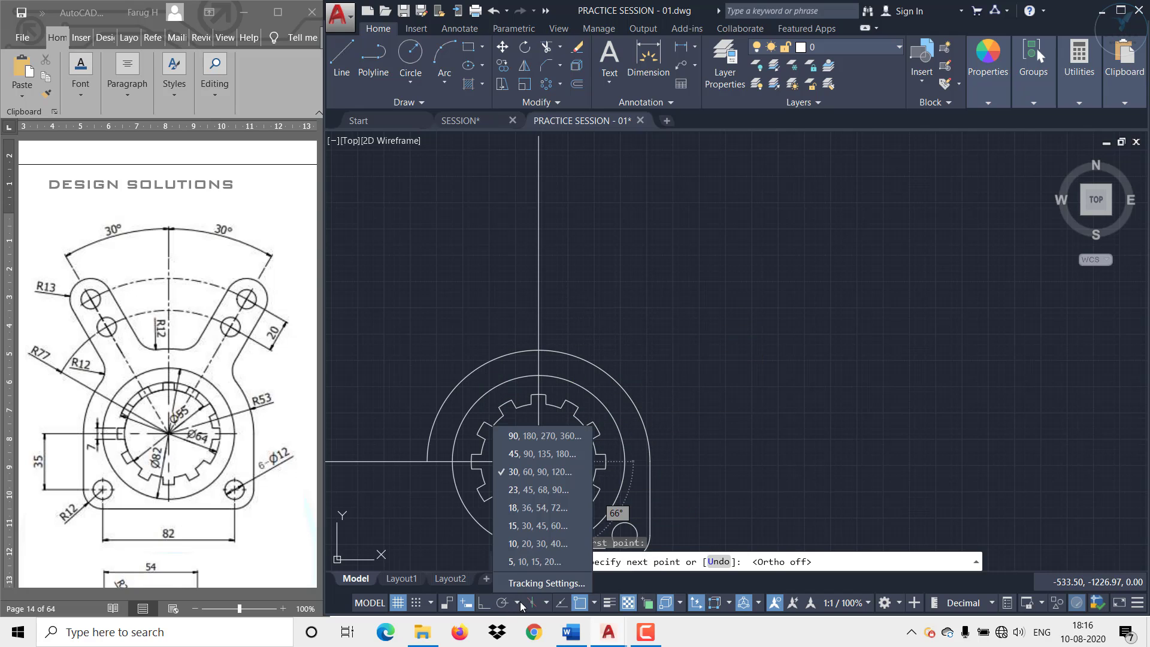
click(543, 474)
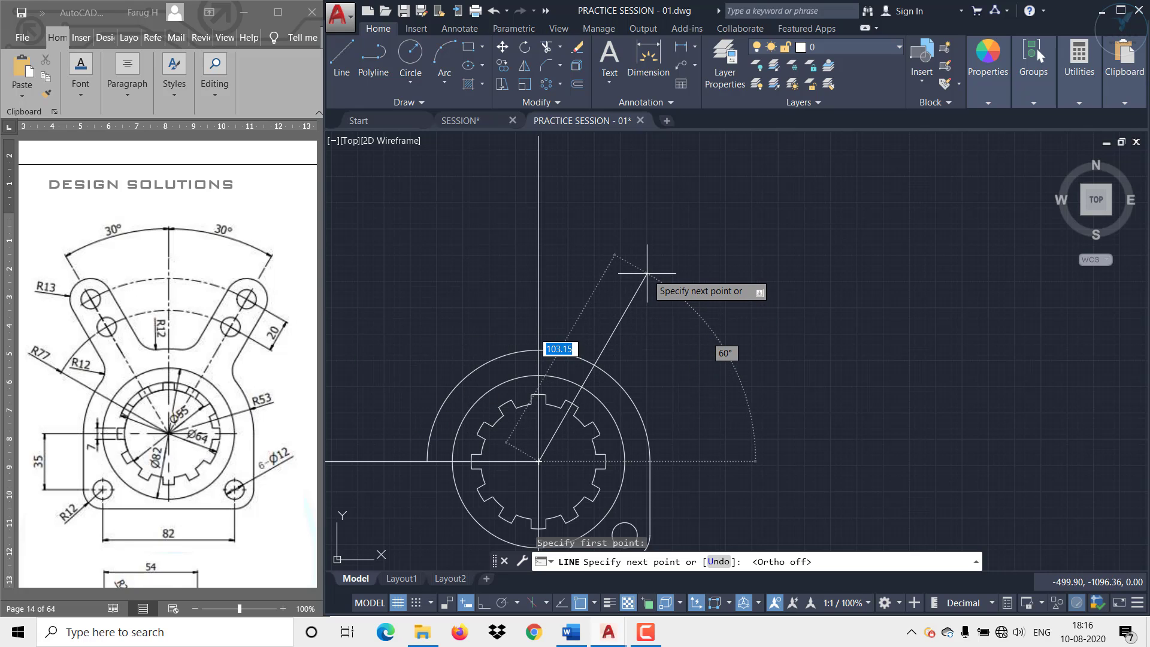
key(F10)
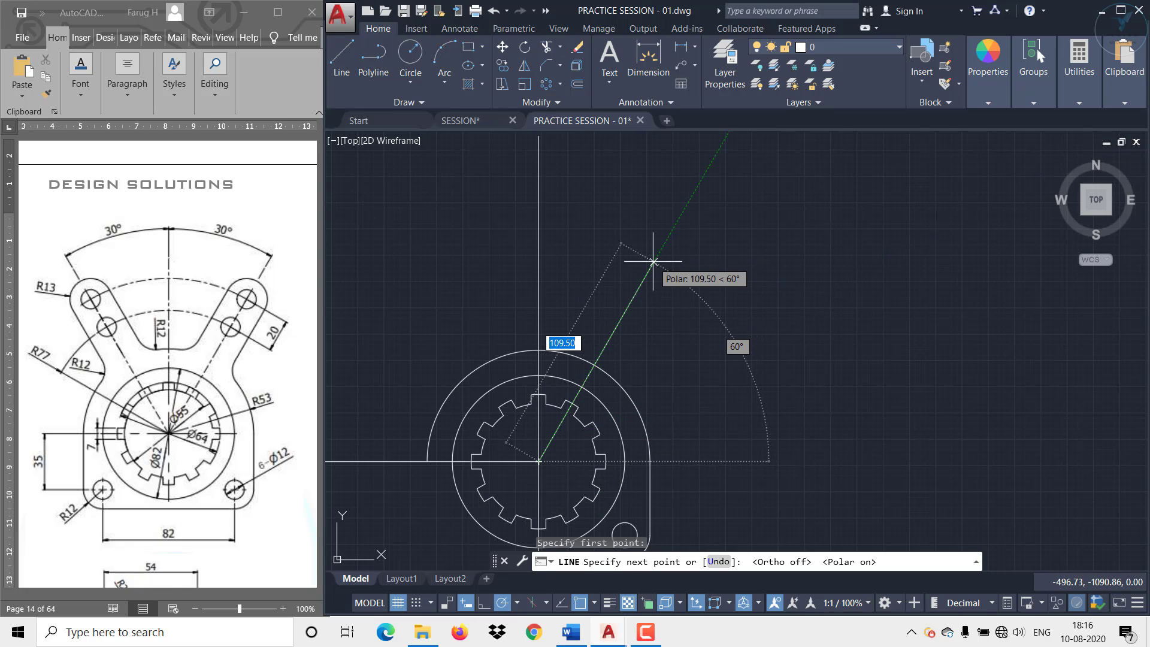
text(77)
key(Return)
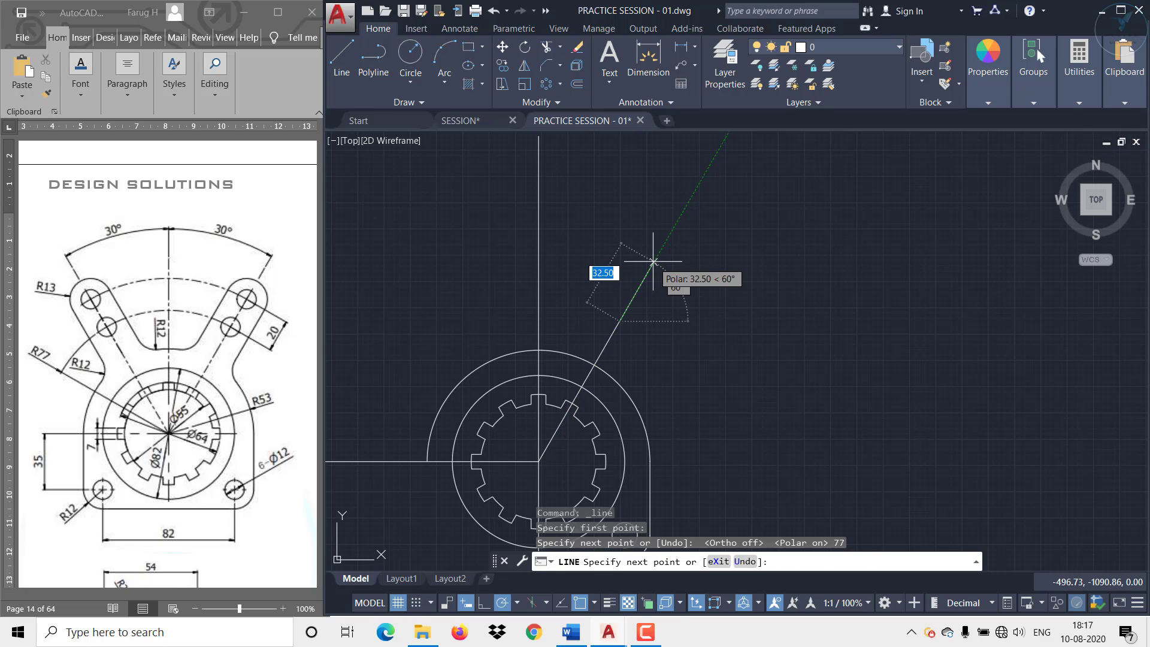
key(Return)
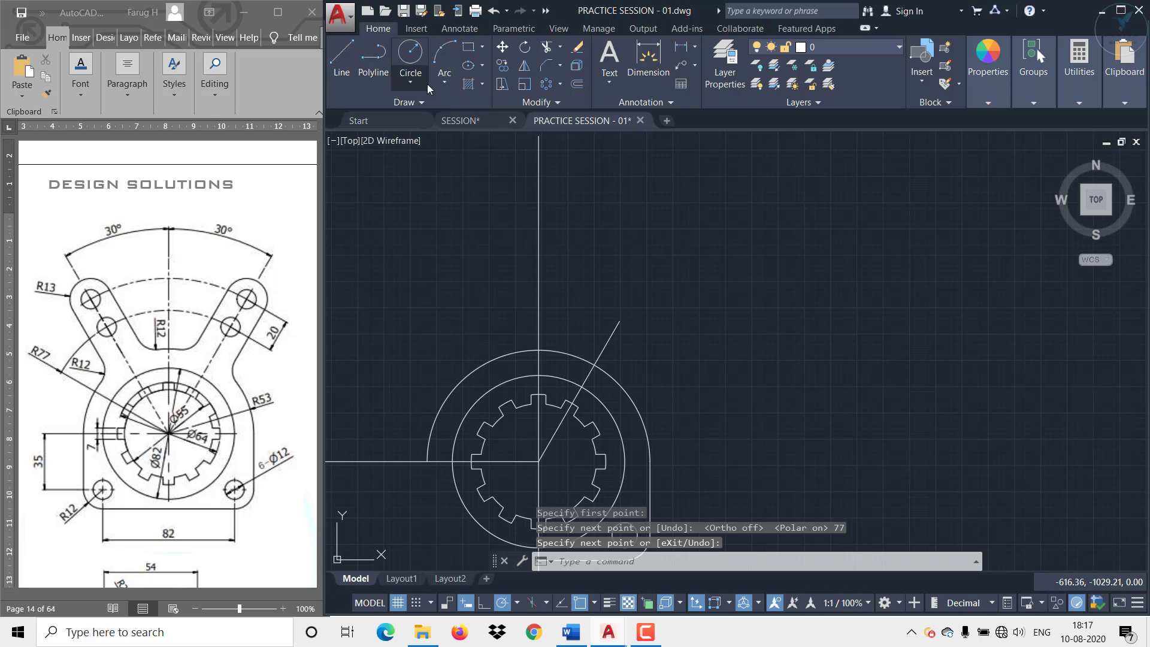
Draw a start-center-end arc about the bore centre from the 60° line's upper end to the vertical reference line
click(447, 84)
click(476, 143)
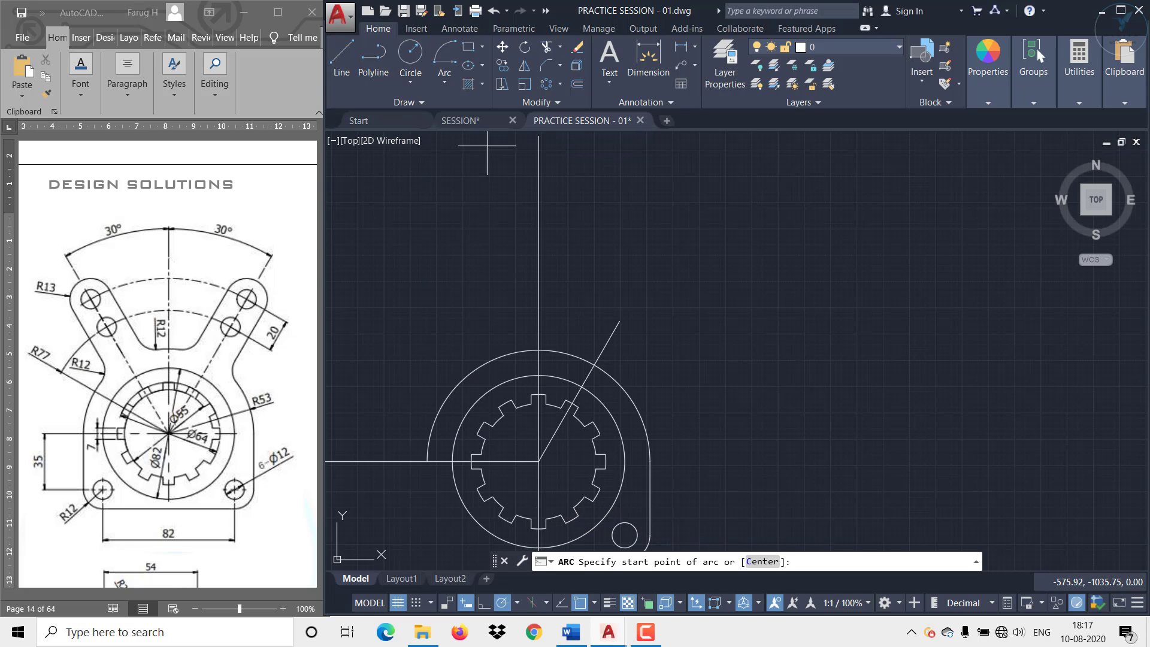
click(620, 321)
scroll(539, 460, up, 6)
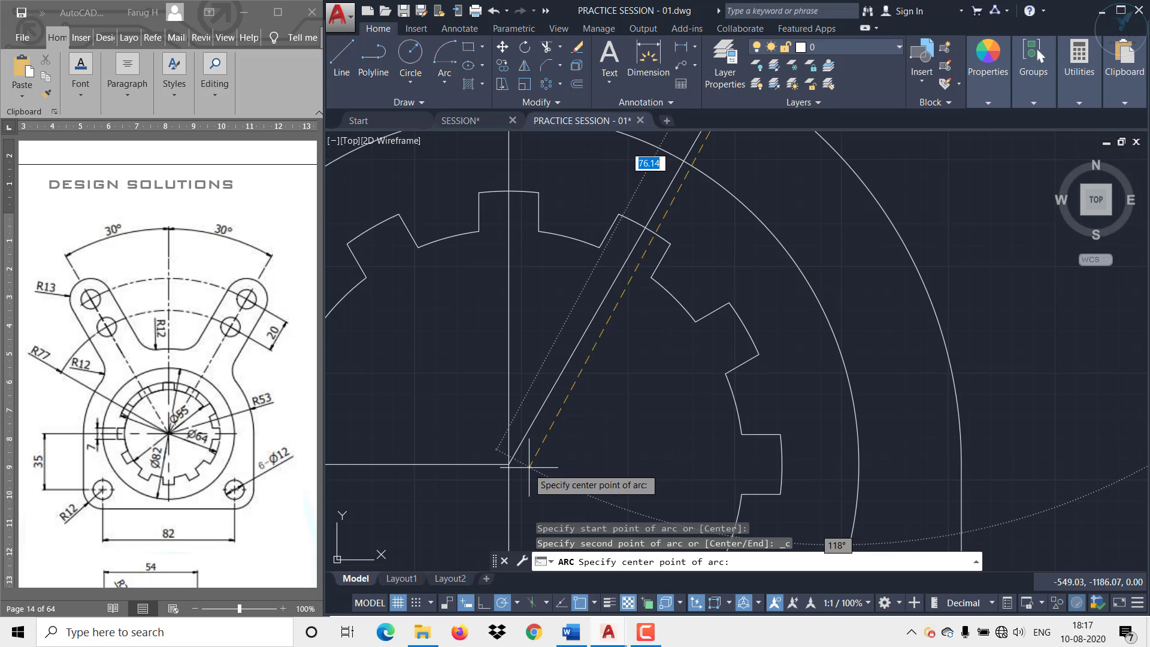
click(509, 464)
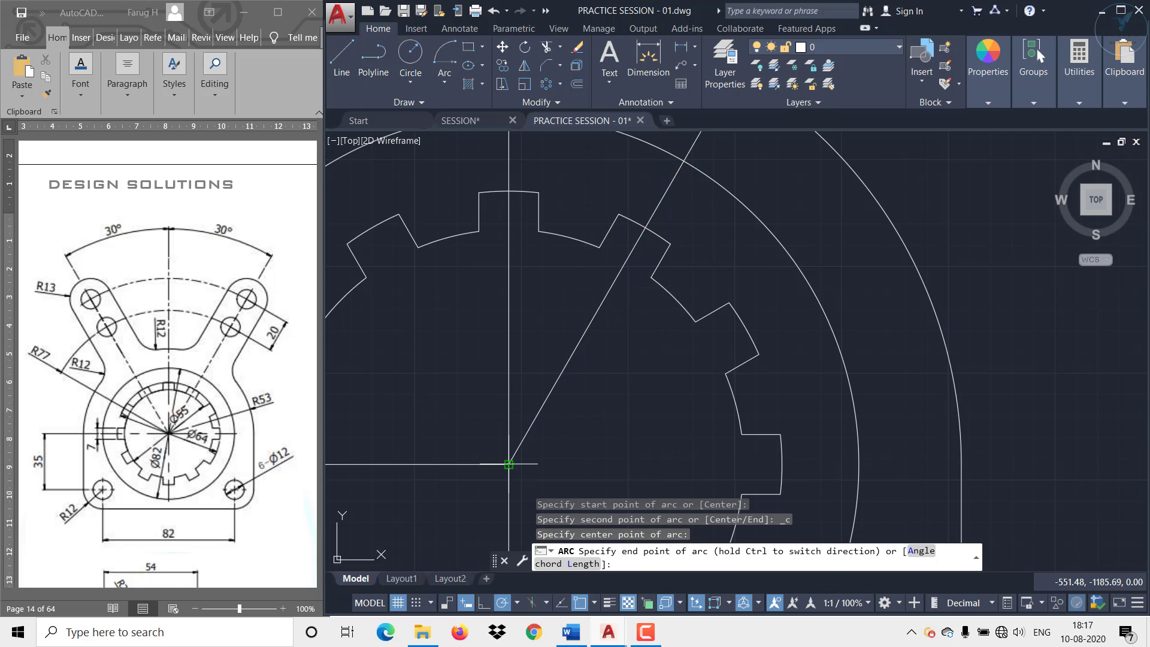
scroll(563, 440, down, 4)
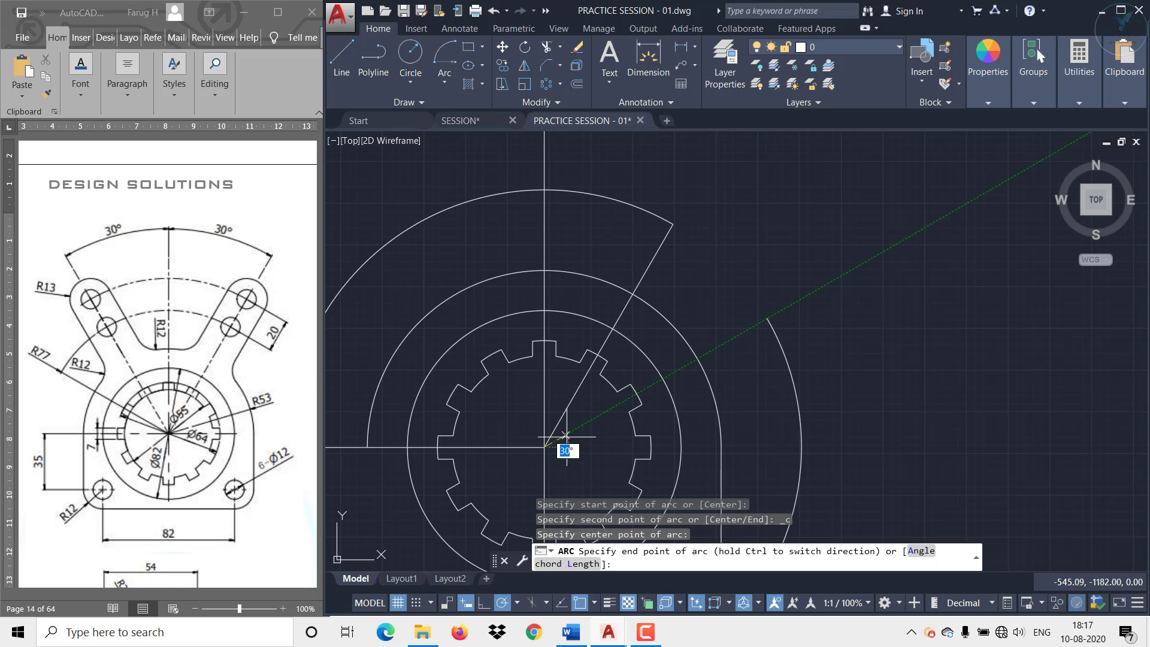
click(544, 190)
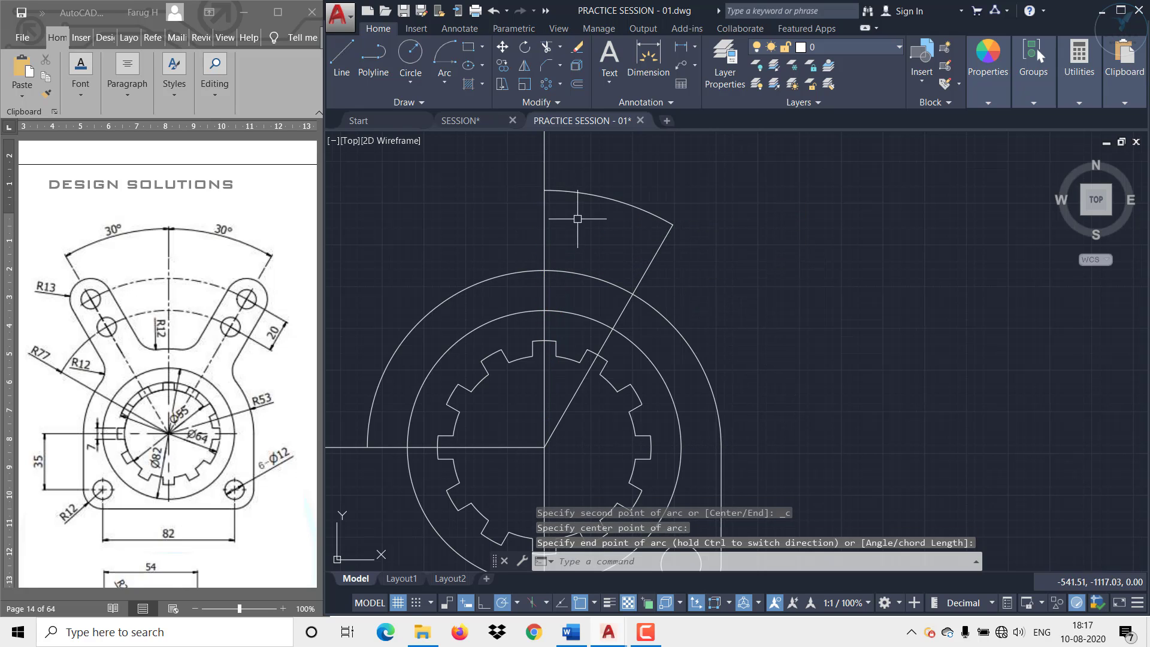
Set the new radius 77 arc's linetype to CENTER and its color to green
middle_drag(583, 223, 570, 282)
click(657, 226)
click(612, 267)
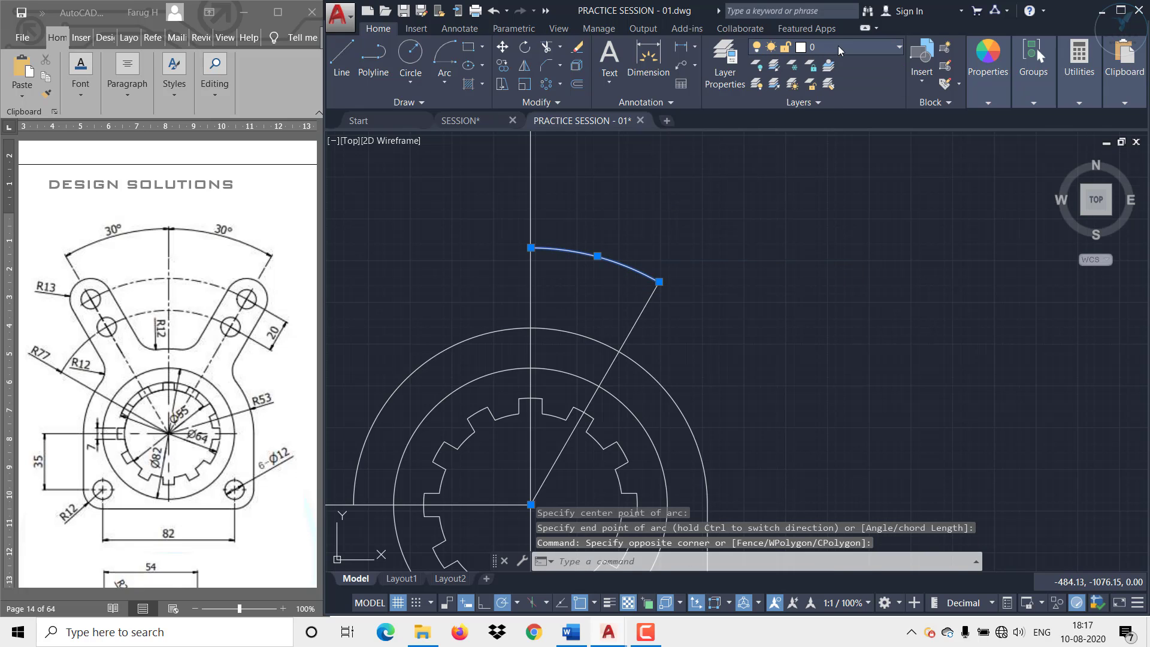
click(976, 90)
click(1032, 156)
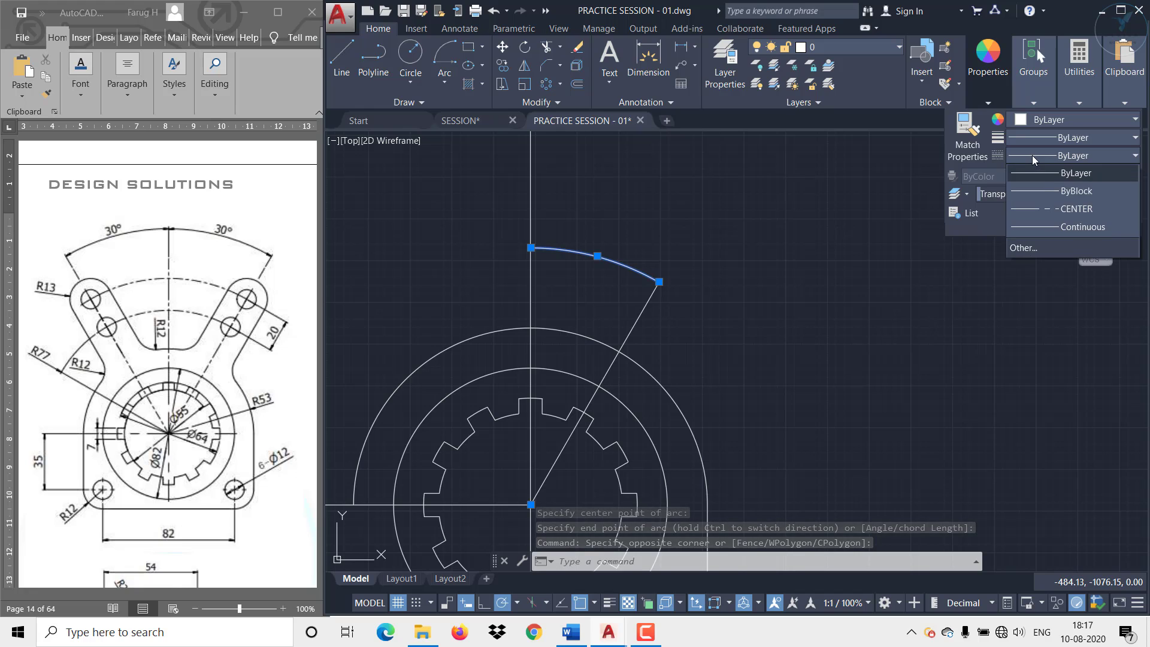
click(1049, 209)
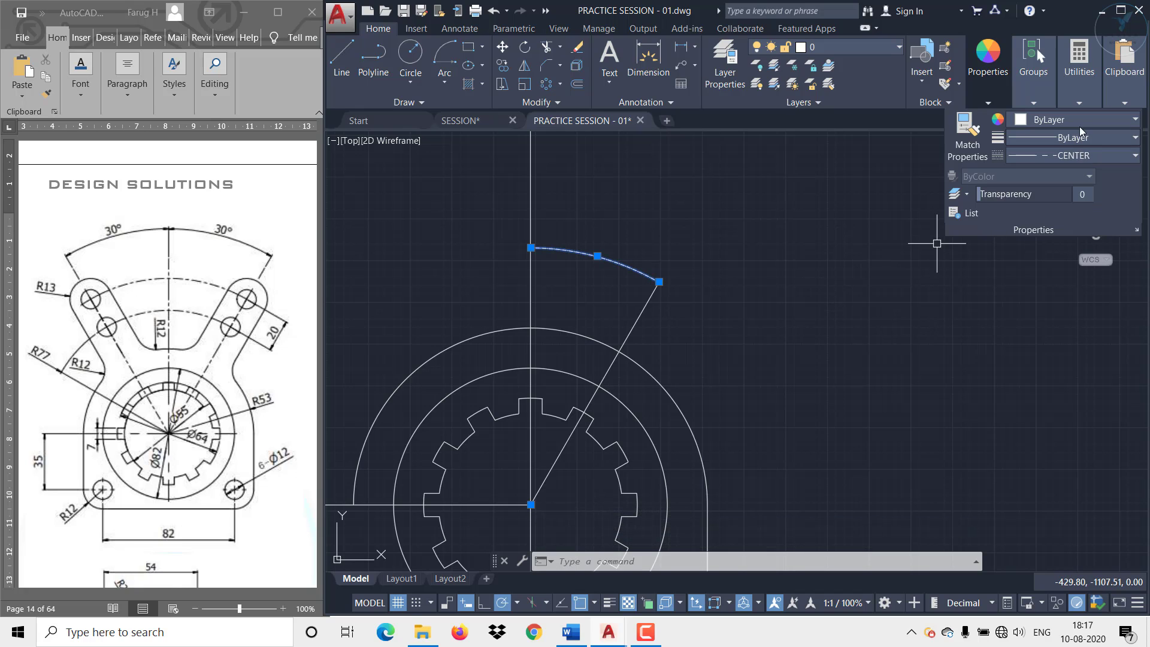
click(1043, 118)
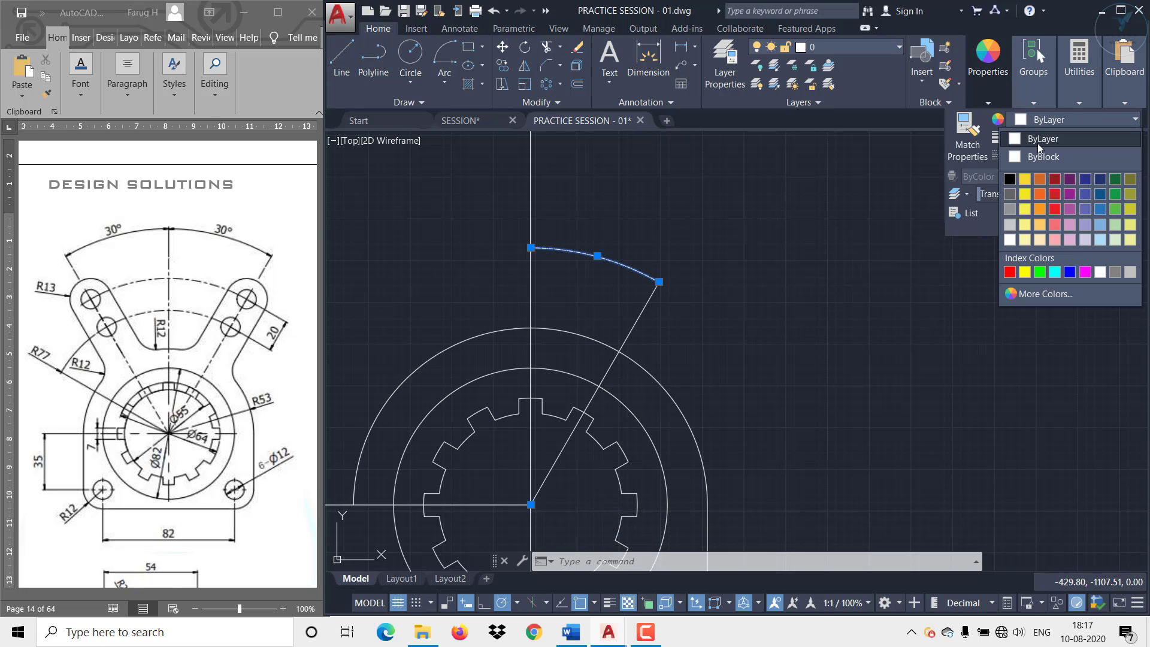
click(1043, 269)
click(709, 236)
key(Escape)
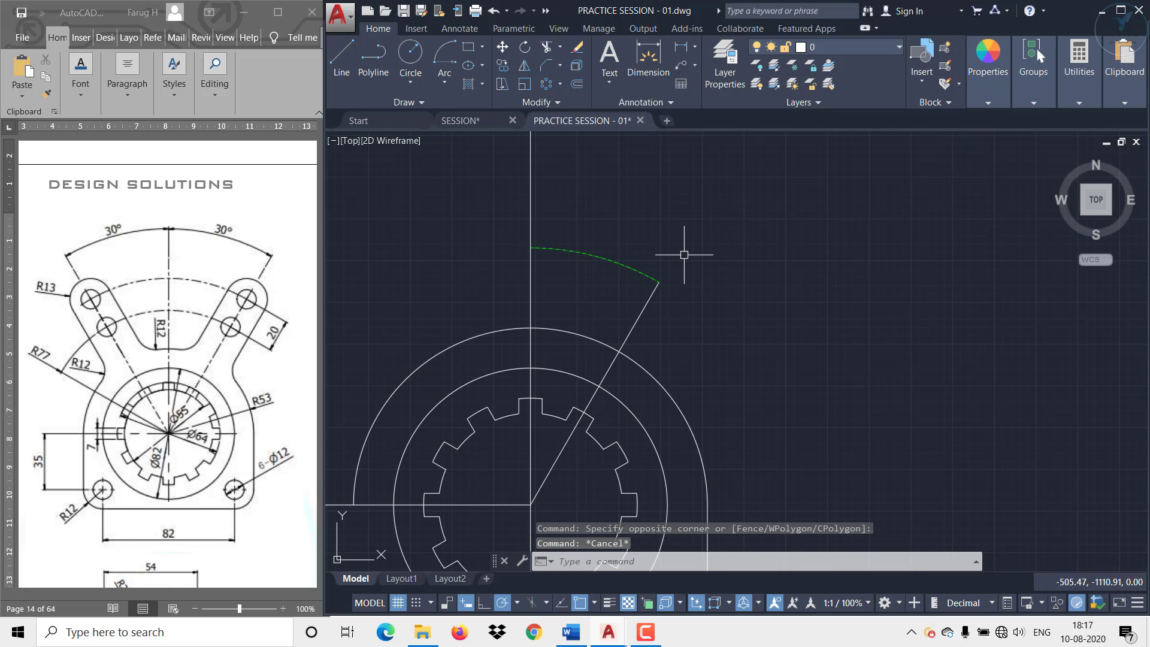
Draw a 12 diameter circle centred on the upper end of the 60° line
middle_drag(512, 332, 469, 342)
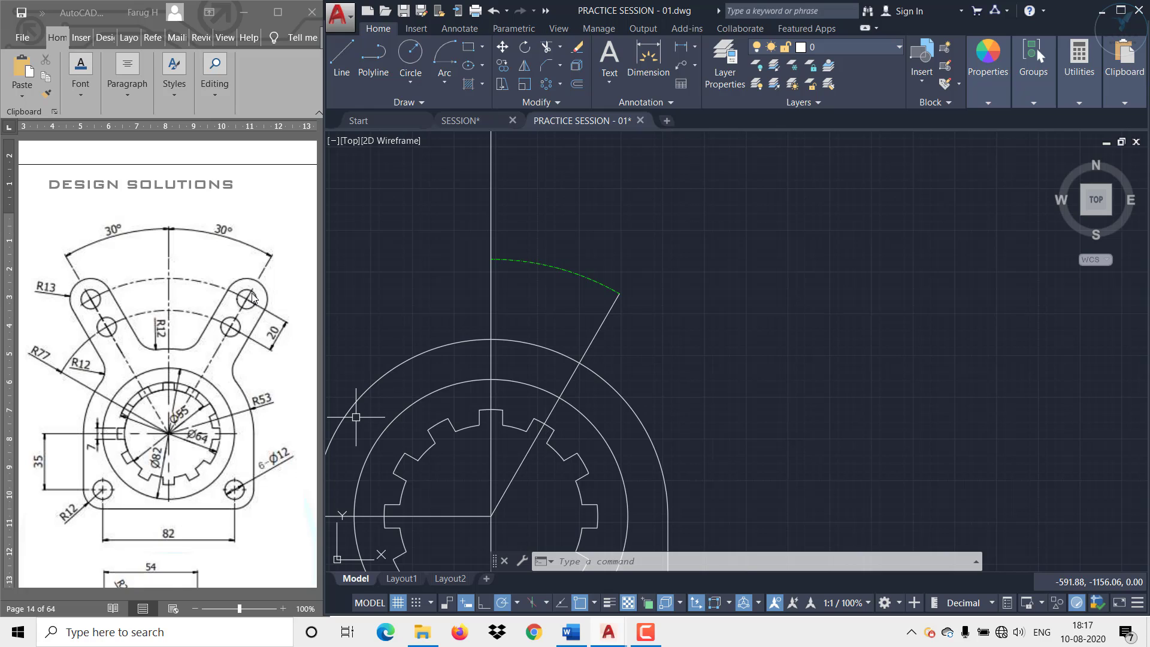
click(411, 83)
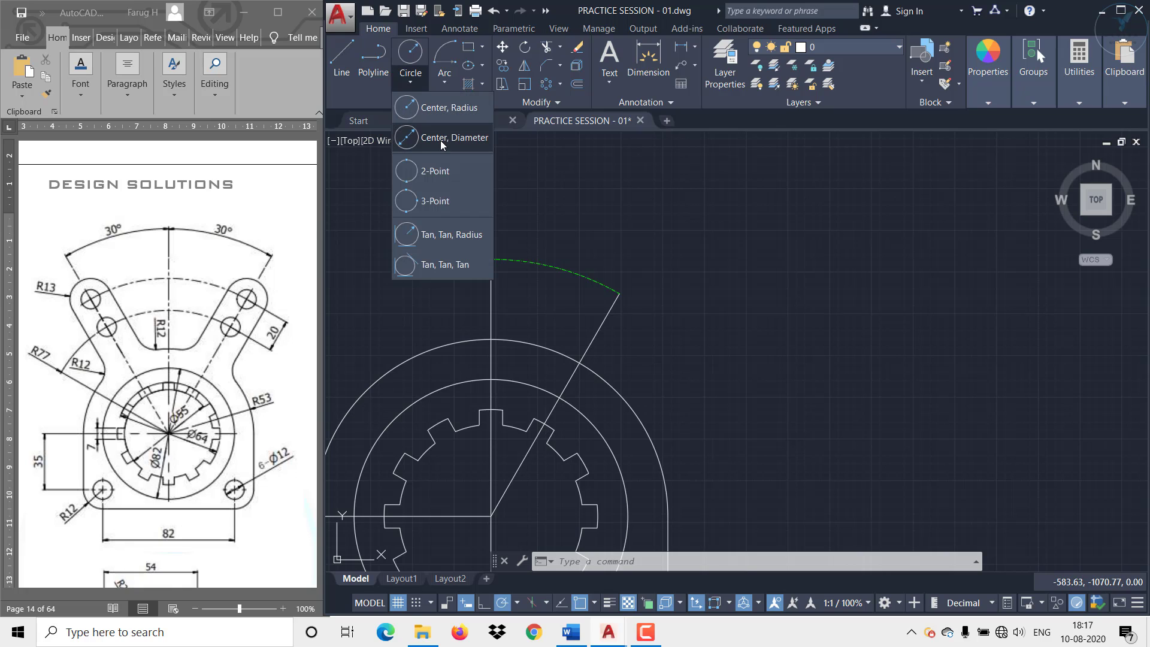
click(440, 140)
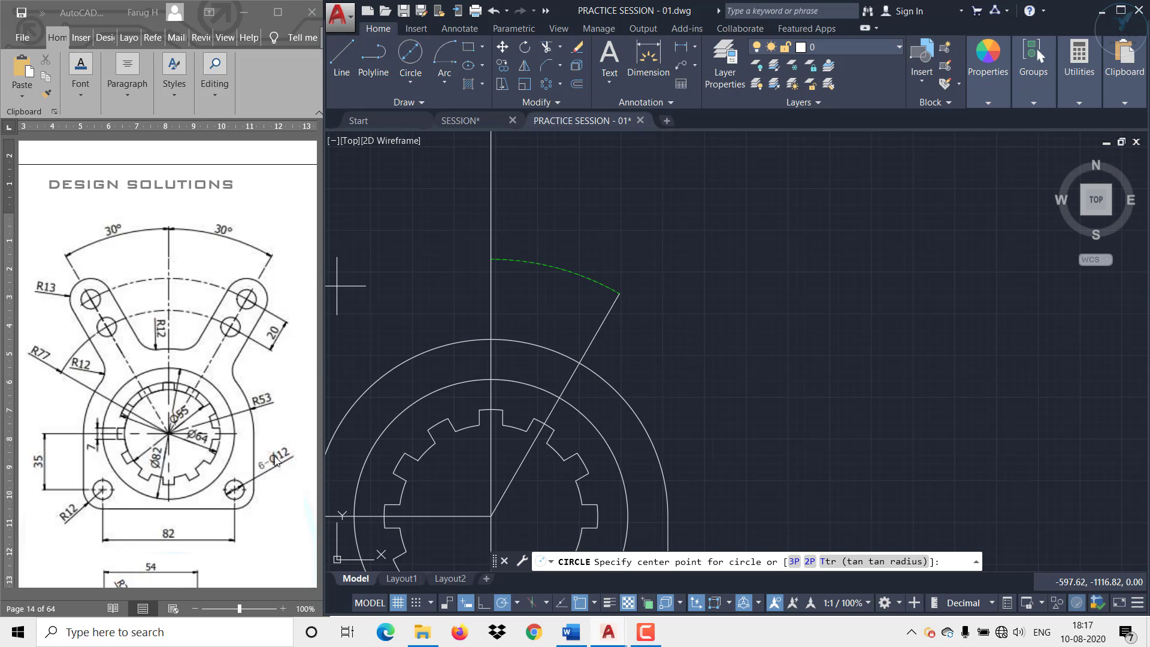
click(620, 293)
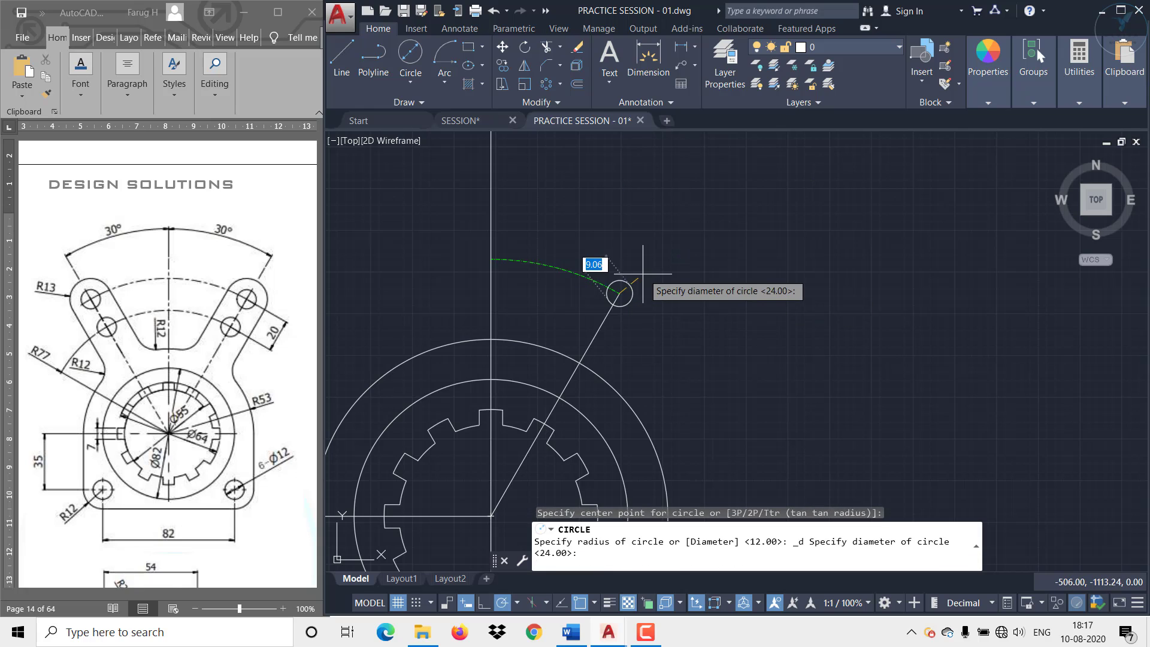
key(Return)
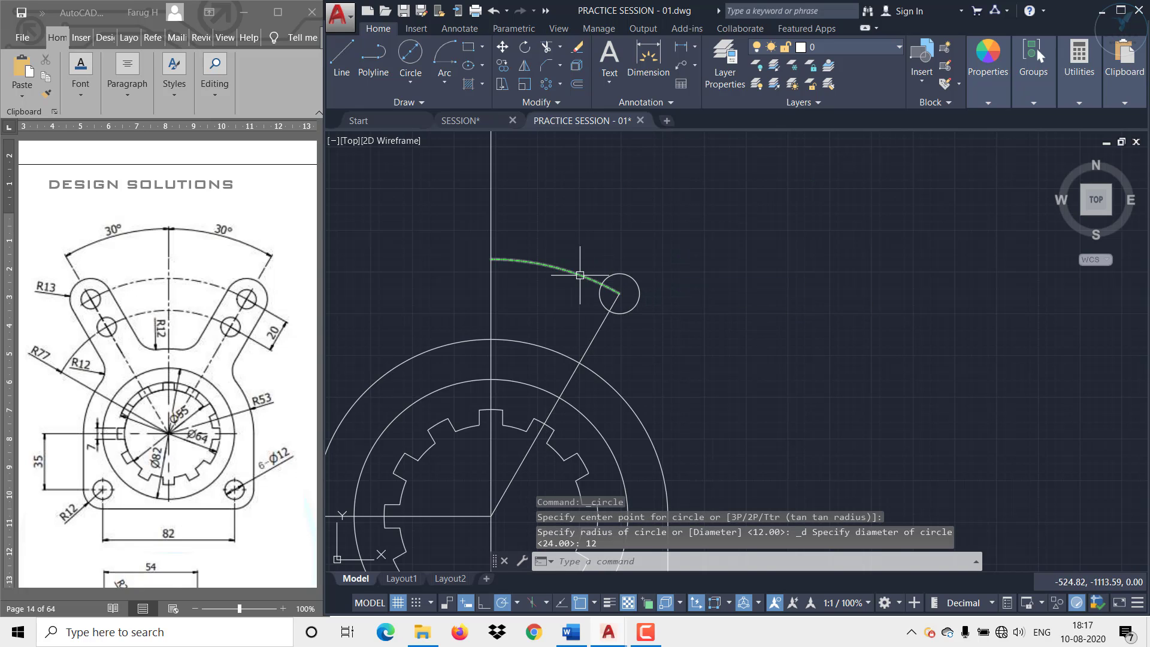
Offset the green radius 77 arc outward by 20
click(580, 83)
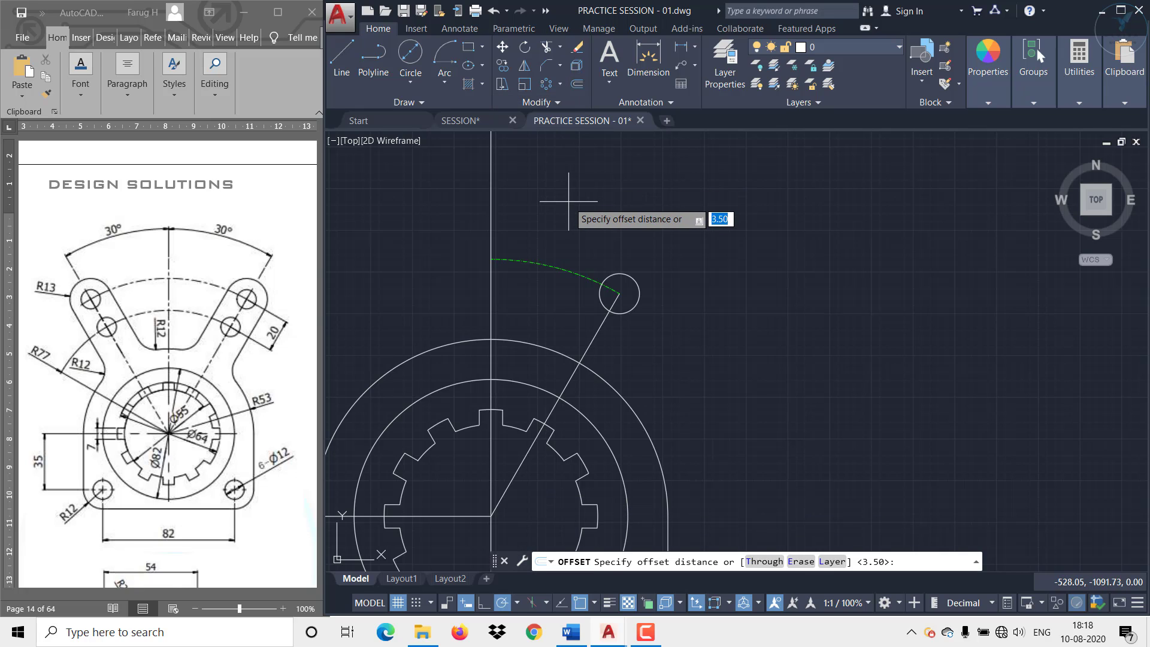
key(Return)
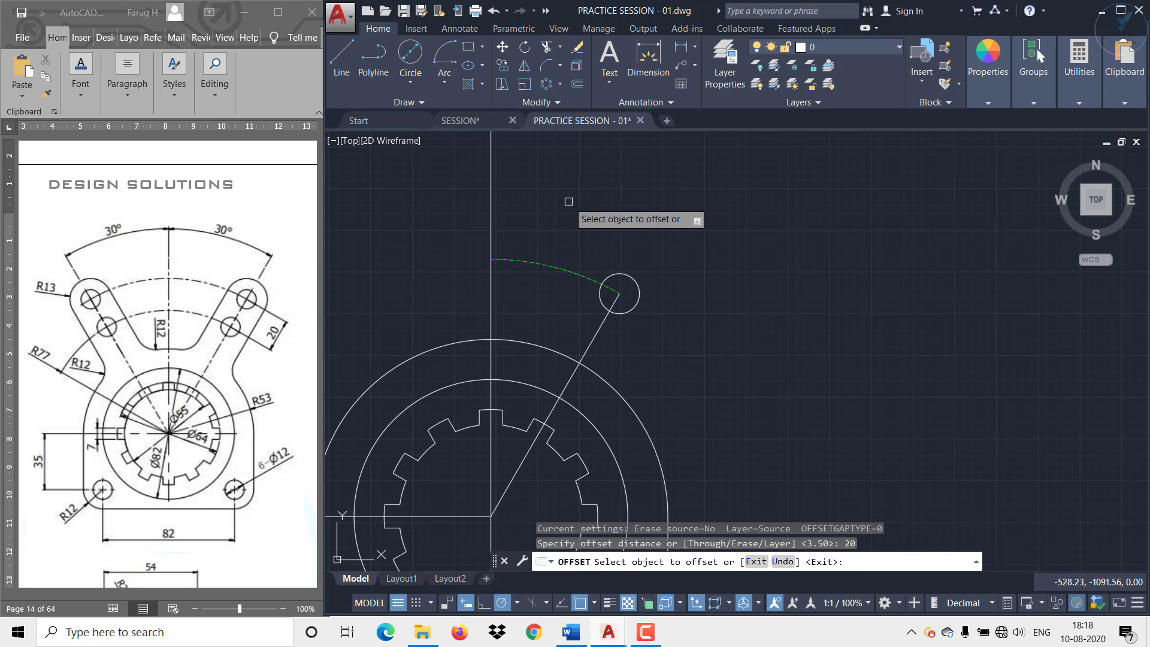
click(566, 270)
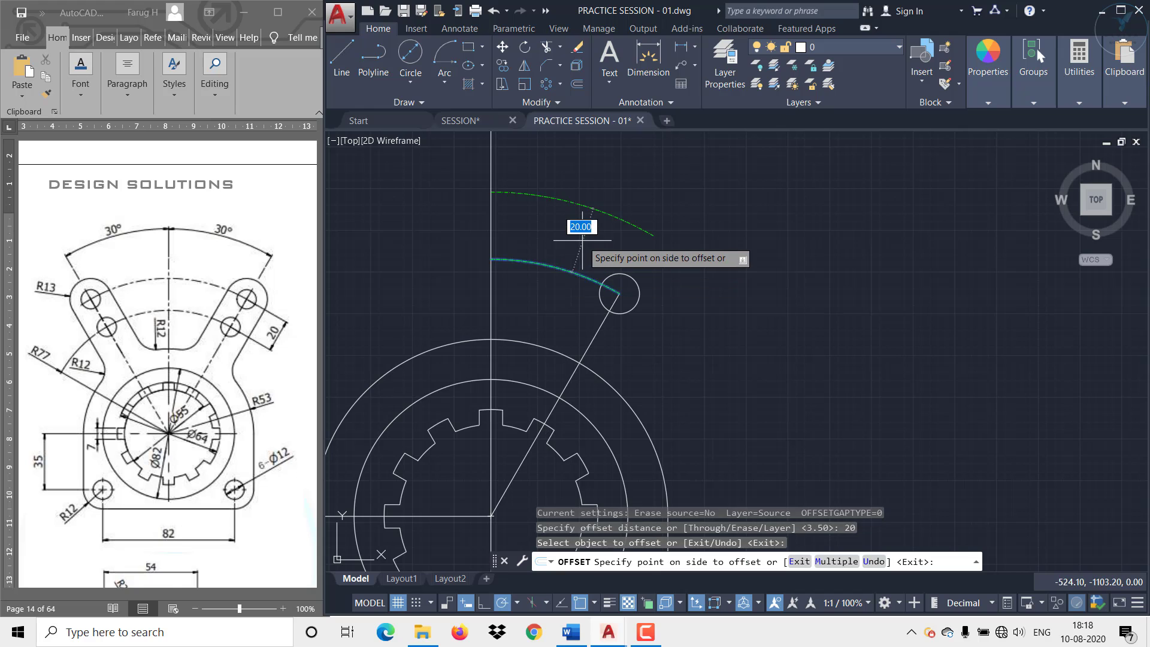
click(561, 231)
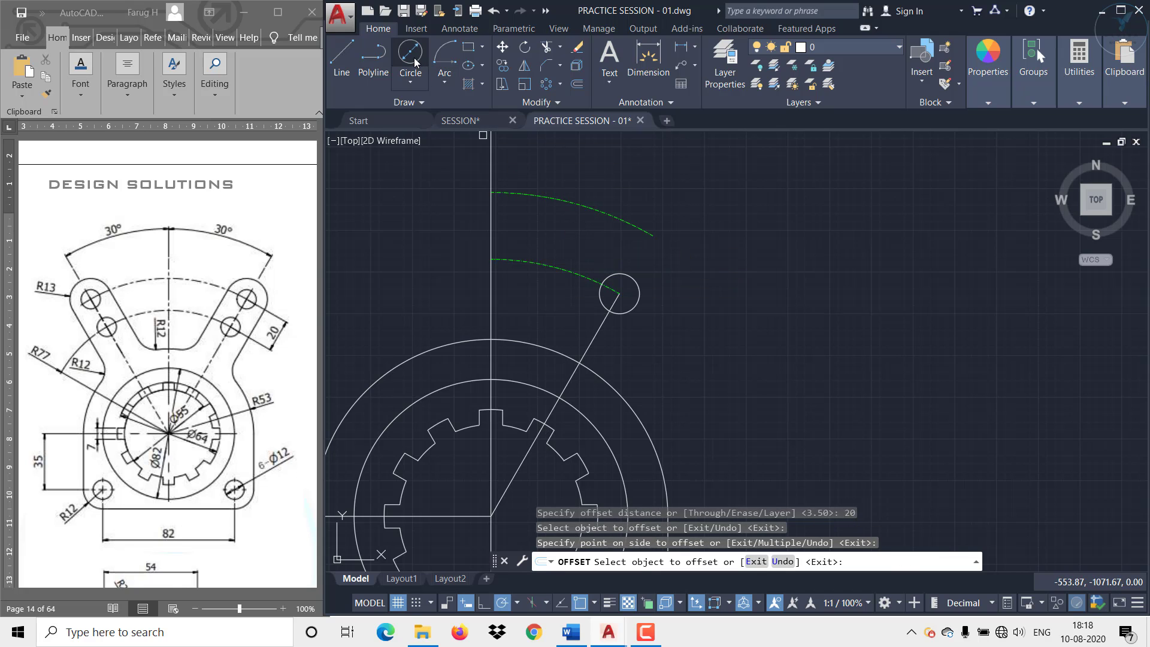
key(Escape)
Copy the 12 diameter circle from its centre to the right end of the outer green arc
click(632, 308)
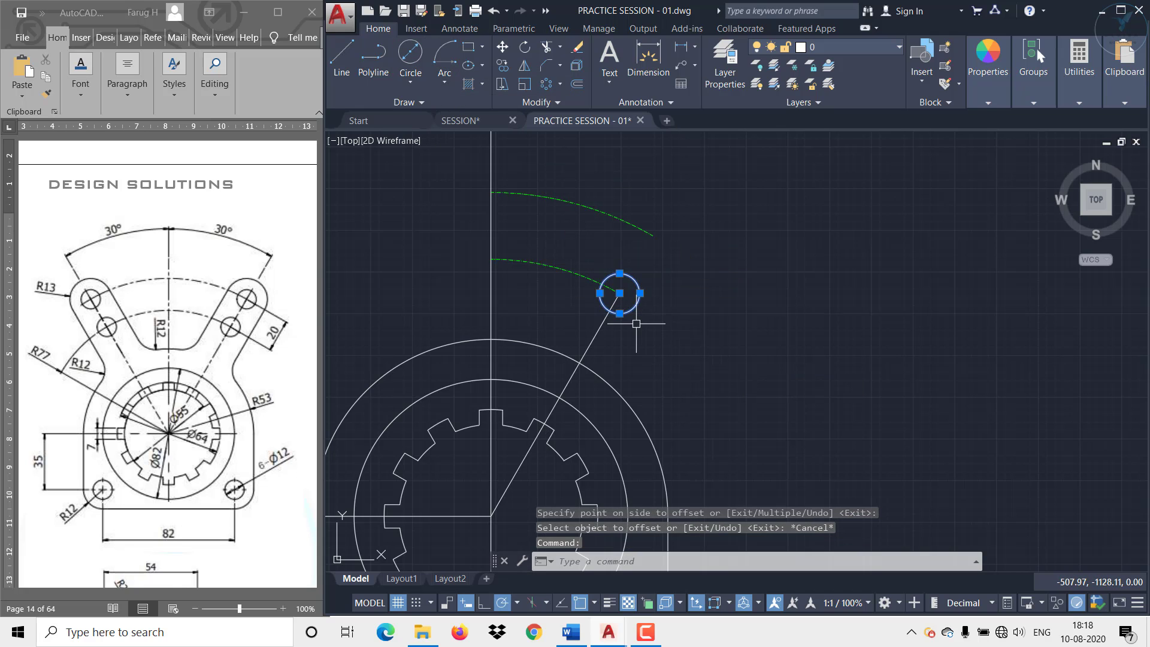
text(co)
key(Return)
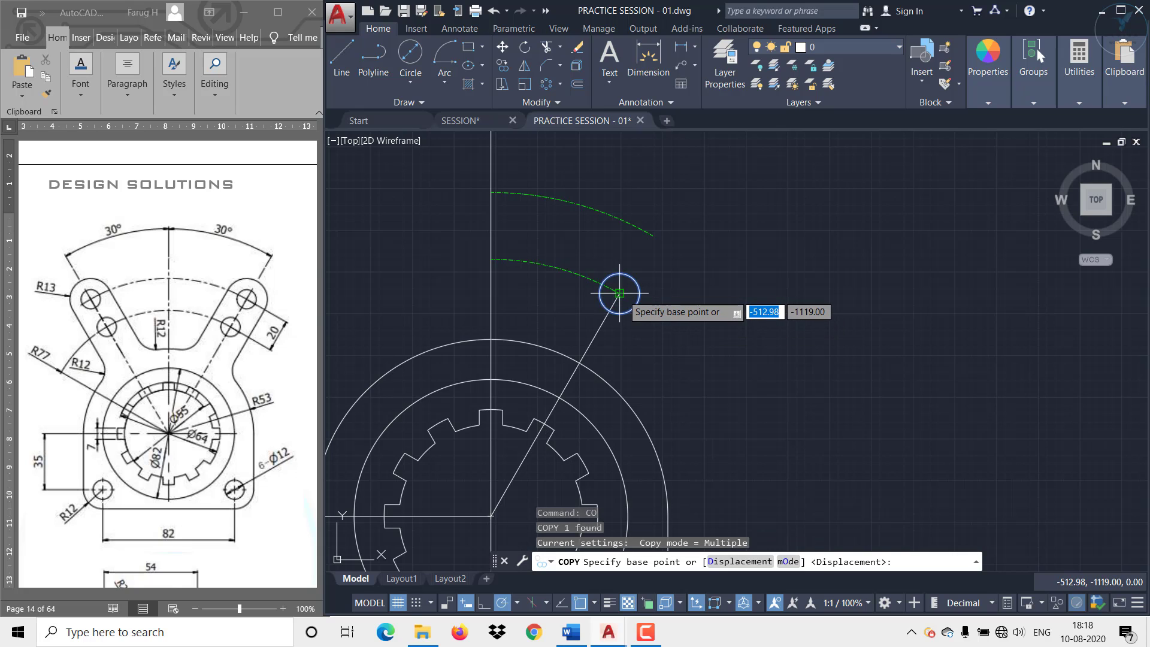
click(619, 293)
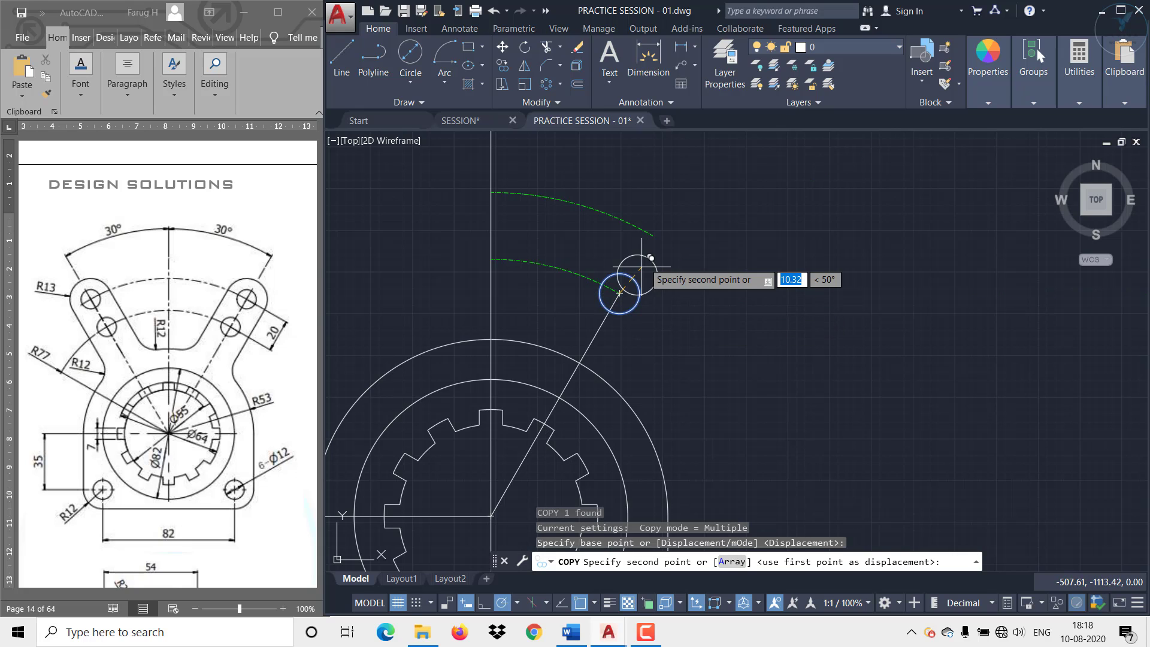
click(651, 234)
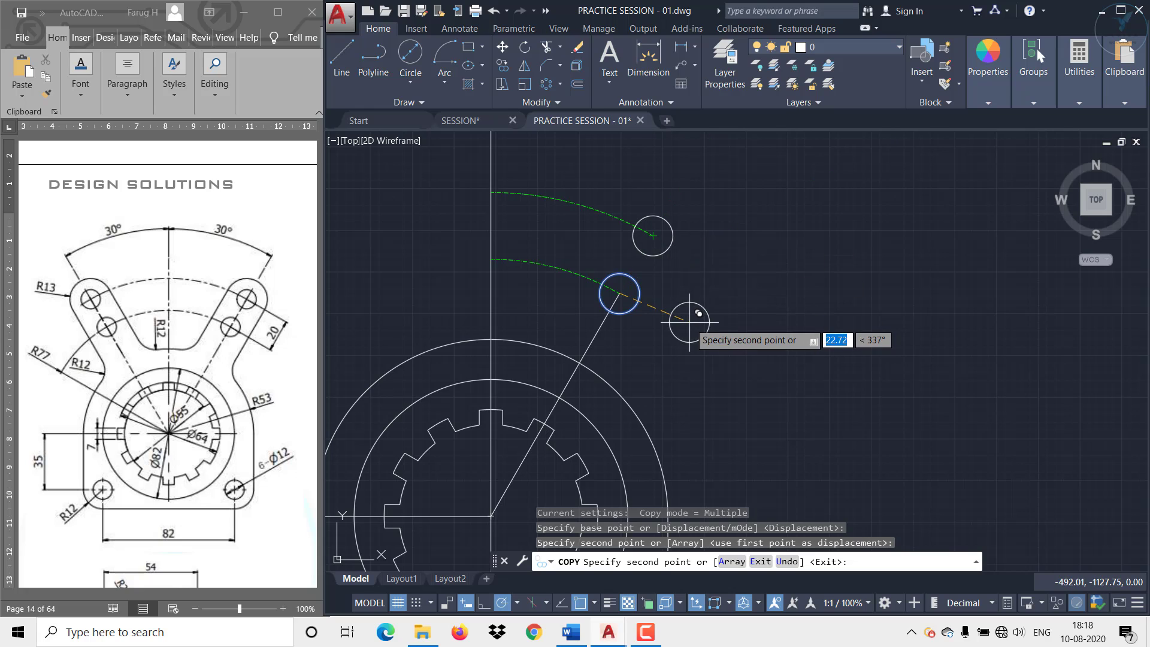
key(Escape)
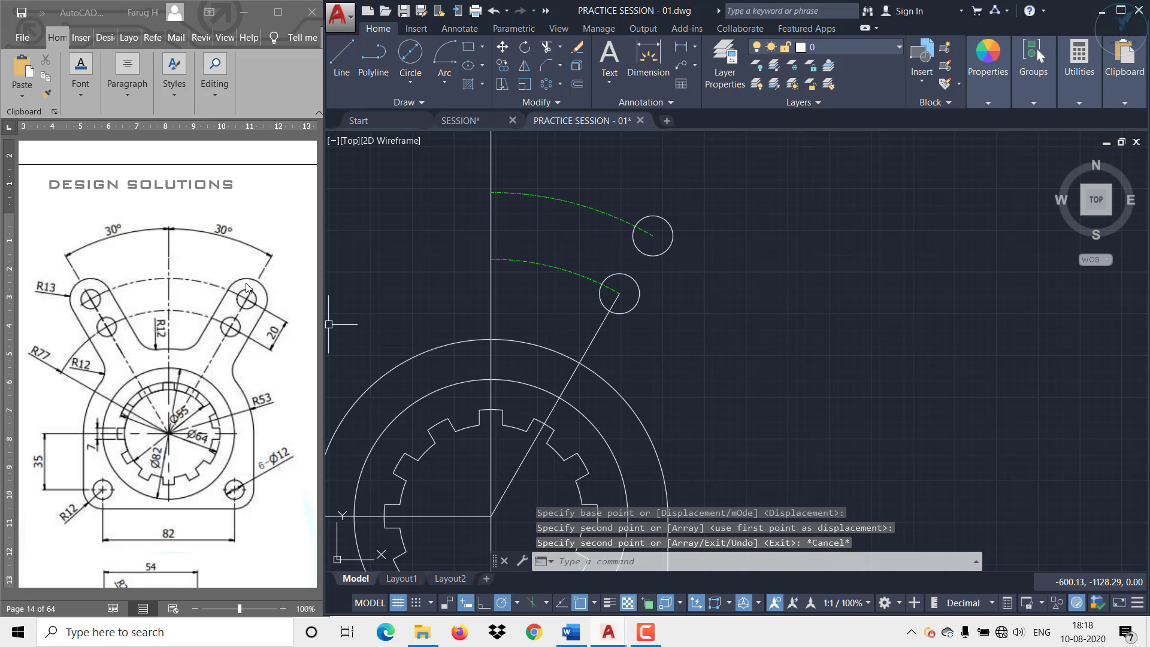
Draw a radius 13 circle concentric with the upper hole at the outer arc's end
click(410, 83)
click(437, 113)
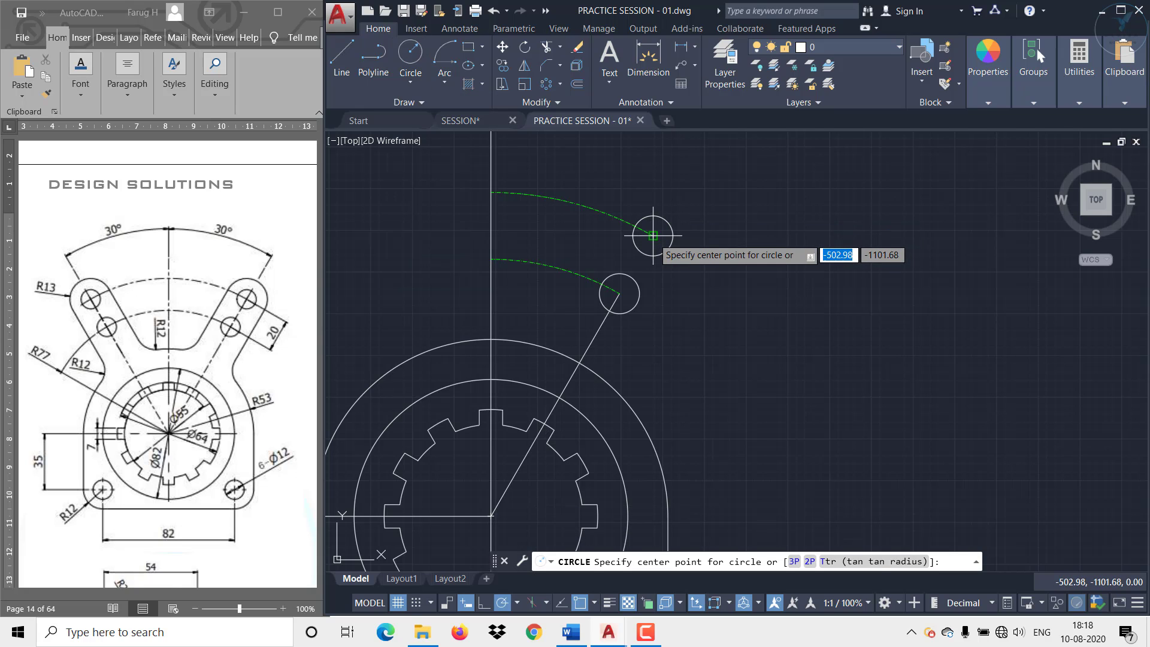
click(656, 233)
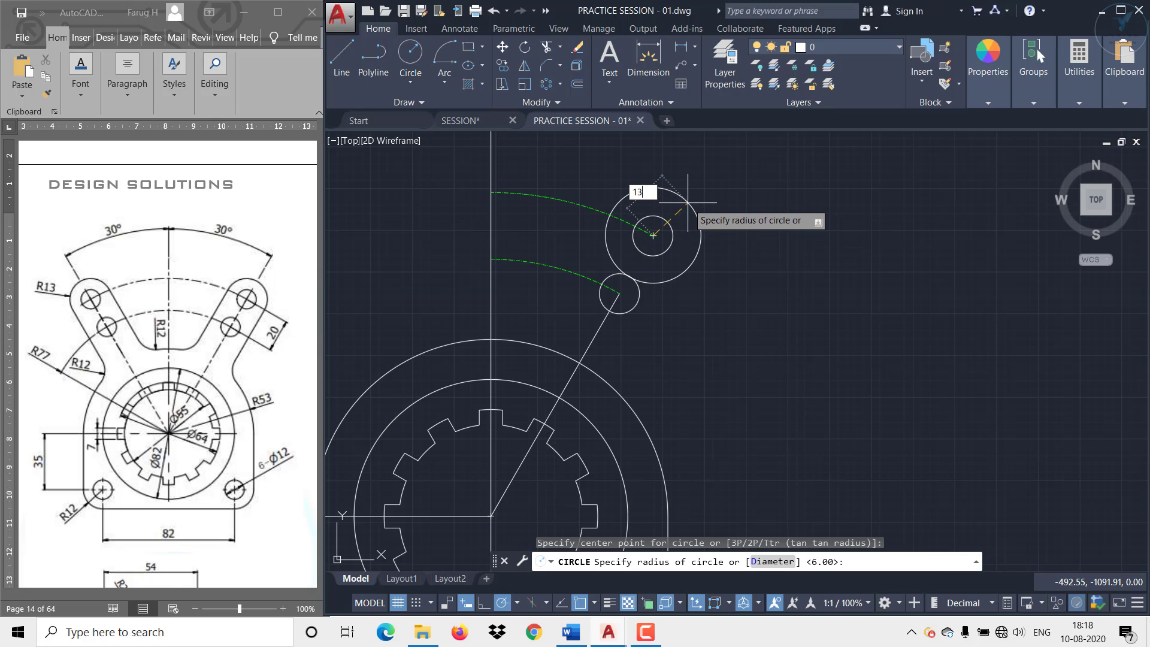
key(Return)
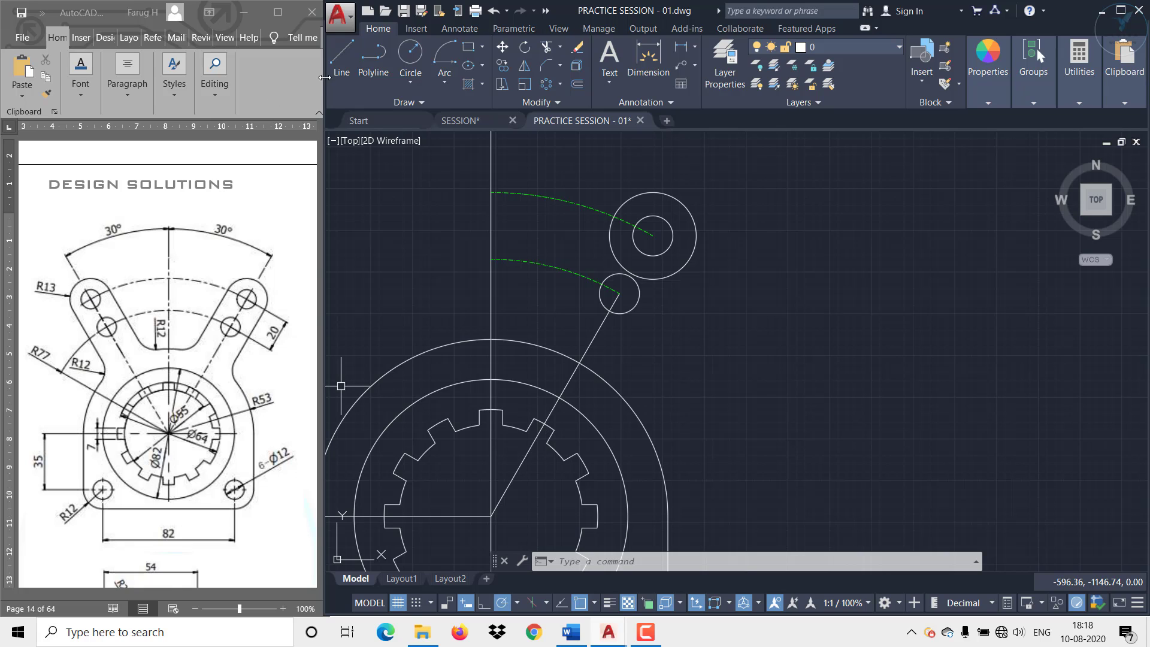
Stretch the upper end of the 60° line to the centre of the radius 13 circle
click(600, 326)
click(620, 293)
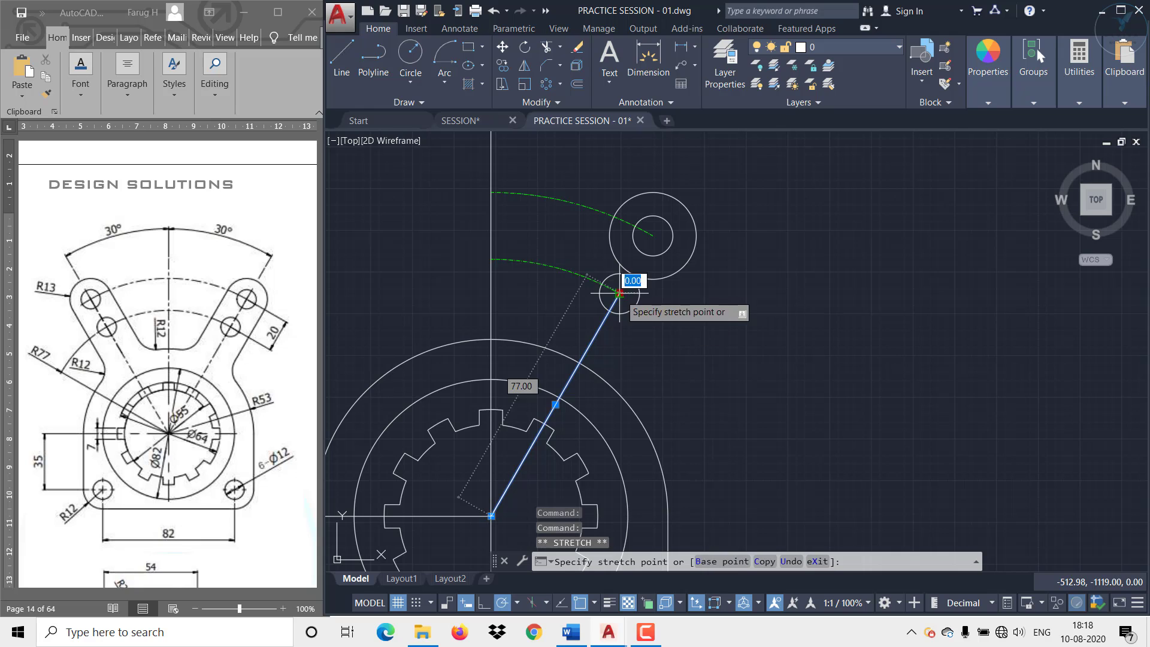
click(653, 235)
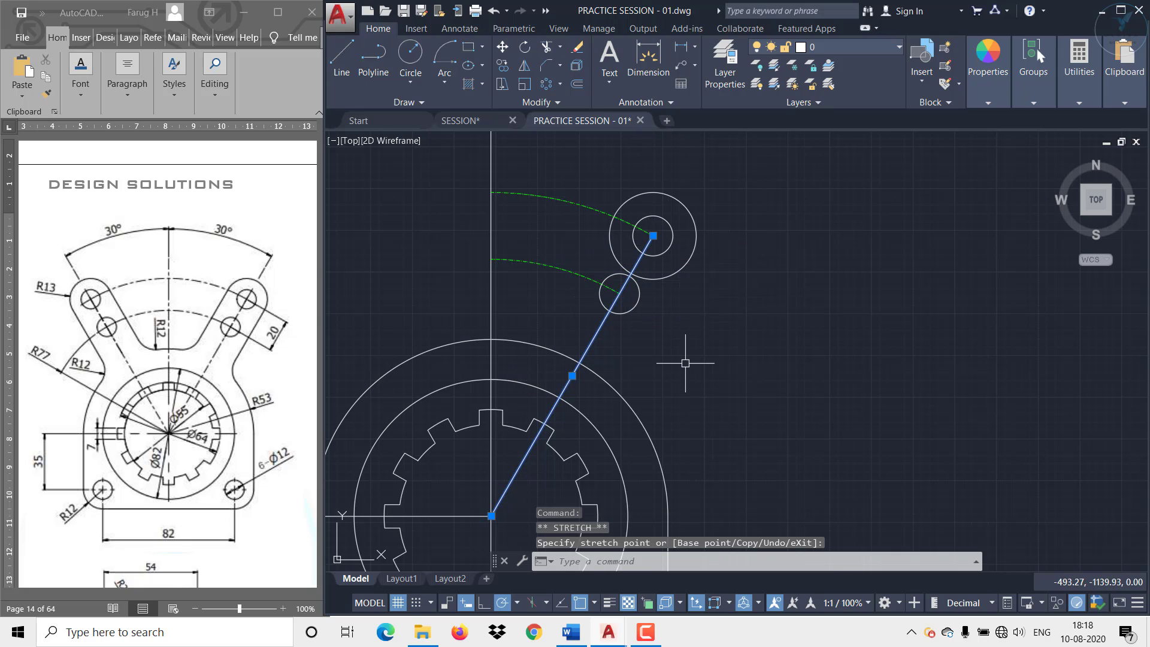
key(Escape)
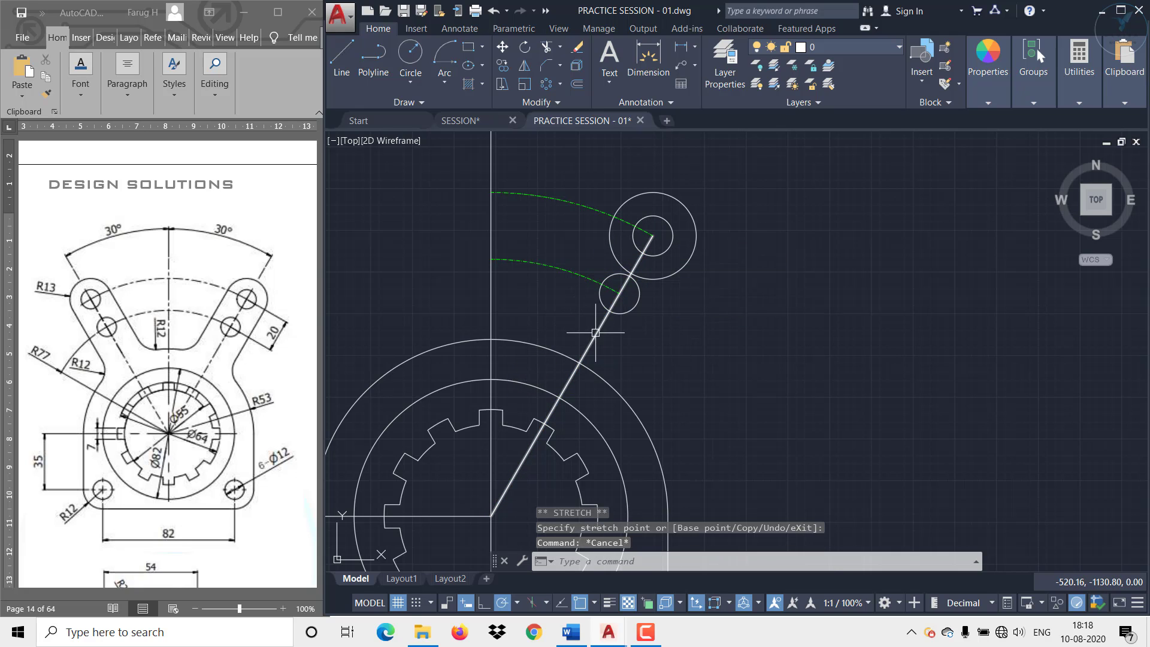
Offset the 60° line by 13 to both sides to form the arm's edges
text(O)
key(Return)
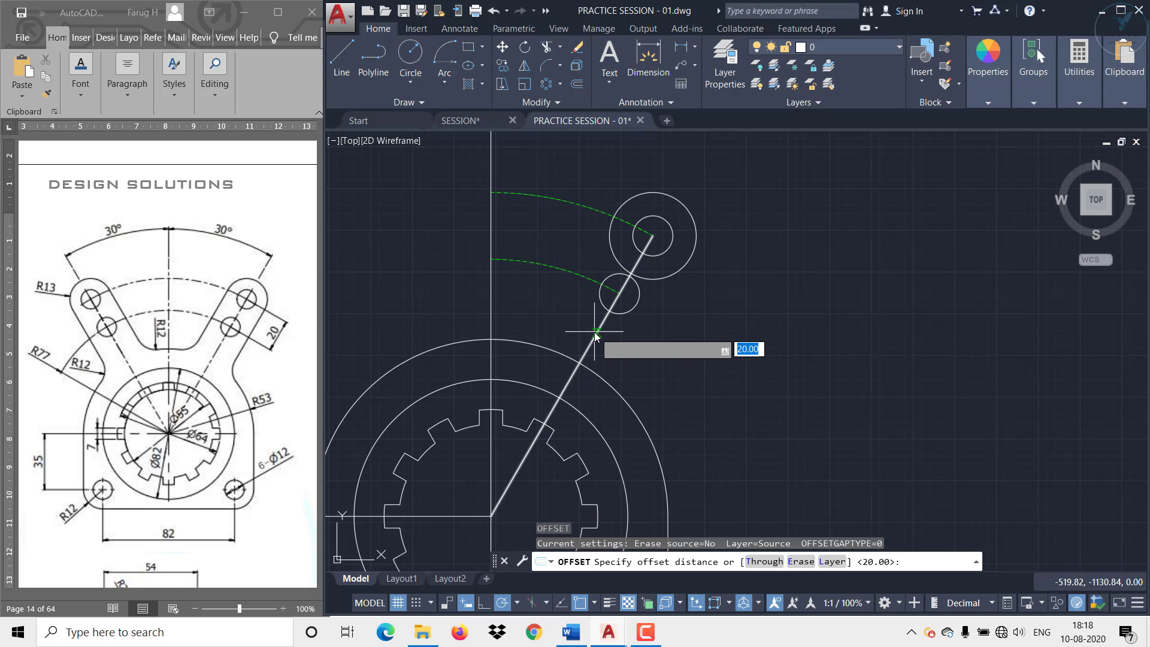
text(13)
key(Return)
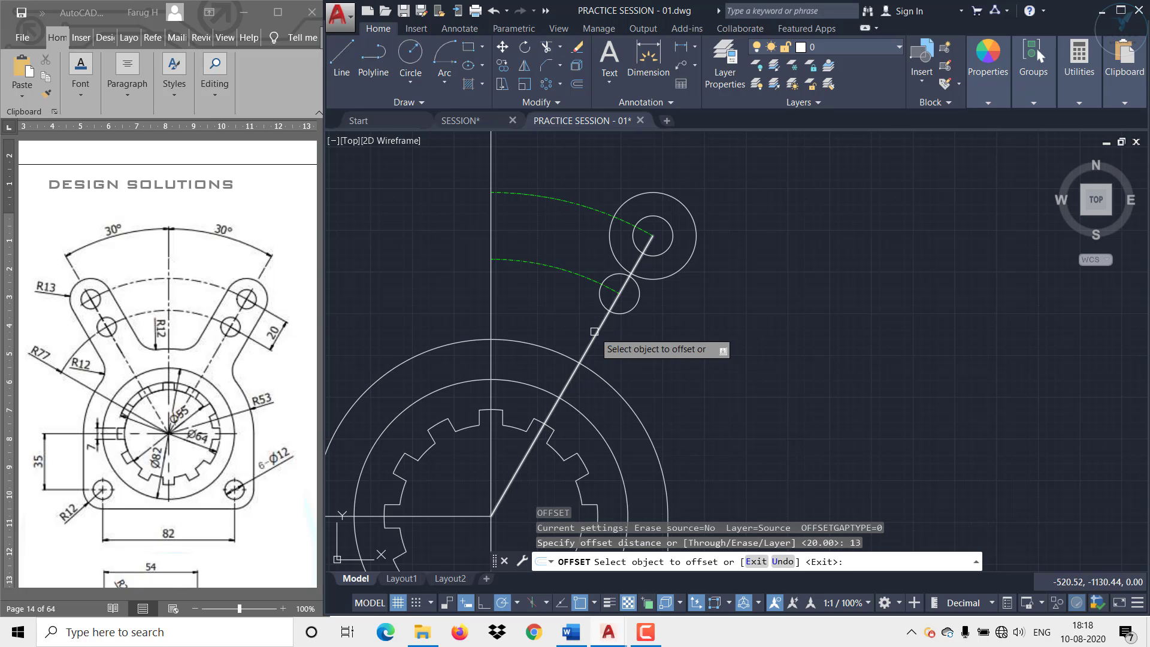
click(594, 331)
click(632, 358)
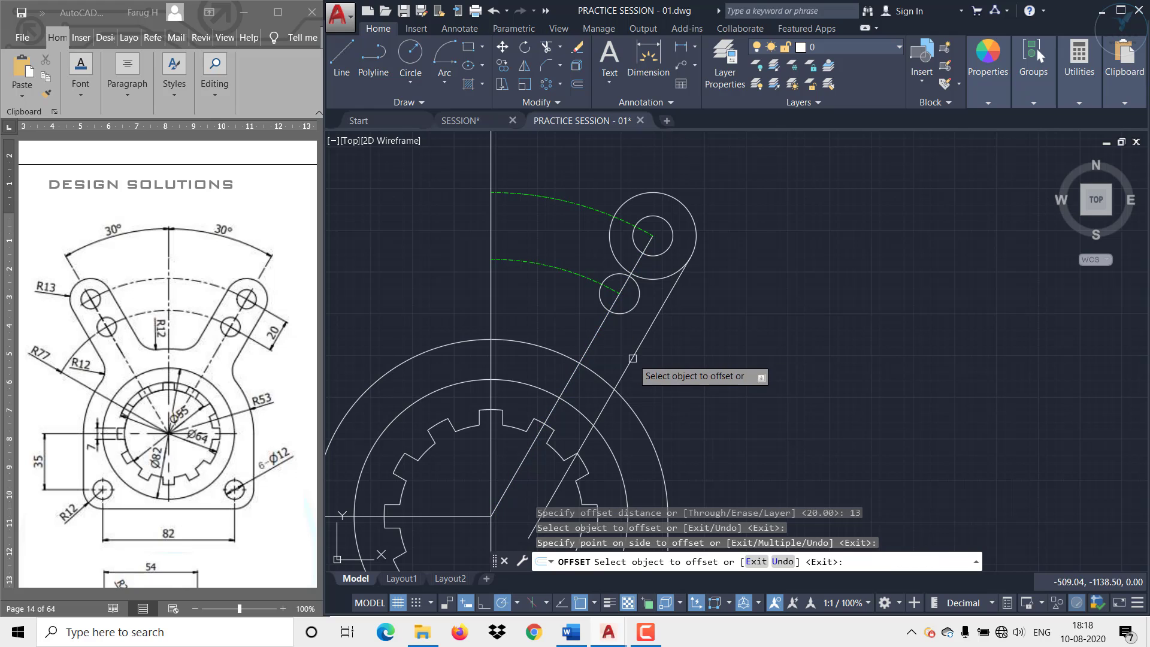
click(596, 332)
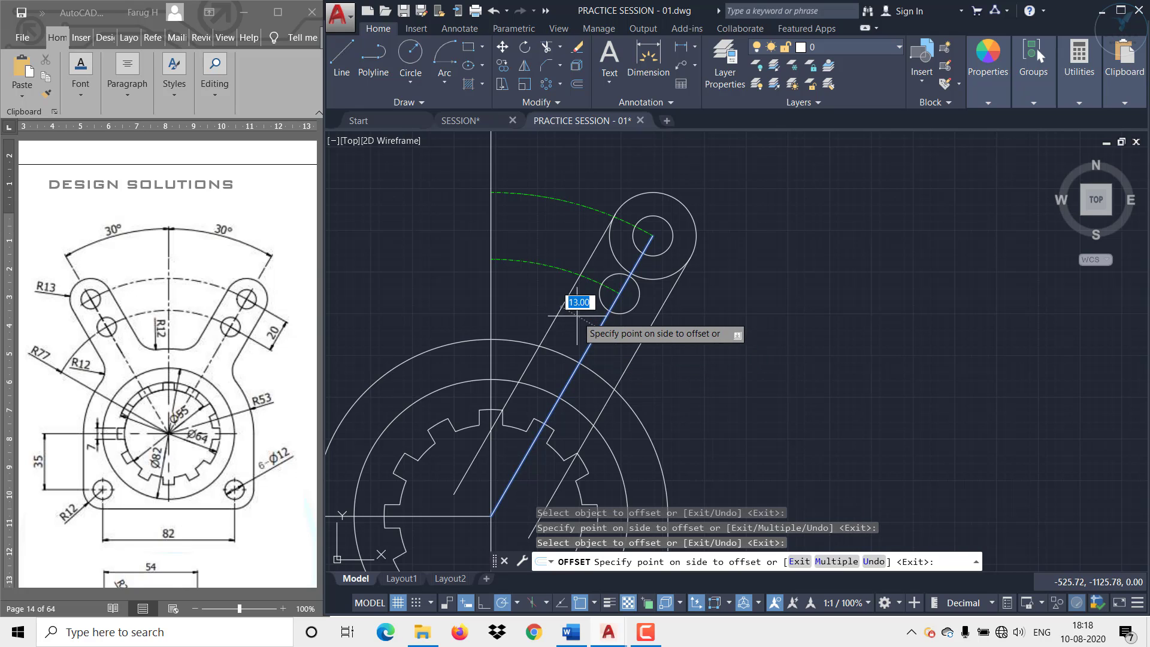
click(577, 316)
key(Escape)
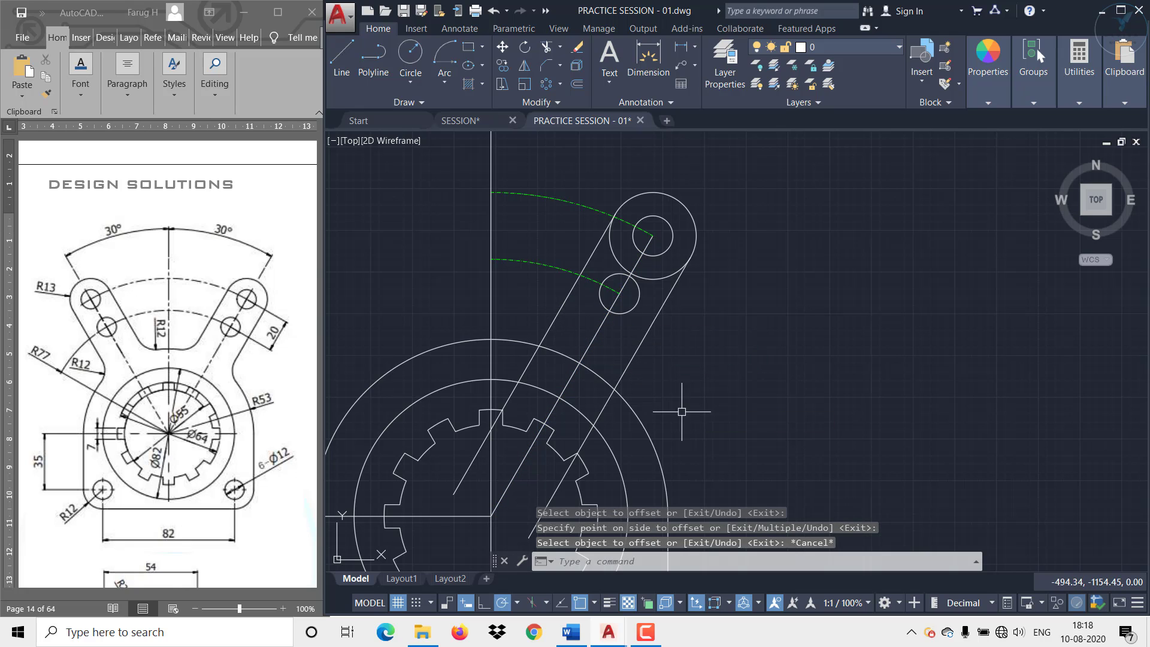
Fillet the arm's right edge line and the large outer R53 arc with radius 12 in Trim mode
middle_drag(684, 412, 661, 352)
middle_drag(567, 336, 646, 411)
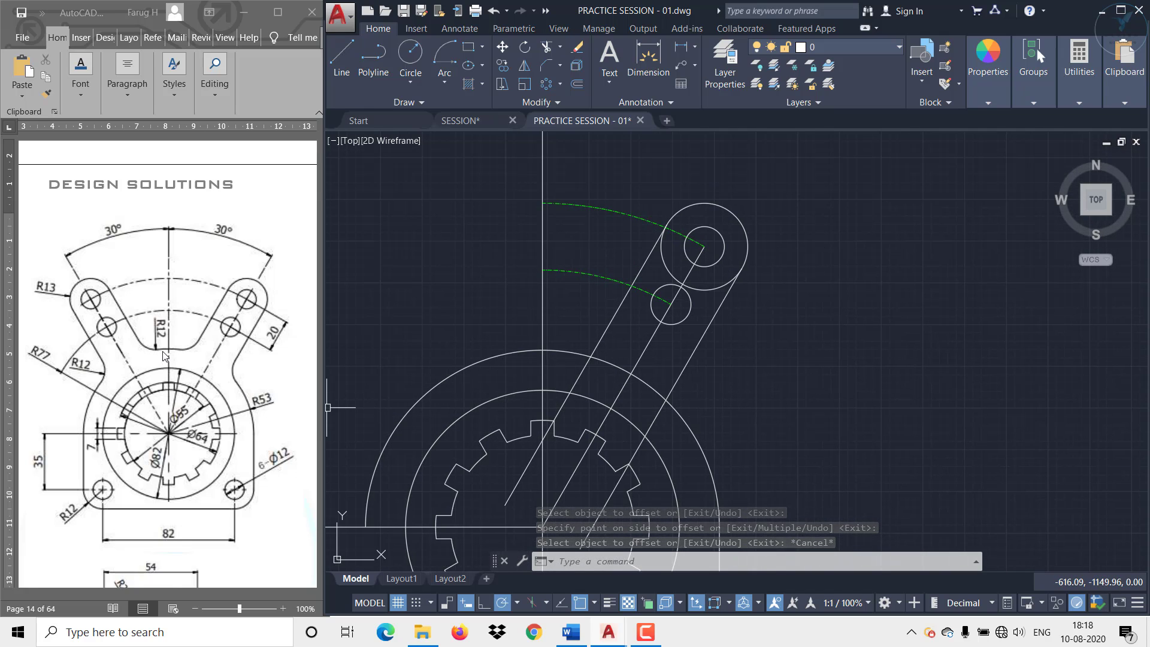
middle_drag(576, 365, 565, 340)
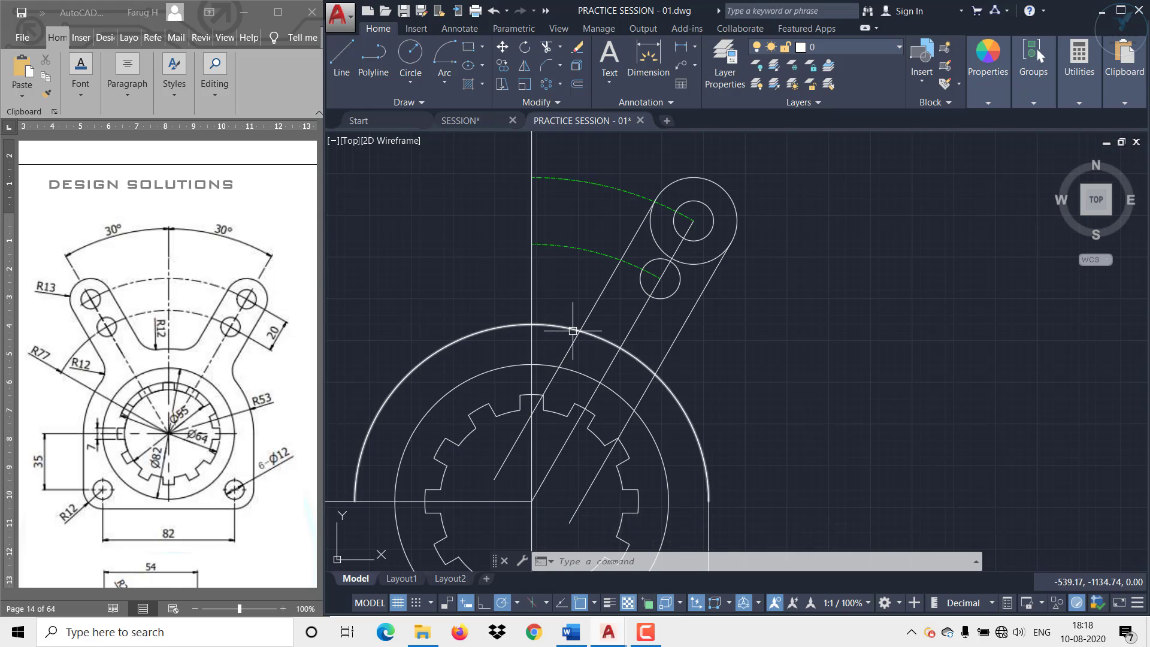
middle_drag(693, 386, 629, 345)
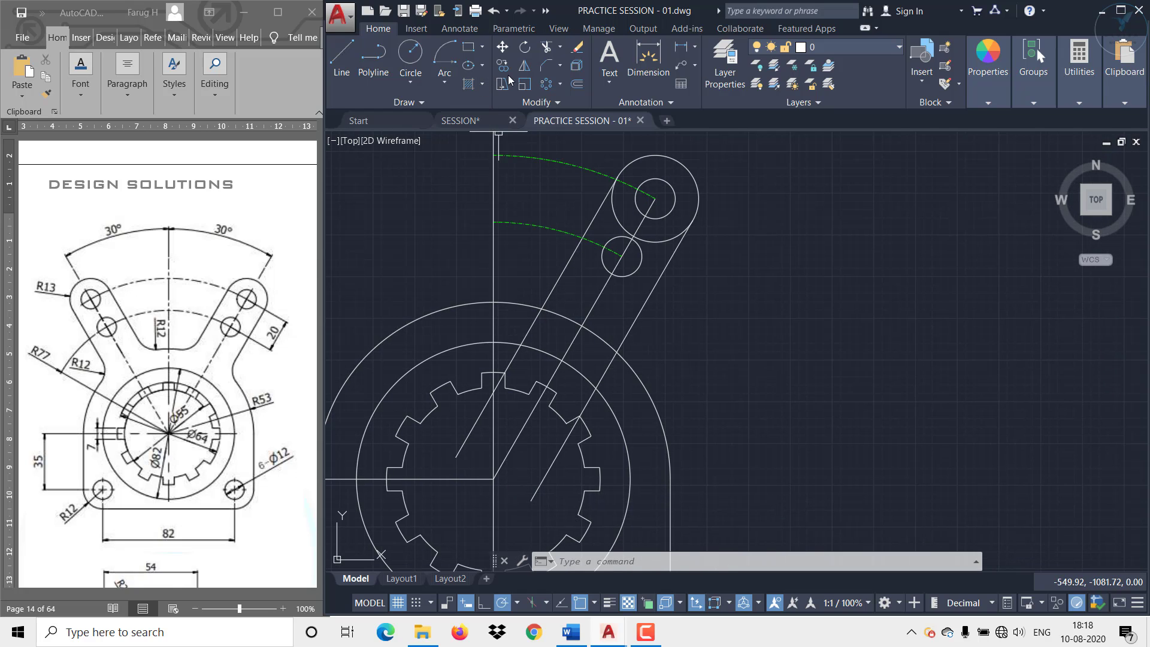
click(561, 66)
click(573, 90)
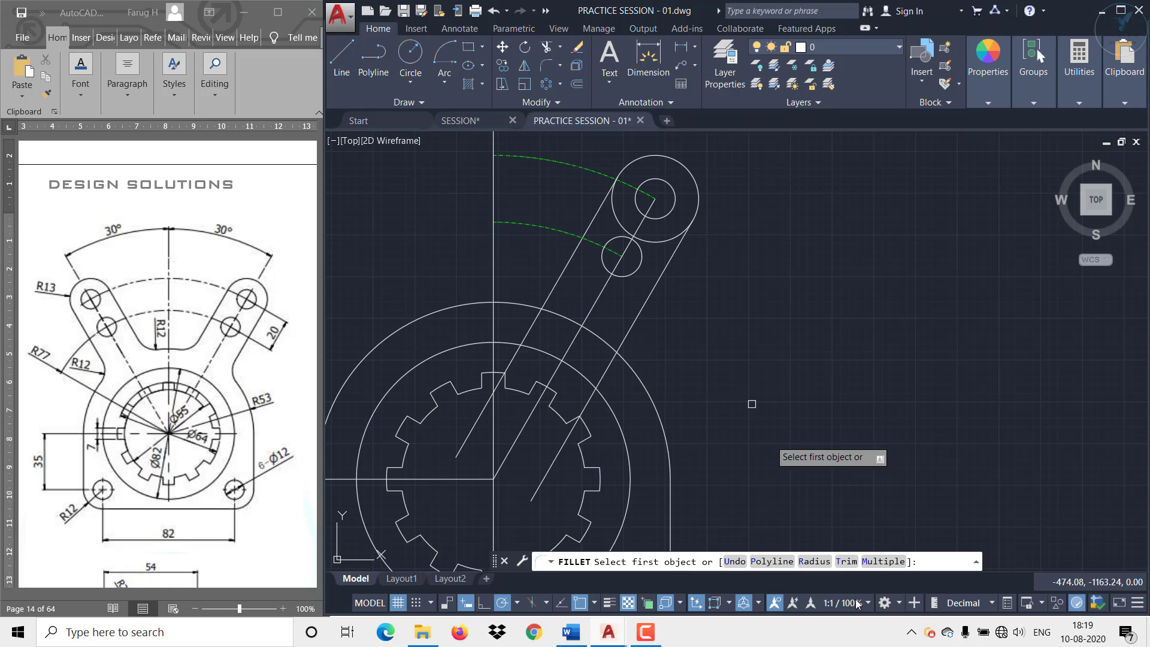
click(846, 562)
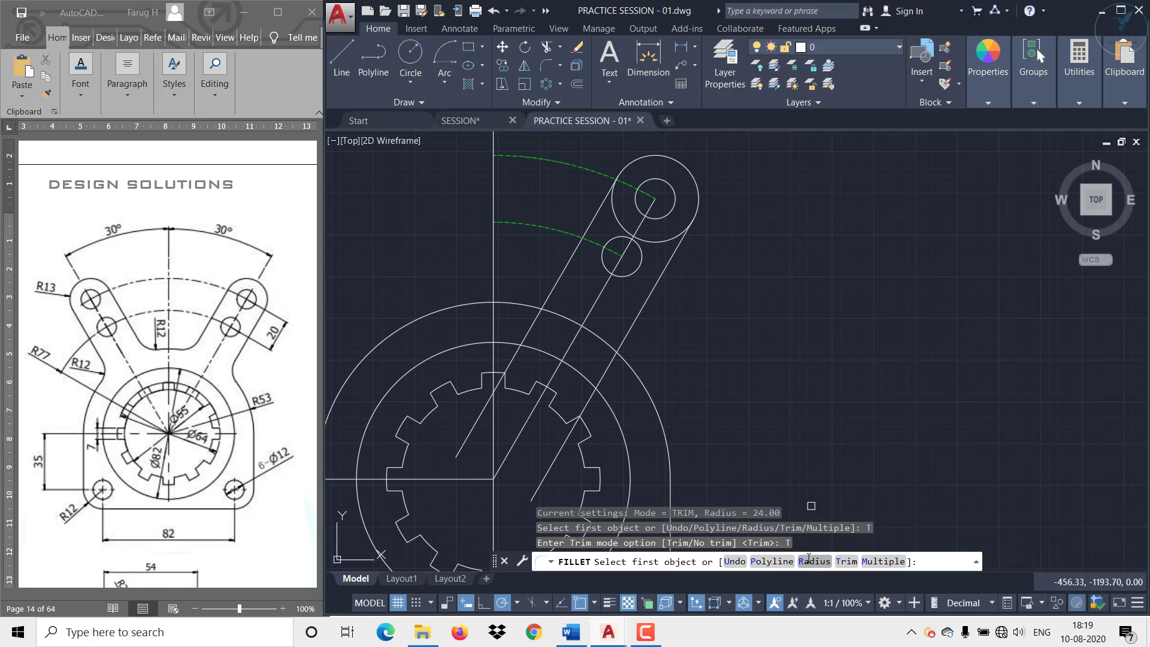
click(808, 559)
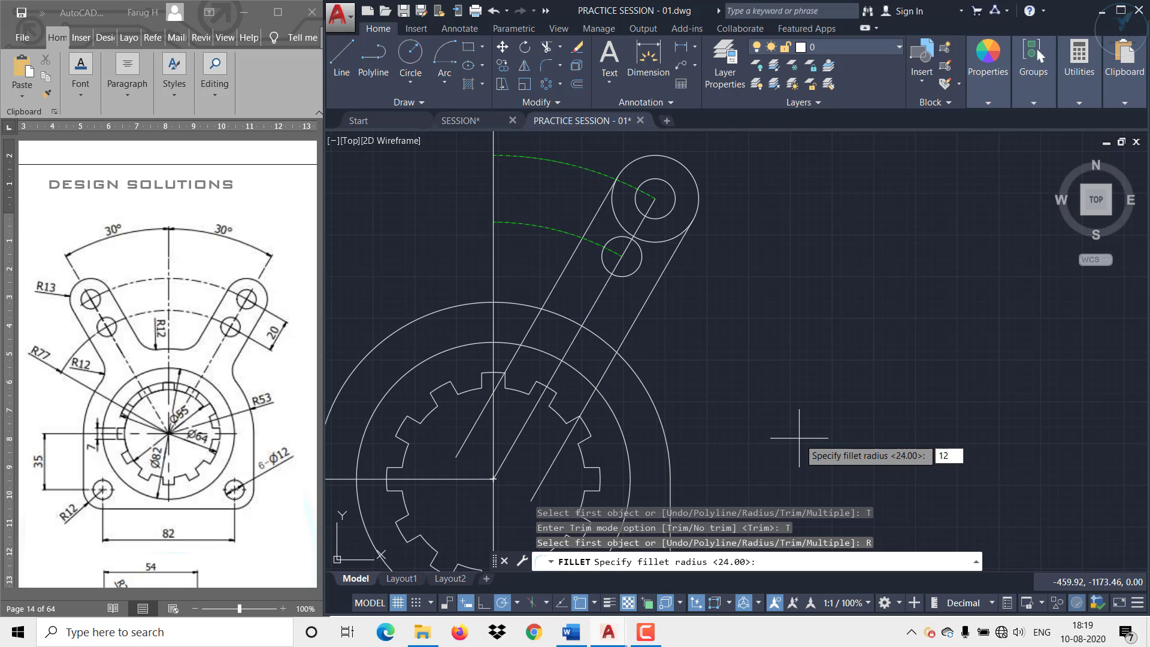
key(Return)
scroll(647, 367, up, 5)
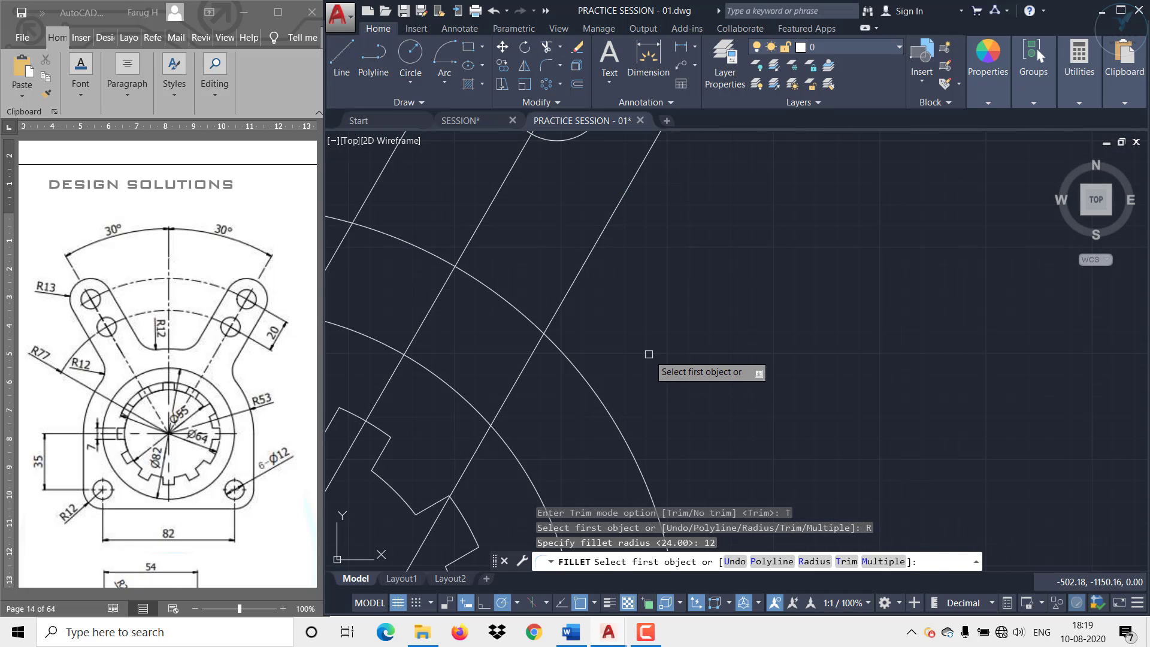
click(561, 306)
click(580, 369)
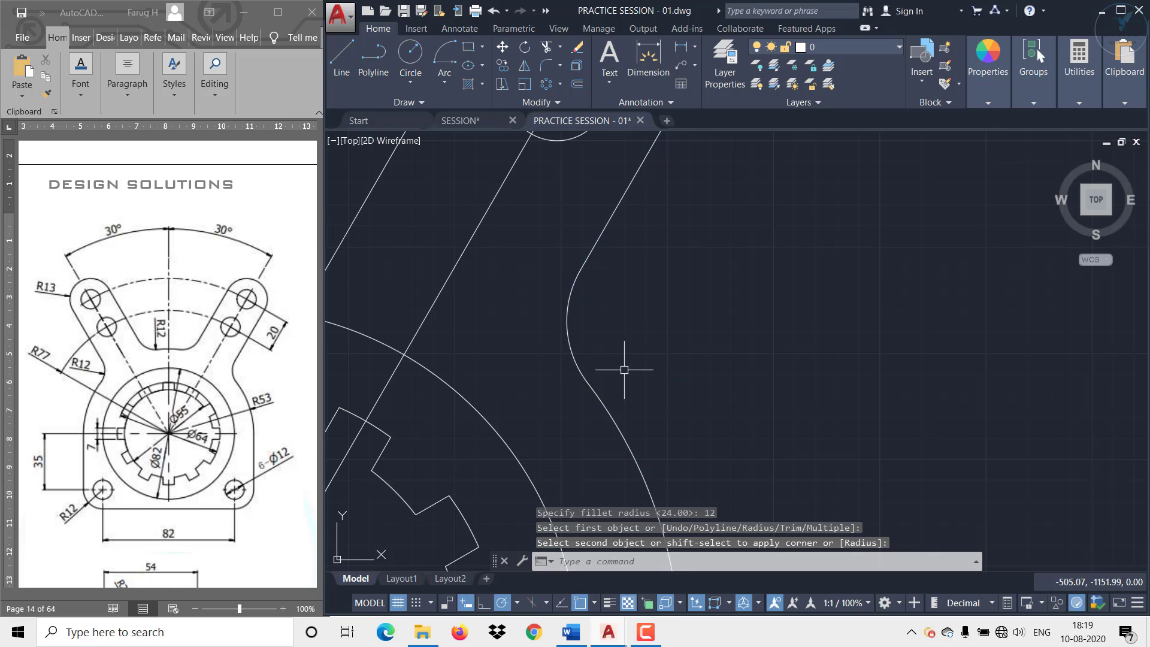
scroll(624, 370, down, 4)
scroll(752, 438, down, 5)
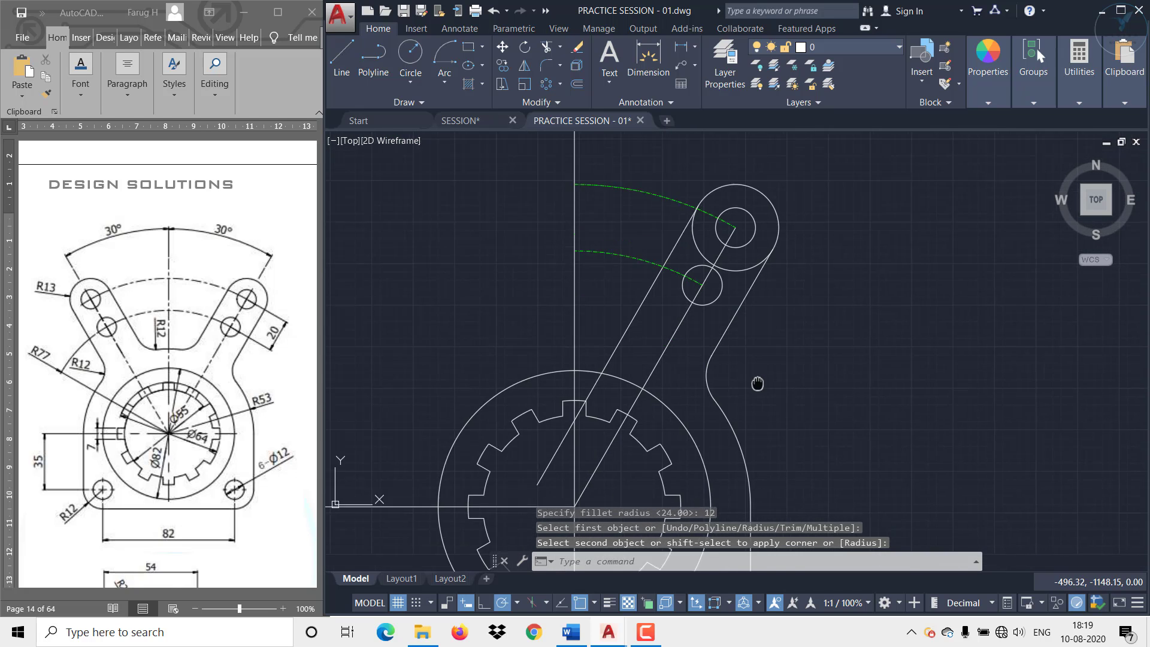
scroll(689, 331, up, 3)
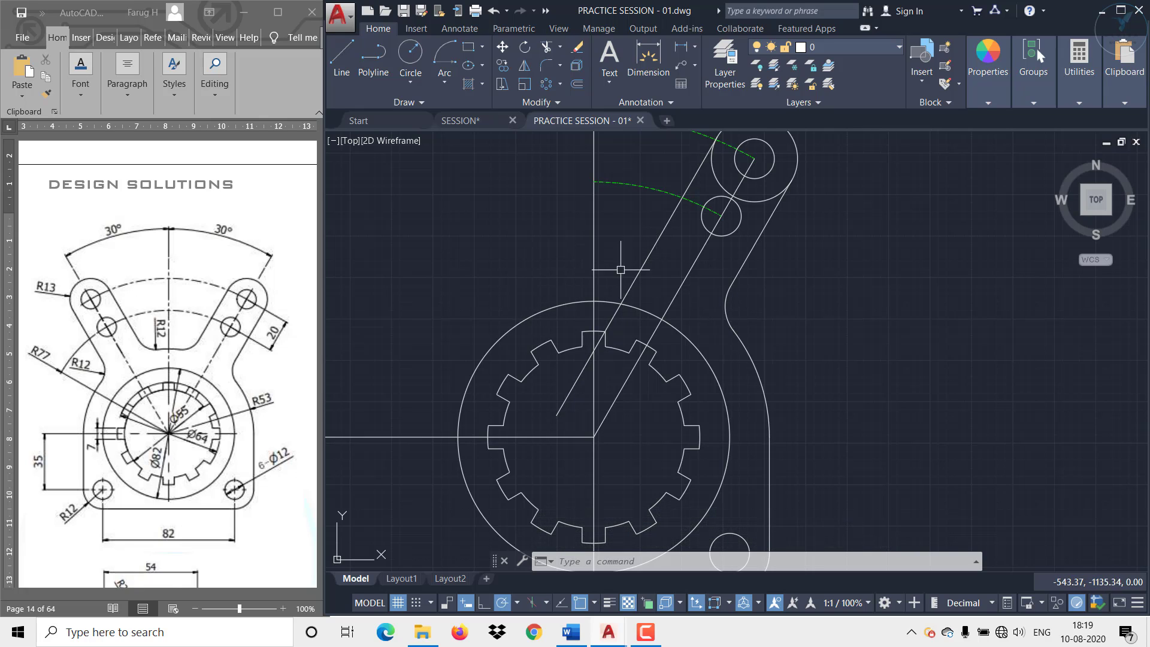
Undo the trimmed fillet and fillet the arm's right edge and the R53 arc with radius 12 in No trim mode
key(ctrl+z)
key(ctrl+z)
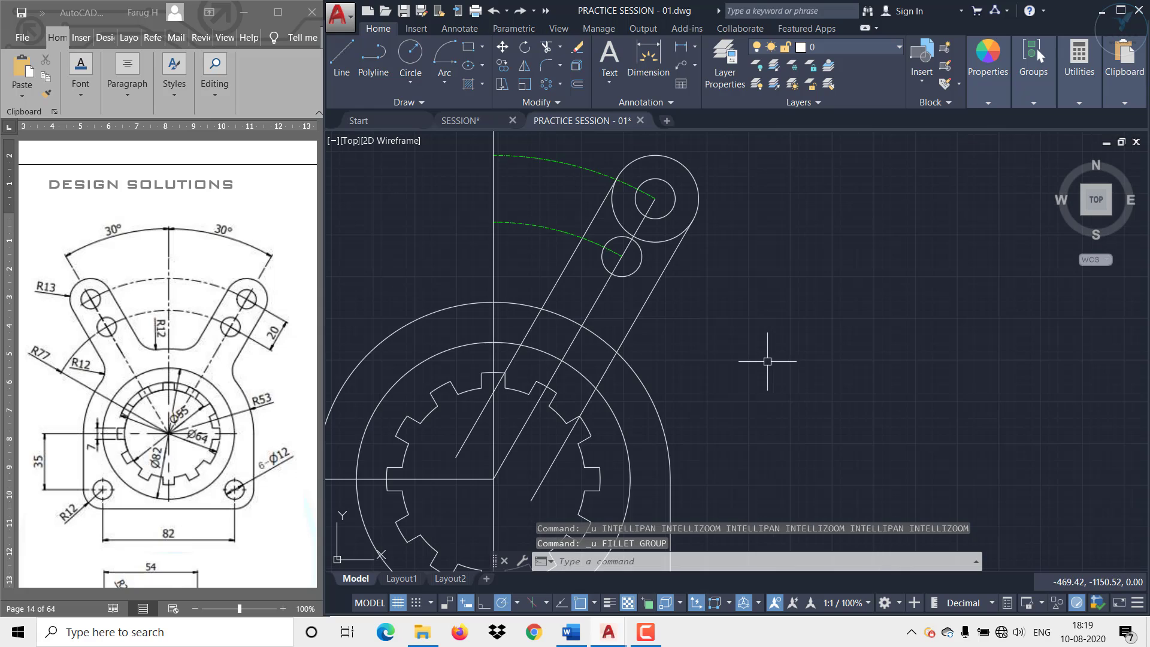
click(545, 67)
click(841, 566)
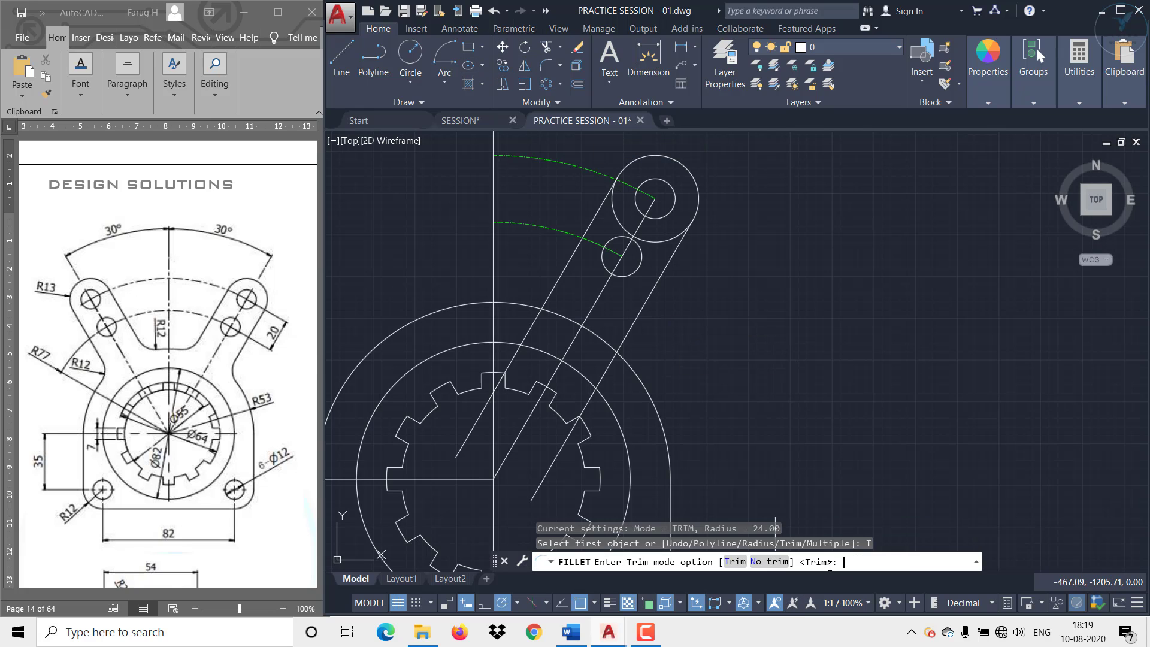
click(763, 563)
click(815, 562)
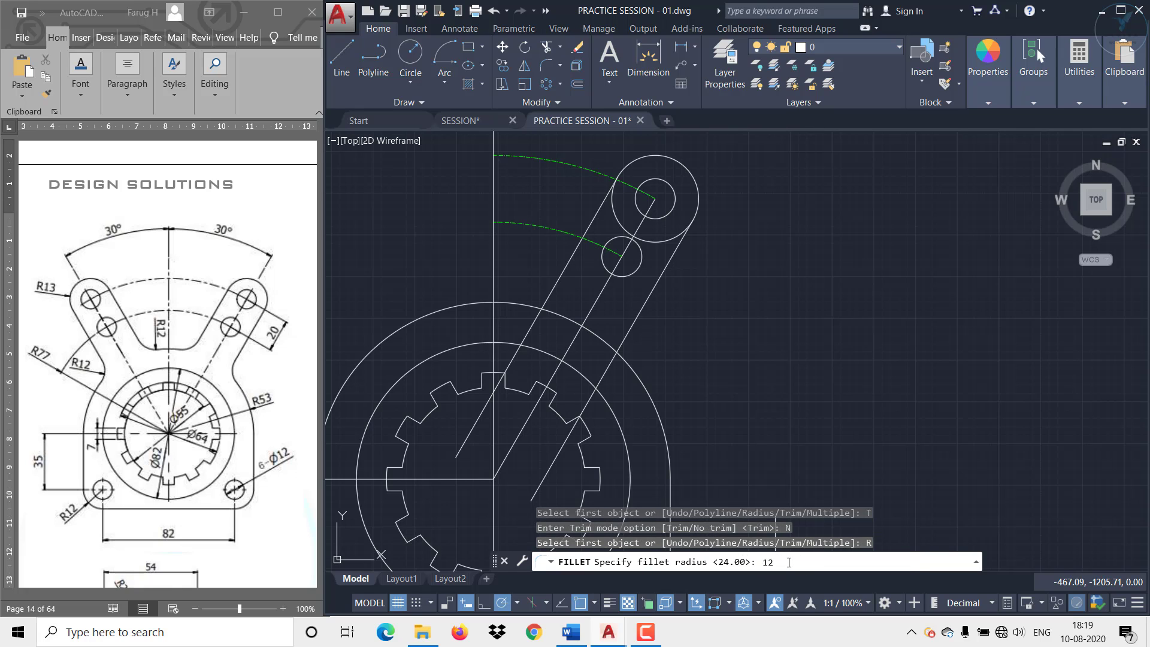
key(Return)
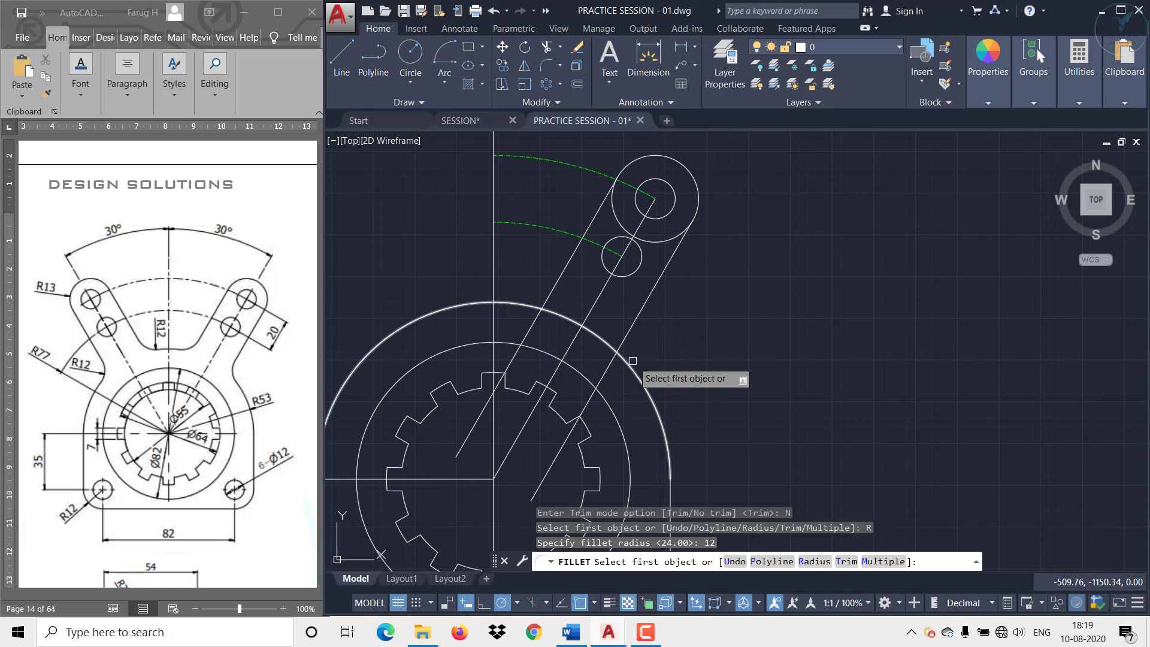
click(629, 343)
click(624, 348)
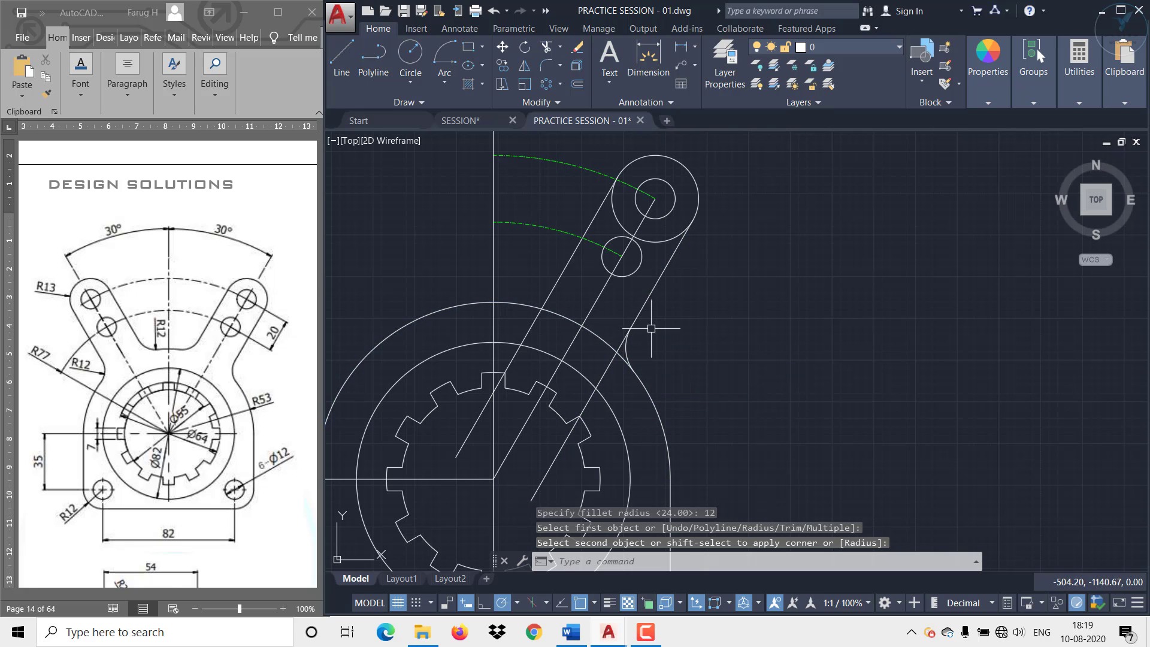
Fillet the arm's left edge line and the R53 arc with radius 12 in No trim mode
middle_drag(652, 331, 676, 367)
key(Return)
click(571, 336)
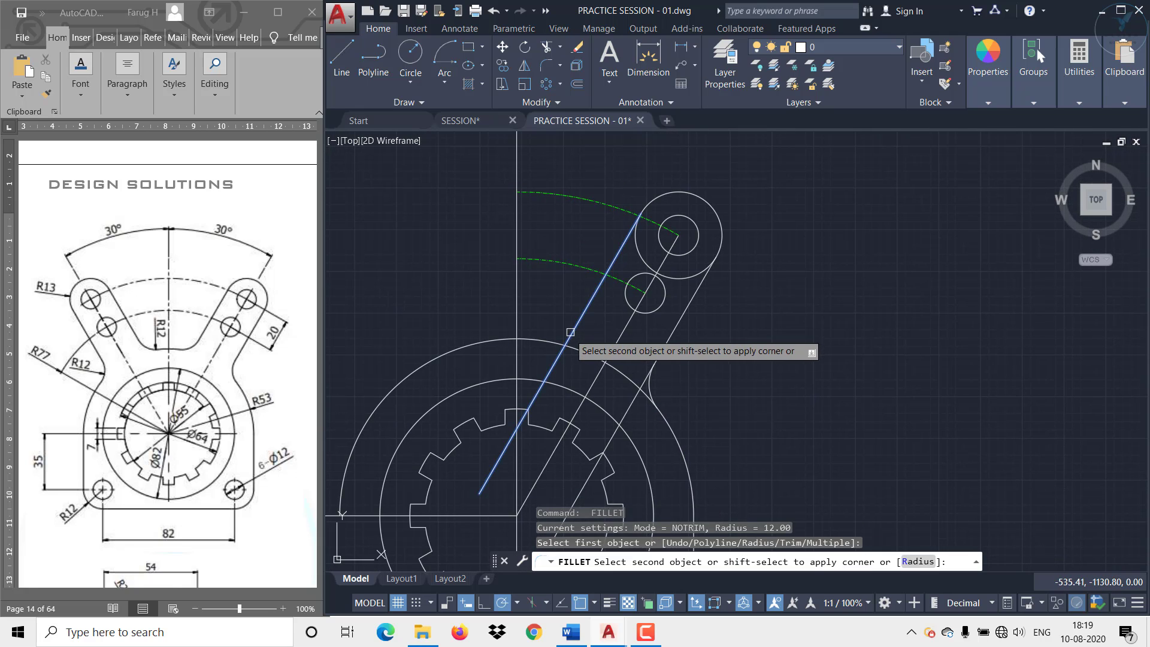
click(556, 343)
key(Escape)
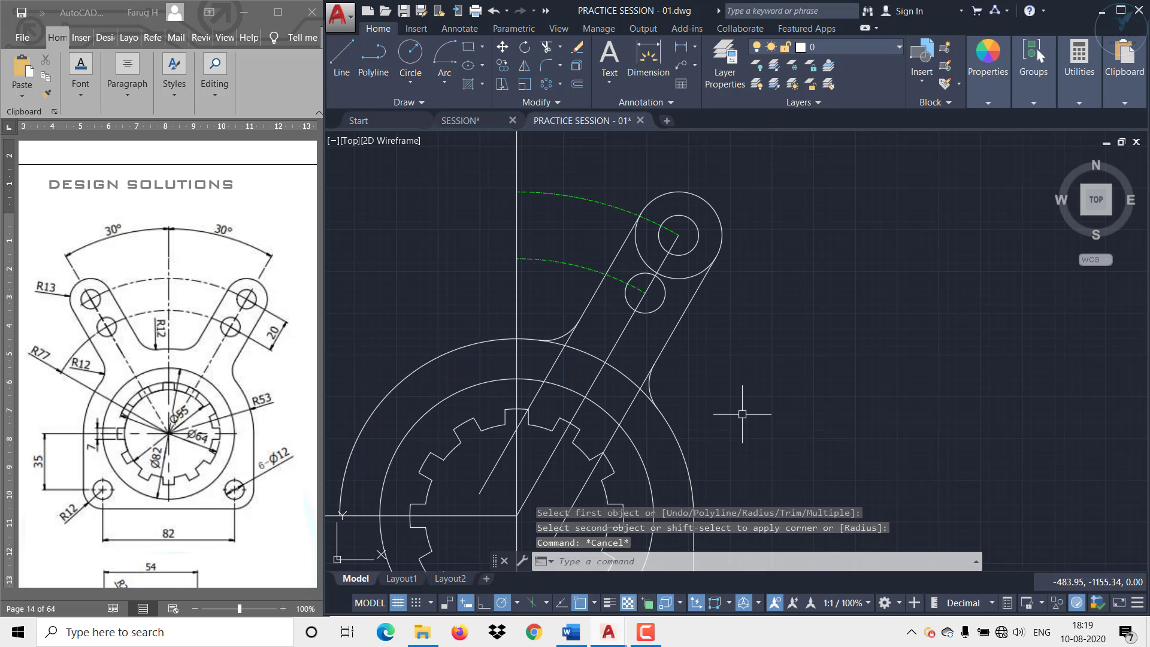
Trim away the part of the R53 arc left of the vertical centreline
middle_drag(744, 403, 751, 356)
text(TR)
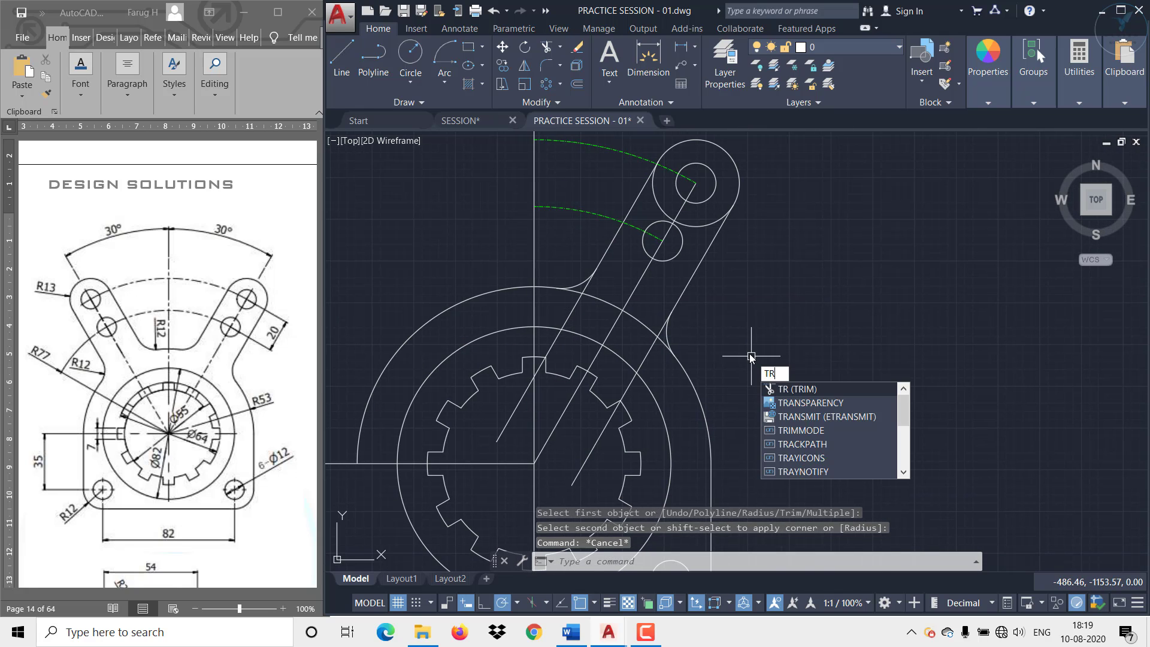
key(Return)
key(Return)
scroll(751, 356, down, 4)
scroll(594, 344, up, 4)
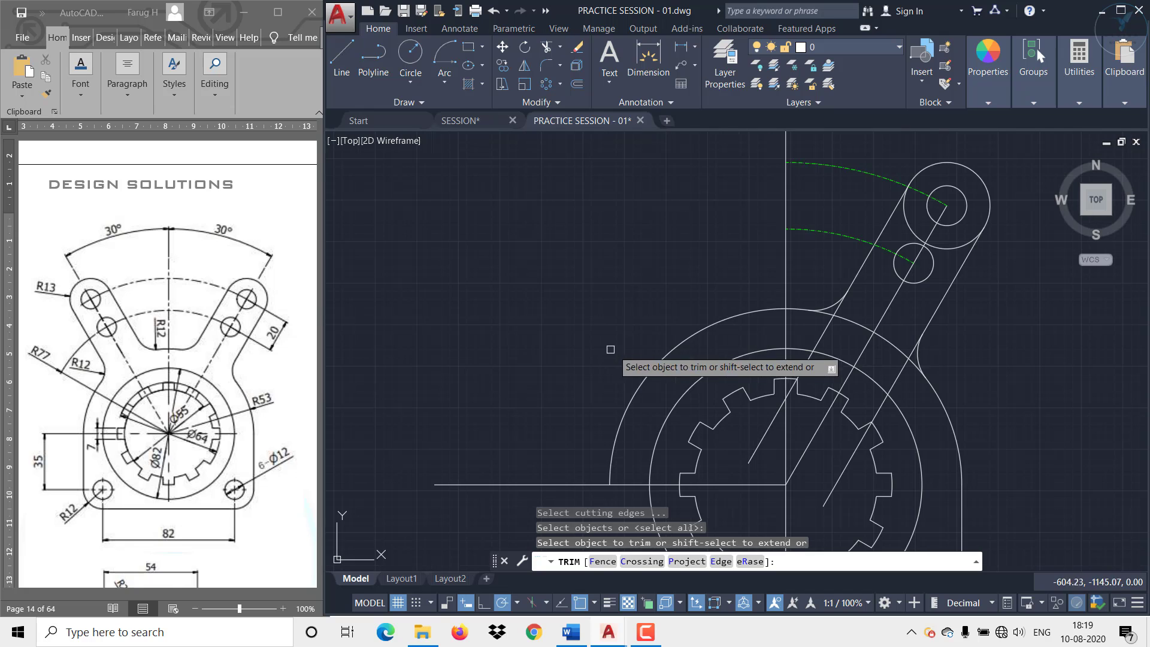
click(659, 357)
Trim the R53 arc and the arm's edge lines between the two R12 fillets
middle_drag(670, 328, 390, 330)
scroll(560, 326, up, 6)
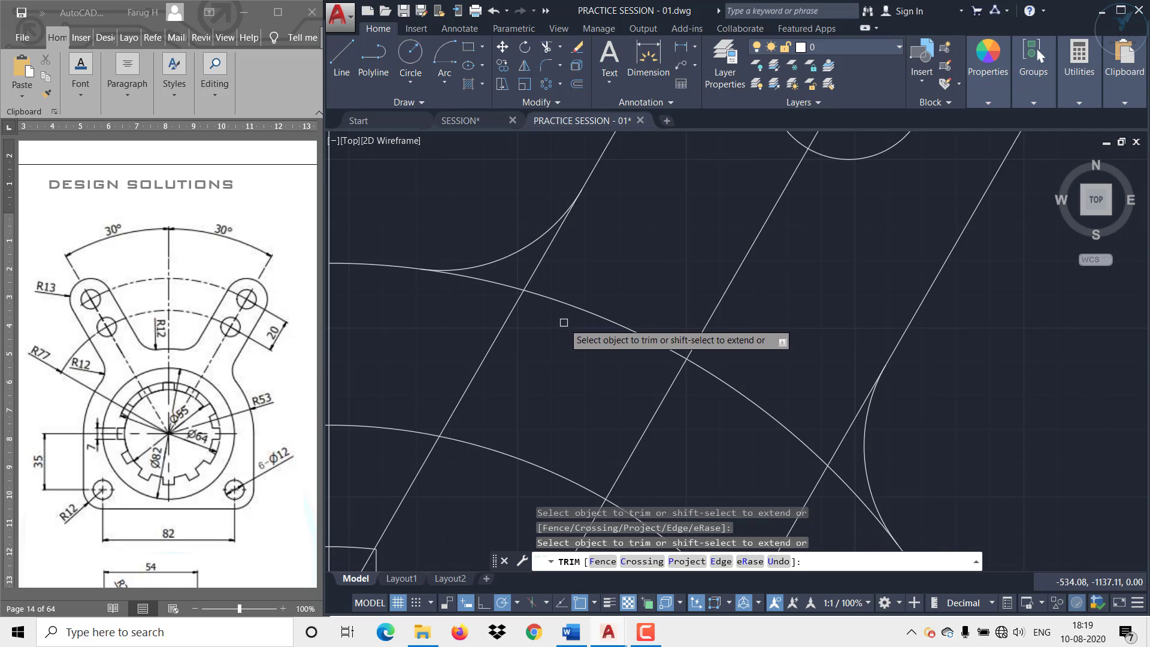
click(552, 321)
click(516, 280)
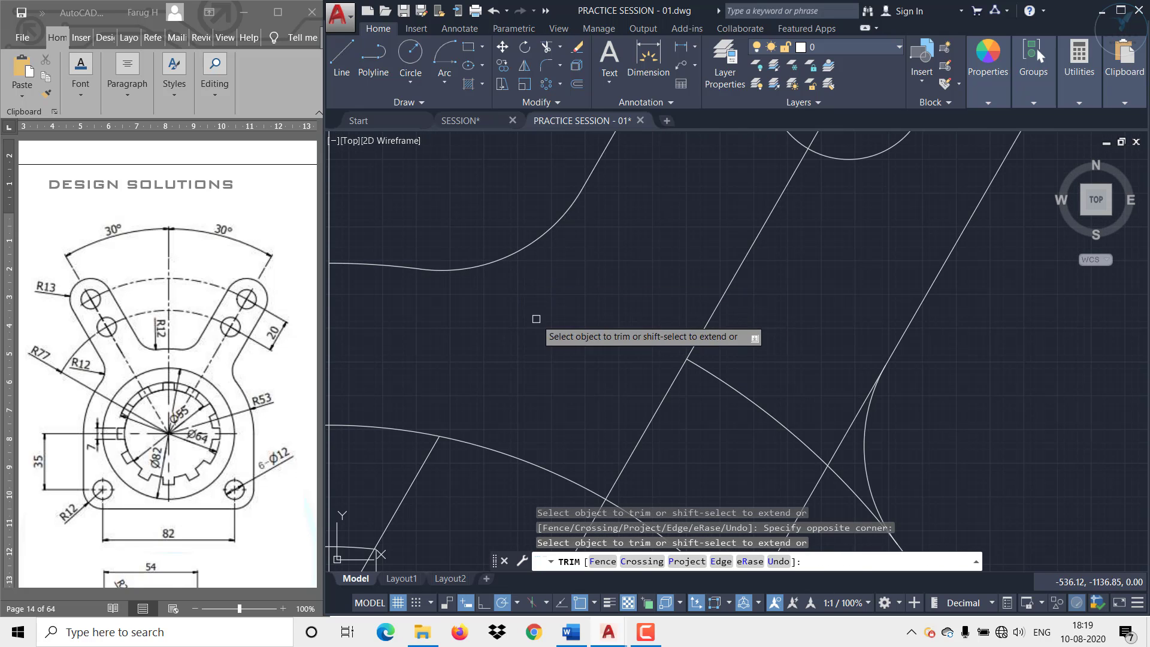
middle_drag(554, 328, 462, 265)
click(766, 462)
click(721, 369)
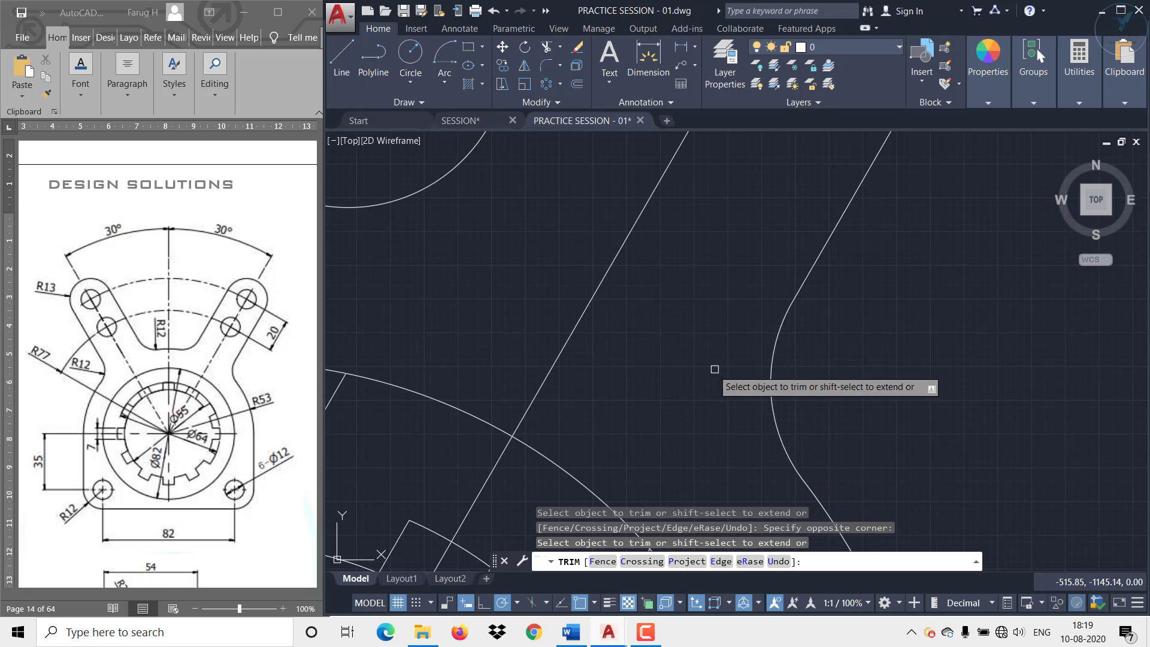
scroll(827, 419, down, 5)
middle_drag(916, 471, 803, 301)
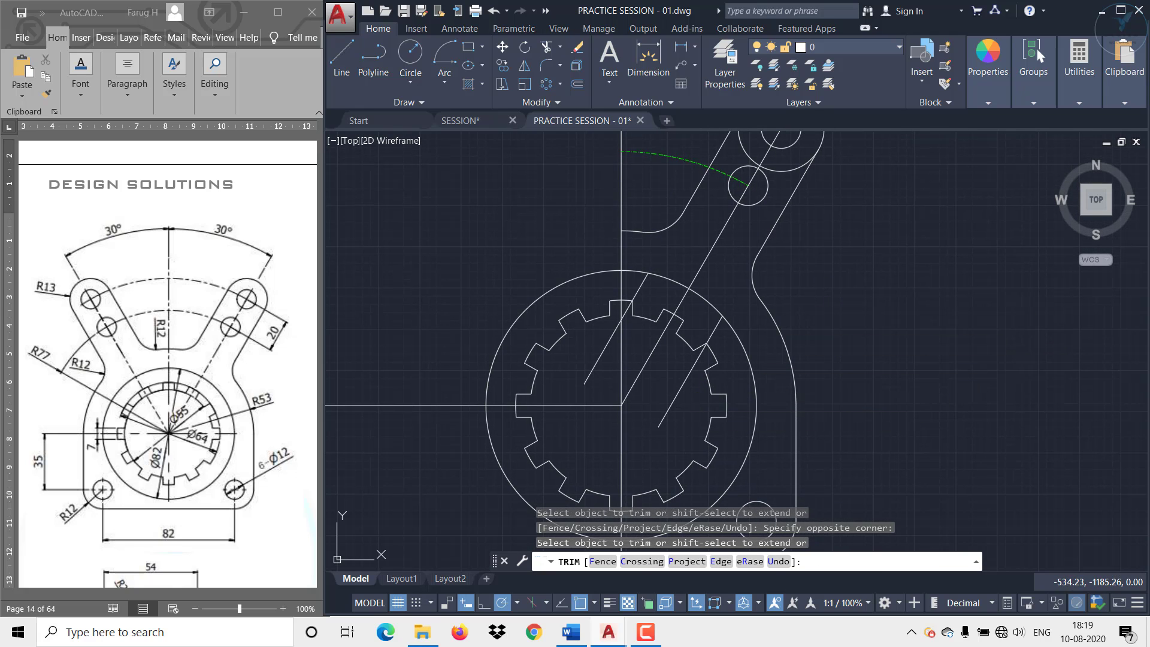
key(Escape)
Delete the two leftover pieces of the arm's edge lines inside the large hub circle
click(695, 392)
click(661, 391)
key(Delete)
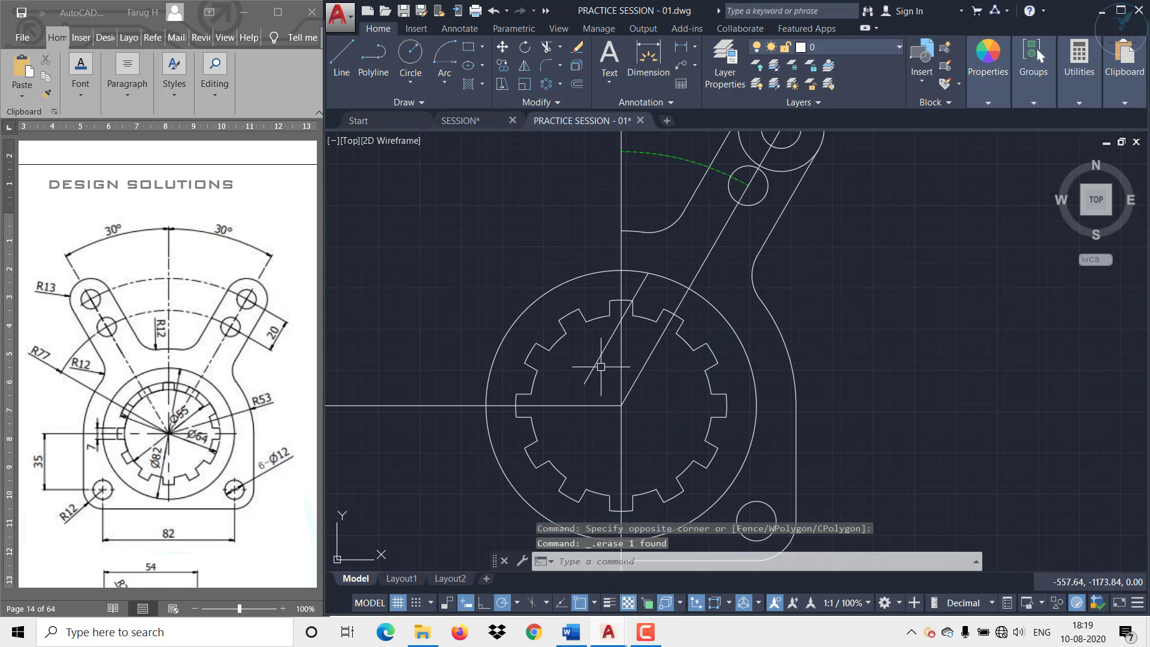
click(609, 380)
click(583, 351)
key(Delete)
middle_drag(597, 369, 570, 514)
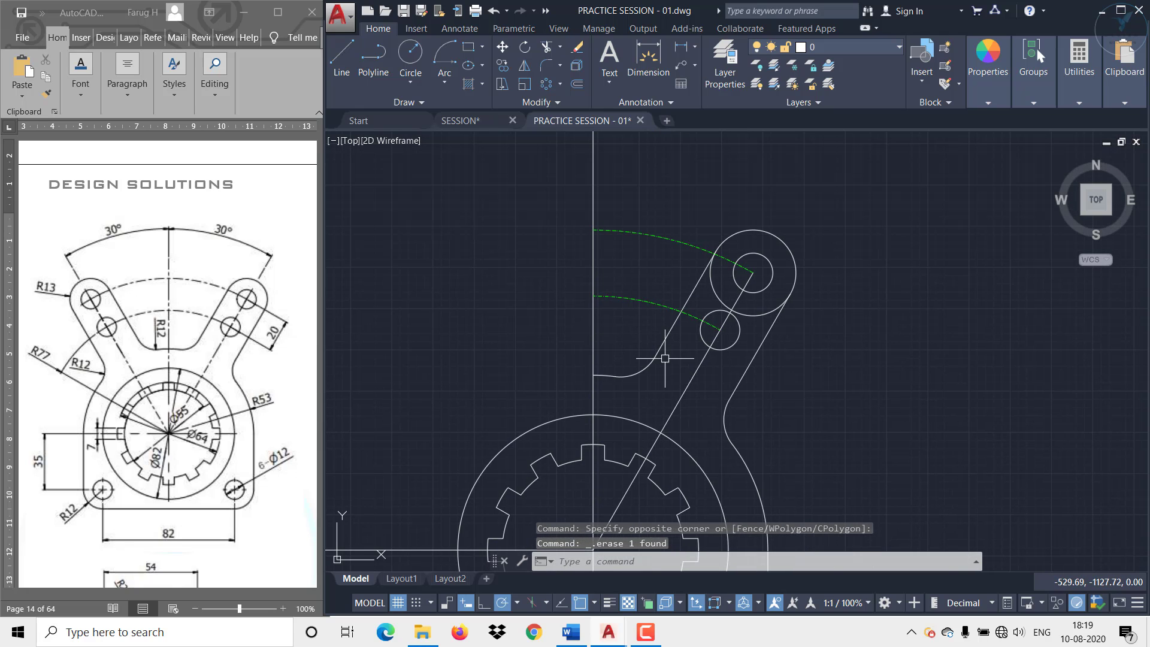
click(654, 321)
click(647, 220)
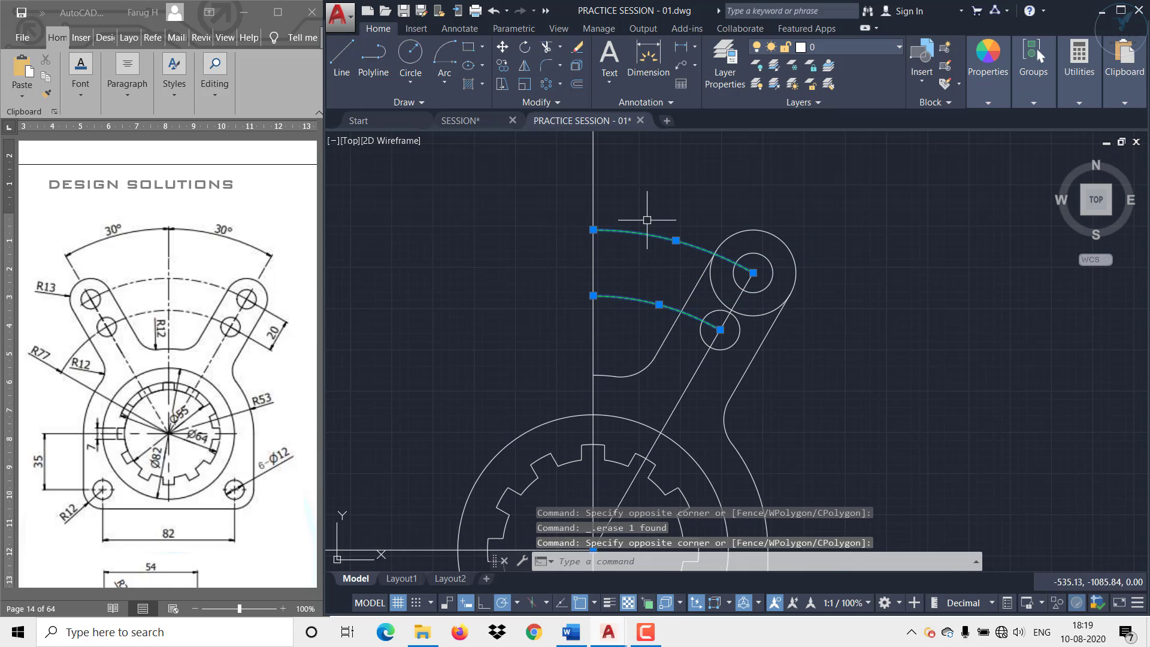
key(Escape)
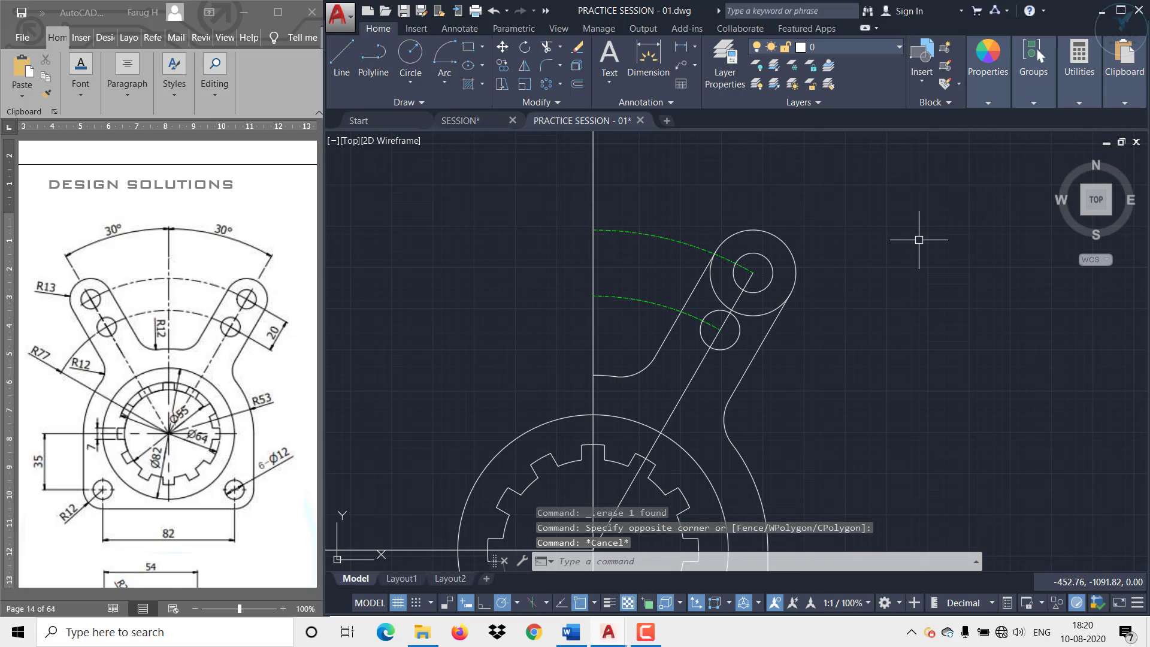
Match the properties of the green dashed arc onto the arm's 60° line and the vertical and horizontal centrelines
text(A)
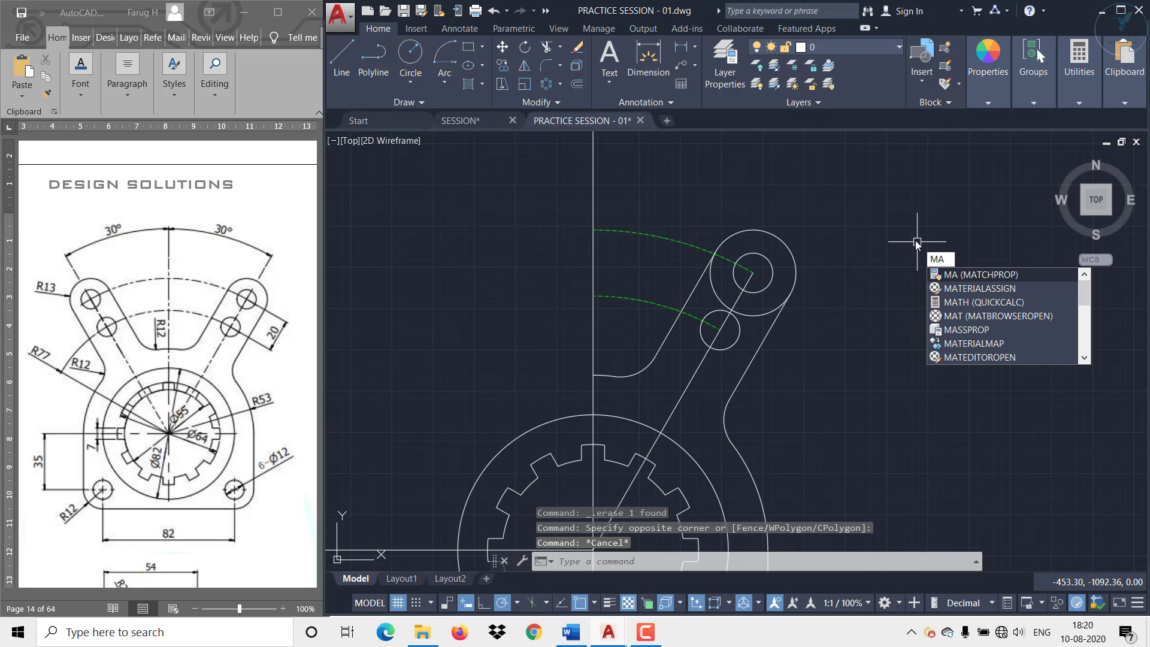
key(Return)
click(650, 302)
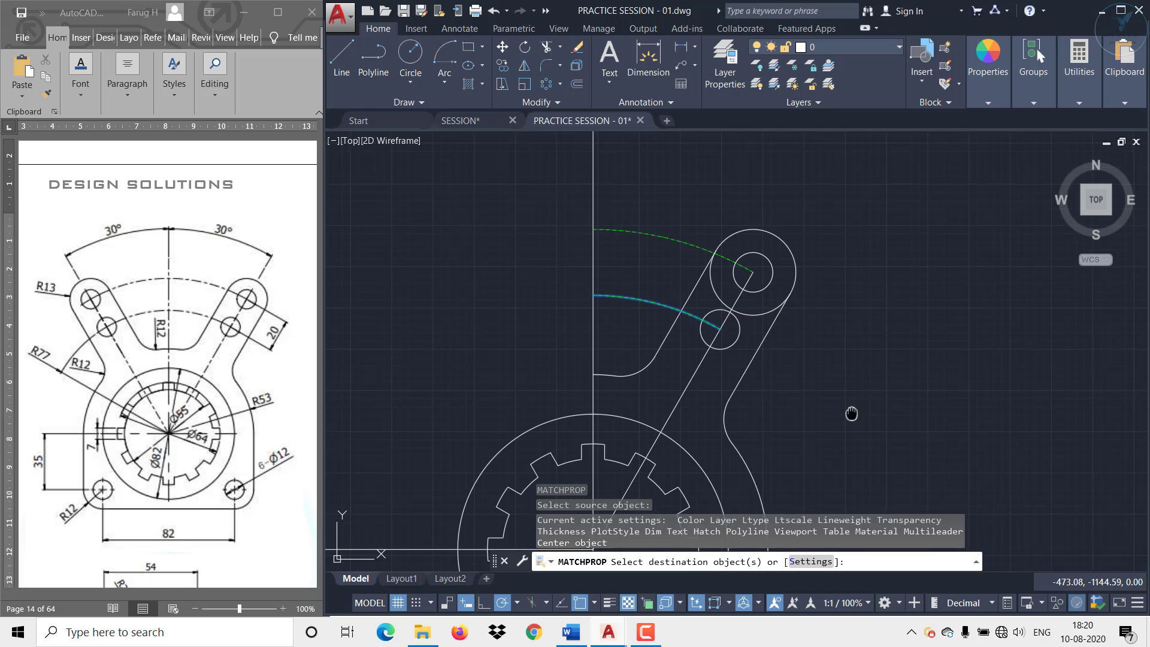
middle_drag(849, 411, 854, 294)
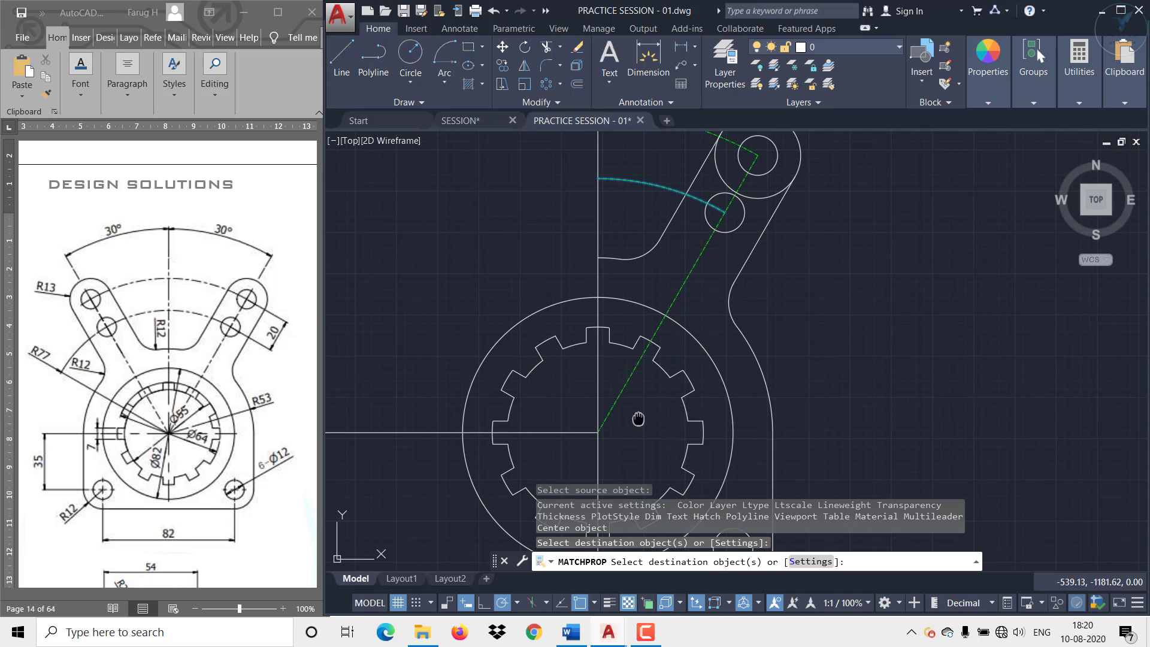
middle_drag(641, 419, 680, 318)
click(662, 360)
click(622, 307)
click(629, 318)
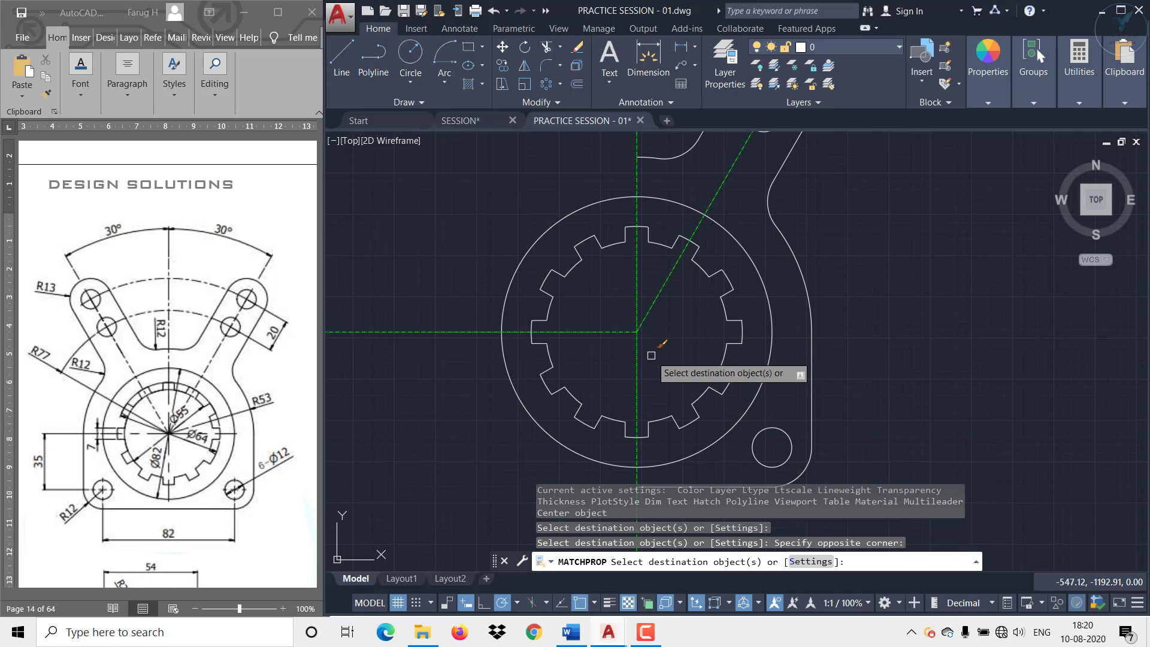
key(Escape)
Trim the inner part of the radius 13 circle between the arm's two edges, leaving only the rounded end
scroll(656, 353, down, 4)
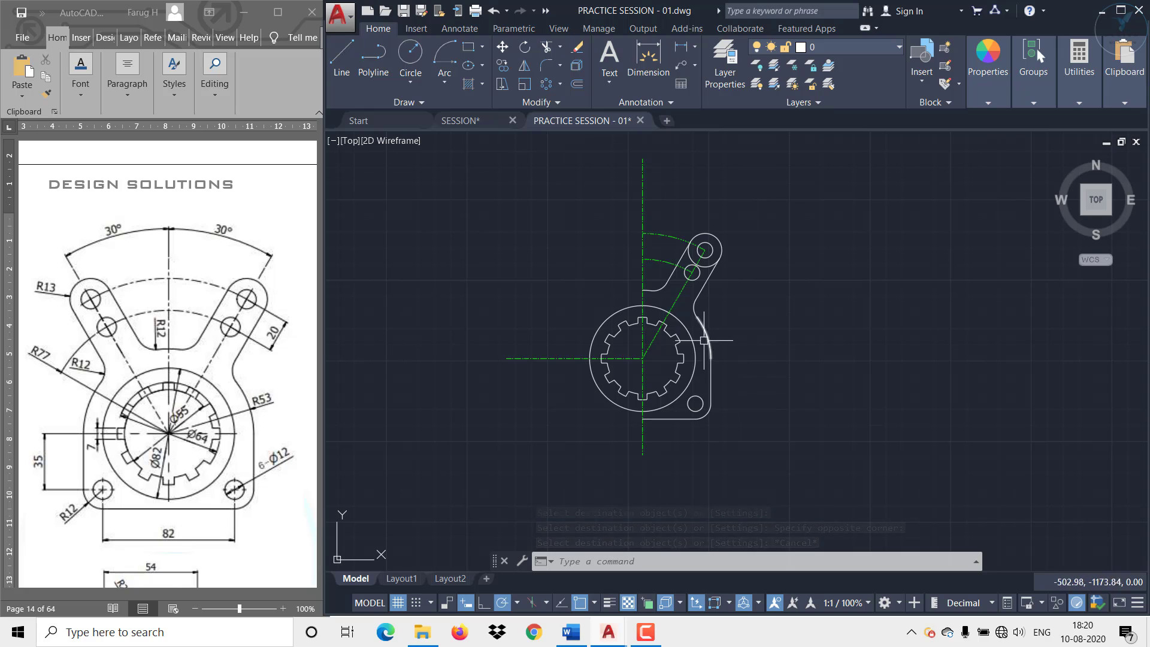
scroll(710, 280, up, 6)
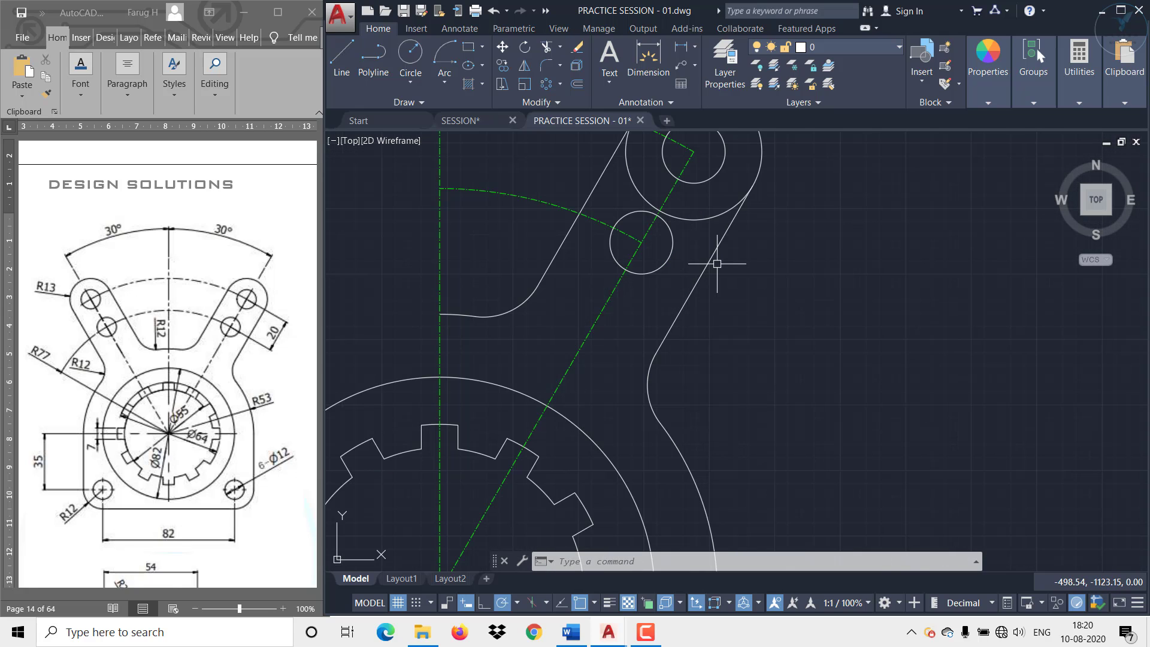
key(Return)
key(Return)
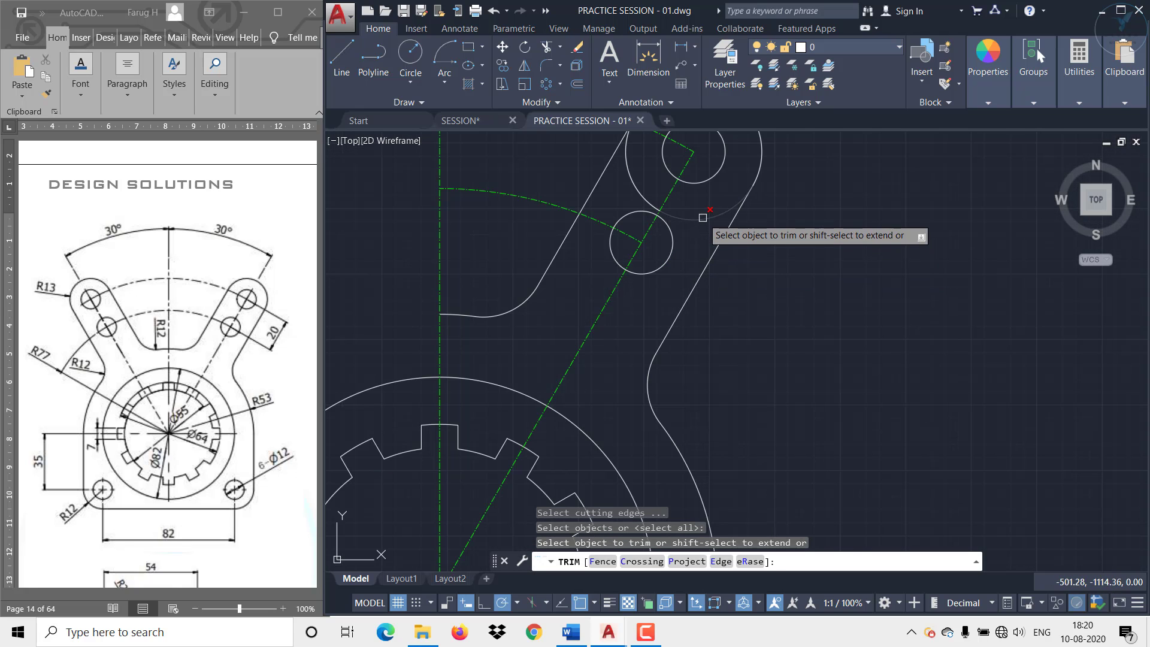
click(635, 187)
key(Escape)
Mirror the right half's outline, holes, arm and centre arcs about the vertical centreline, excluding the toothed profile and keeping the source objects
scroll(758, 264, down, 4)
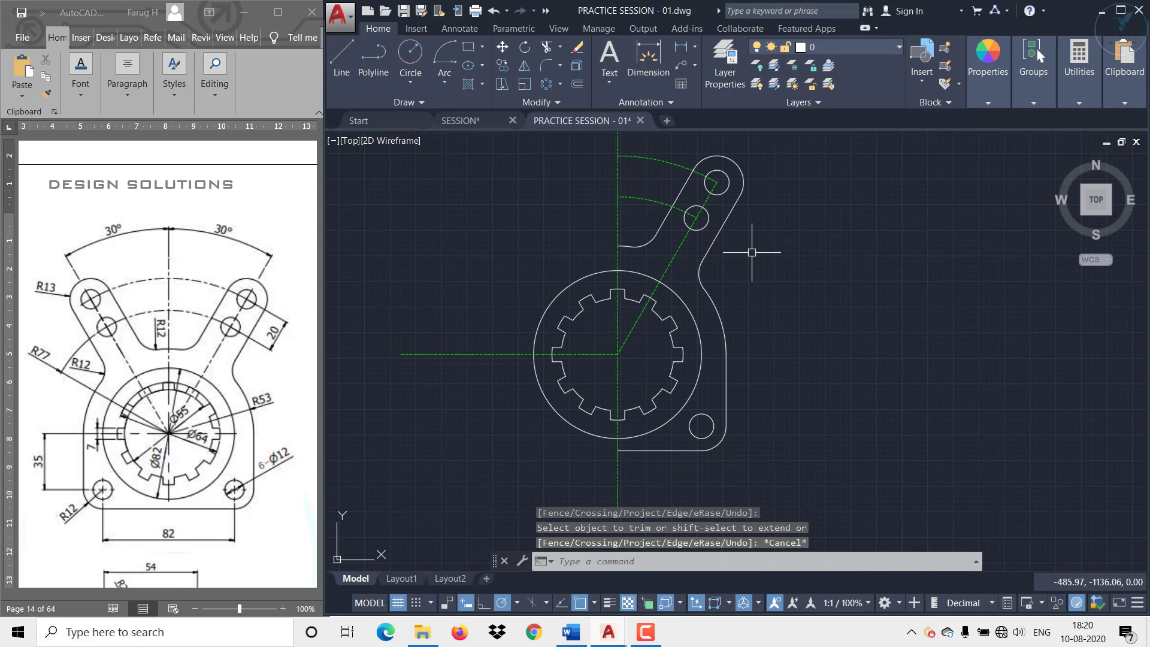
key(Return)
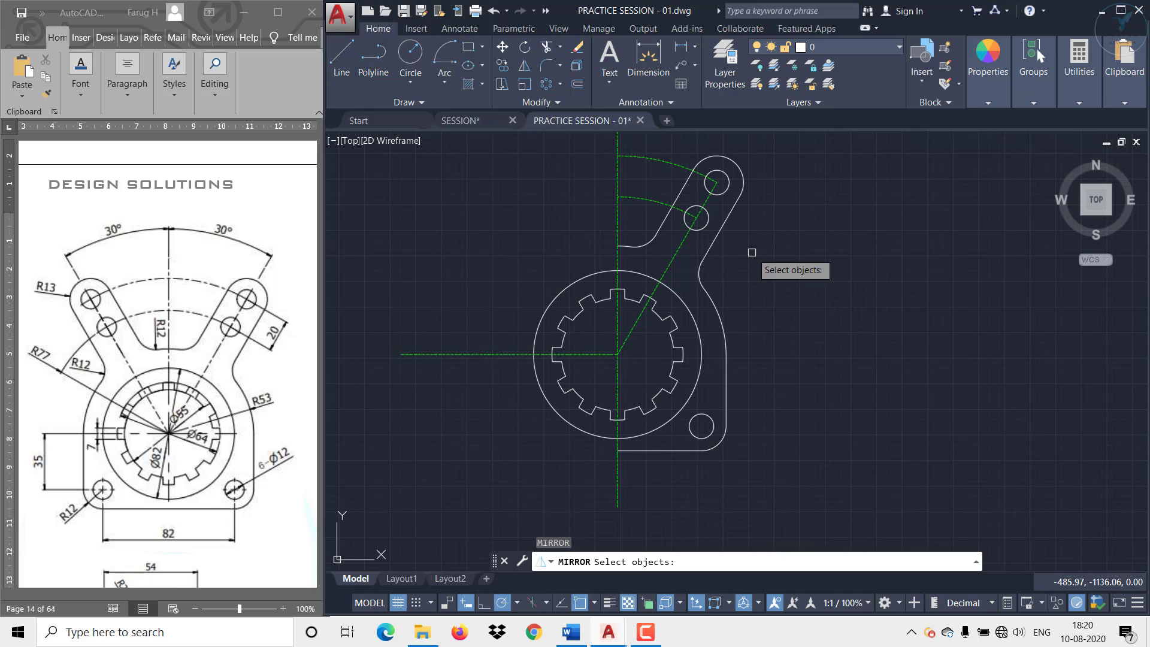
scroll(752, 252, down, 2)
click(635, 161)
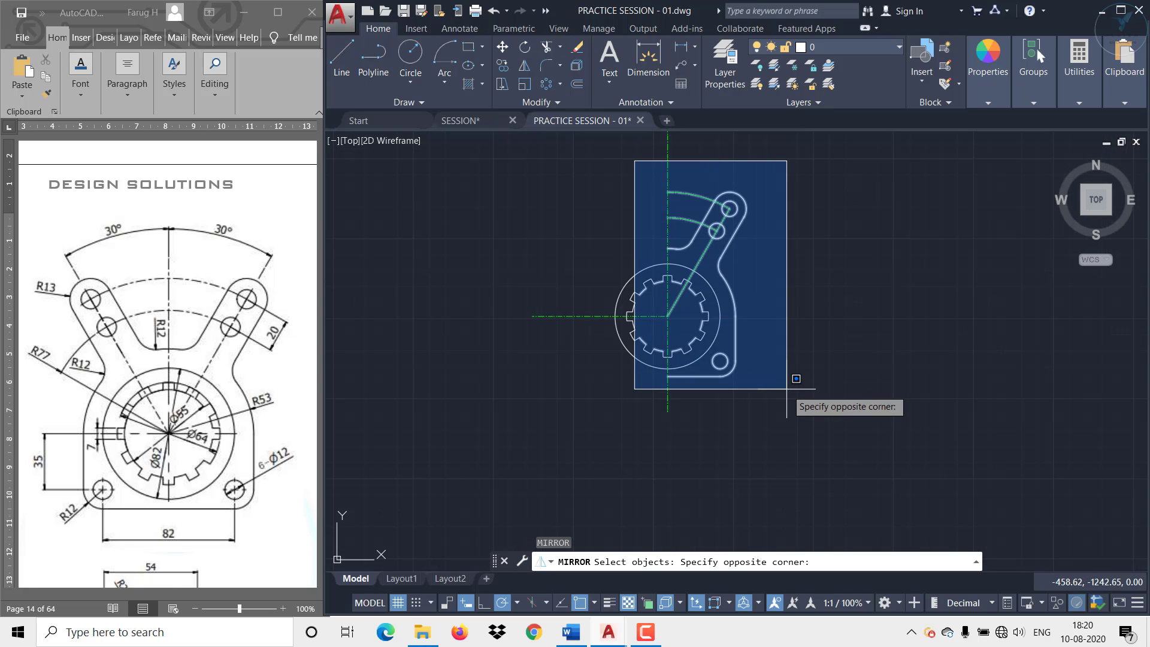
click(790, 391)
scroll(663, 275, up, 4)
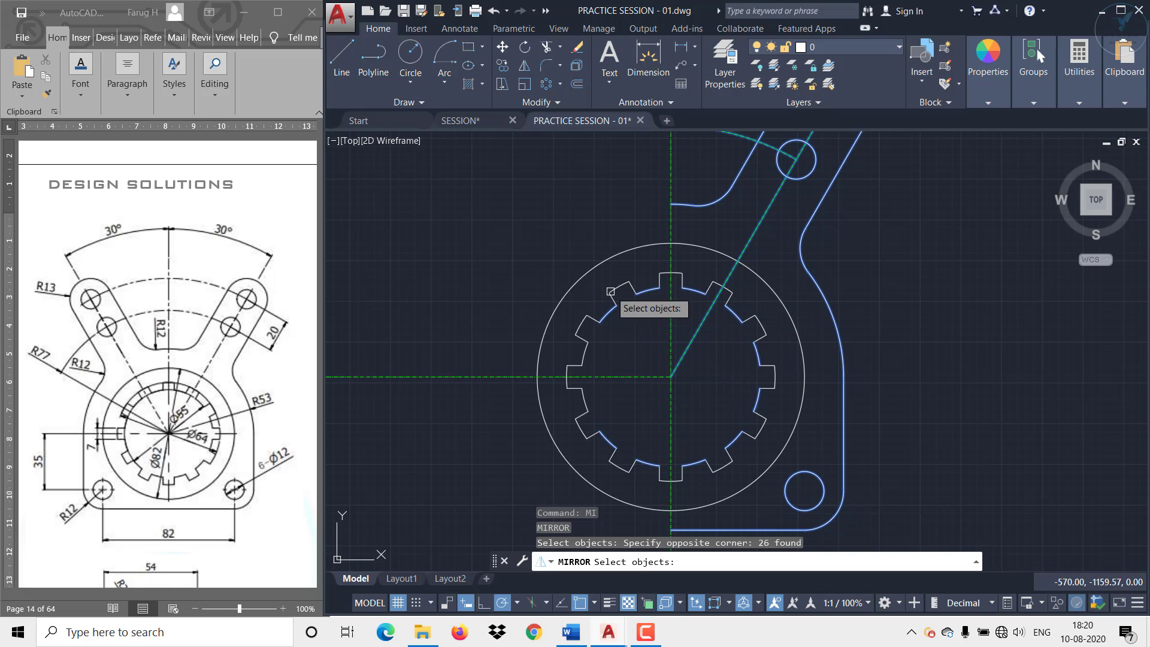
click(548, 231)
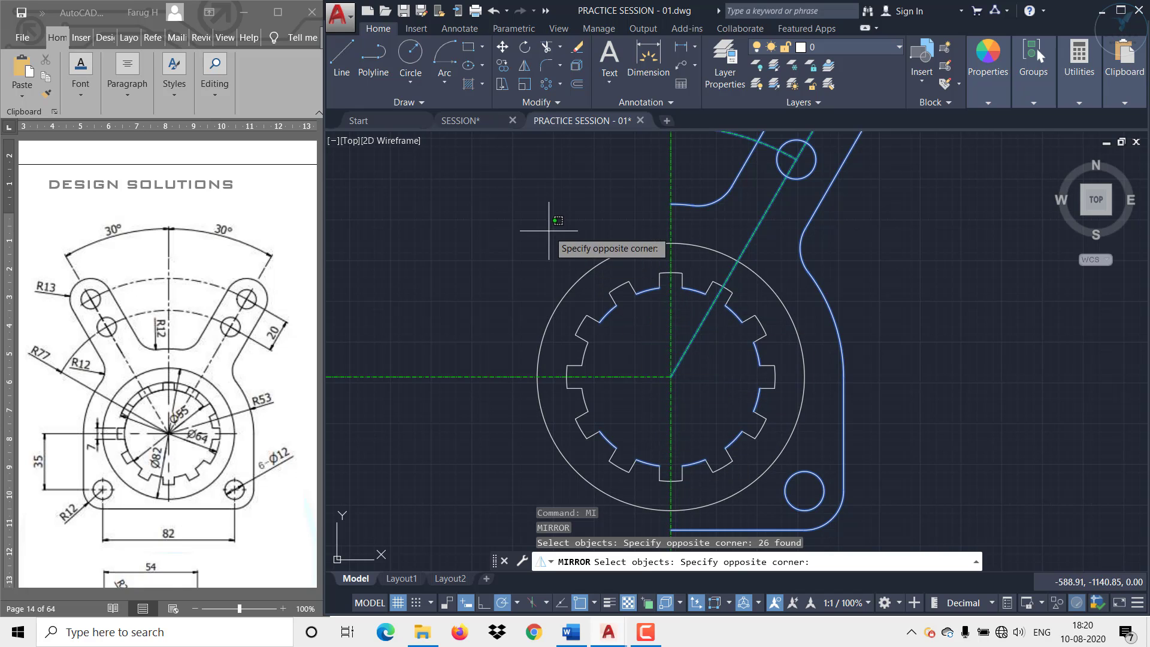
shift+click(777, 469)
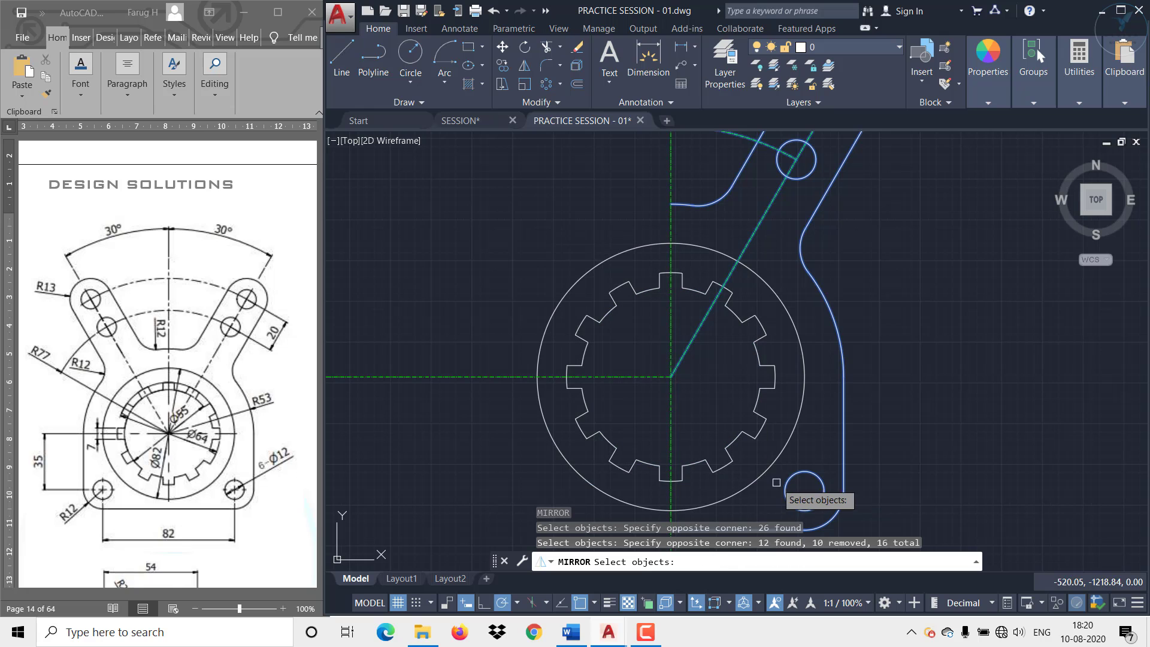
scroll(881, 401, down, 2)
mouse_move(882, 401)
middle_down()
mouse_move(765, 426)
mouse_move(761, 409)
middle_up()
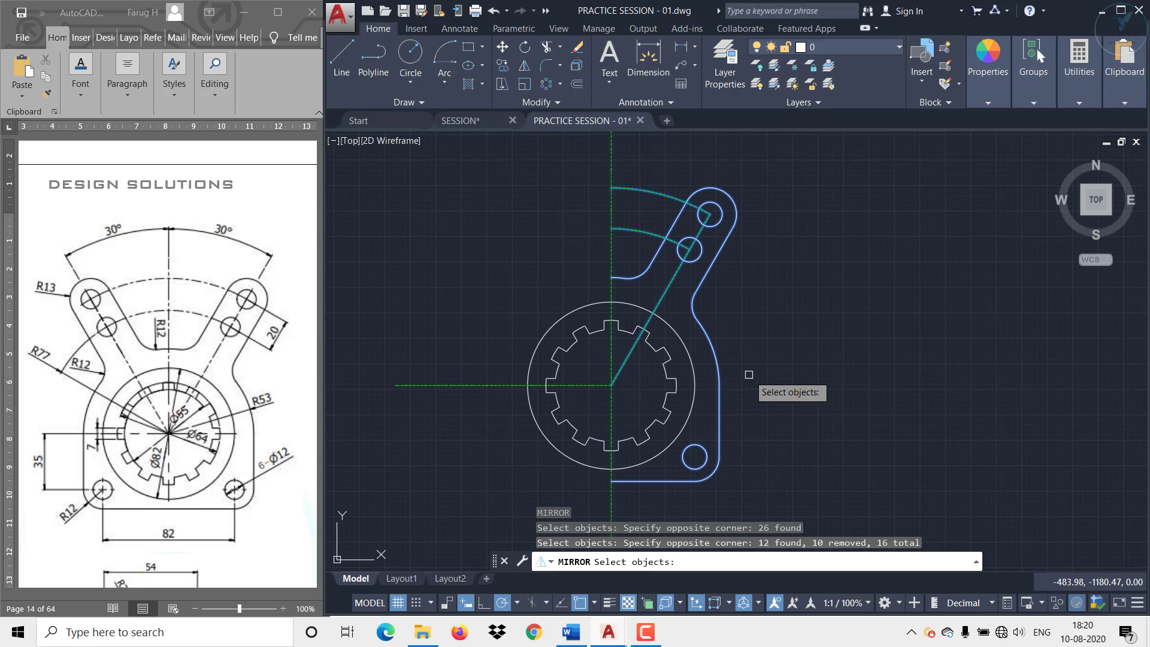
key(Return)
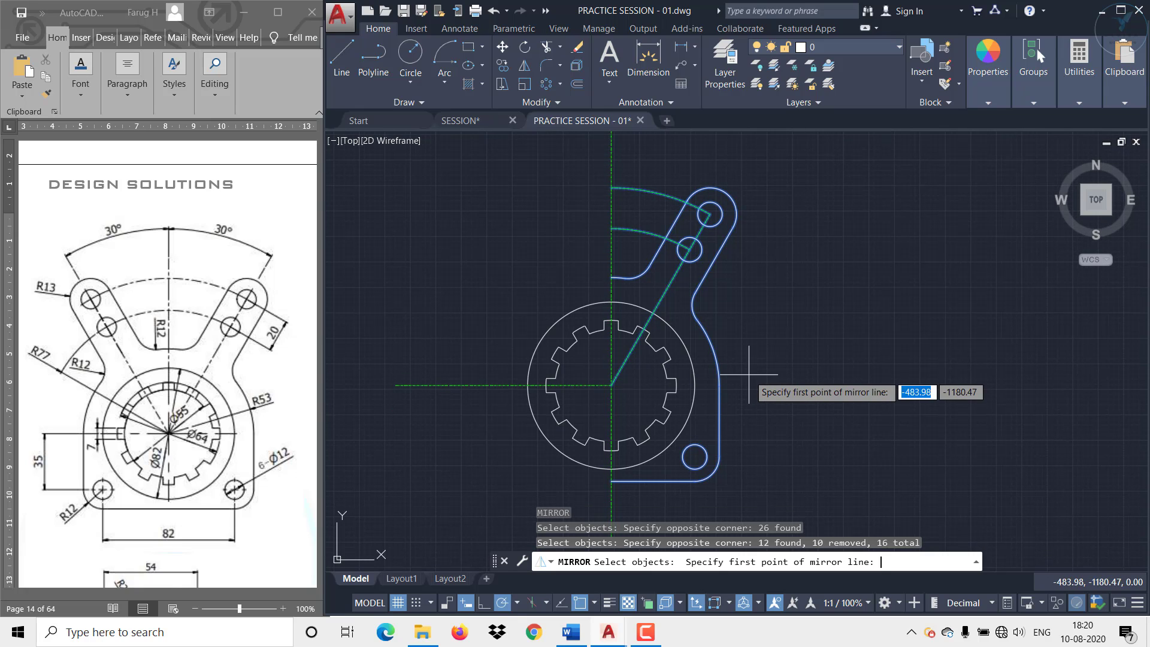
click(612, 481)
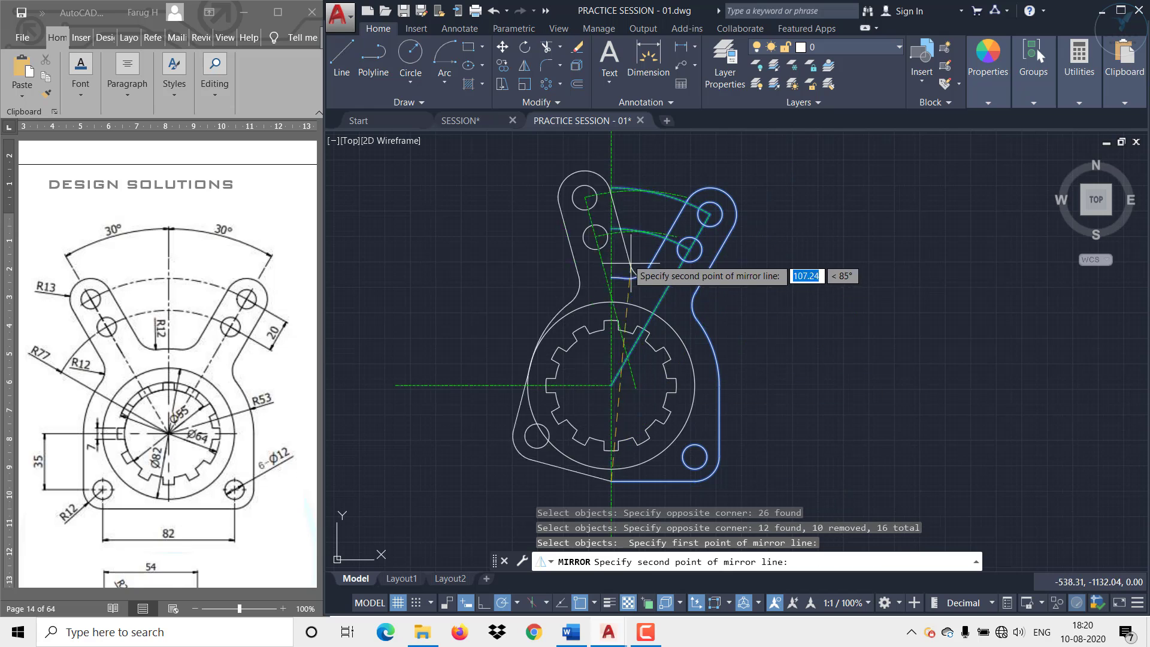
middle_drag(626, 258, 596, 404)
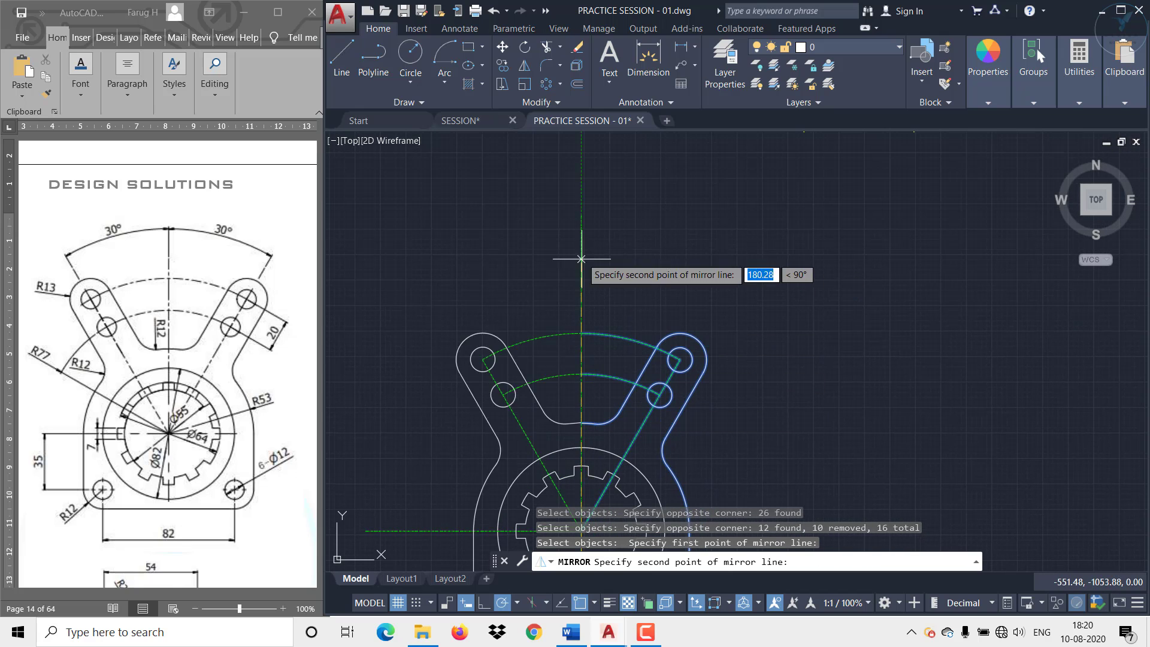
click(581, 219)
click(624, 270)
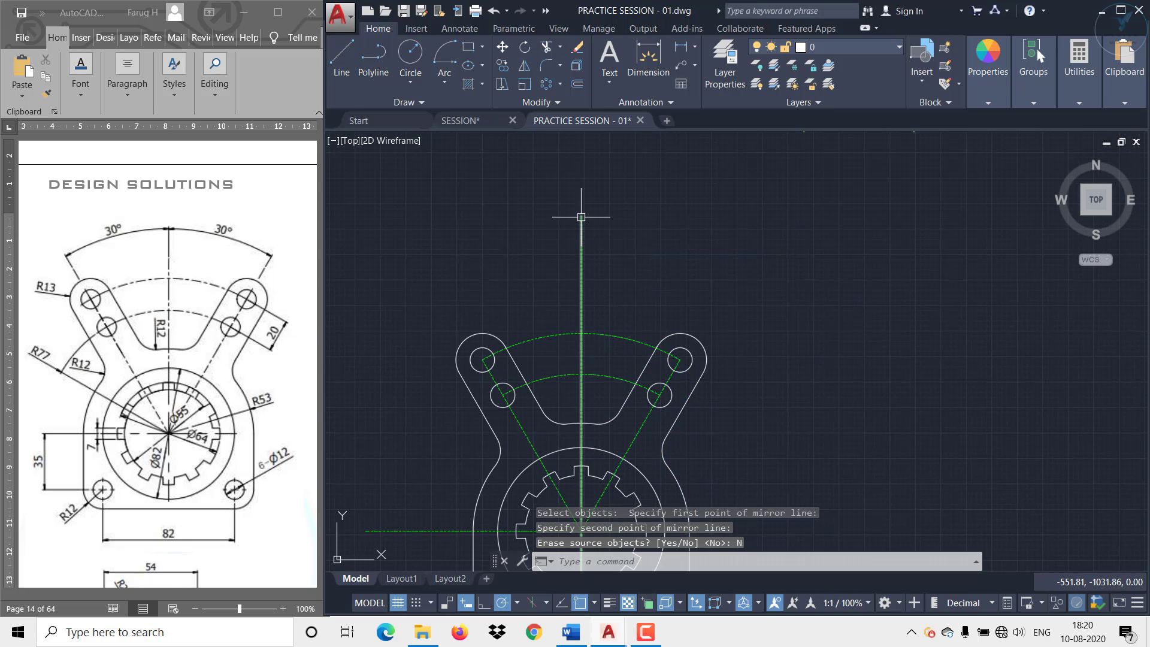
scroll(719, 335, down, 3)
scroll(510, 377, up, 2)
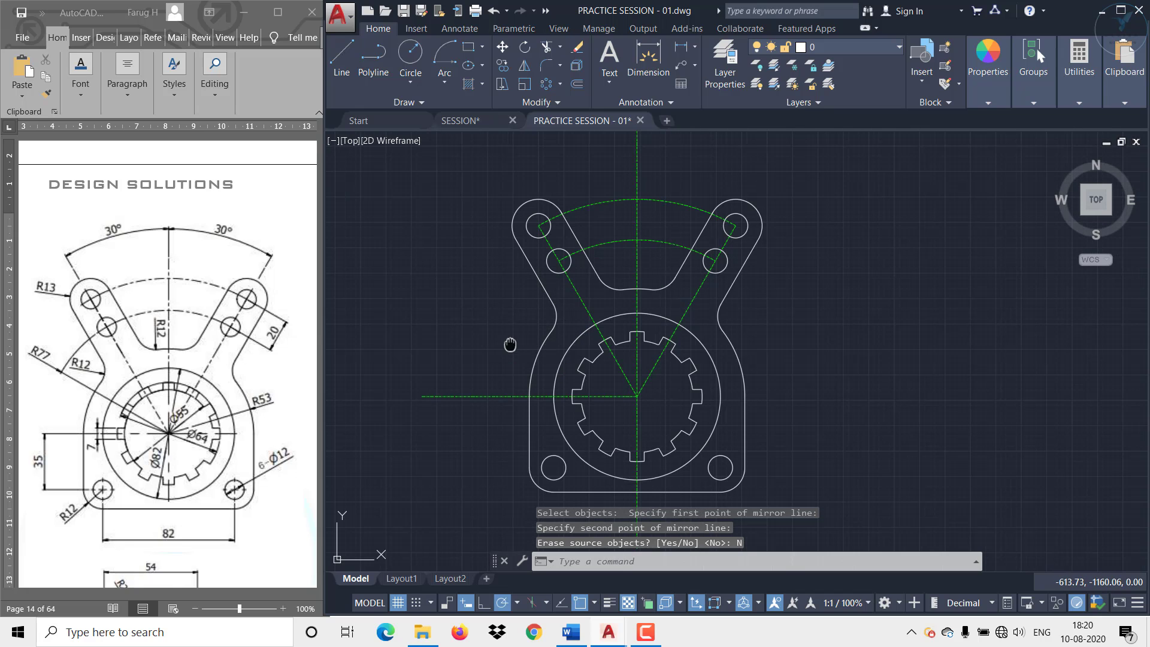